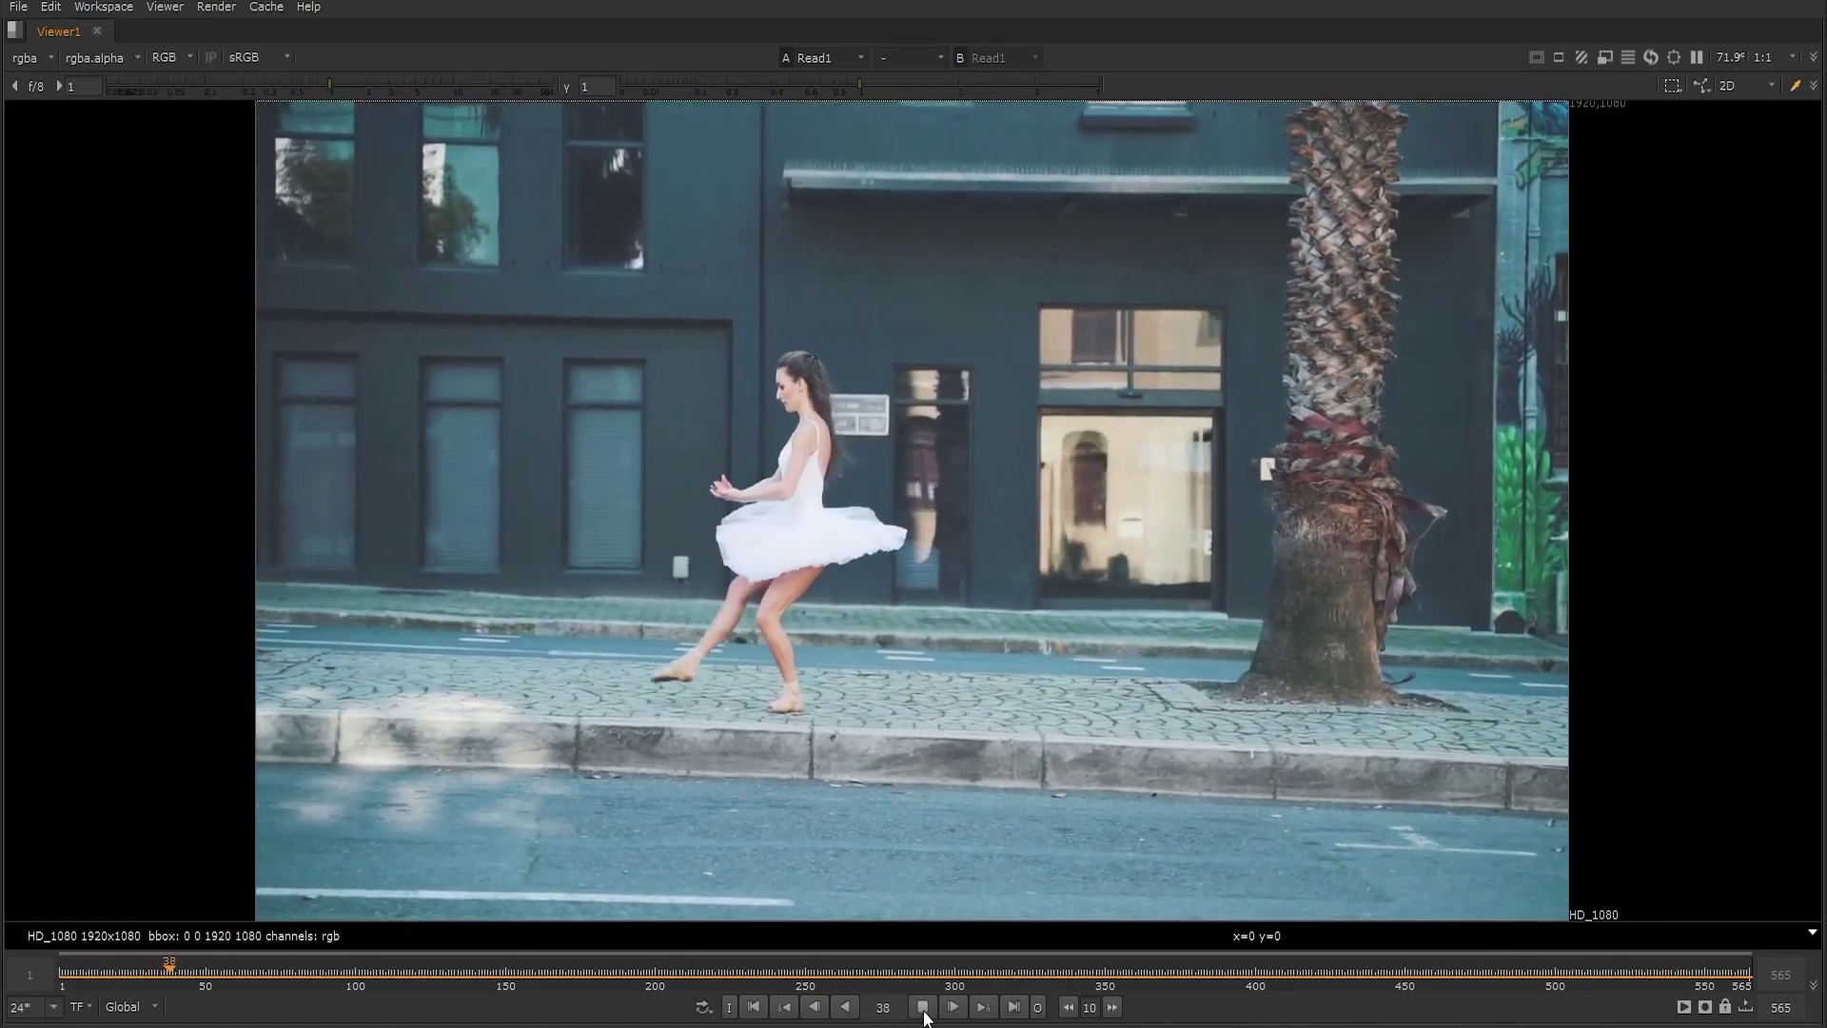
# Freeze the dancer footage at frame 138 with a FrameHold node inserted between the Read node and the Viewer
pyautogui.click(922, 1007)
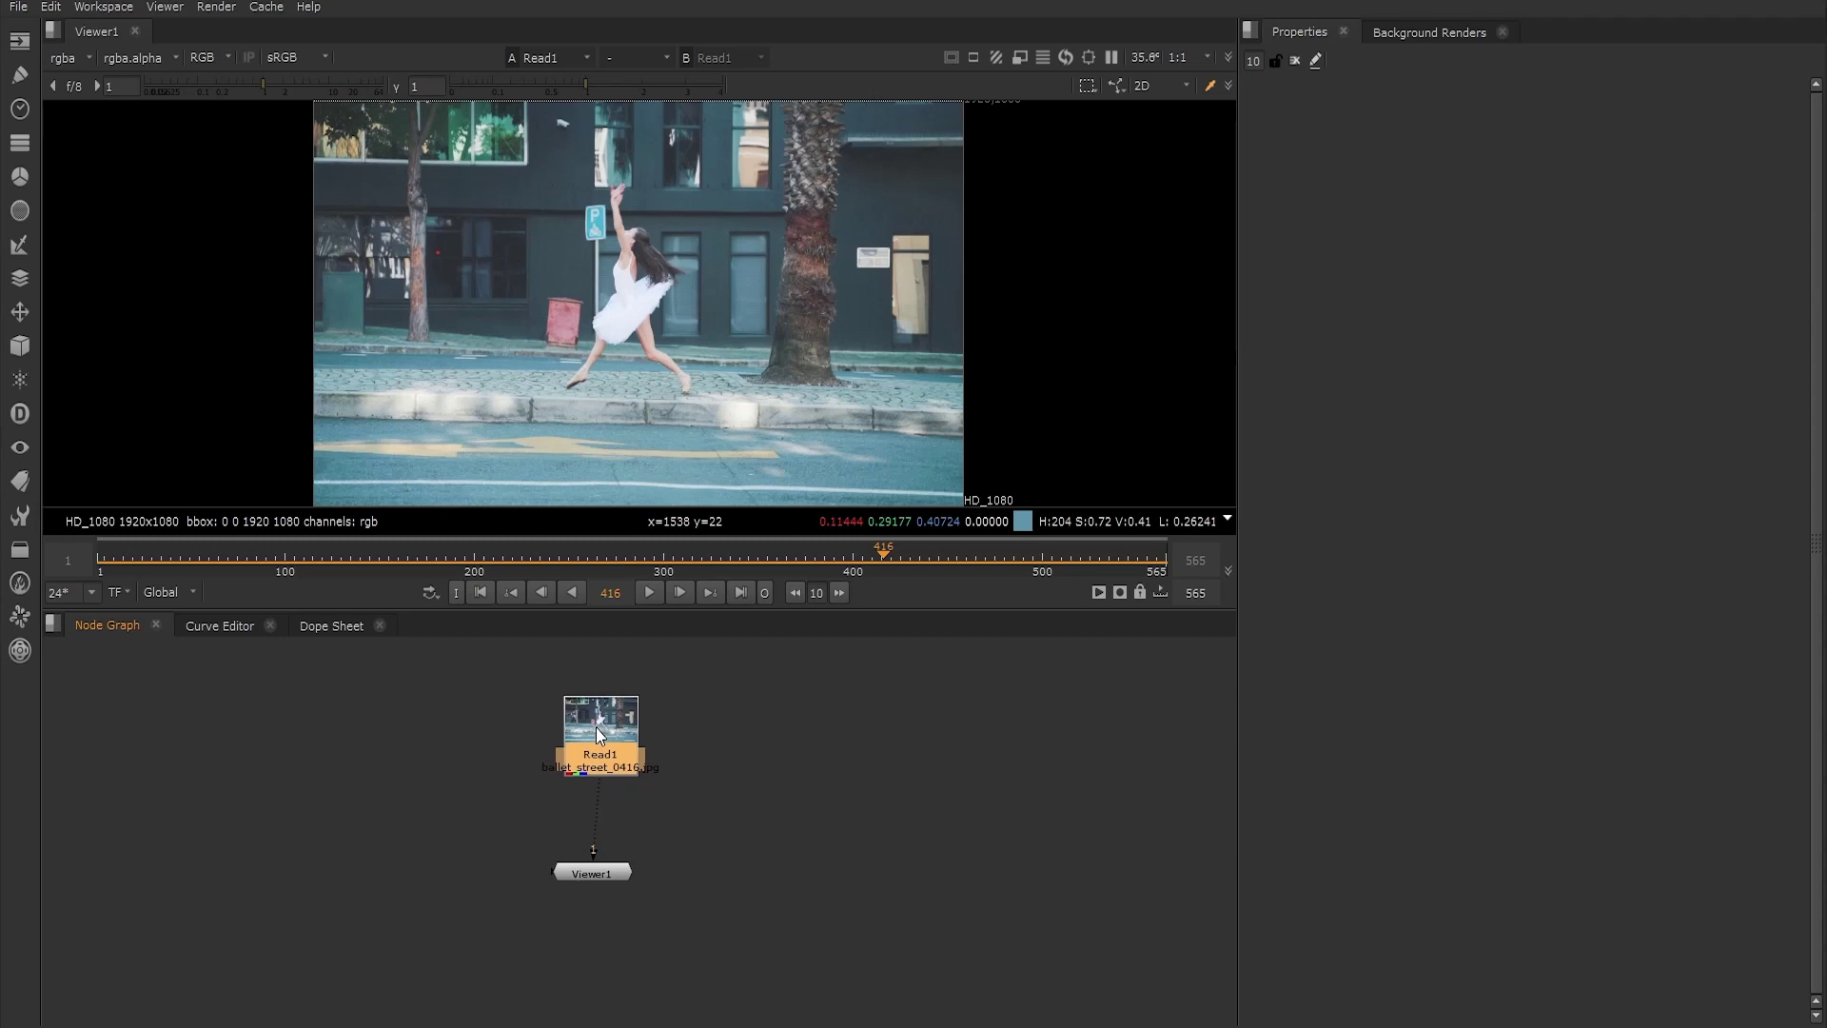
pyautogui.moveTo(874, 573); pyautogui.dragTo(357, 563)
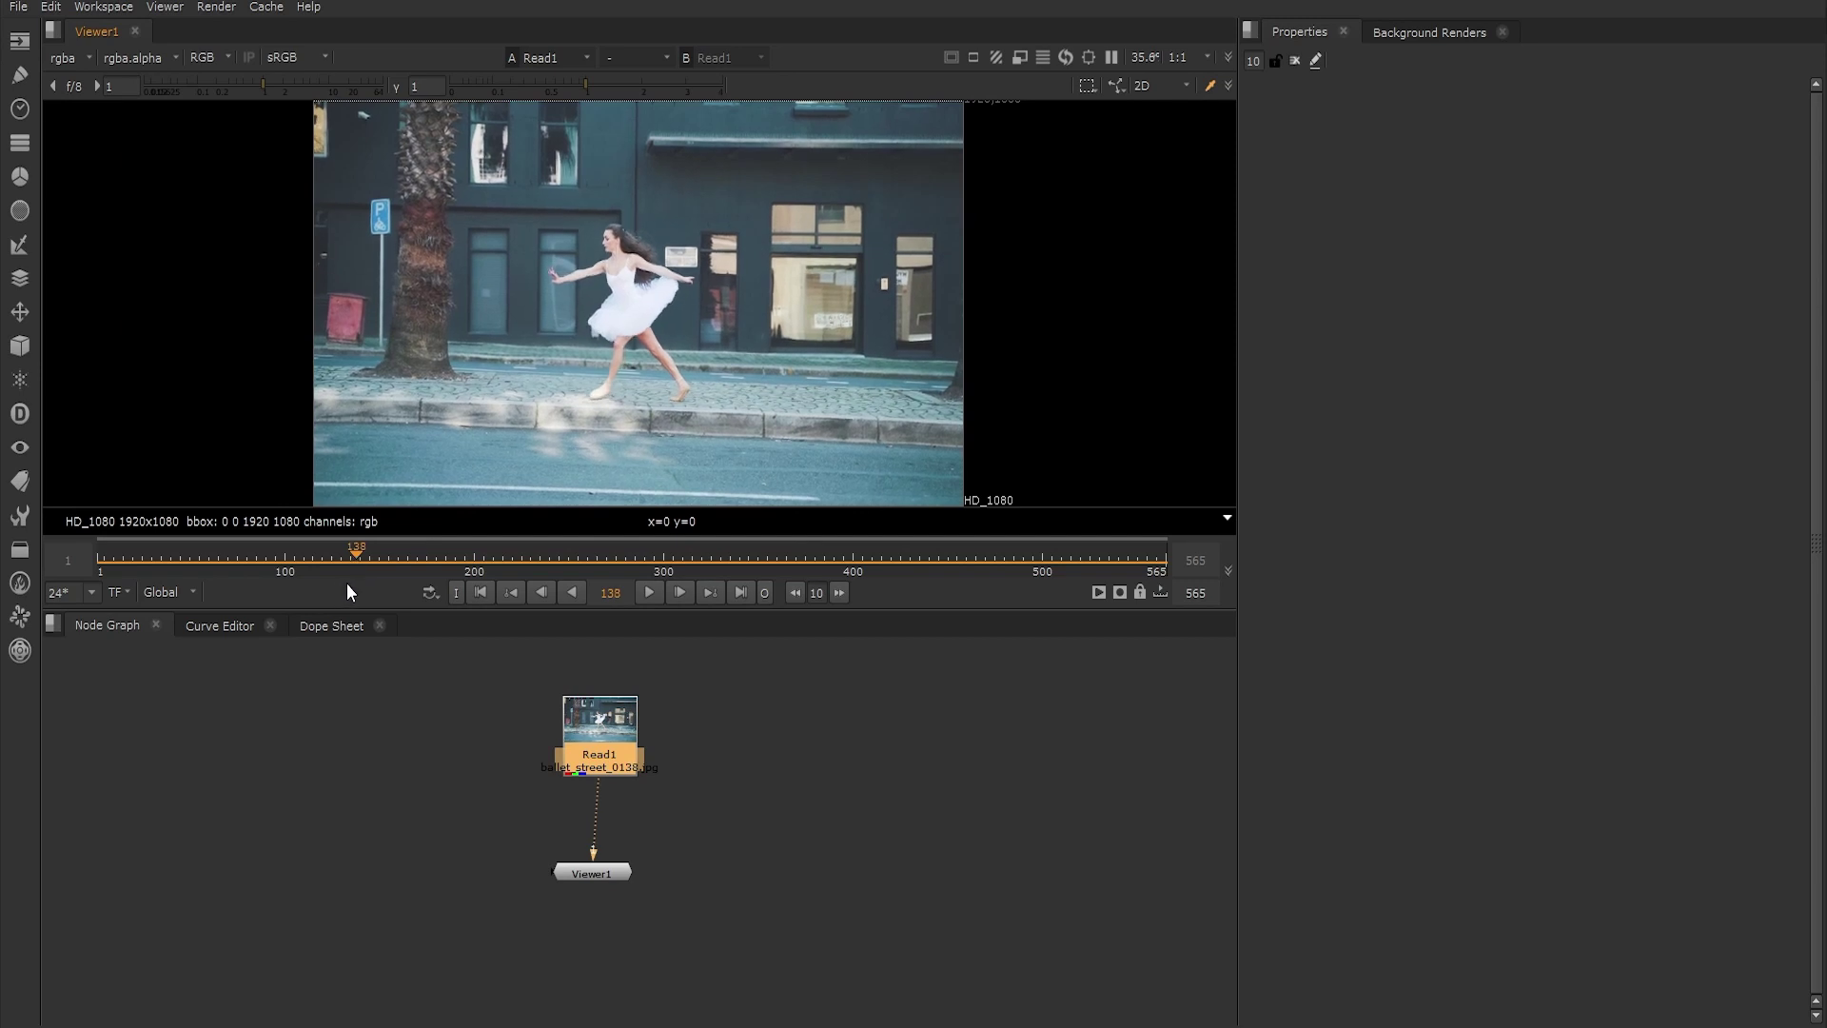
pyautogui.click(494, 819)
pyautogui.press('Tab')
pyautogui.write('frame')
pyautogui.press('Down')
pyautogui.press('Down')
pyautogui.press('Return')
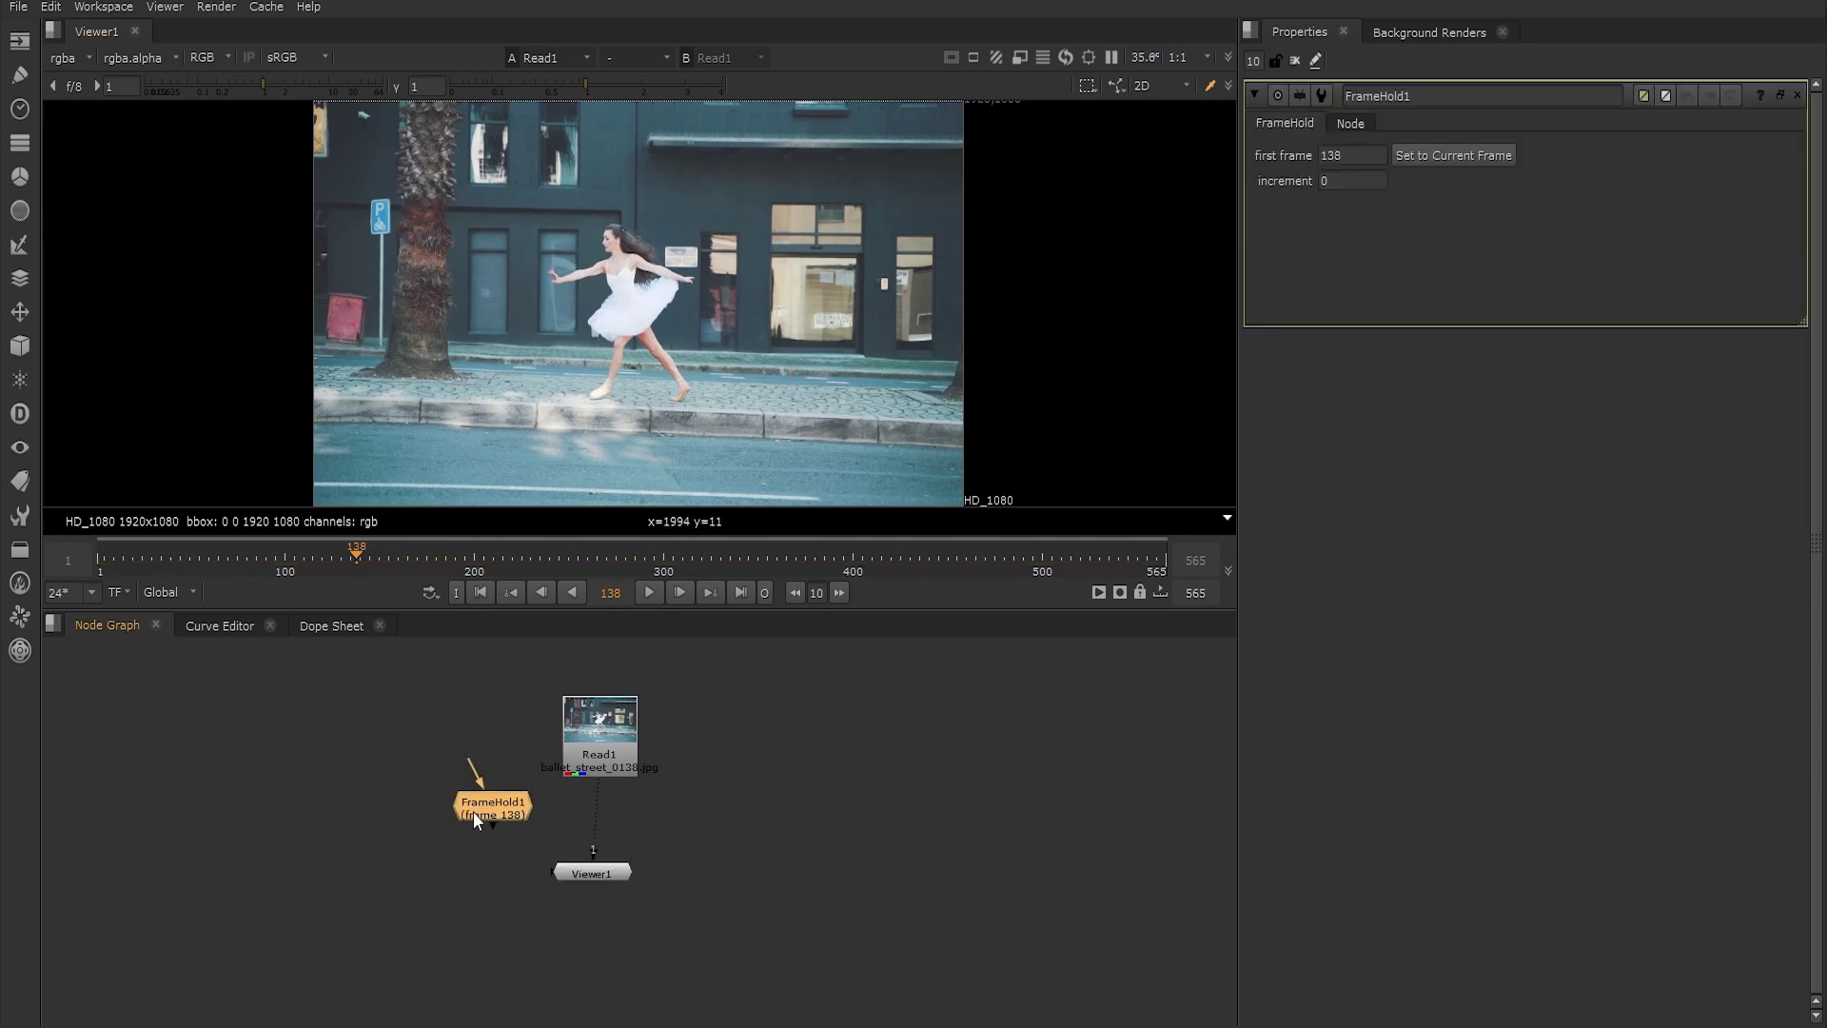
pyautogui.click(569, 820)
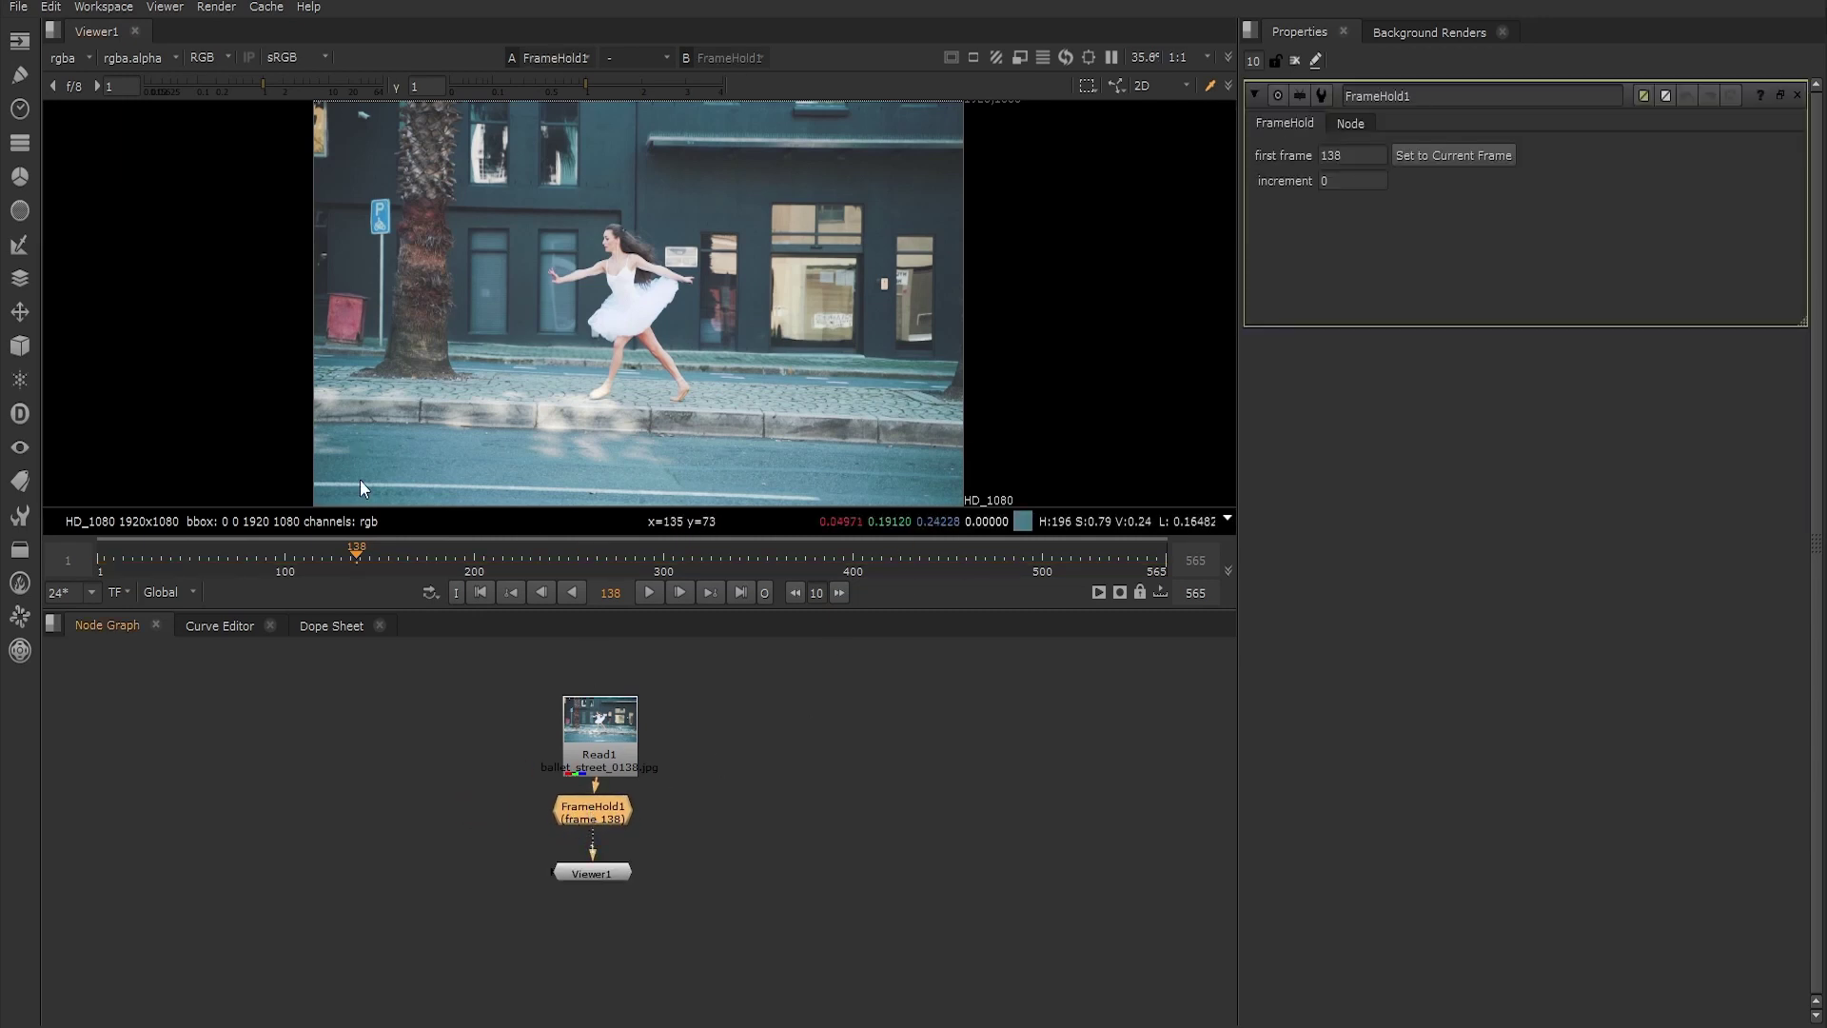
# Return the Viewer to the Read node, find frame 79, and branch a second FrameHold off the footage at that frame
pyautogui.click(283, 562)
pyautogui.click(619, 742)
pyautogui.press('1')
pyautogui.moveTo(183, 550); pyautogui.dragTo(242, 558)
pyautogui.click(437, 803)
pyautogui.press('Tab')
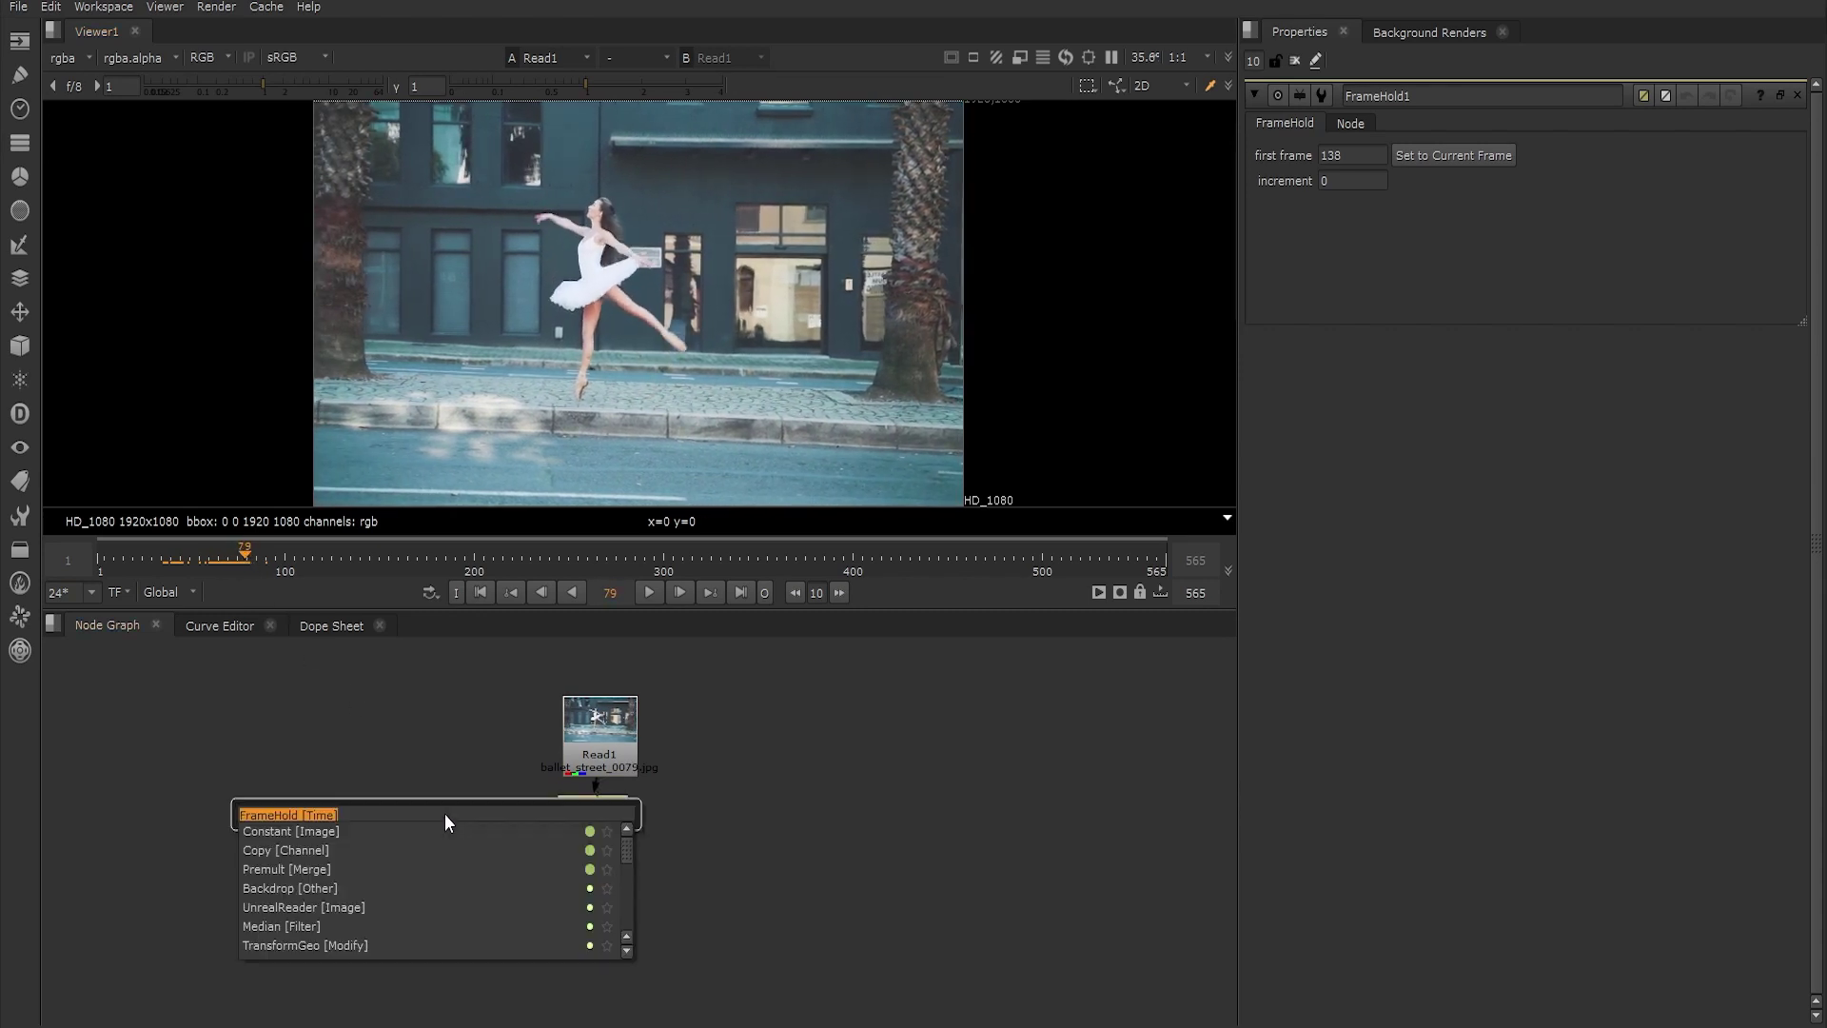
pyautogui.press('Return')
pyautogui.moveTo(428, 780); pyautogui.dragTo(595, 743)
pyautogui.moveTo(447, 828); pyautogui.dragTo(514, 827)
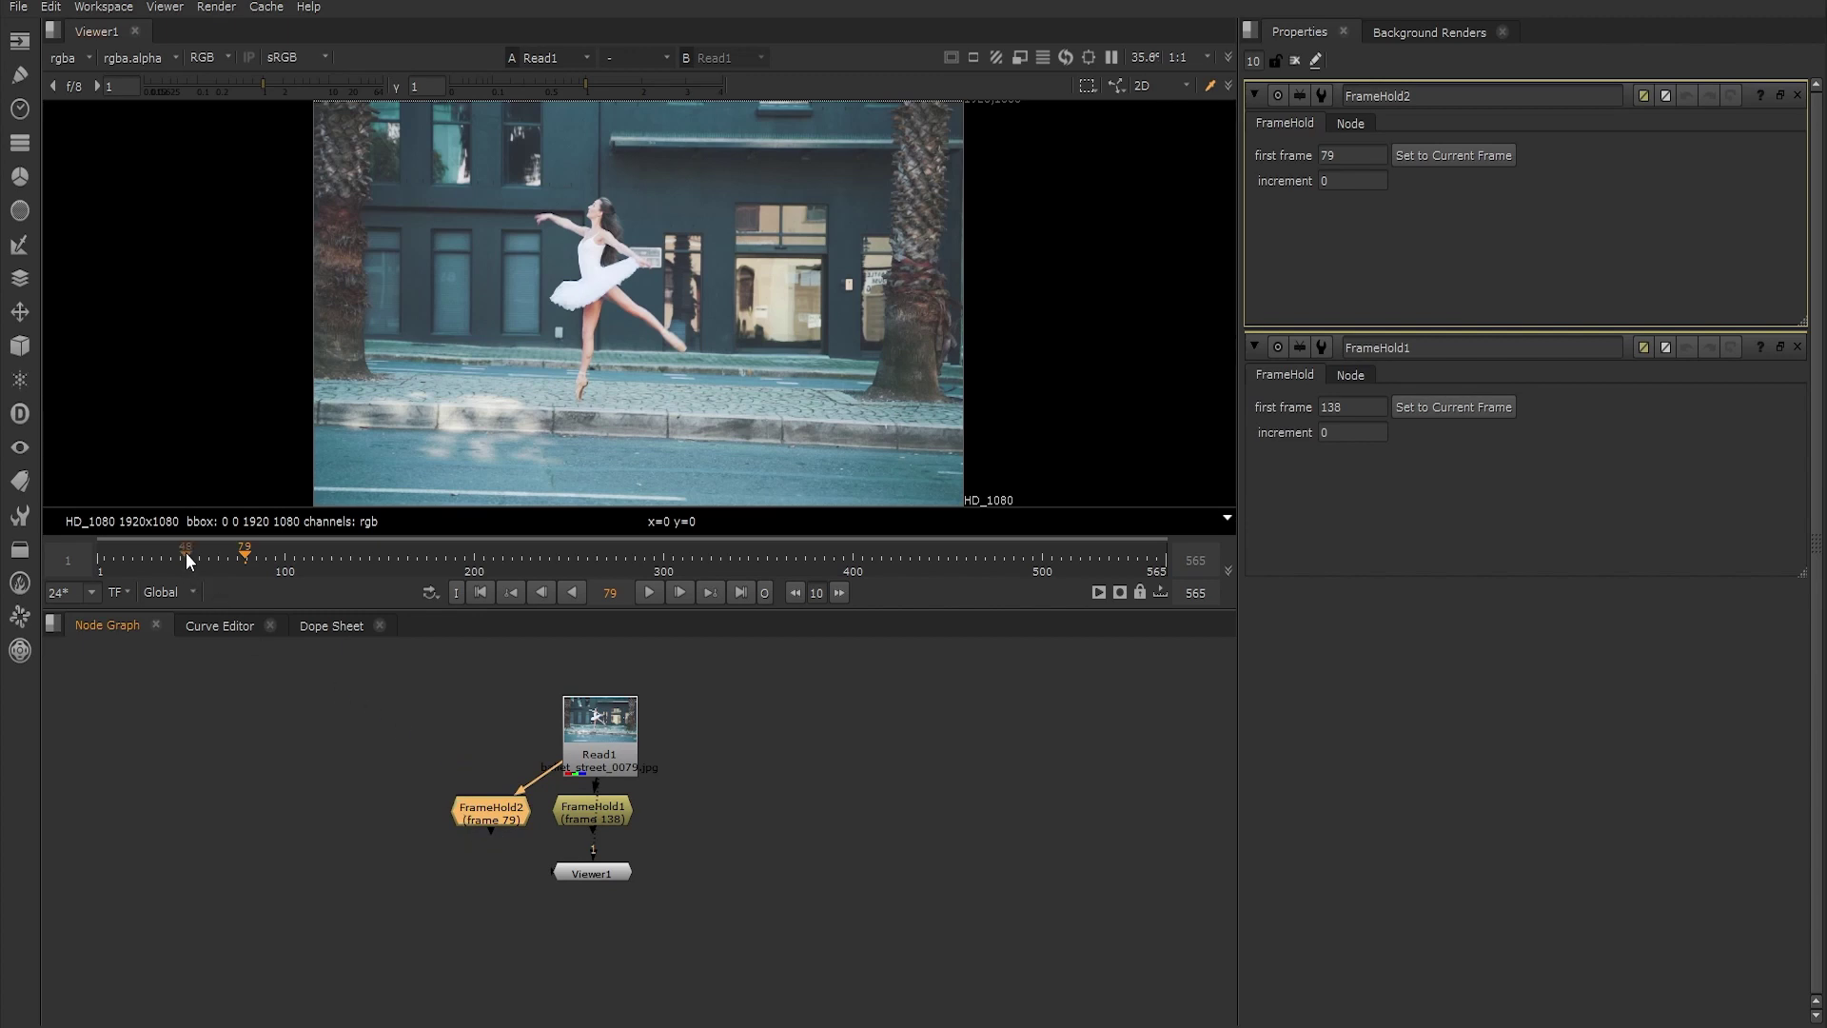
pyautogui.moveTo(277, 568); pyautogui.dragTo(97, 568)
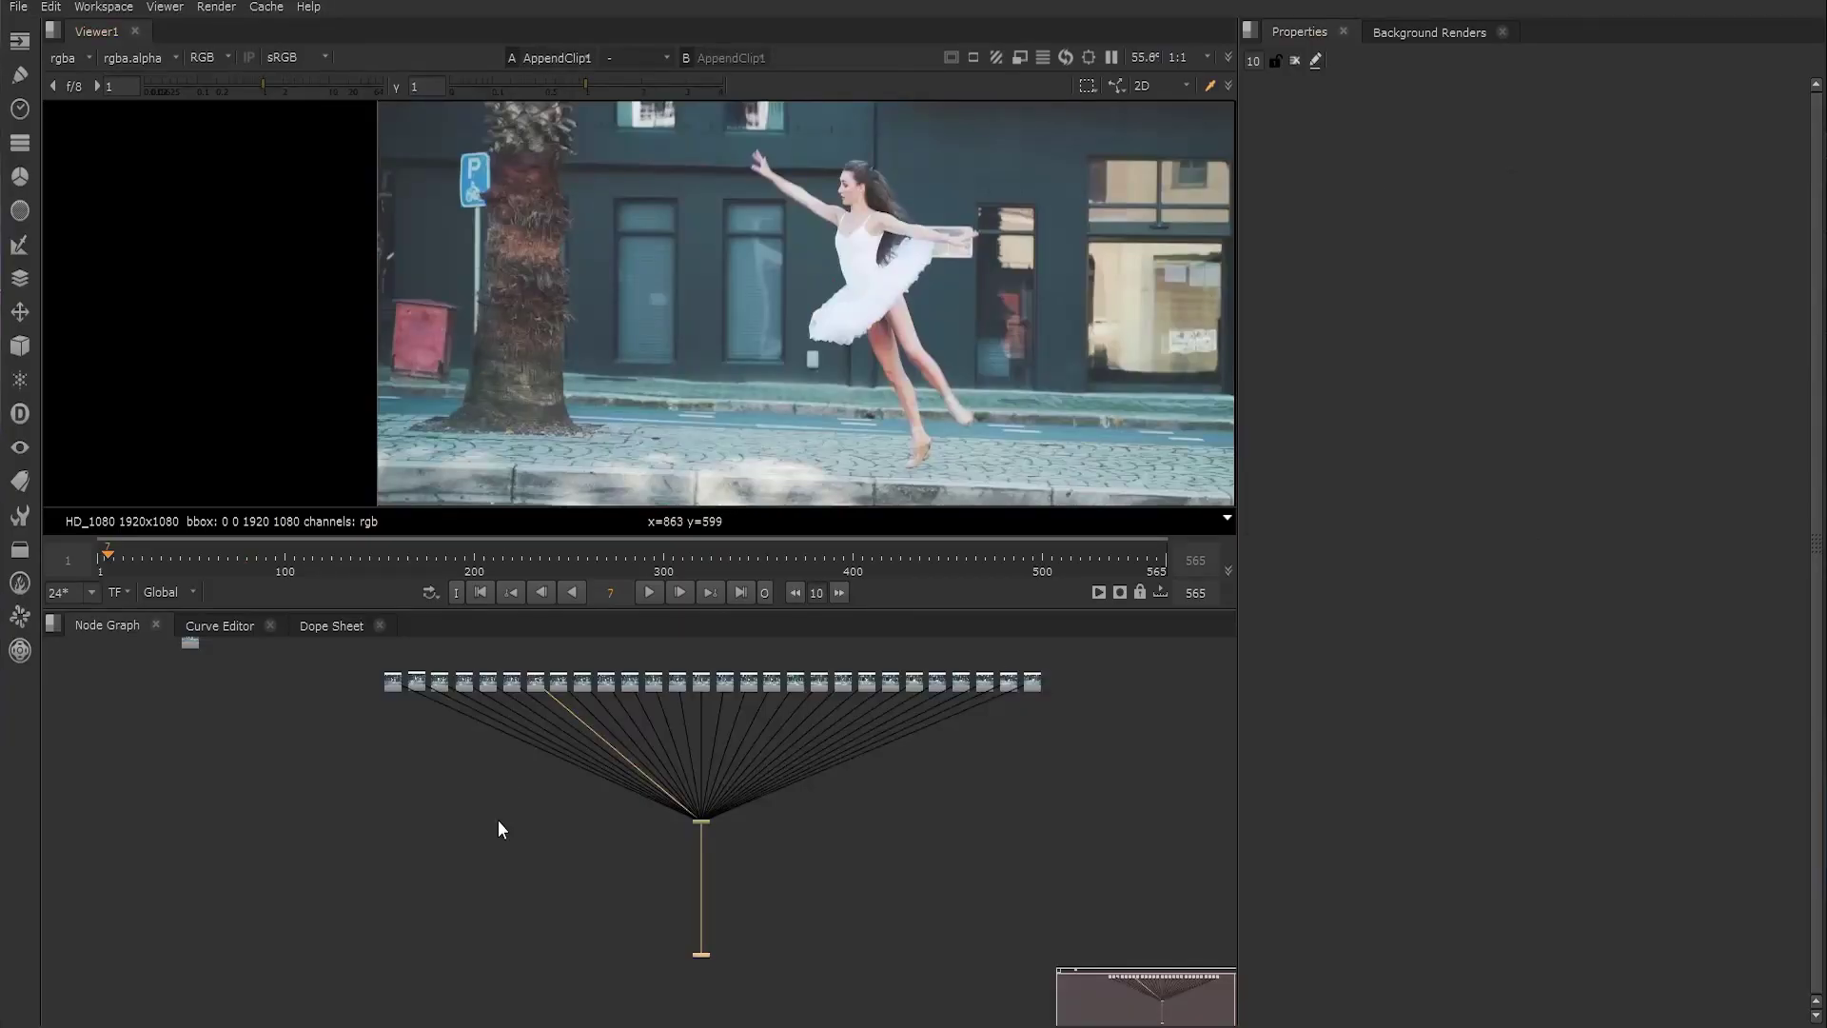
# Examine the first four still frames of the Read row in the Viewer and return to the first one
pyautogui.moveTo(502, 830); pyautogui.dragTo(497, 864, button='middle')
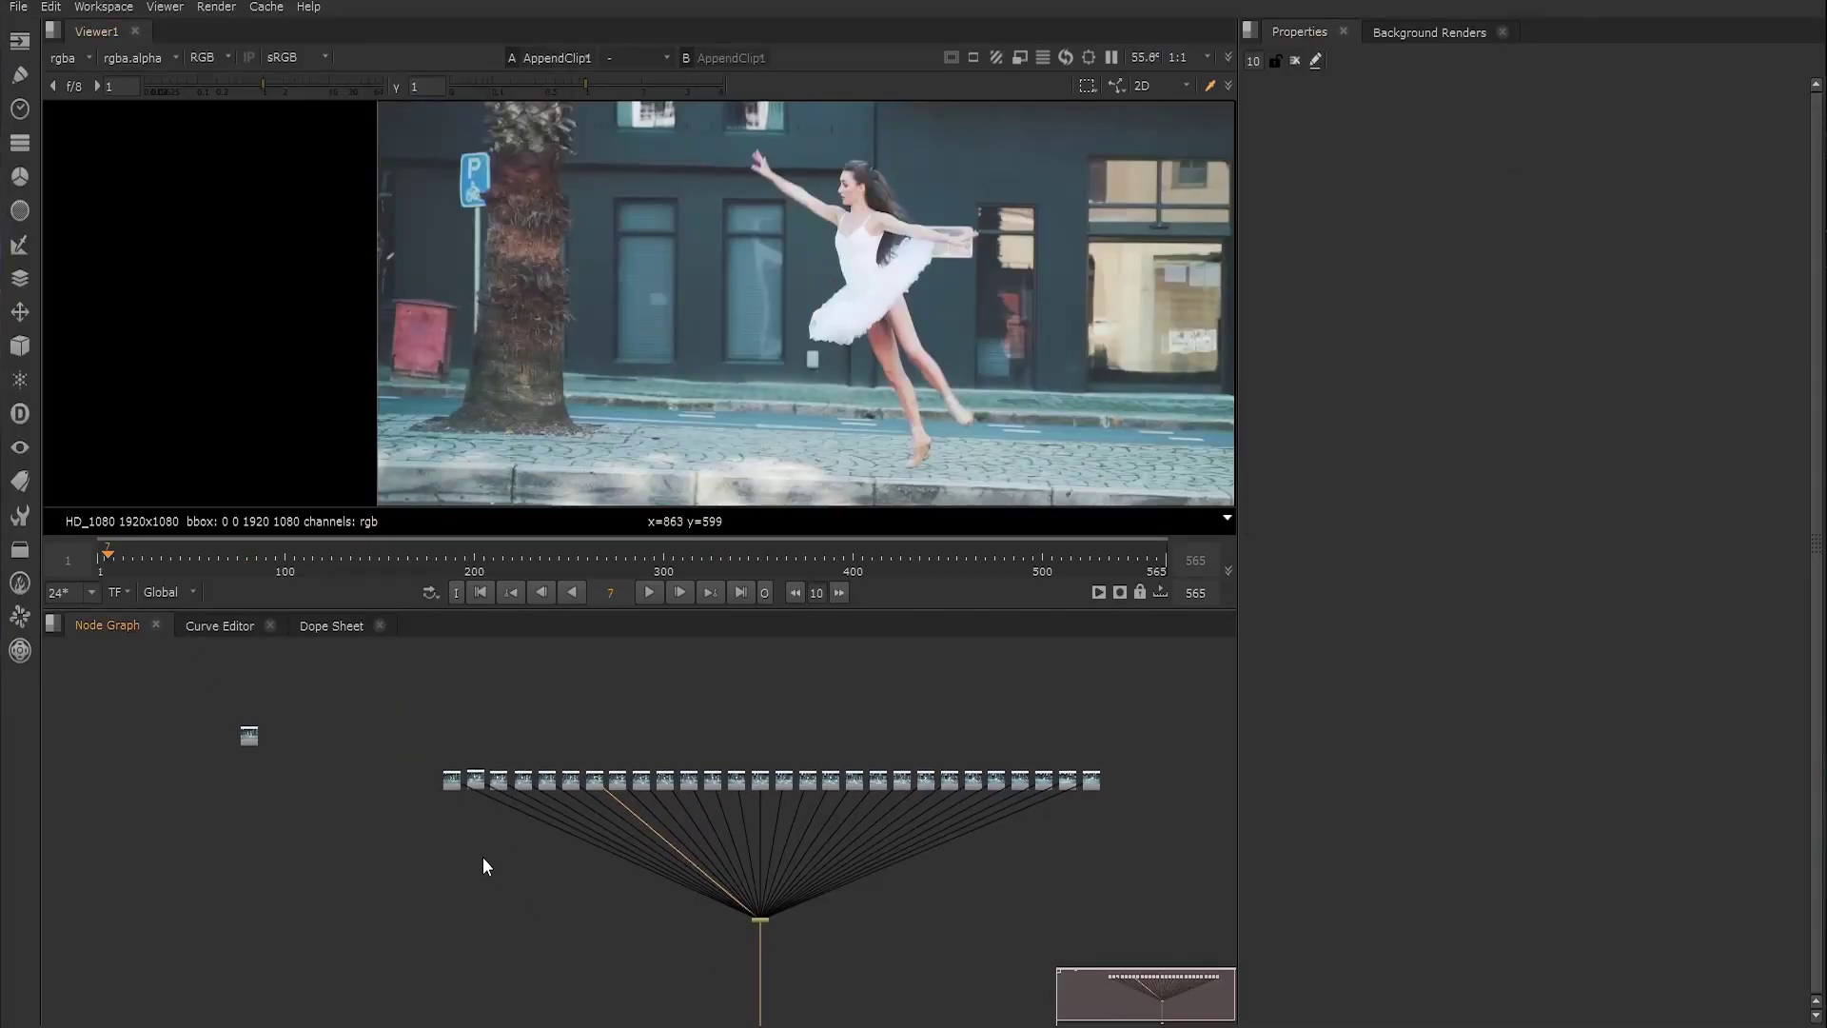
pyautogui.click(451, 780)
pyautogui.press('1')
pyautogui.moveTo(303, 711)
pyautogui.mouseDown()
pyautogui.moveTo(193, 766)
pyautogui.moveTo(316, 701)
pyautogui.mouseUp()
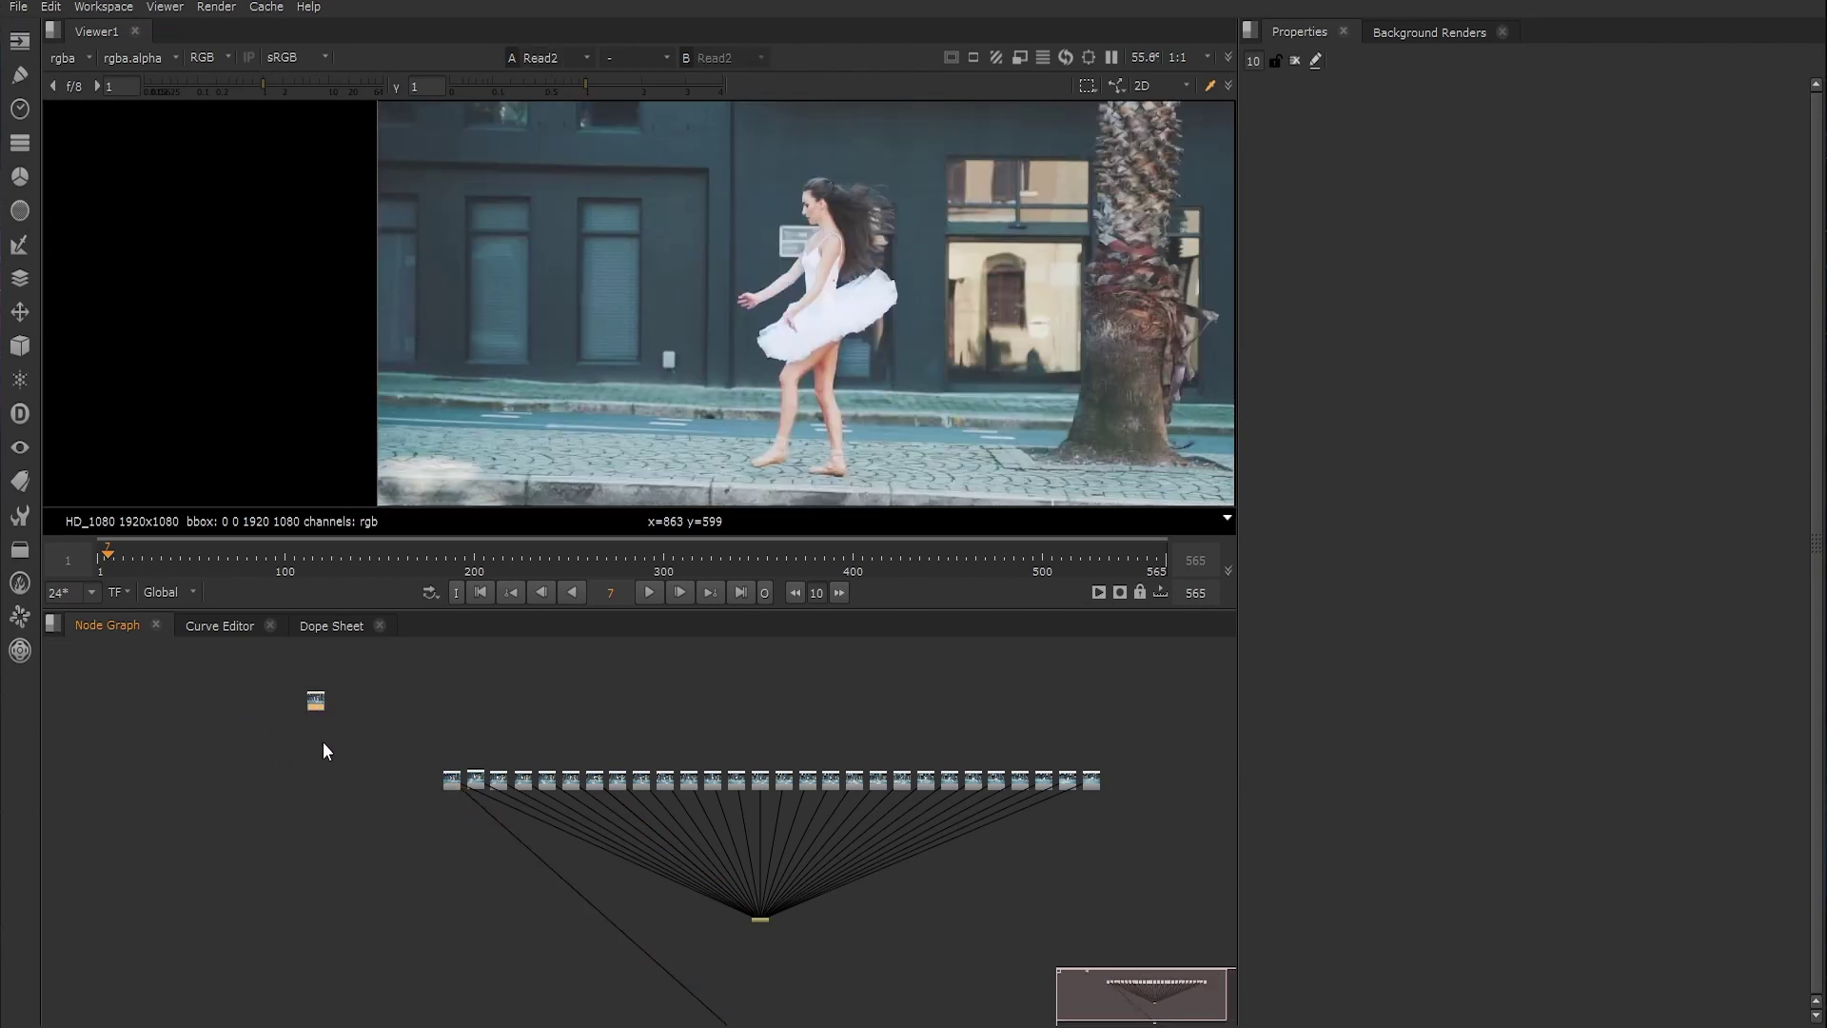
pyautogui.click(478, 783)
pyautogui.press('1')
pyautogui.click(502, 782)
pyautogui.press('1')
pyautogui.click(525, 785)
pyautogui.press('1')
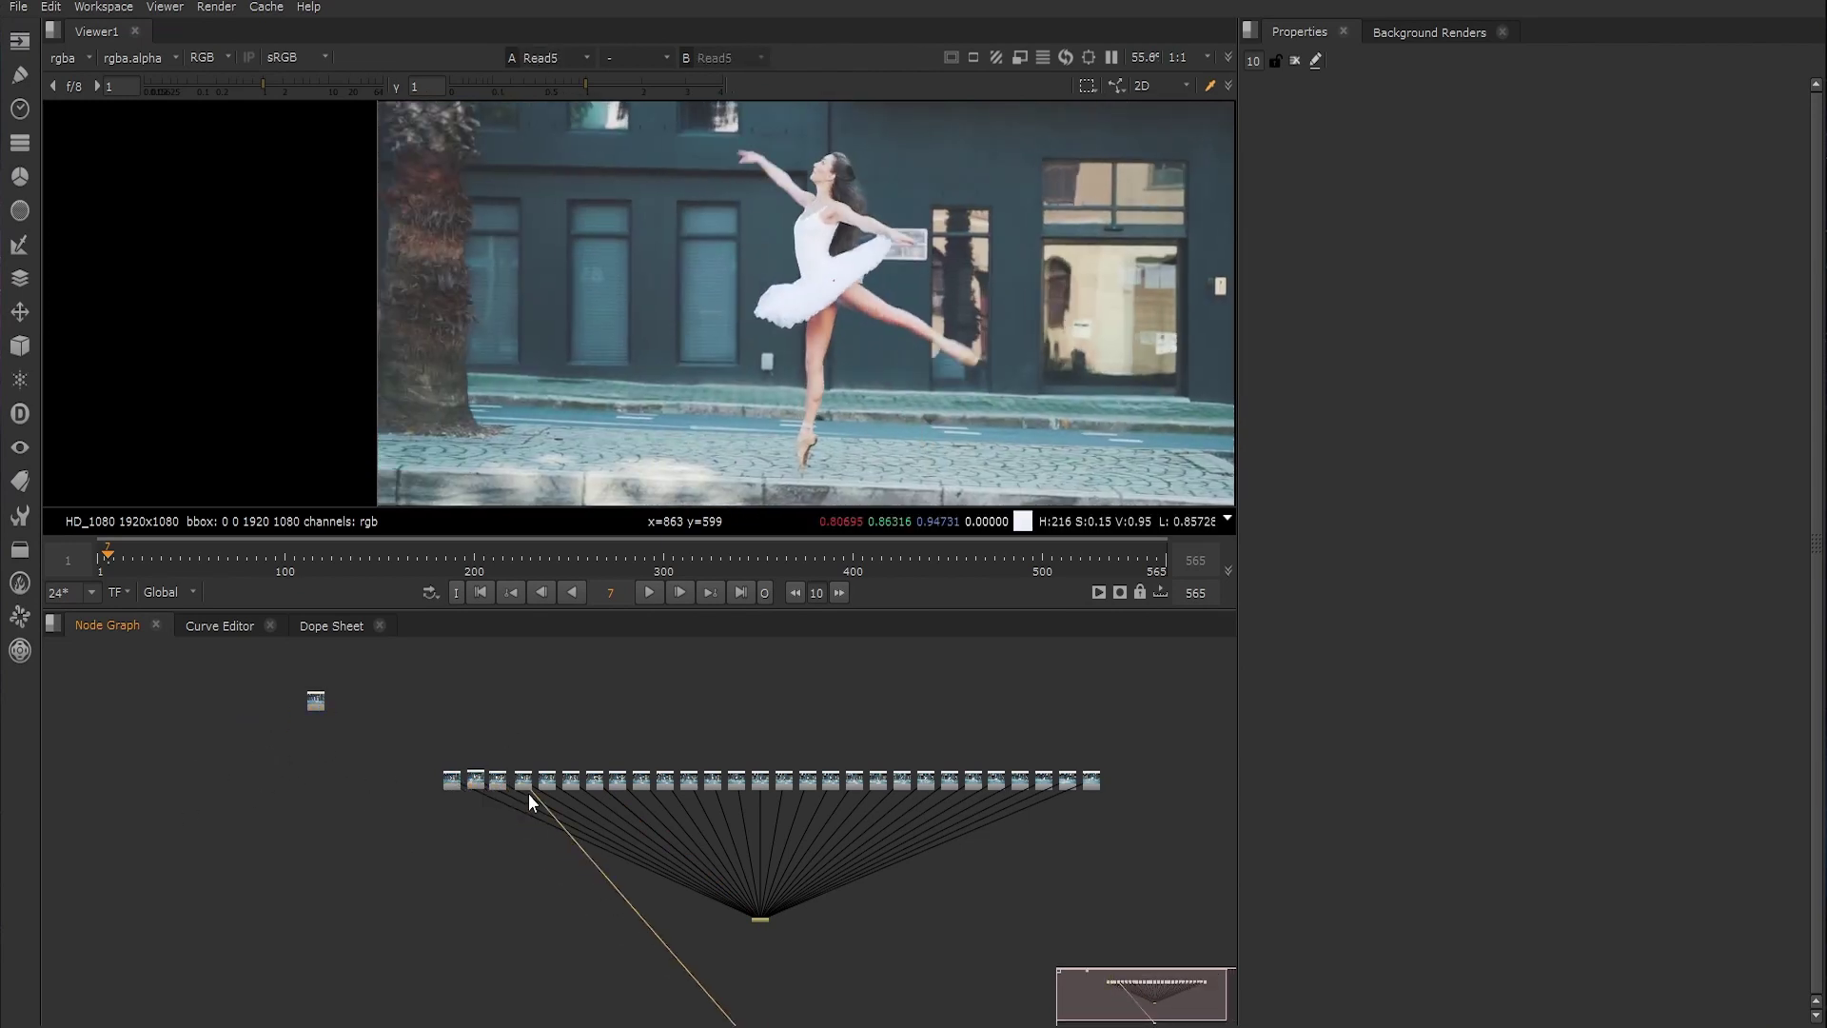
pyautogui.click(451, 781)
pyautogui.press('1')
# Add a Constant node and place it beside the first Read node in the row
pyautogui.moveTo(338, 848); pyautogui.dragTo(481, 740, button='middle')
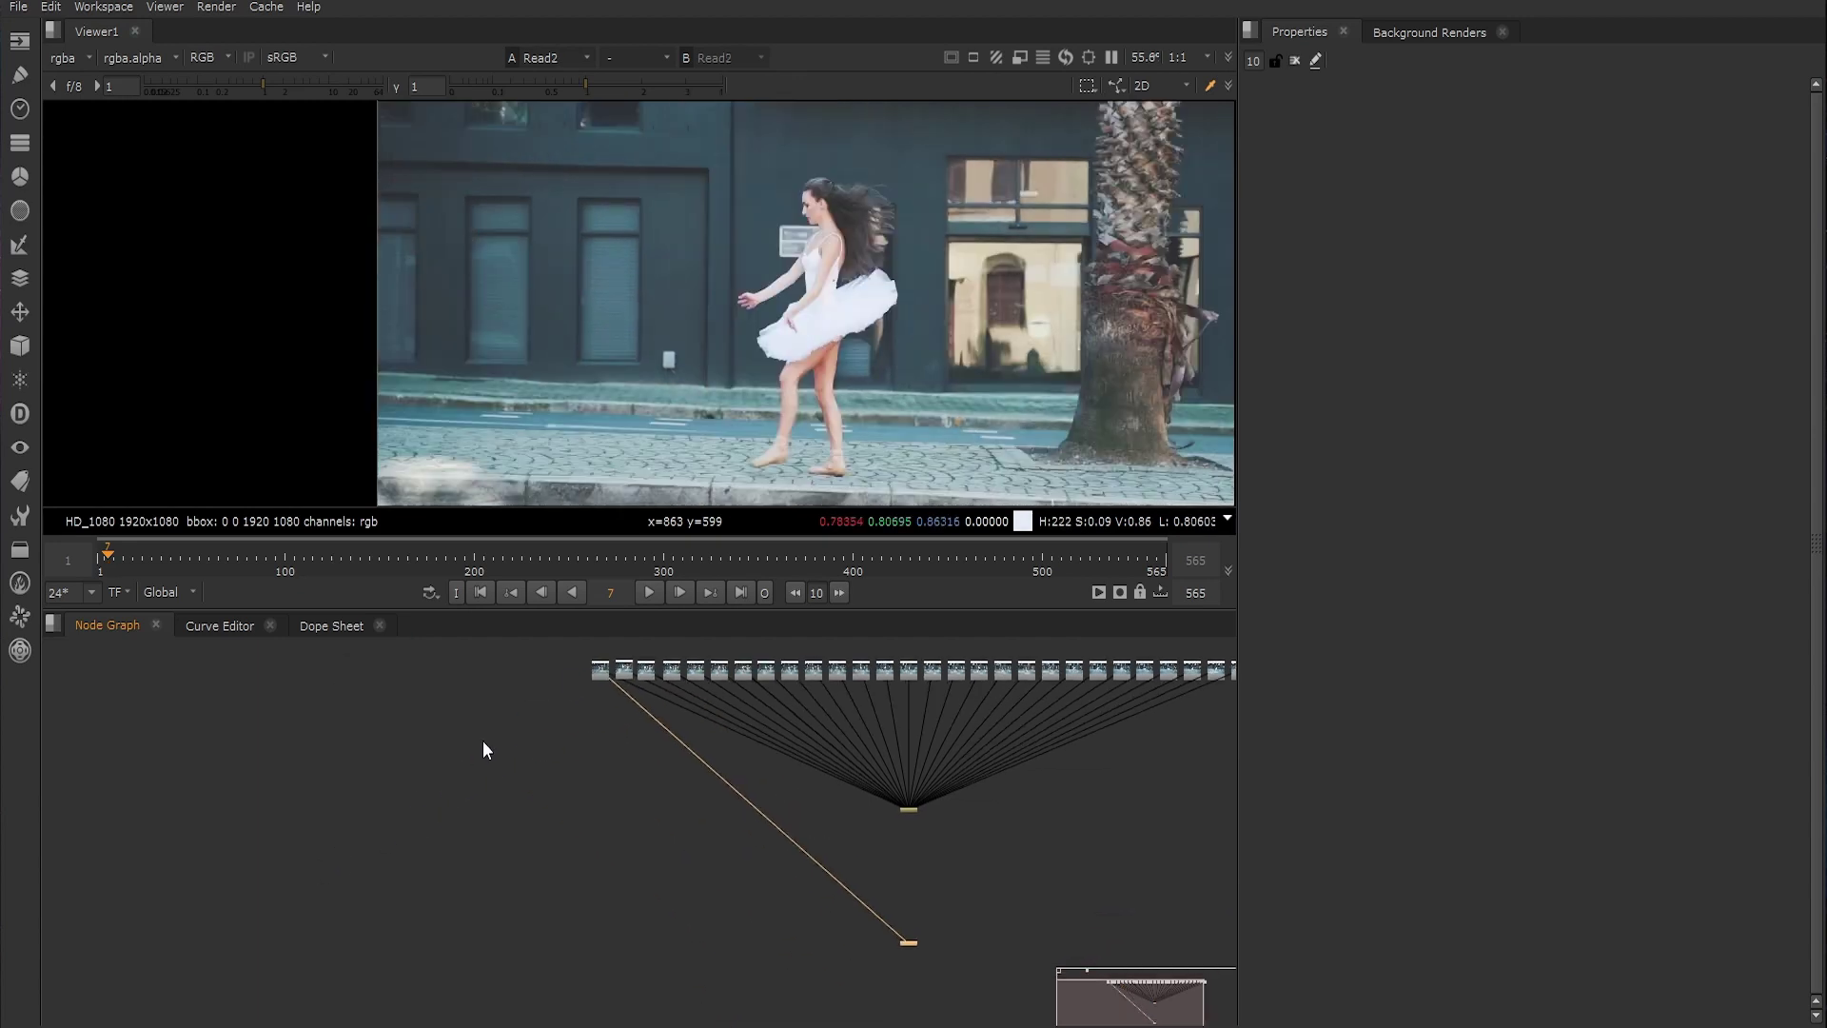
pyautogui.scroll(3, 504, 752)
pyautogui.moveTo(579, 651); pyautogui.dragTo(572, 773, button='middle')
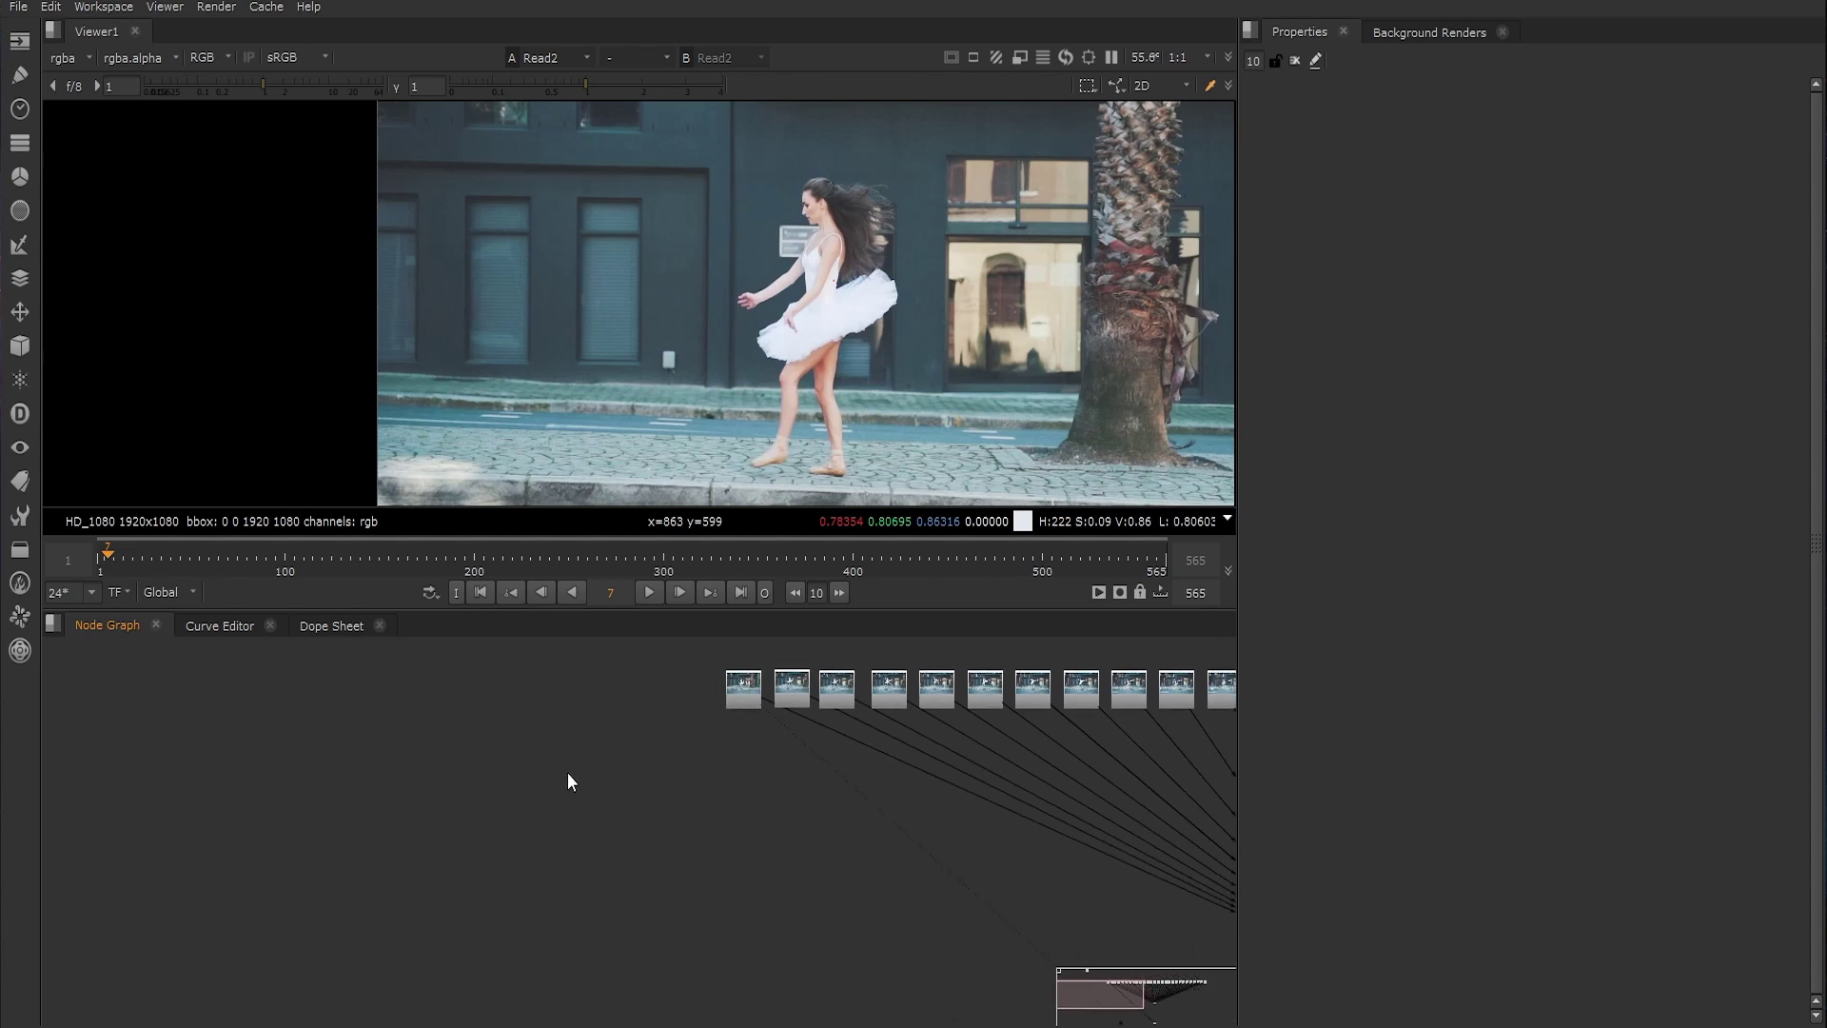
pyautogui.press('Tab')
pyautogui.write('co')
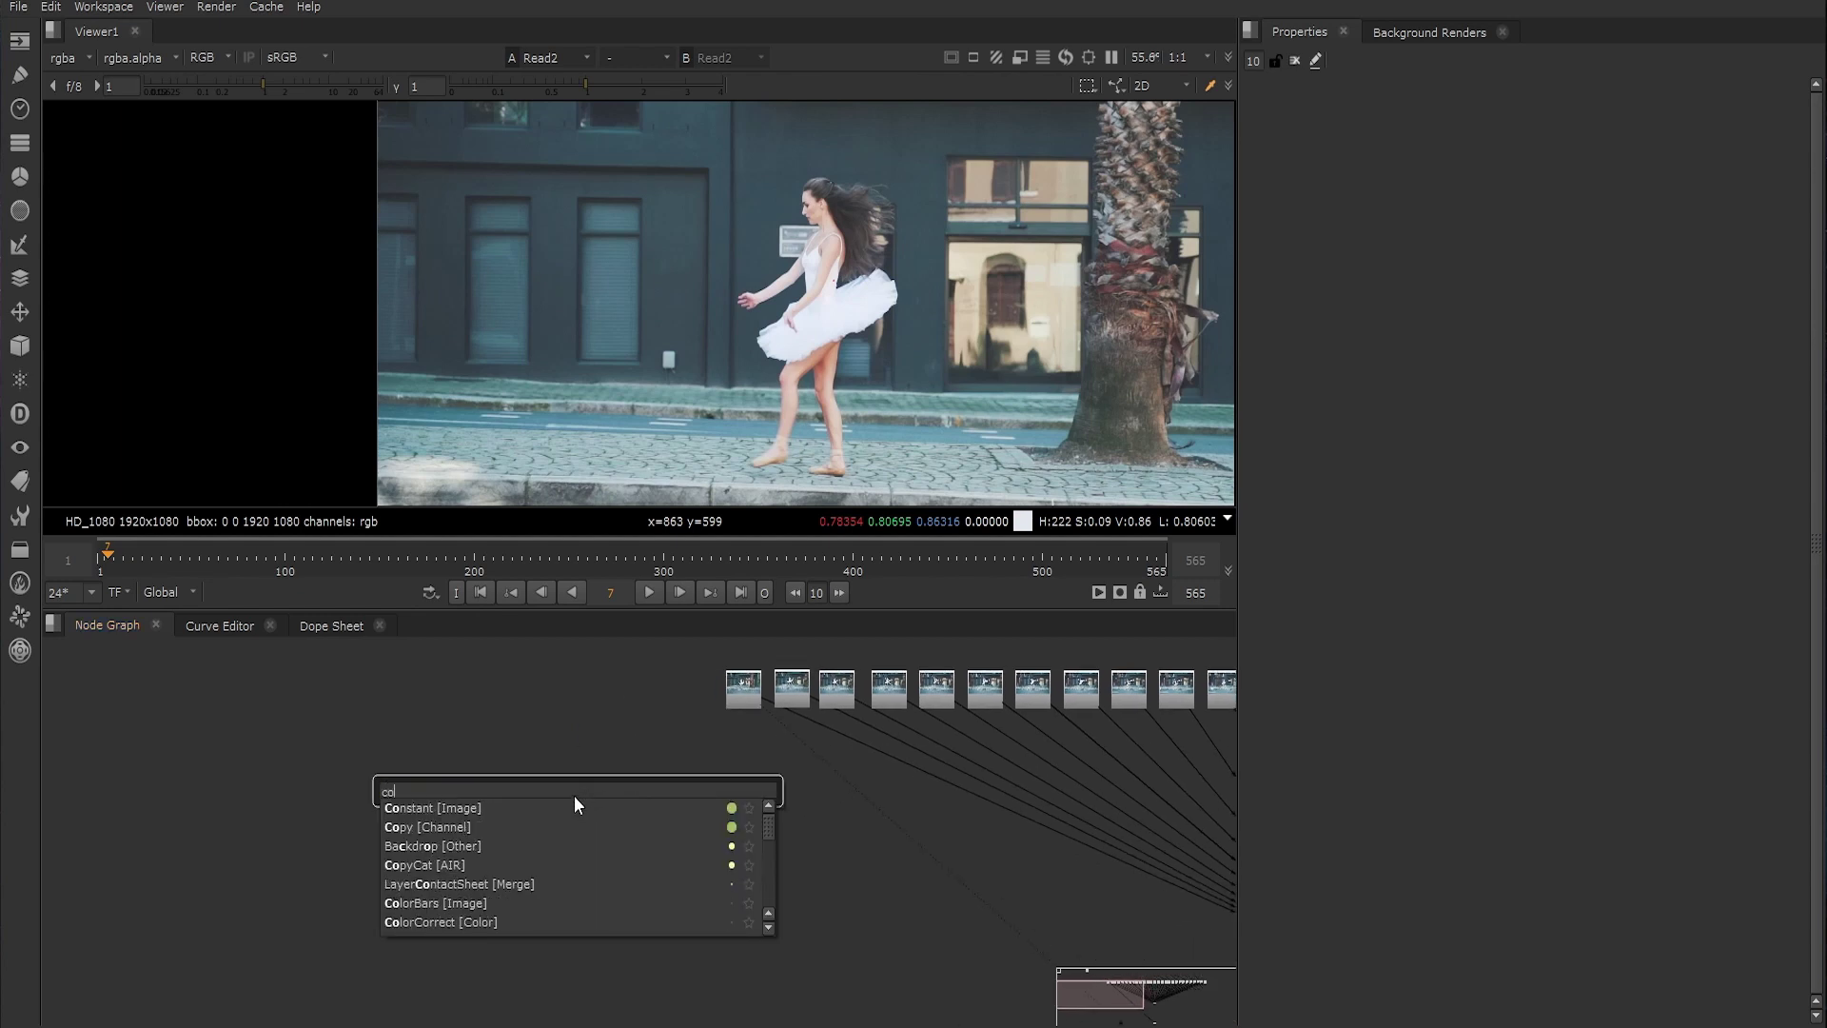
pyautogui.write('nsta')
pyautogui.press('Return')
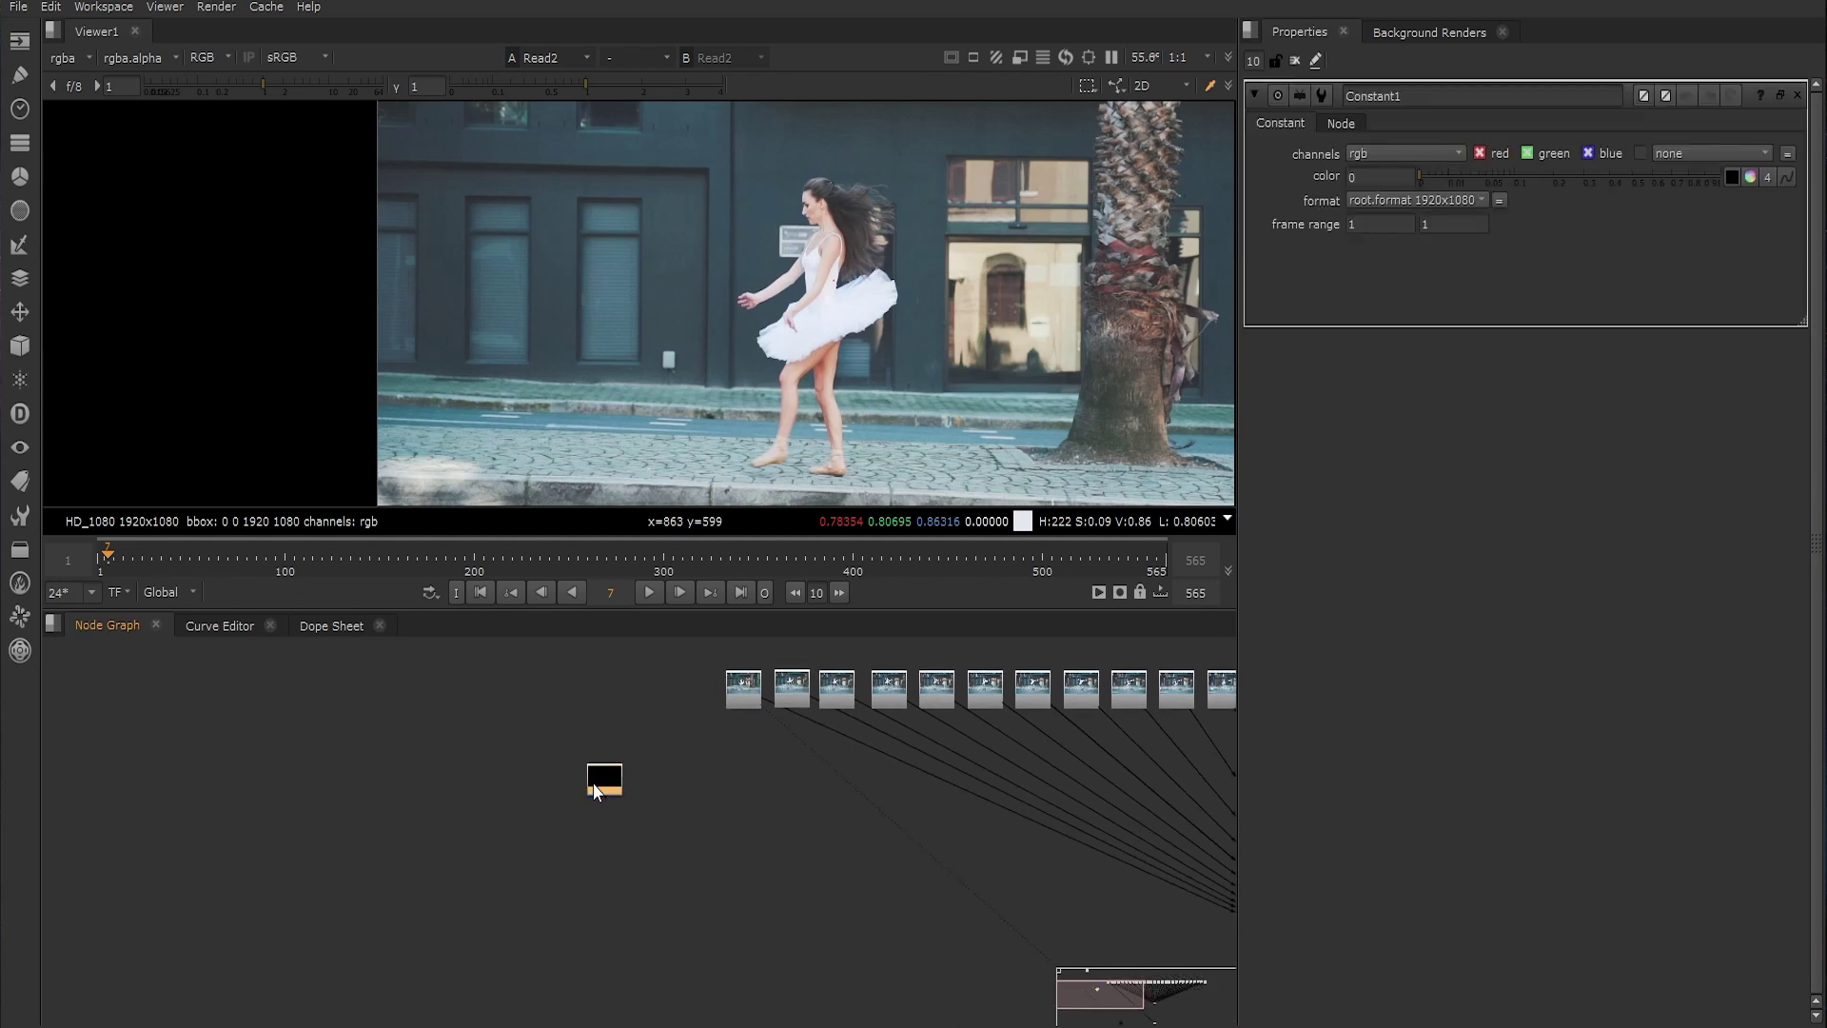
pyautogui.click(615, 759)
pyautogui.scroll(2, 617, 761)
pyautogui.moveTo(615, 758); pyautogui.dragTo(420, 764, button='middle')
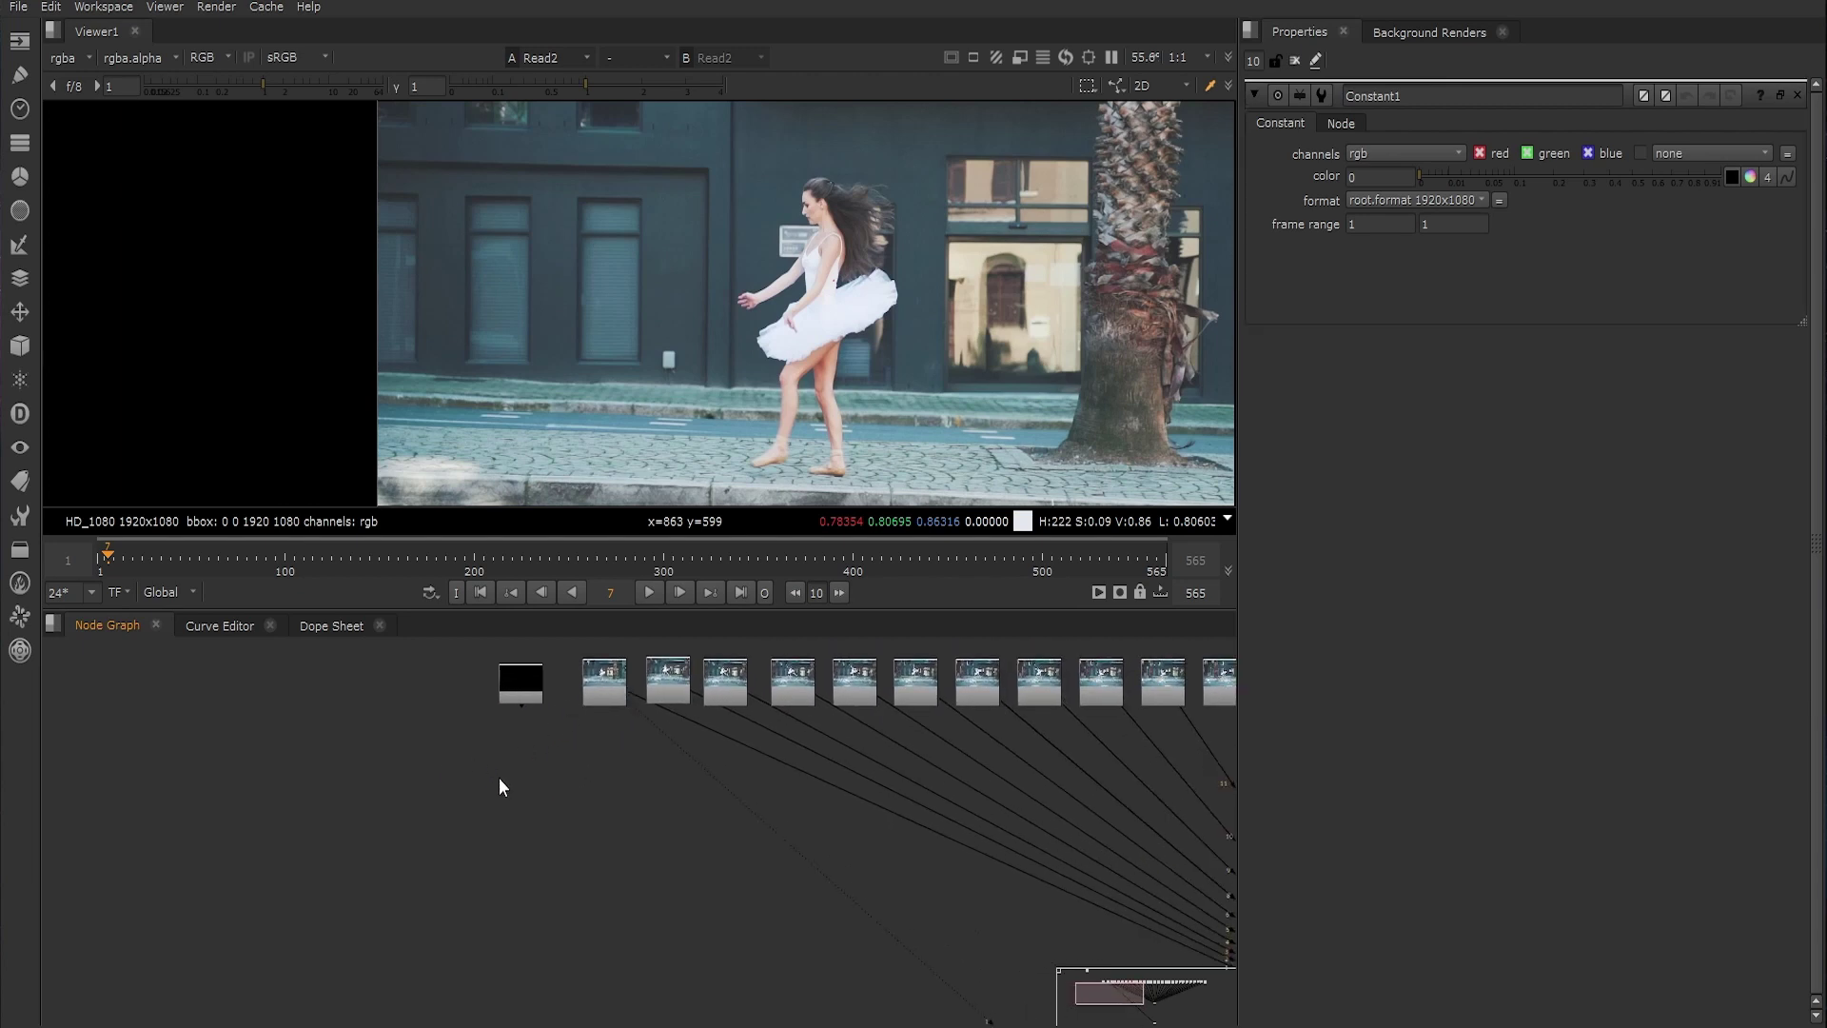
# Add a second Constant node and set its color by sampling the skin of the dancer's upper arm
pyautogui.press('Tab')
pyautogui.write('cons')
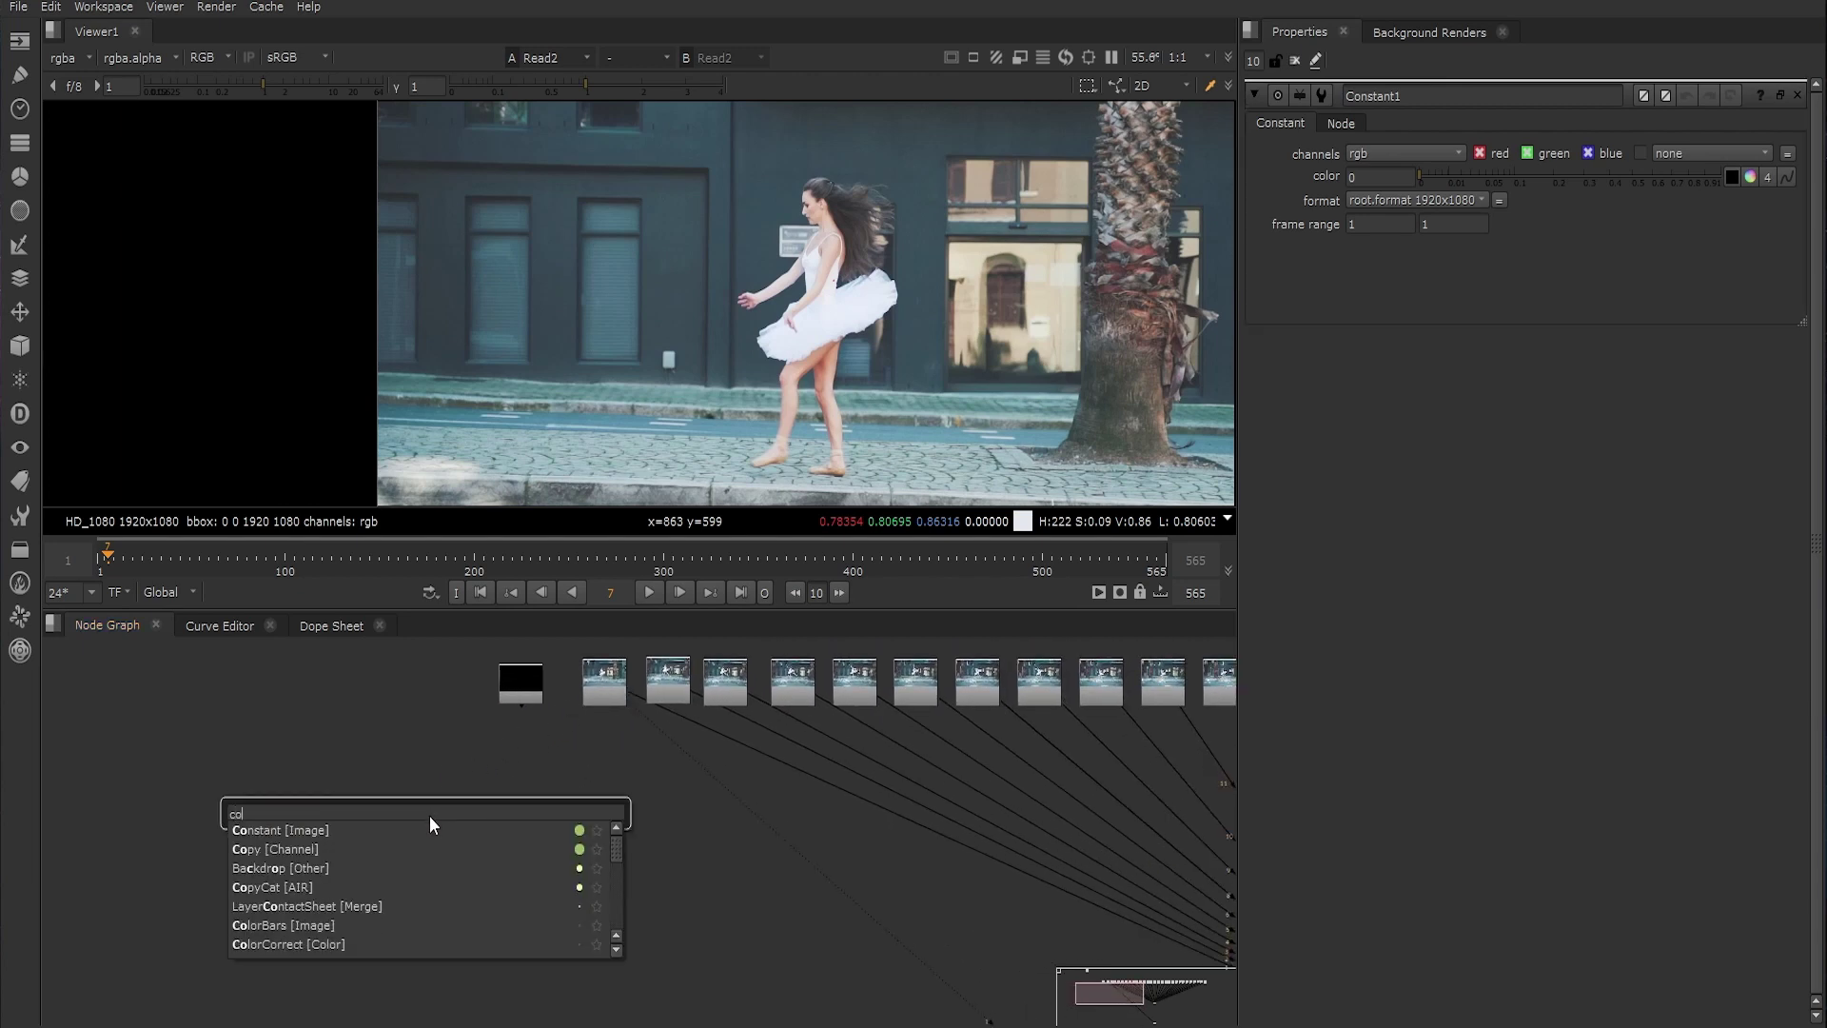
pyautogui.click(314, 831)
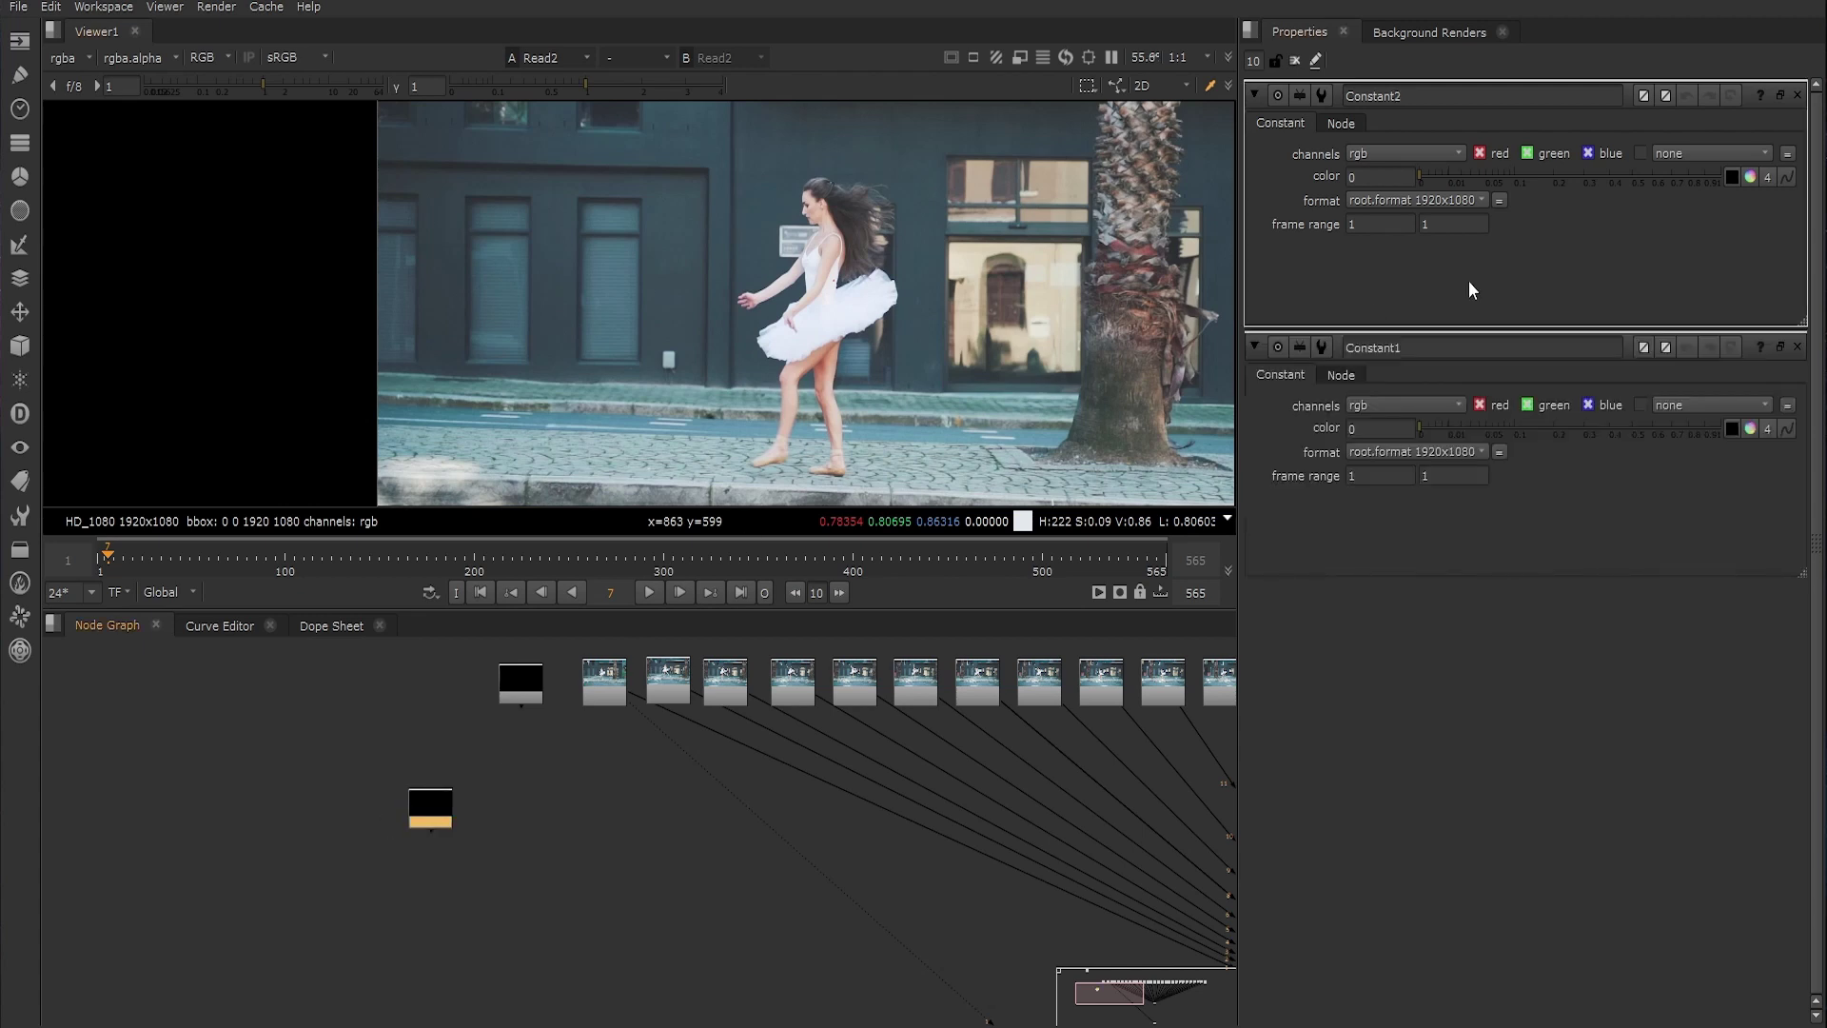
pyautogui.click(1733, 178)
pyautogui.scroll(4, 791, 318)
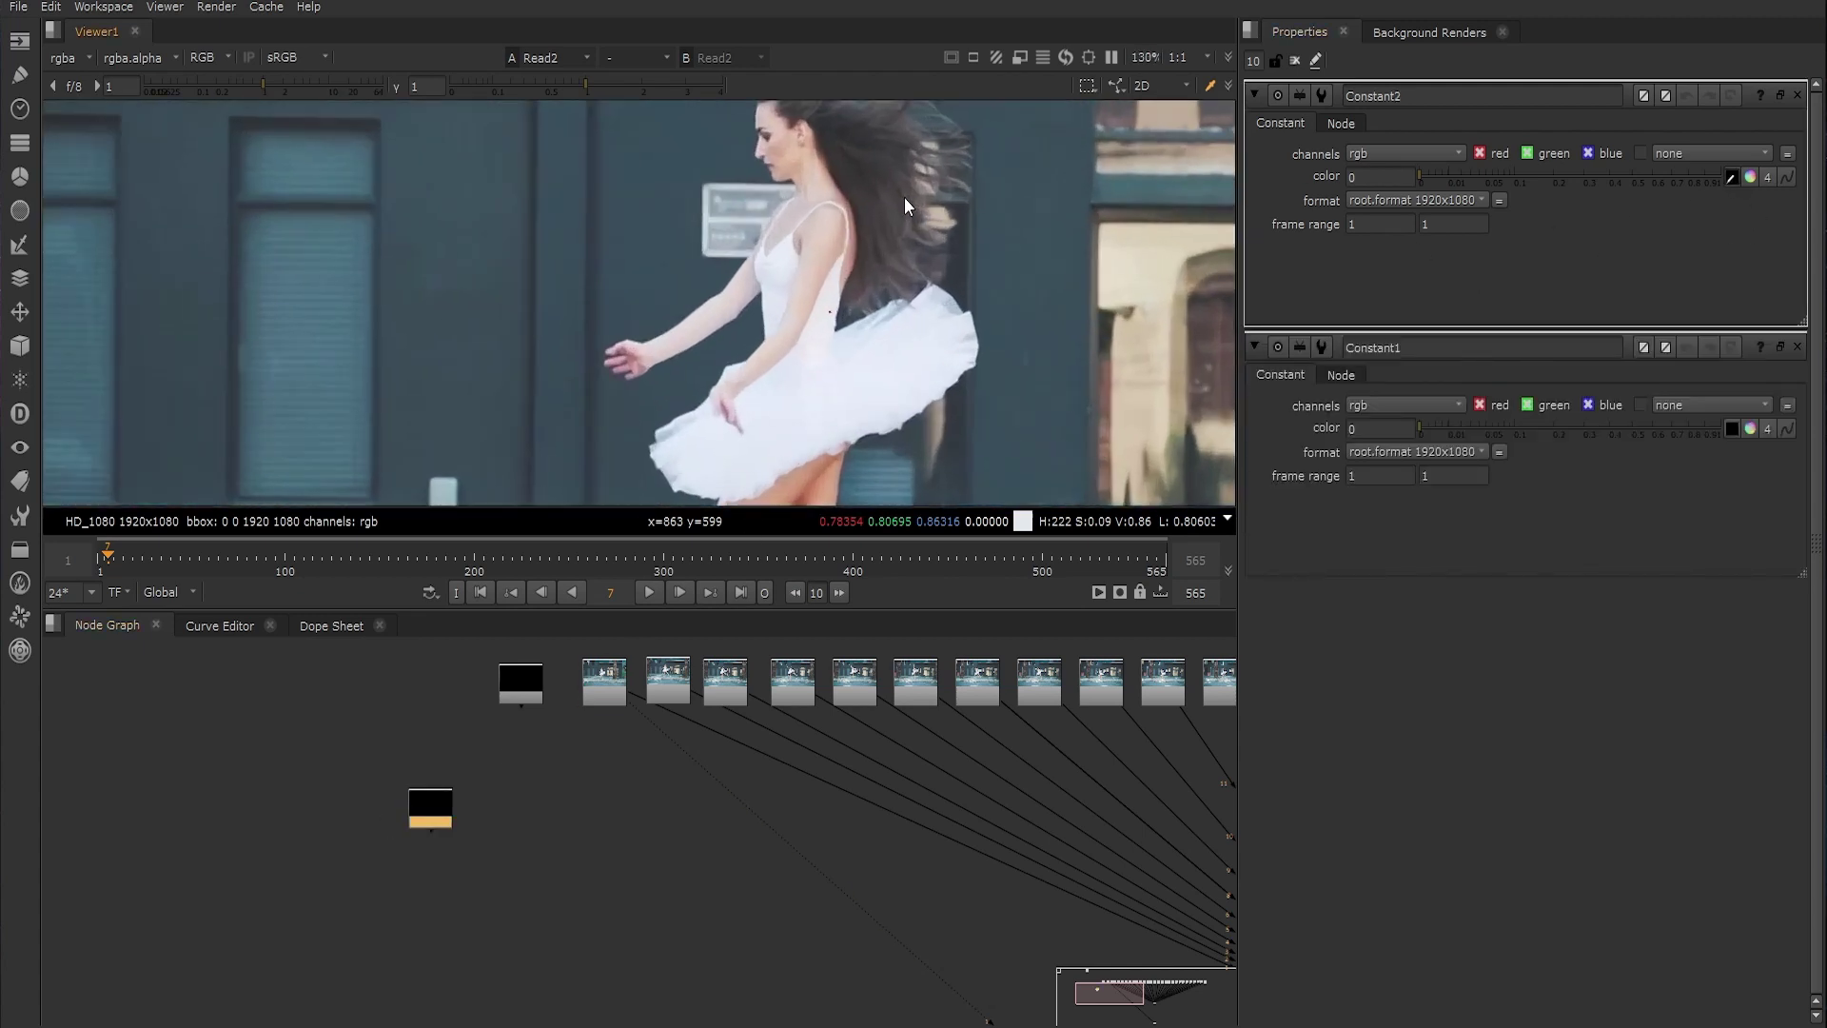
pyautogui.keyDown('ctrl'); pyautogui.click(826, 240); pyautogui.keyUp('ctrl')
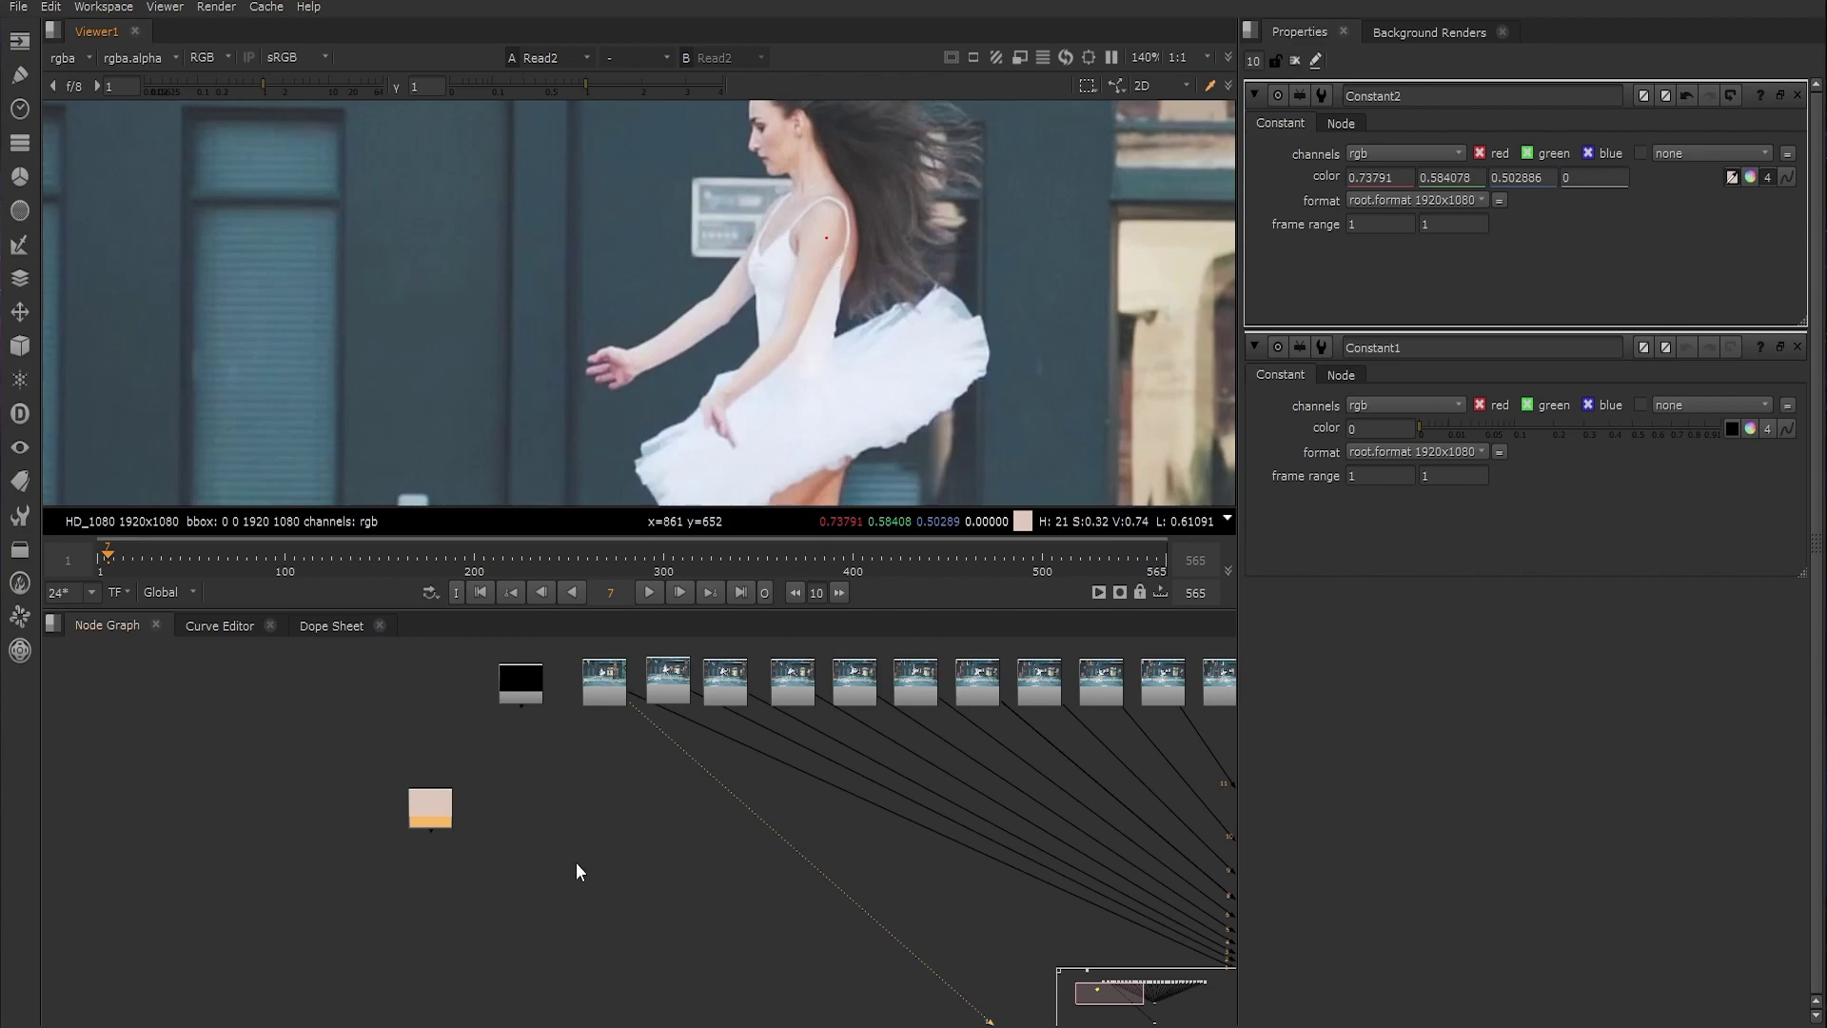
# Attach a Roto node to the skin-coloured Constant and trace the dancer's skin areas with Bezier shapes
pyautogui.press('o')
pyautogui.press('space')
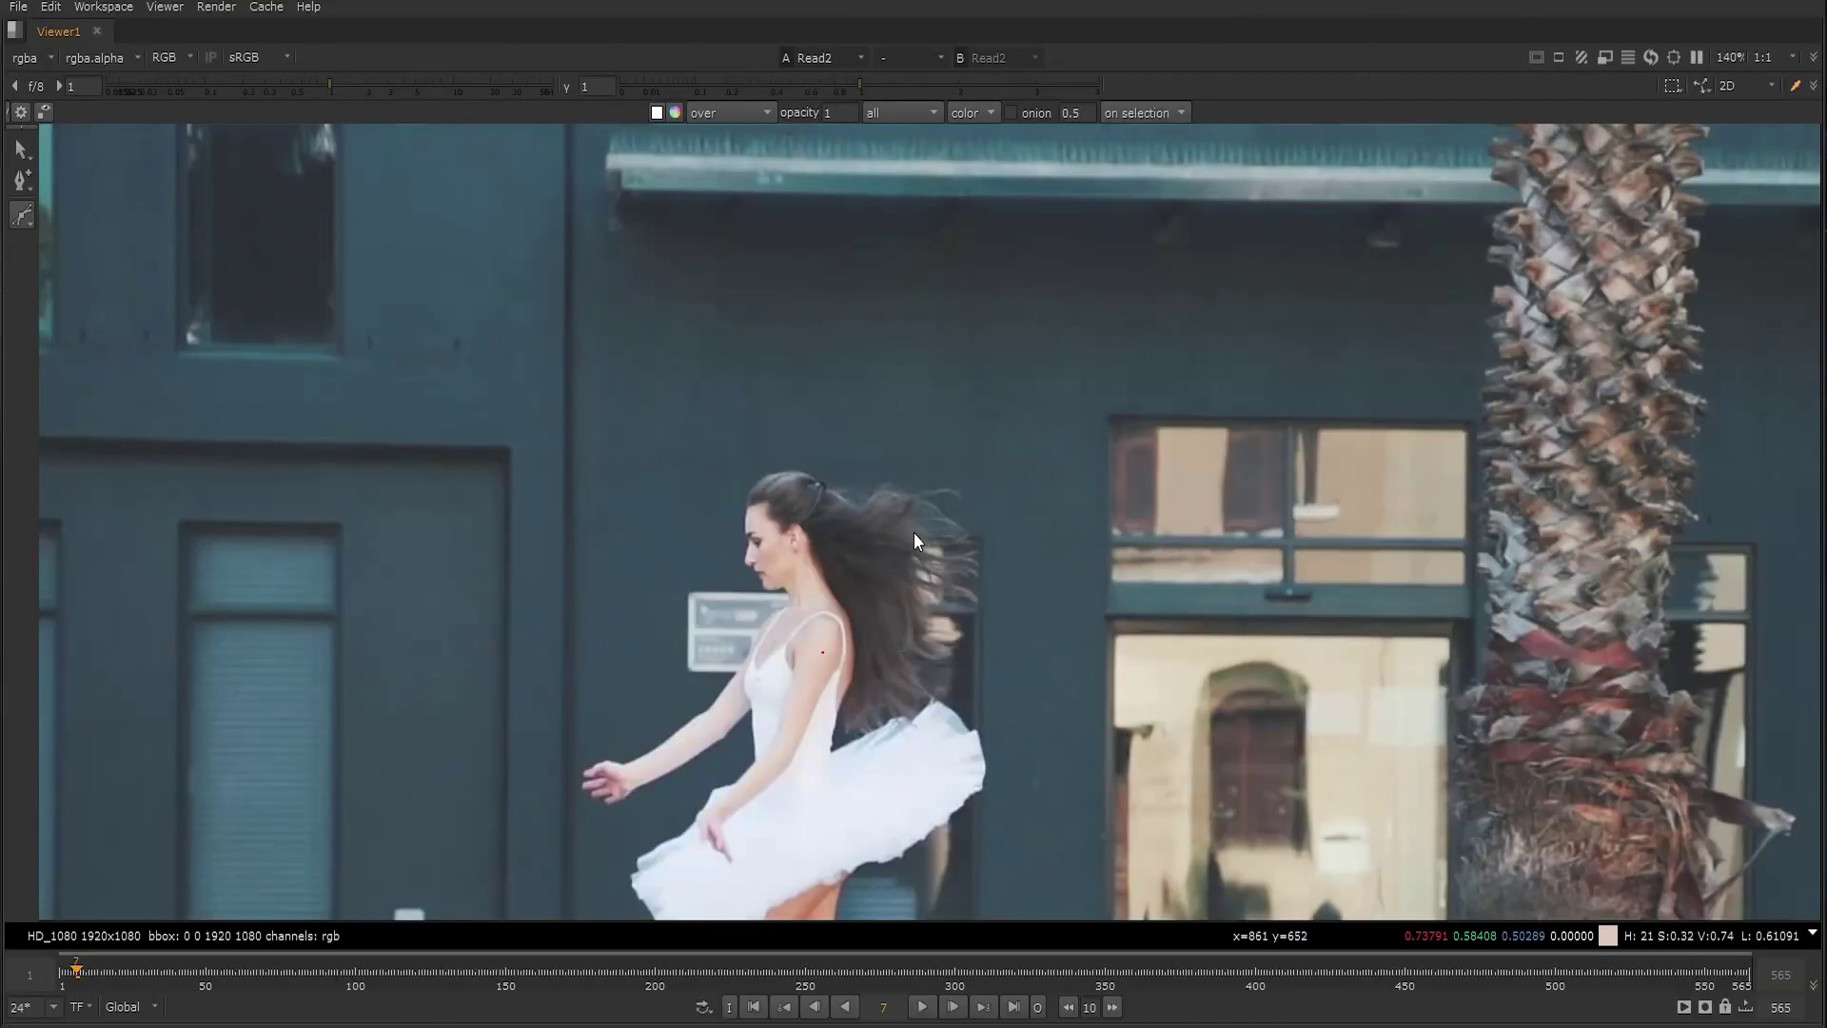
pyautogui.scroll(3, 836, 539)
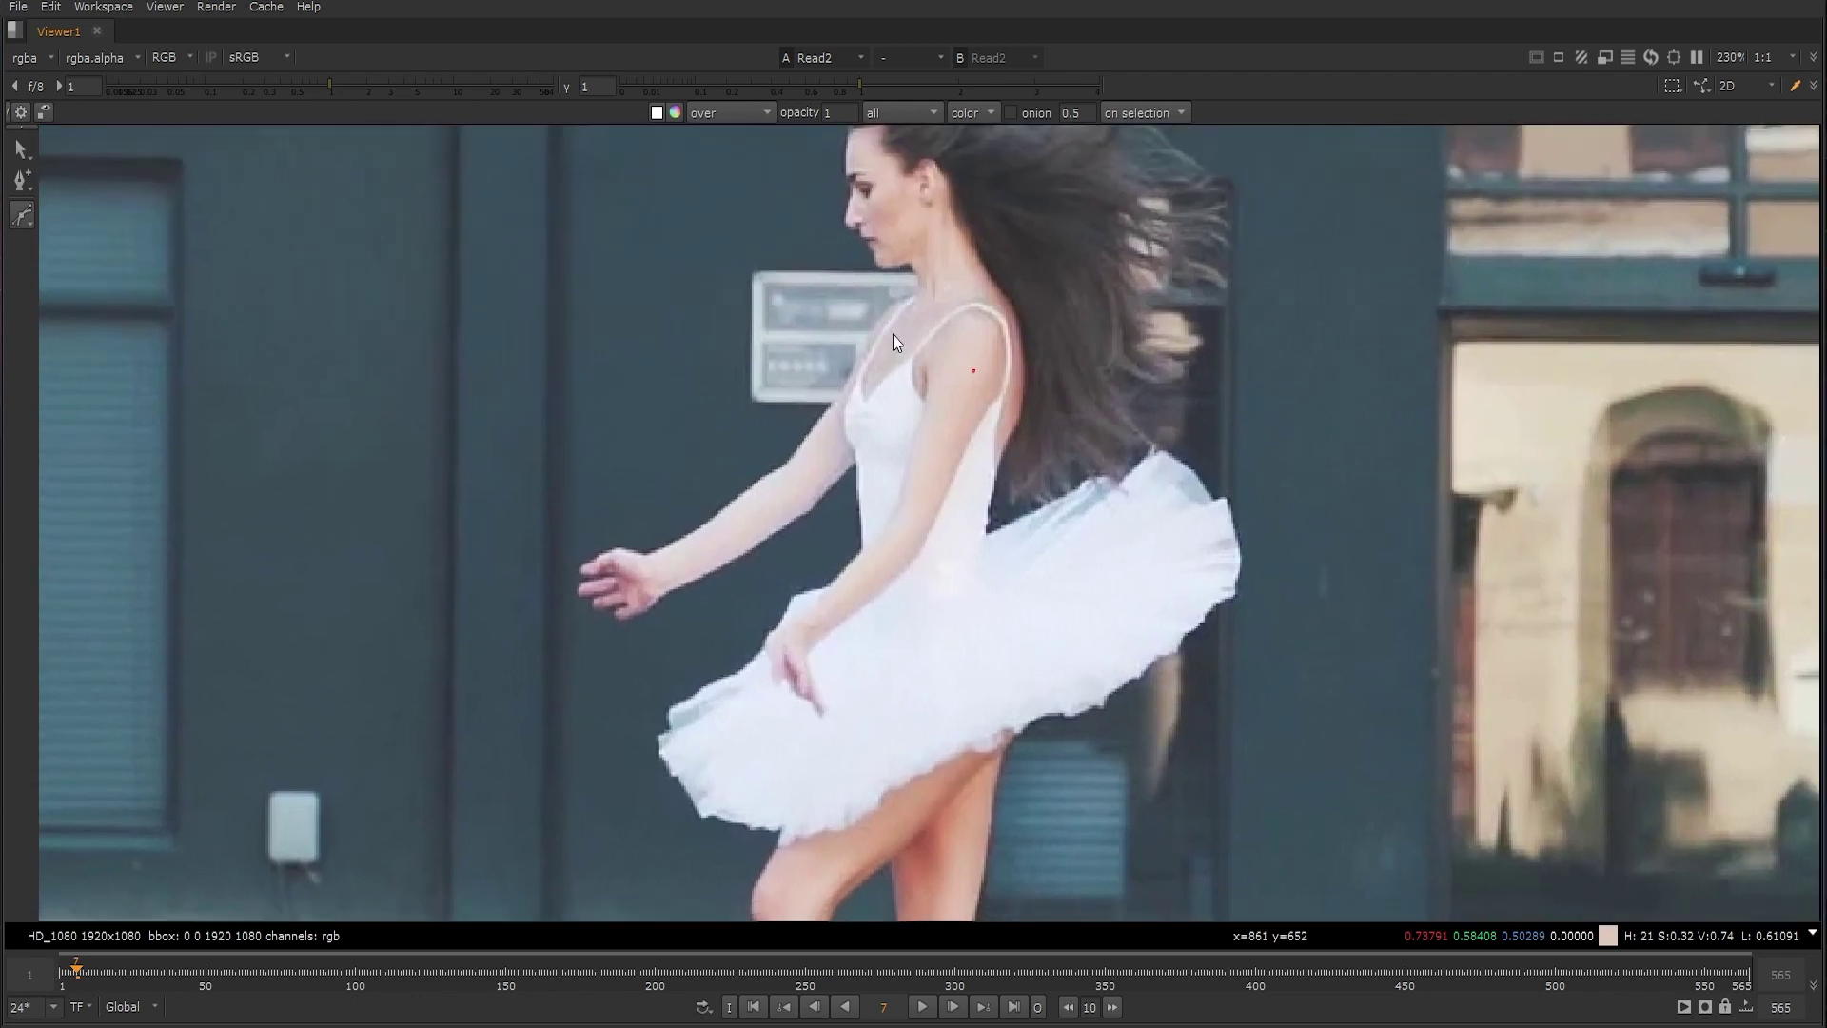
pyautogui.scroll(4, 993, 306)
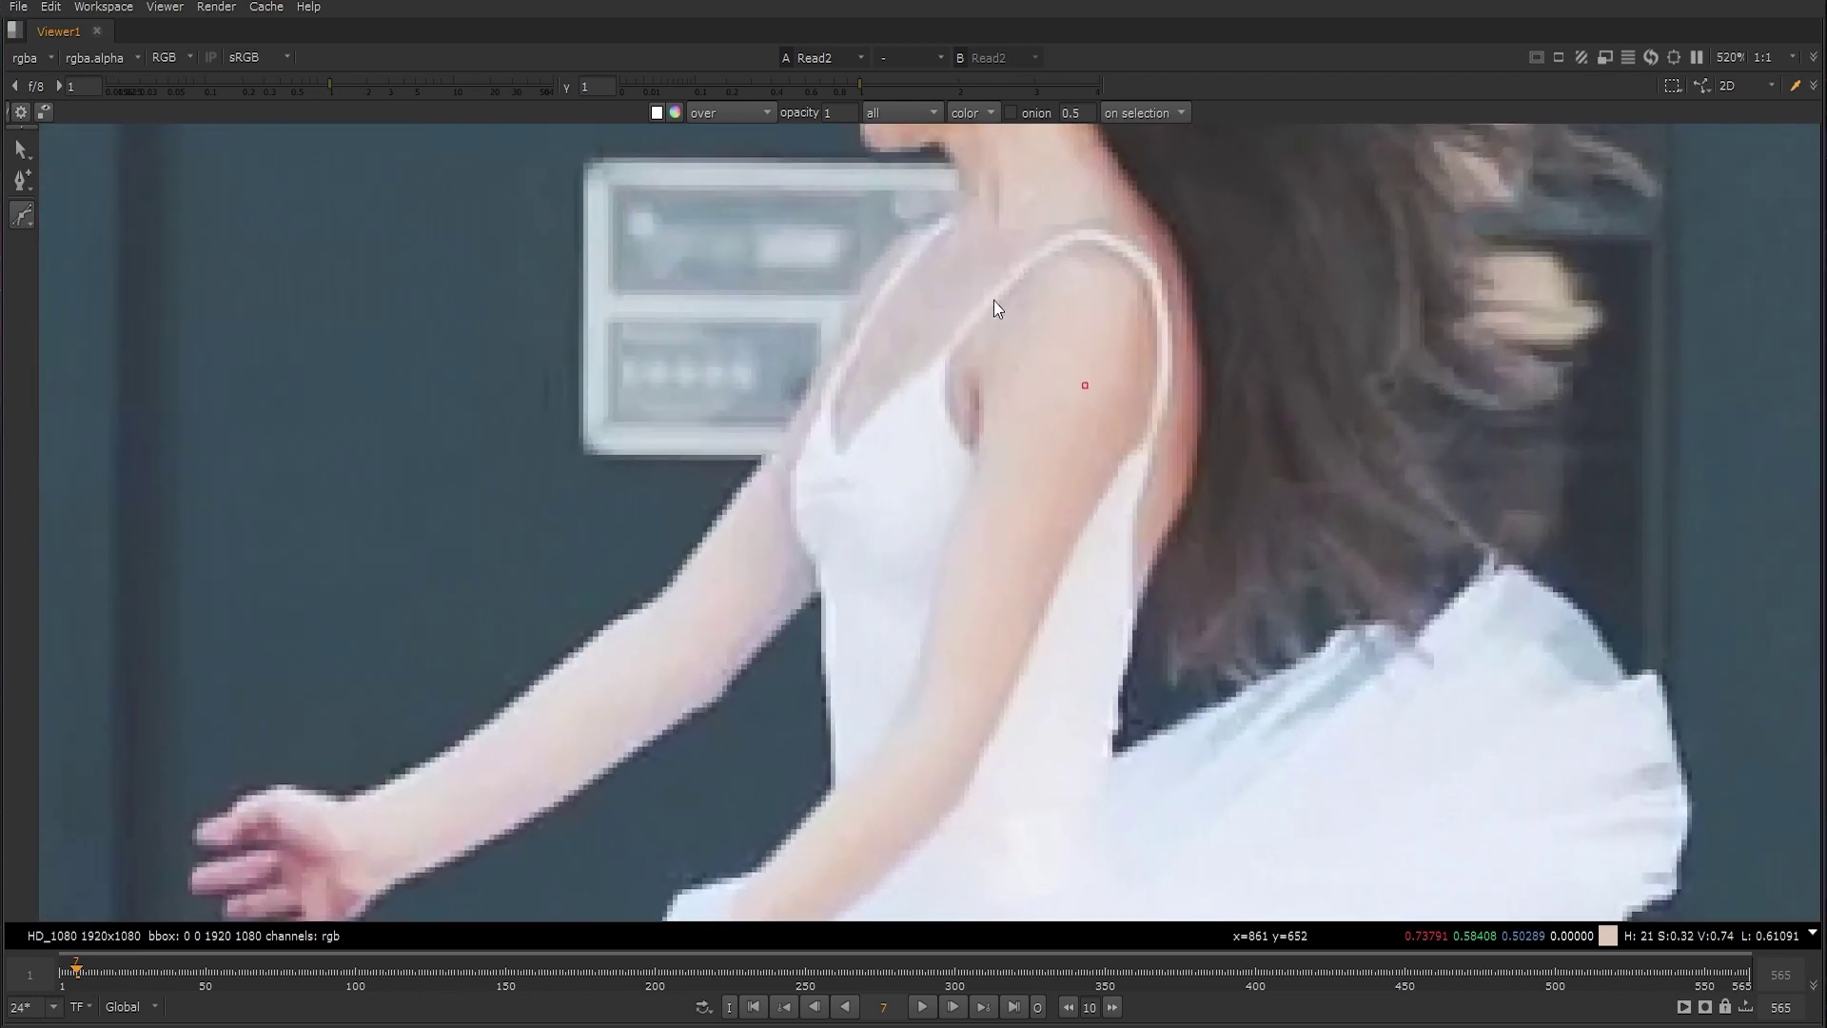
pyautogui.click(975, 451)
pyautogui.click(916, 671)
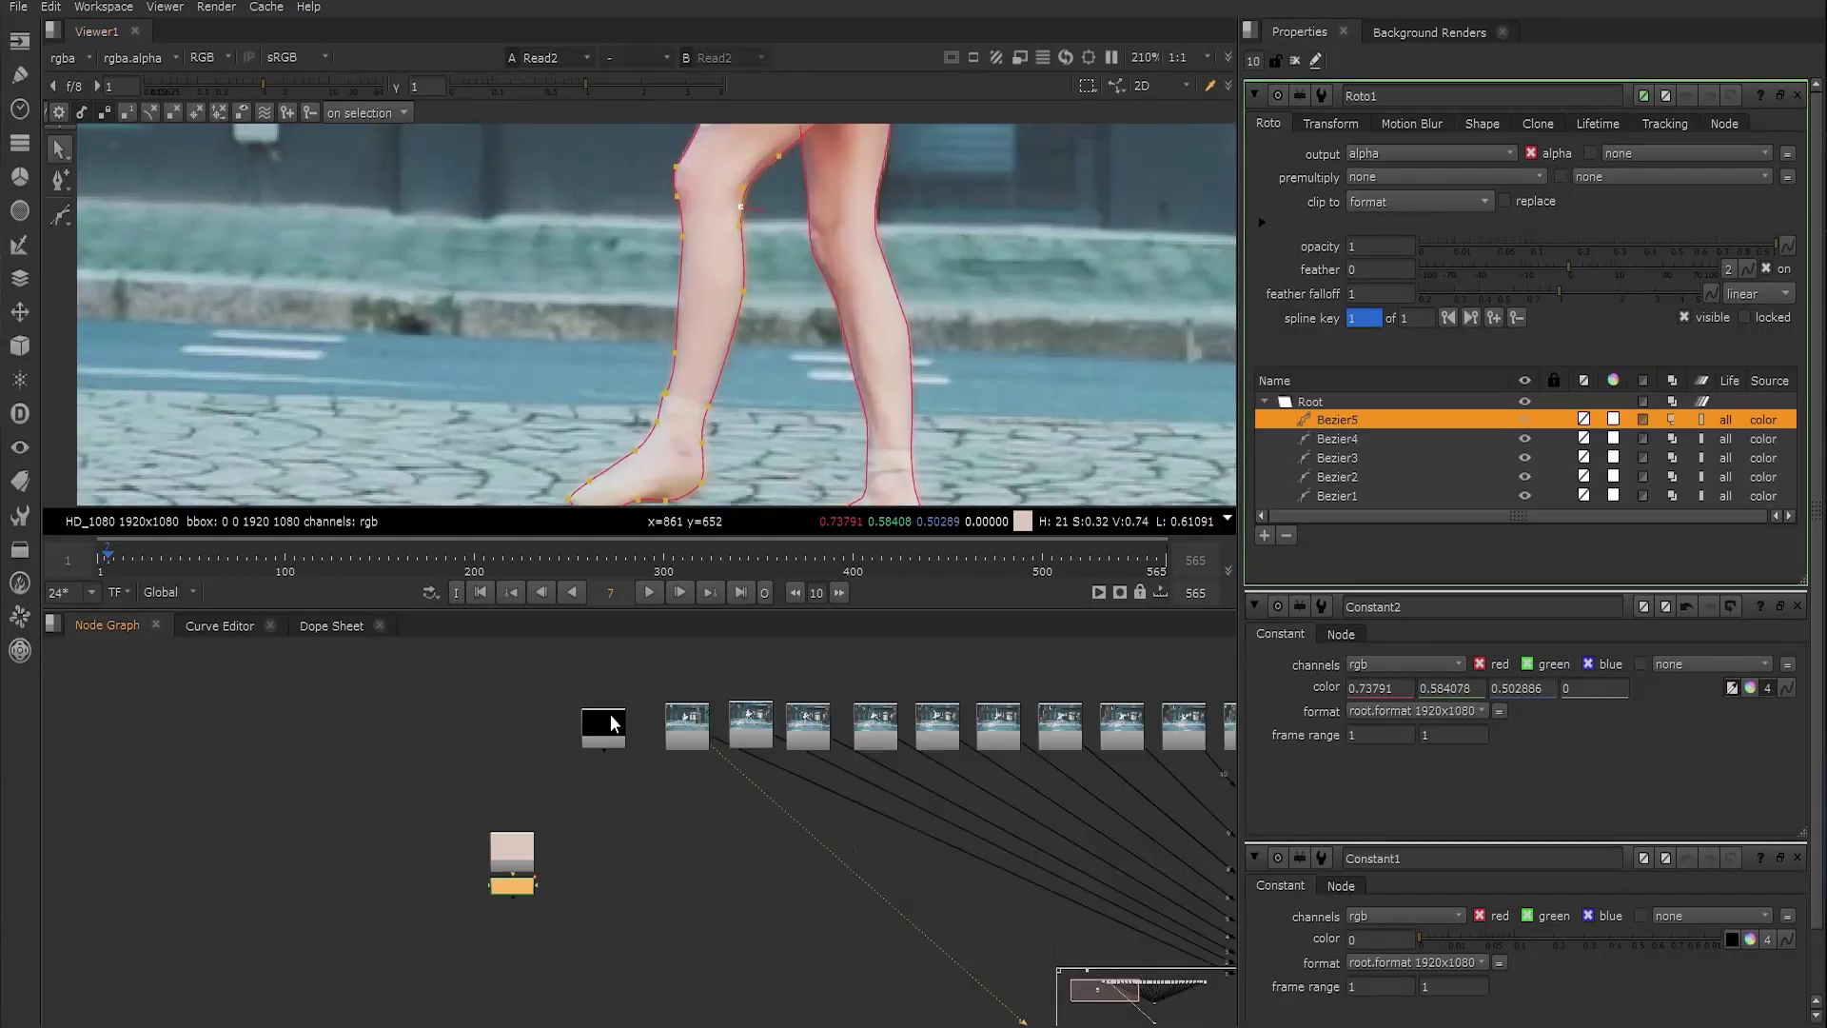
# Add a Premult node below the skin Roto, merge it over the black Constant, and view the merge
pyautogui.press('Tab')
pyautogui.write('premult')
pyautogui.press('Return')
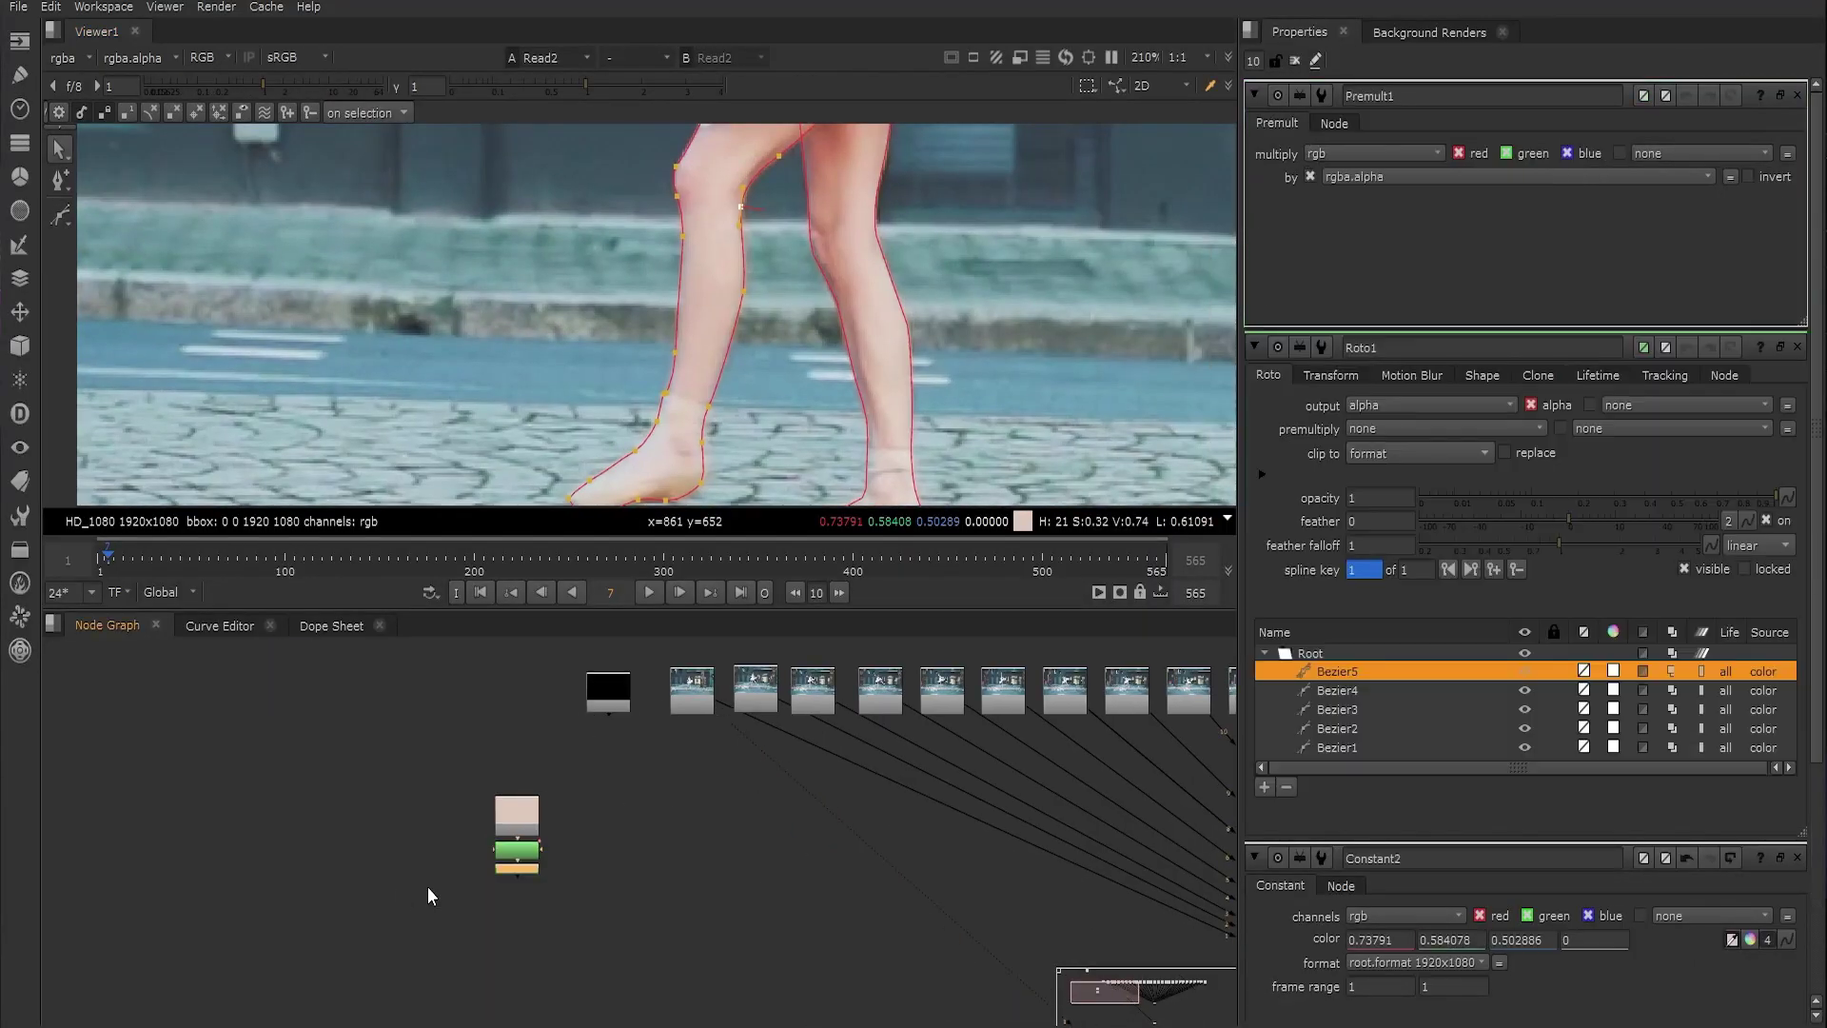
pyautogui.press('m')
pyautogui.moveTo(583, 845)
pyautogui.mouseDown()
pyautogui.moveTo(605, 698)
pyautogui.moveTo(605, 871)
pyautogui.mouseUp()
pyautogui.press('1')
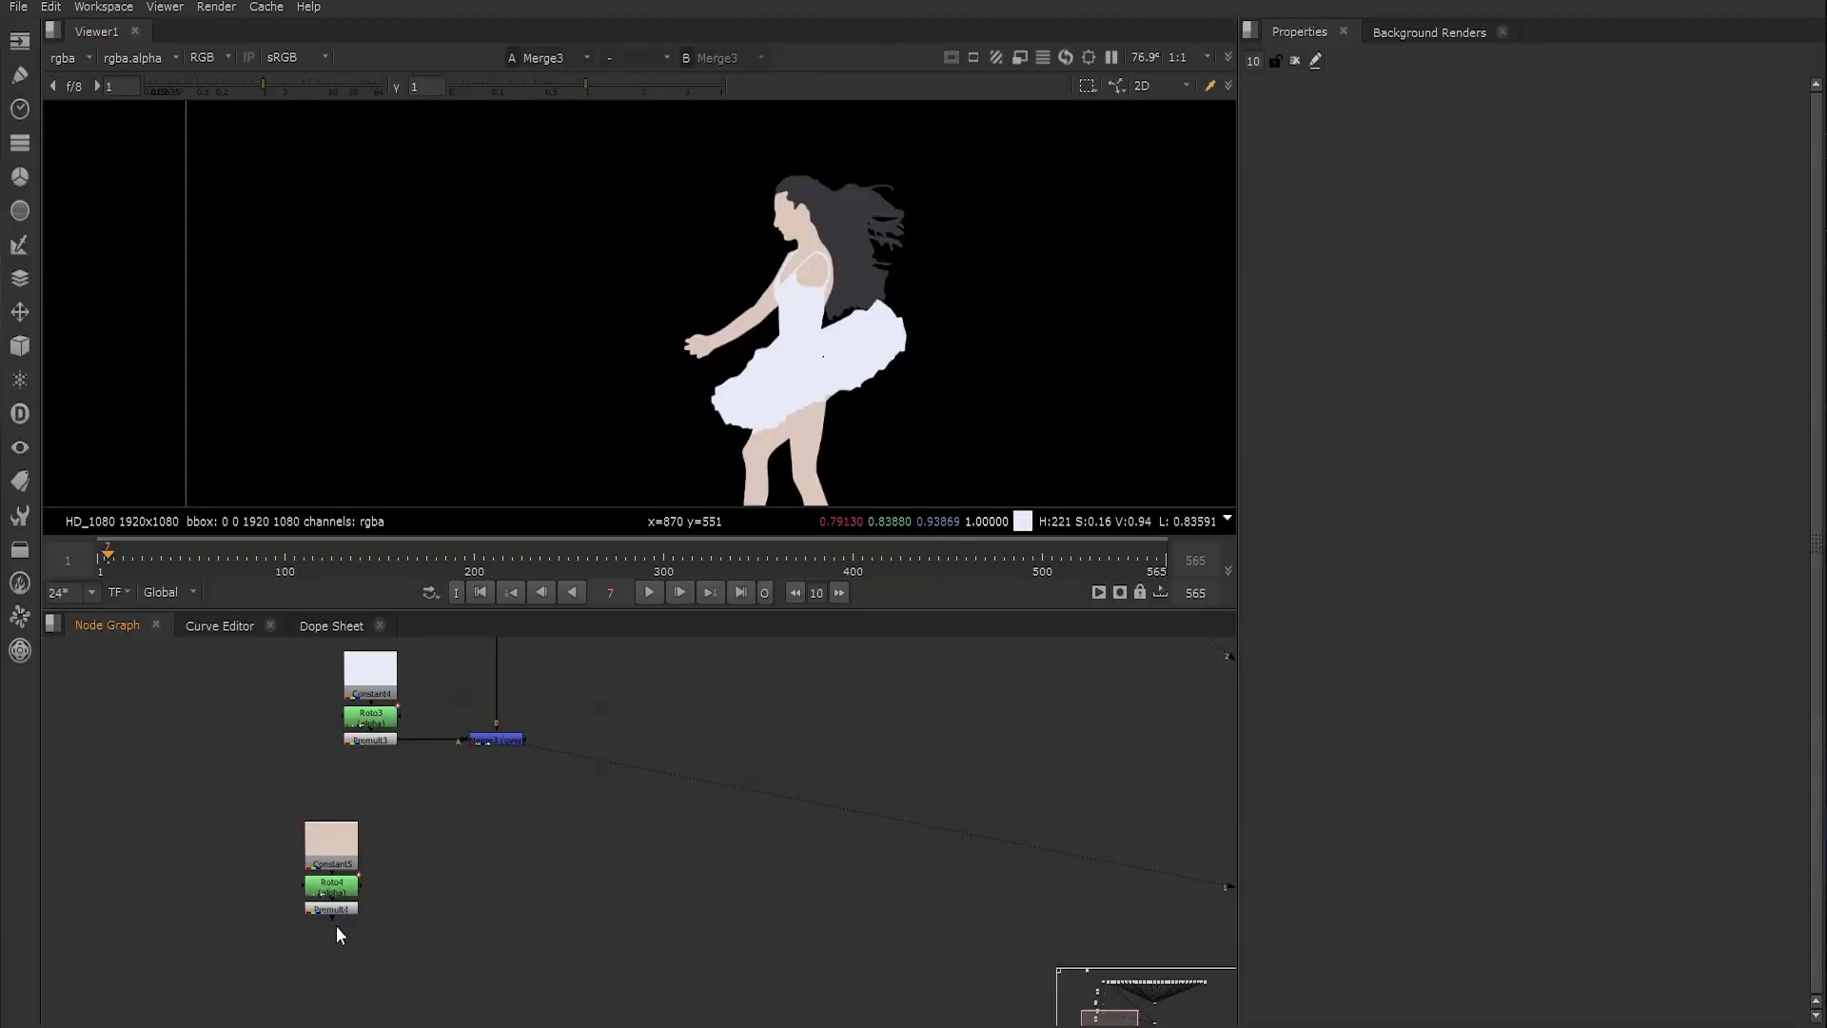
# Merge the front arm's Constant, Roto and Premult branch over the dress merge and show the result in the Viewer
pyautogui.press('m')
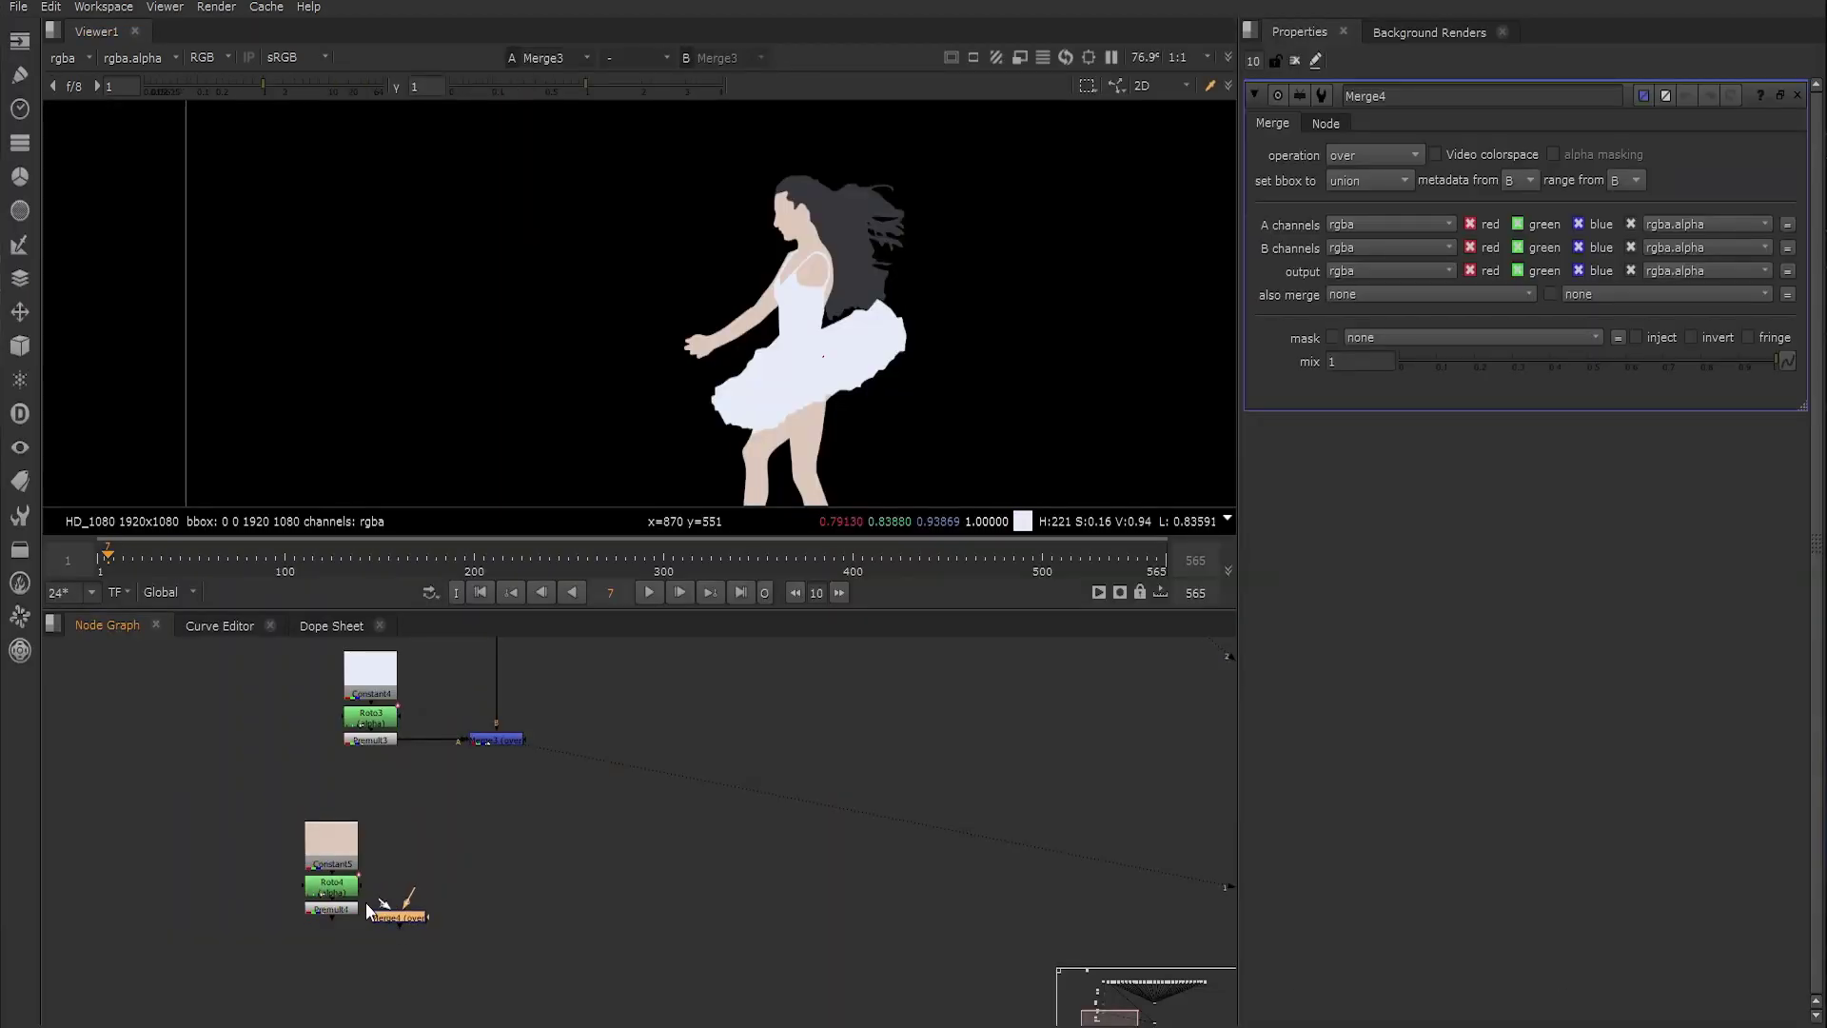
pyautogui.moveTo(493, 768); pyautogui.dragTo(495, 741)
pyautogui.moveTo(442, 911); pyautogui.dragTo(476, 915)
pyautogui.press('1')
# Open the front arm's Roto node and delete the six outer points of its Bezier around the shoulder
pyautogui.doubleClick(345, 888)
pyautogui.scroll(5, 859, 245)
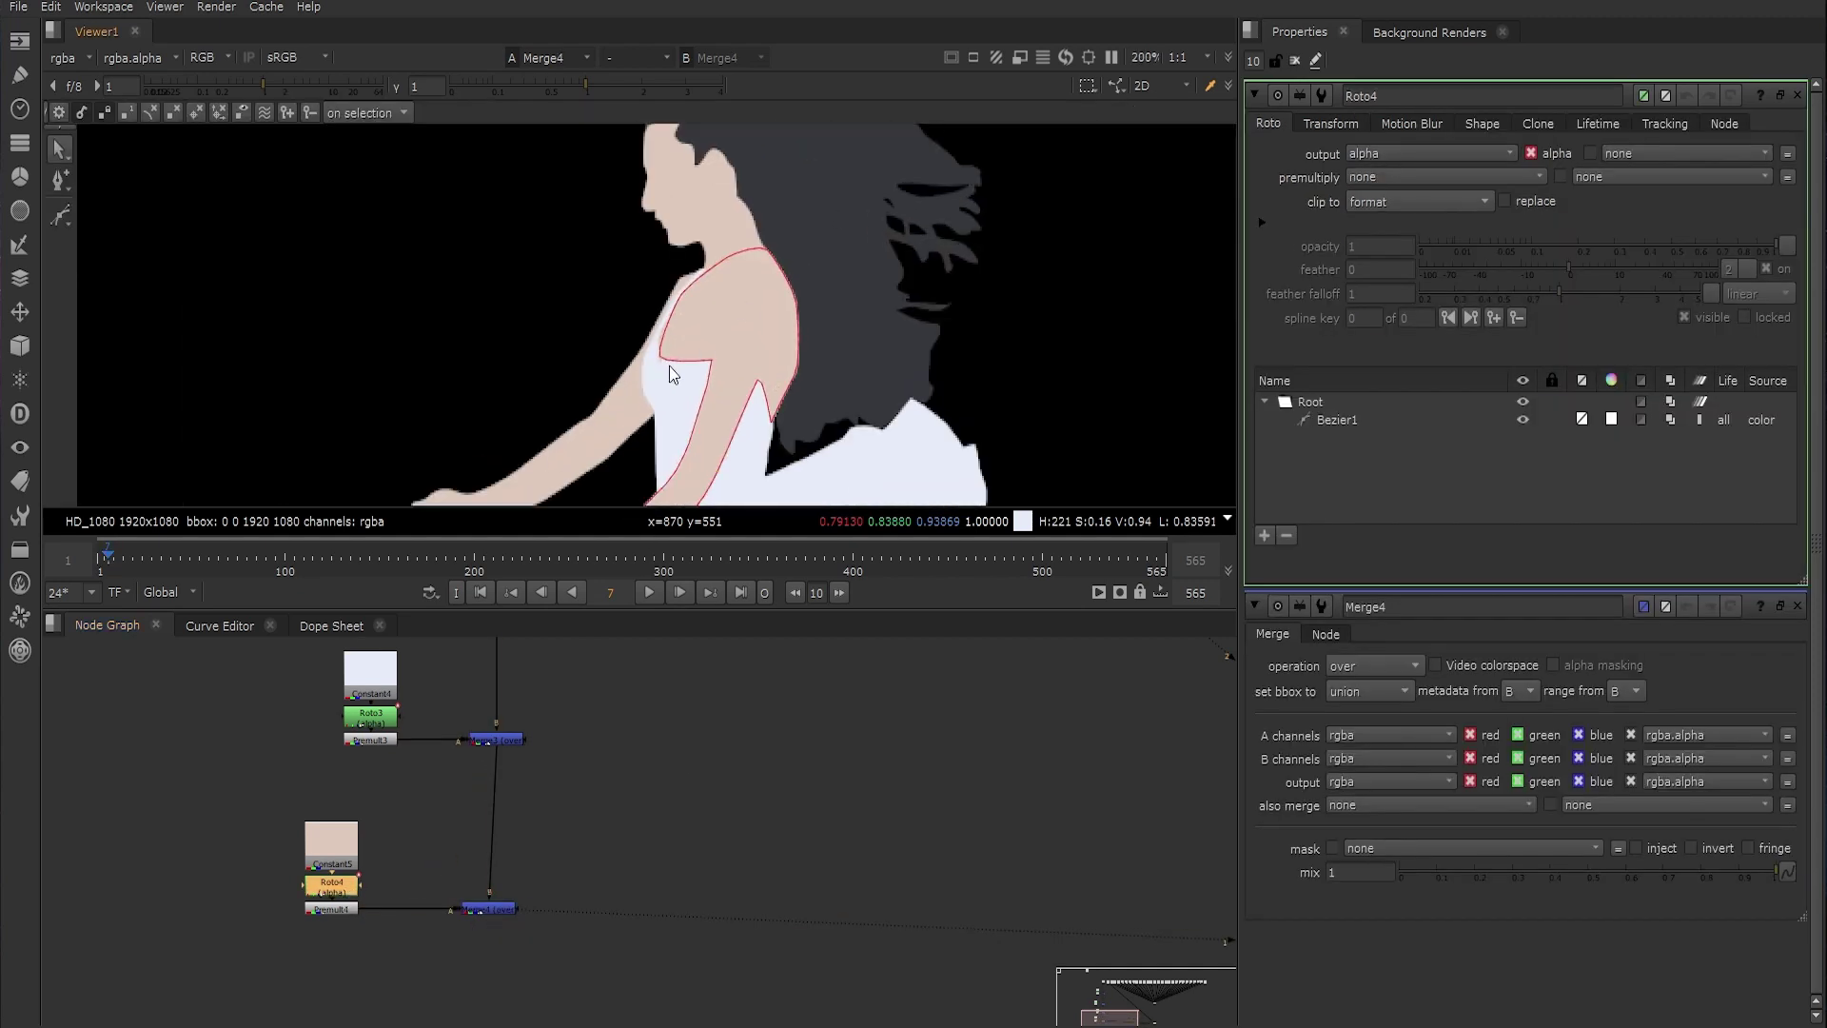
pyautogui.click(665, 356)
pyautogui.press('Delete')
pyautogui.click(682, 293)
pyautogui.press('Delete')
pyautogui.click(729, 259)
pyautogui.press('Delete')
pyautogui.click(767, 251)
pyautogui.press('Delete')
pyautogui.click(796, 304)
pyautogui.press('Delete')
pyautogui.click(795, 376)
pyautogui.press('Delete')
# Reshape the arm's Bezier points at the armpit and shoulder to fit inside the dress strap, and close the node properties
pyautogui.scroll(3, 762, 352)
pyautogui.moveTo(707, 367); pyautogui.dragTo(717, 314)
pyautogui.keyDown('ctrl'); pyautogui.moveTo(786, 401); pyautogui.dragTo(872, 283); pyautogui.keyUp('ctrl')
pyautogui.moveTo(715, 322); pyautogui.dragTo(710, 306)
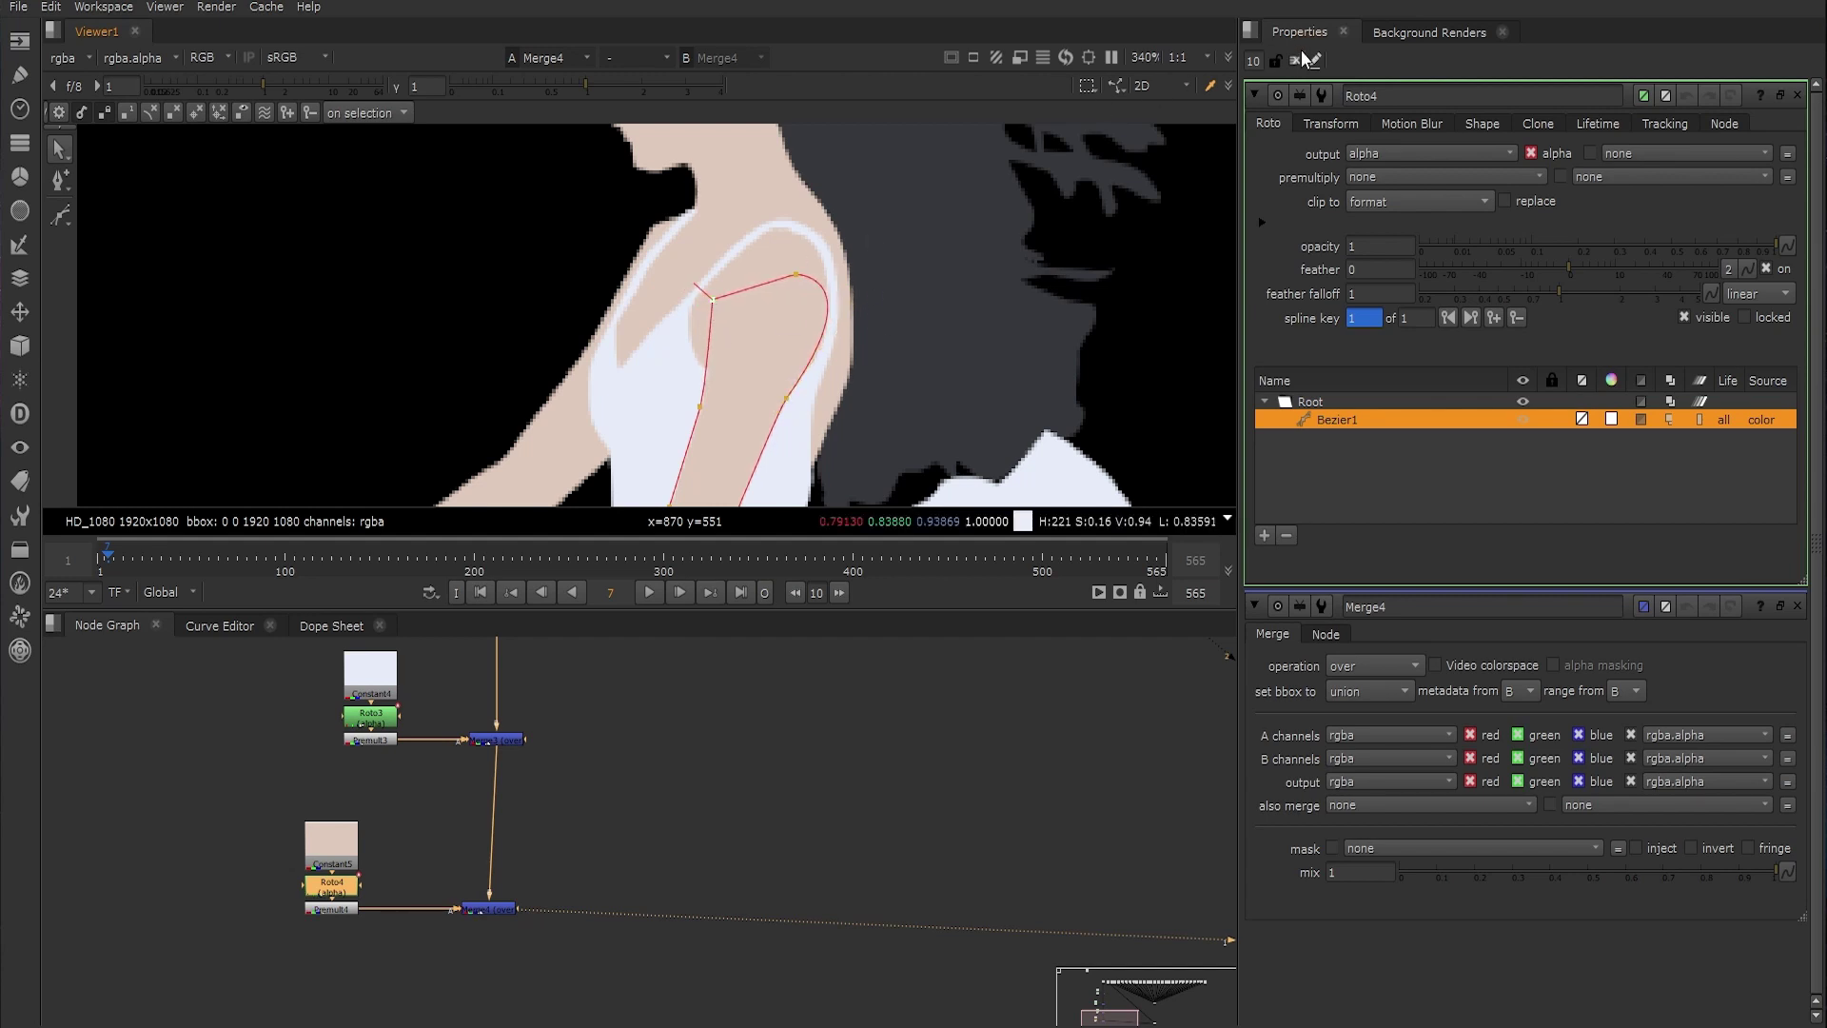
pyautogui.click(1277, 61)
# Compare the rotoscoped dancer with the original footage using the Viewer wipe, advancing two frames
pyautogui.scroll(-4, 666, 784)
pyautogui.moveTo(630, 876); pyautogui.dragTo(561, 1020, button='middle')
pyautogui.click(570, 737)
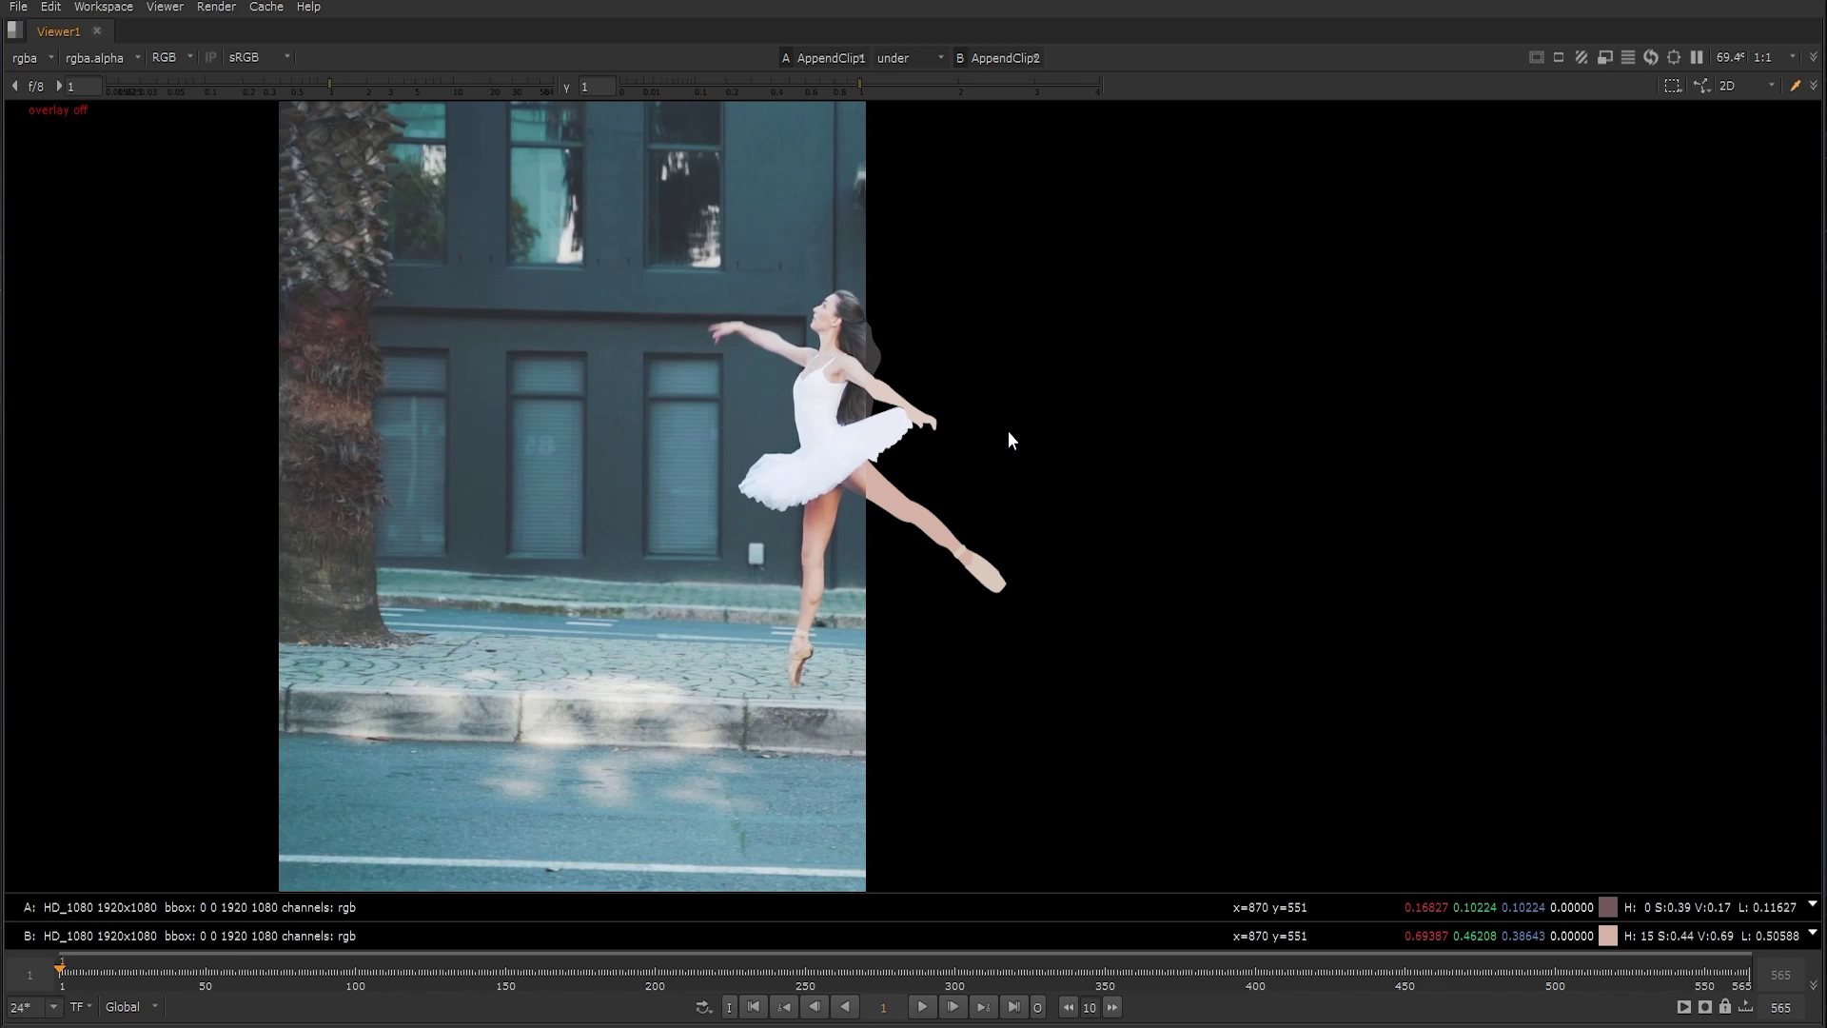
pyautogui.press('Right')
pyautogui.press('Right')
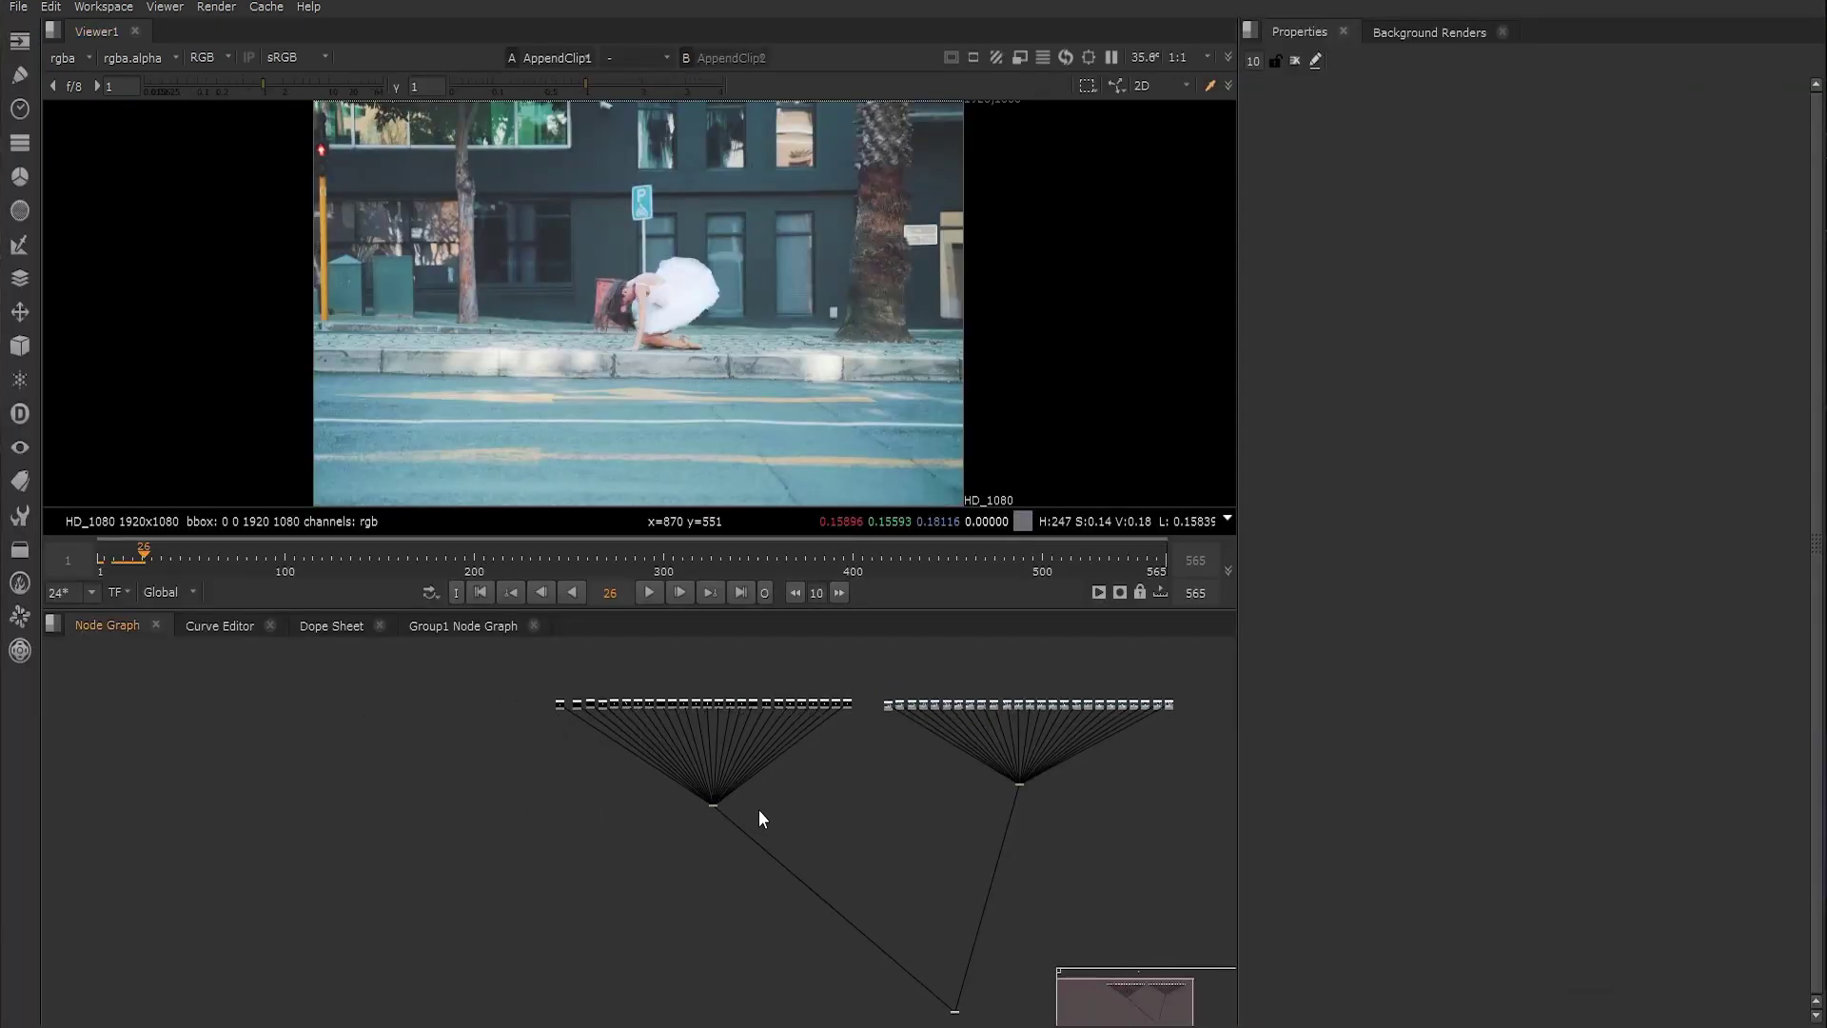
# View the output of the rotoscoped frames' AppendClip and go back to frame 3
pyautogui.scroll(3, 757, 809)
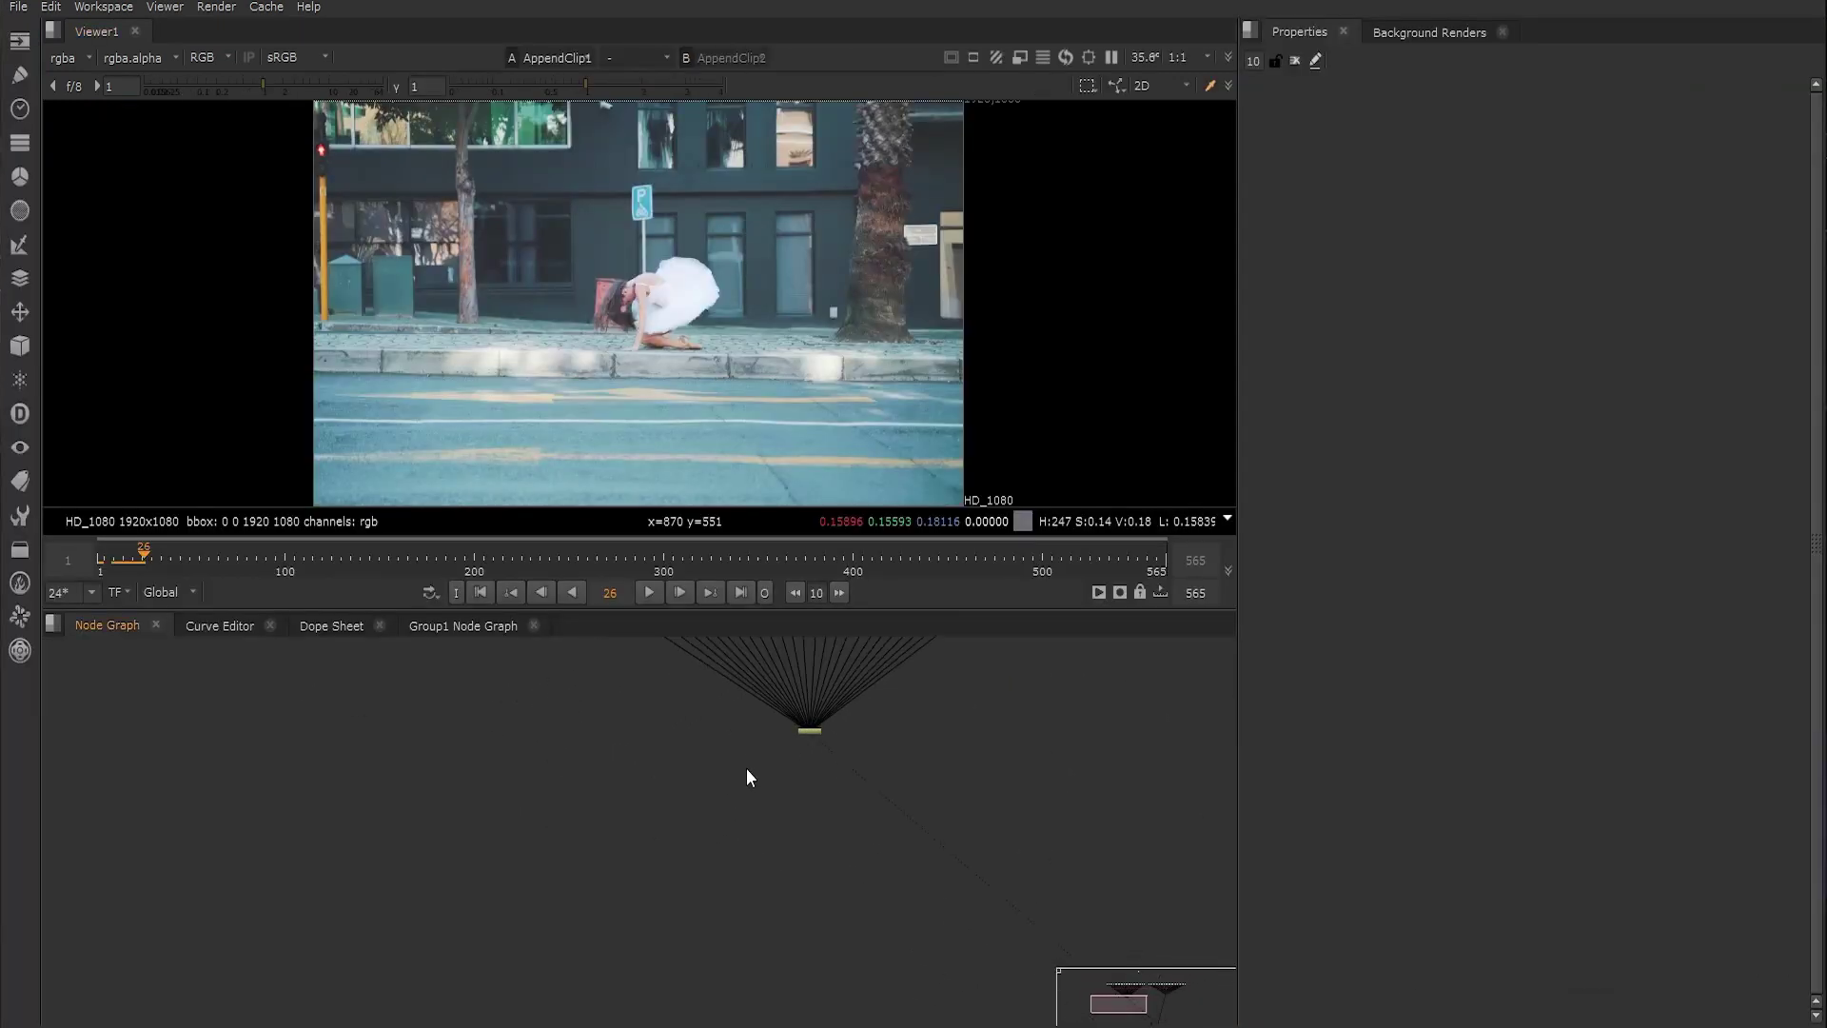
pyautogui.click(737, 824)
pyautogui.press('1')
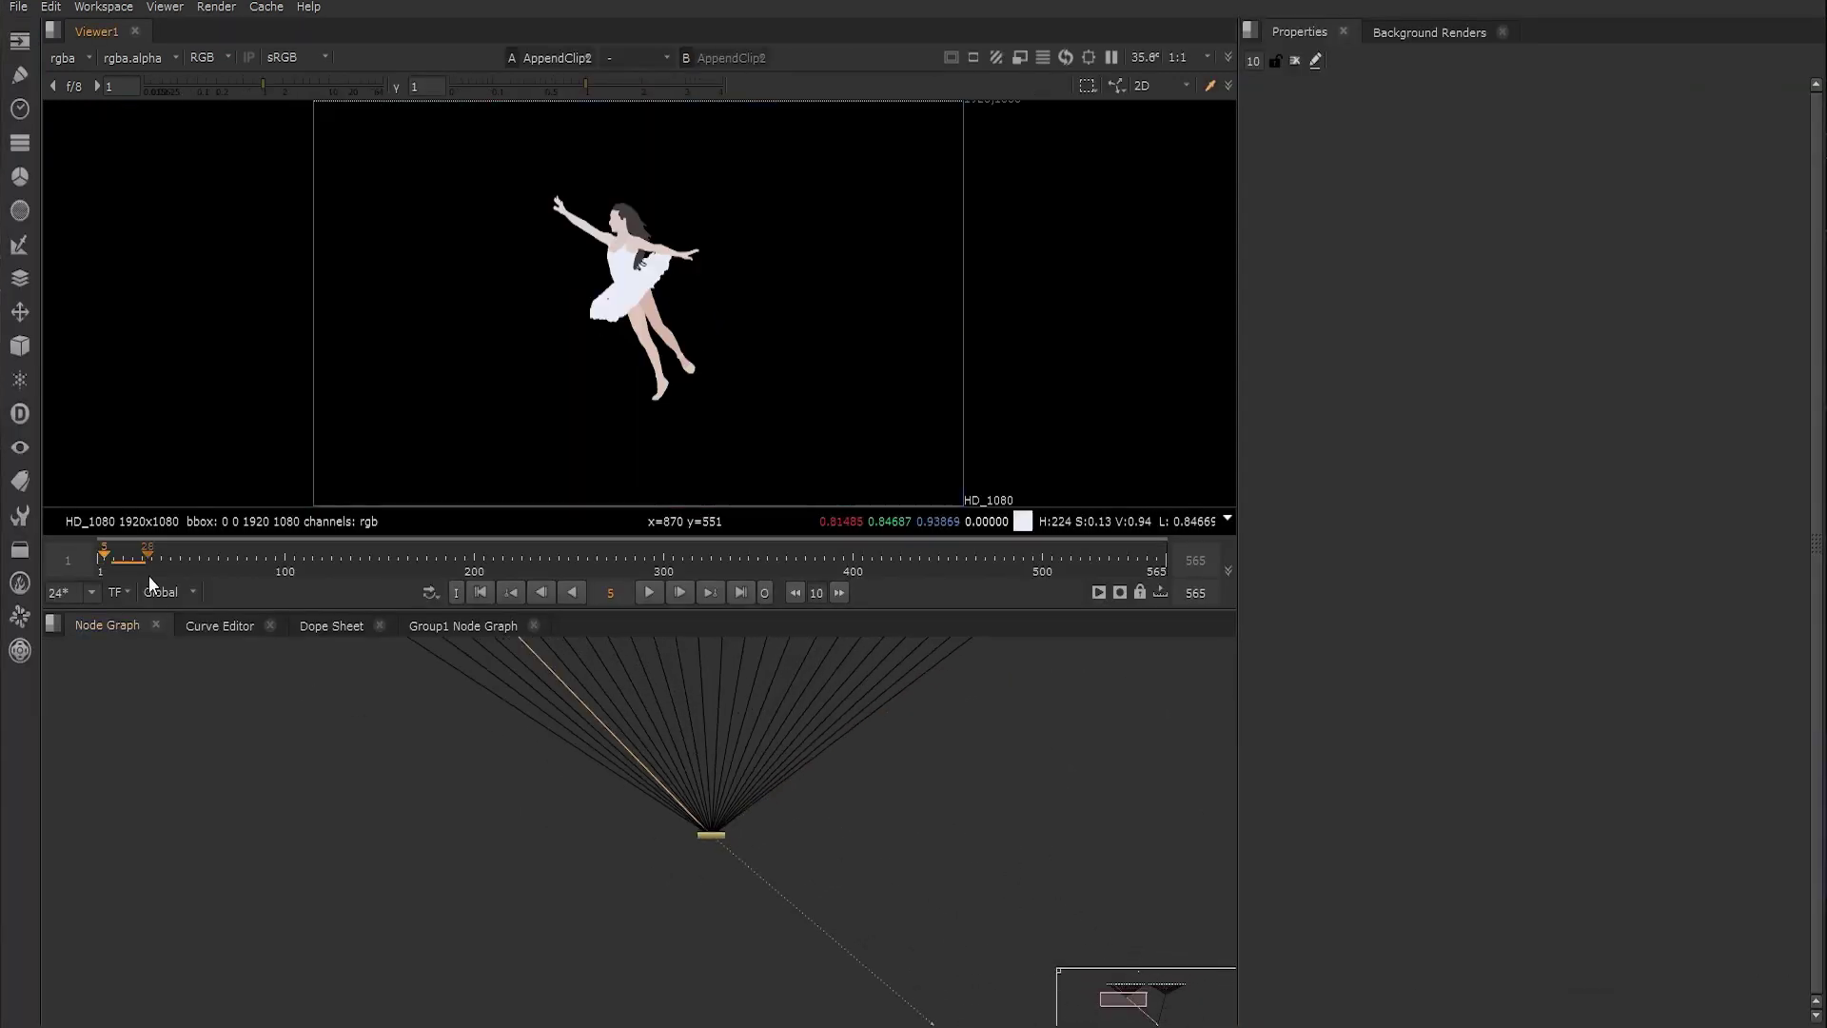
pyautogui.press('Left')
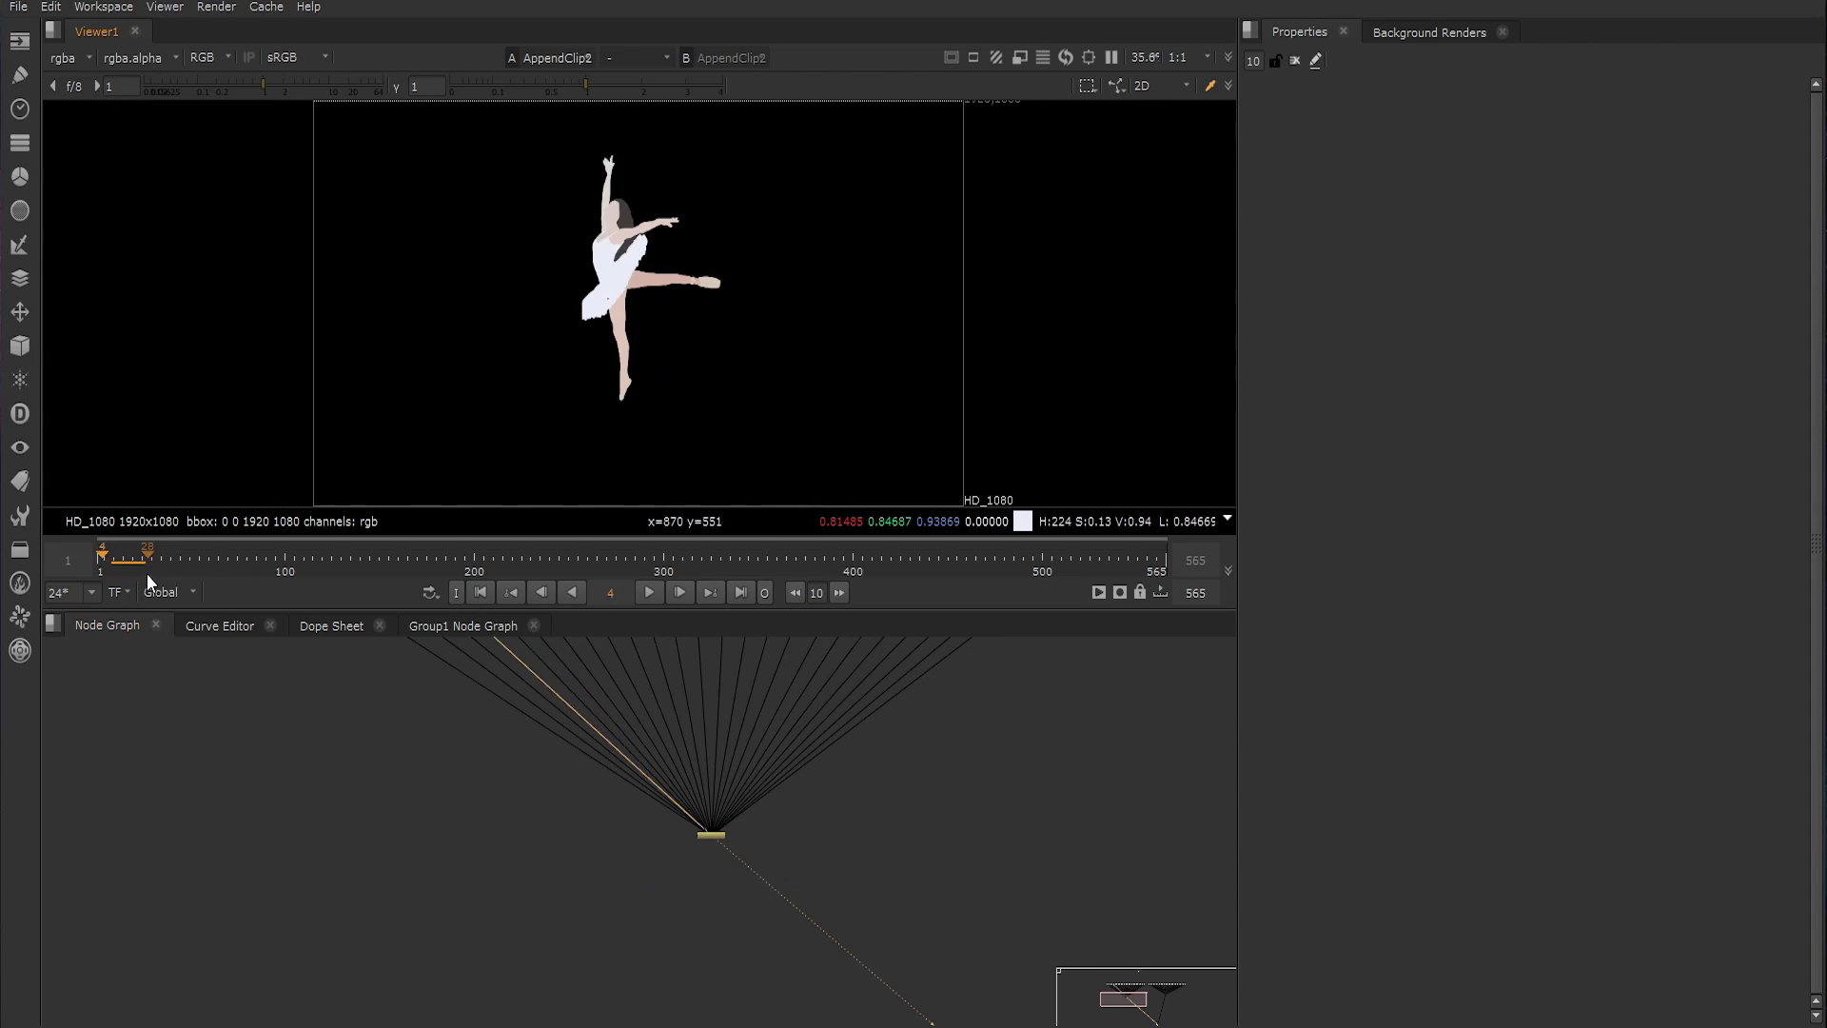
pyautogui.press('Left')
# Insert a Dot after the rotoscoped frames' AppendClip and move it straight below that node
pyautogui.moveTo(637, 843); pyautogui.dragTo(590, 769, button='middle')
pyautogui.scroll(2, 661, 801)
pyautogui.click(686, 725)
pyautogui.press('.')
pyautogui.scroll(3, 671, 826)
pyautogui.moveTo(696, 661); pyautogui.dragTo(696, 808)
# Add a second Dot off to the side and connect its input to the Dot below the AppendClip
pyautogui.click(328, 769)
pyautogui.press('.')
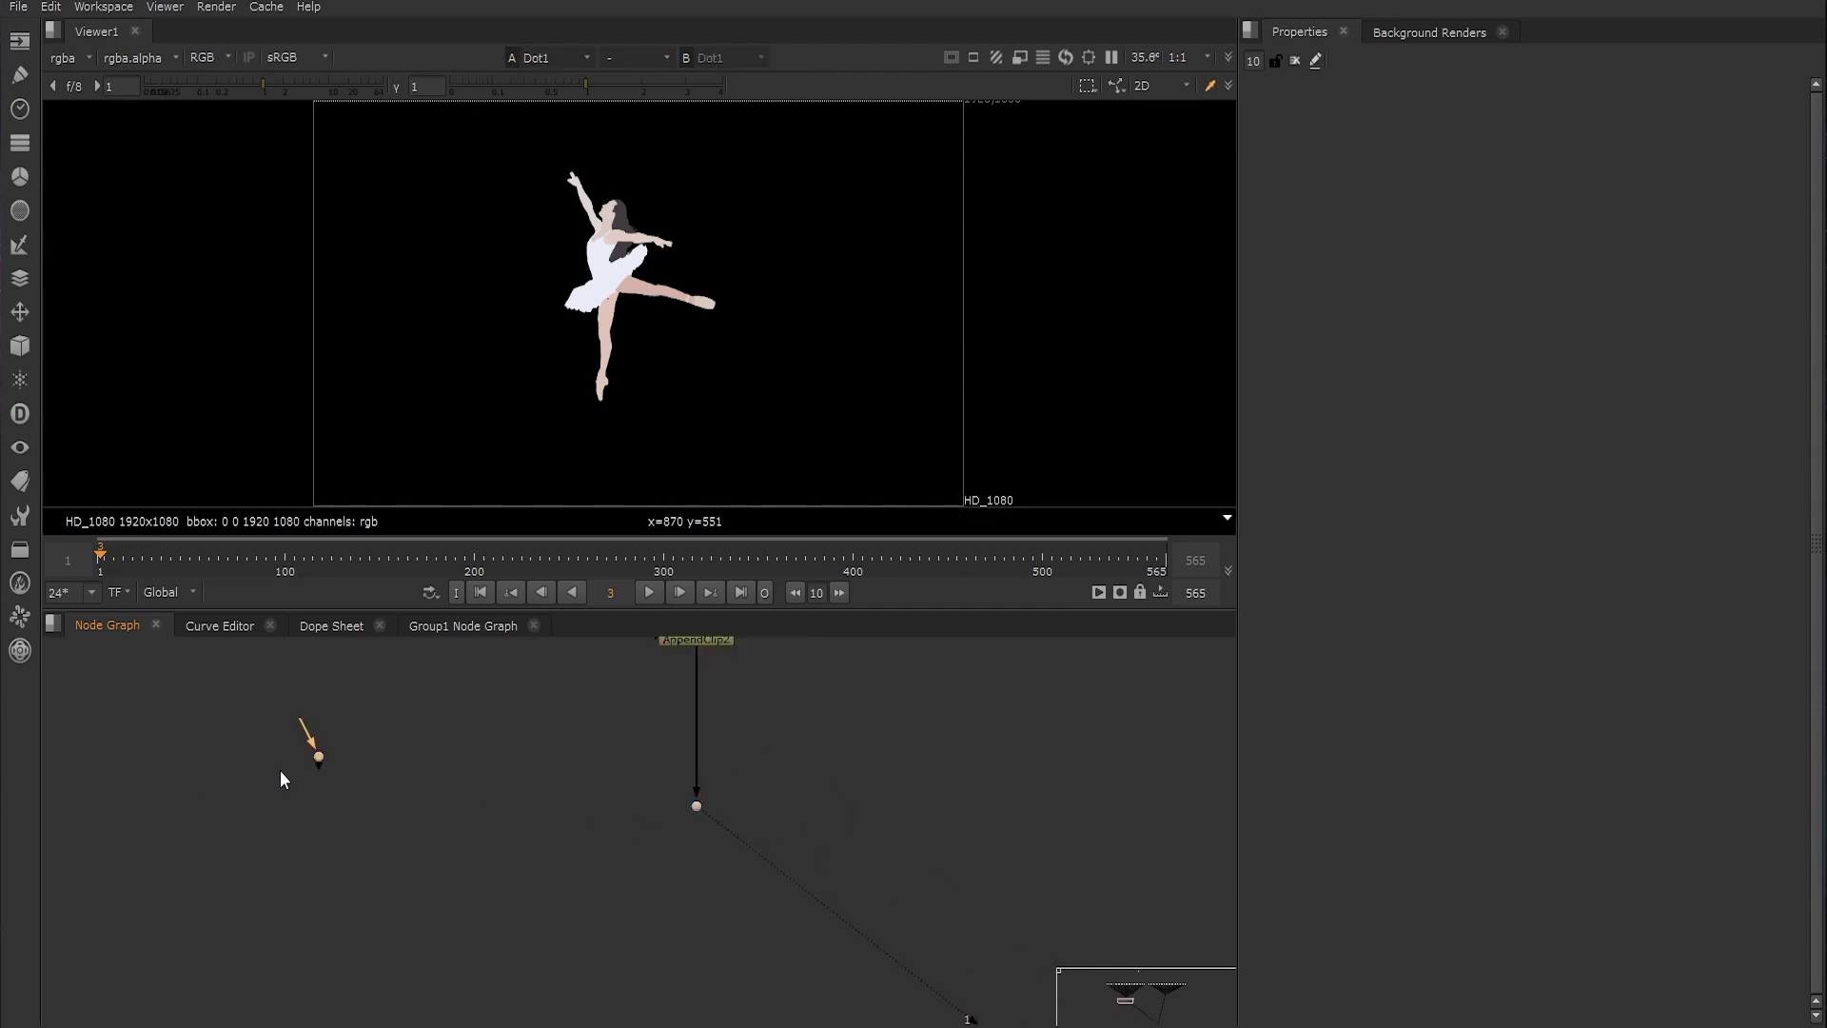
pyautogui.moveTo(301, 734); pyautogui.dragTo(696, 808)
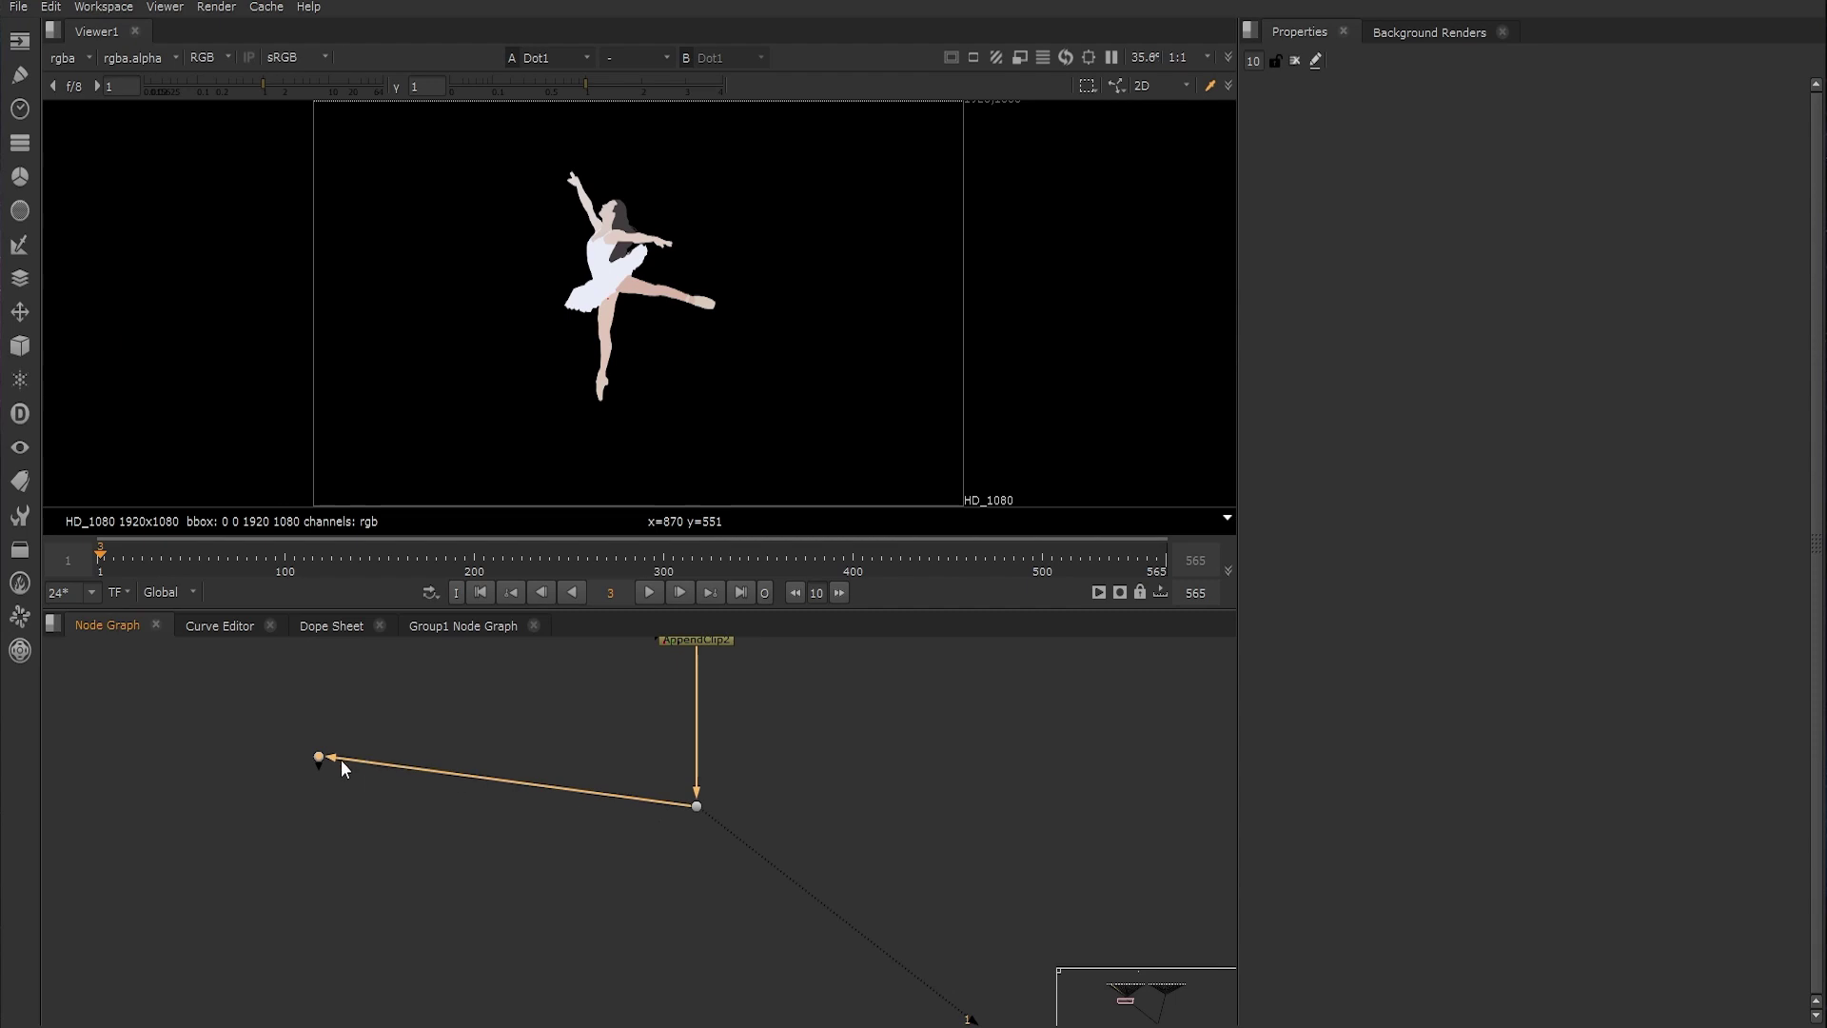
# Move the side Dot farther out, level with the Dot under the AppendClip, and attach a Shuffle node straight below it
pyautogui.moveTo(321, 761); pyautogui.dragTo(76, 807)
pyautogui.moveTo(76, 805); pyautogui.dragTo(672, 712, button='middle')
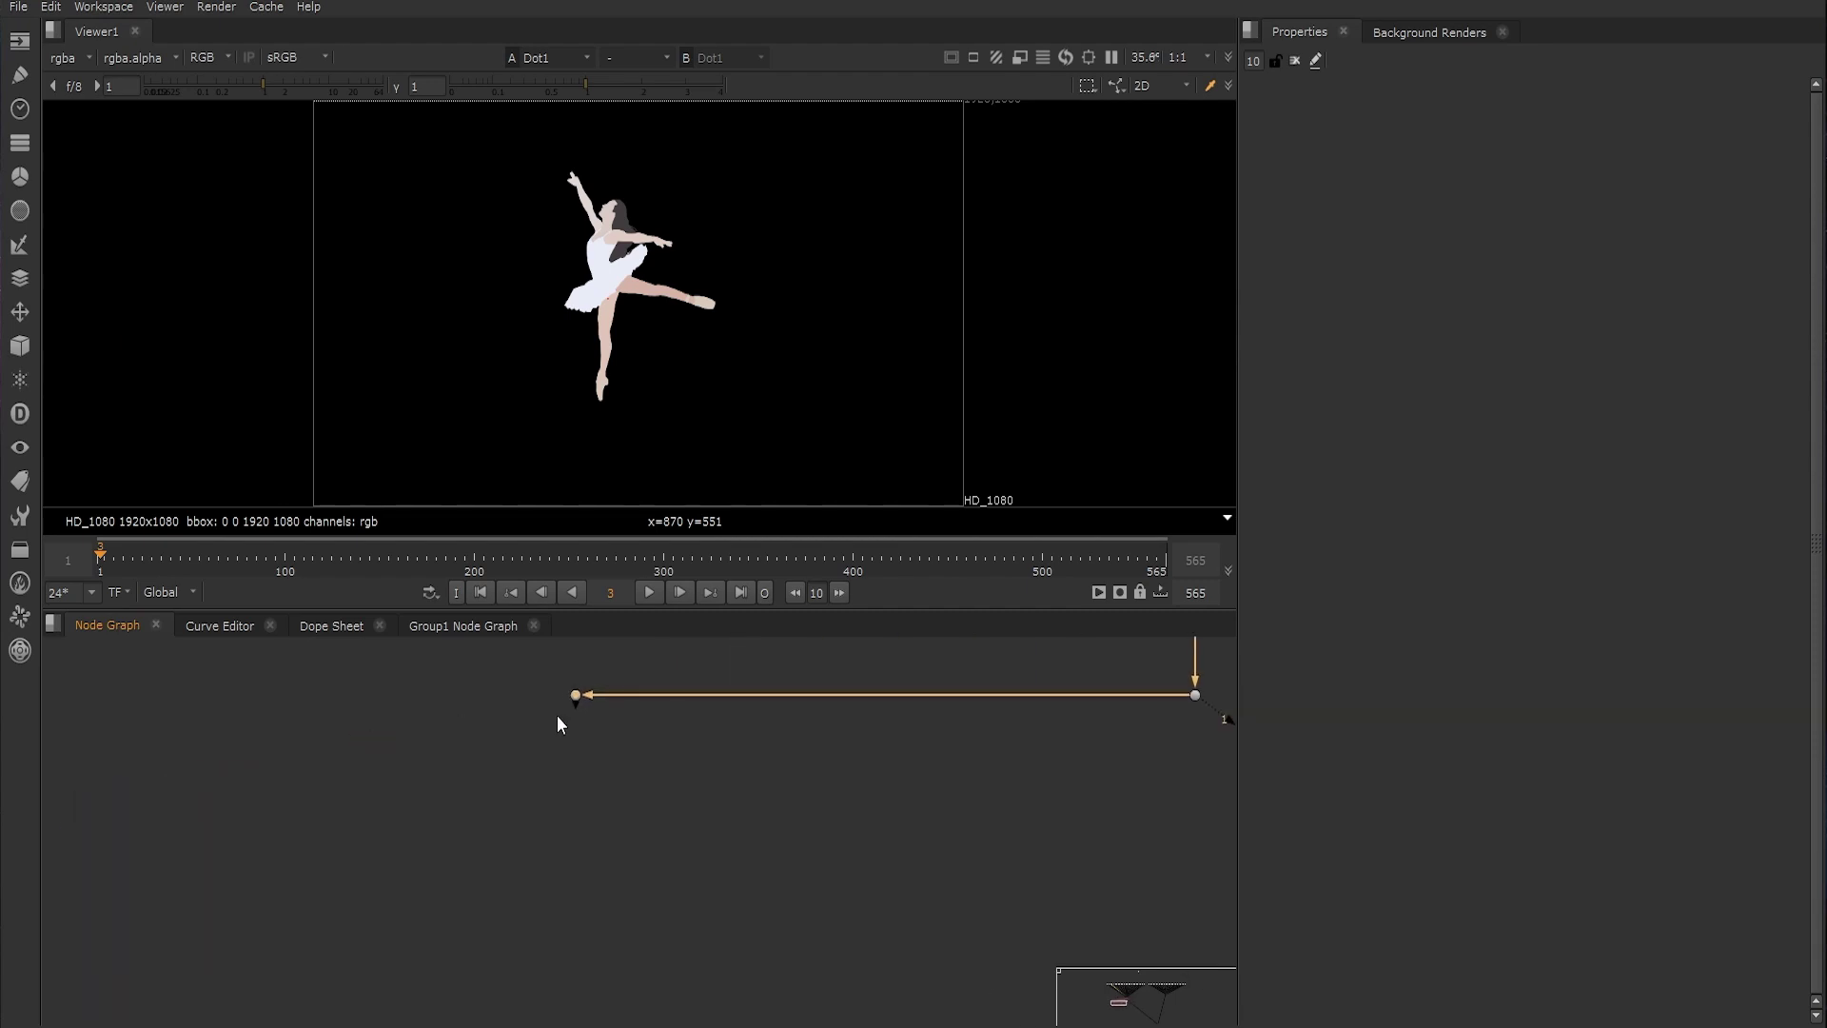
pyautogui.click(562, 807)
pyautogui.press('Tab')
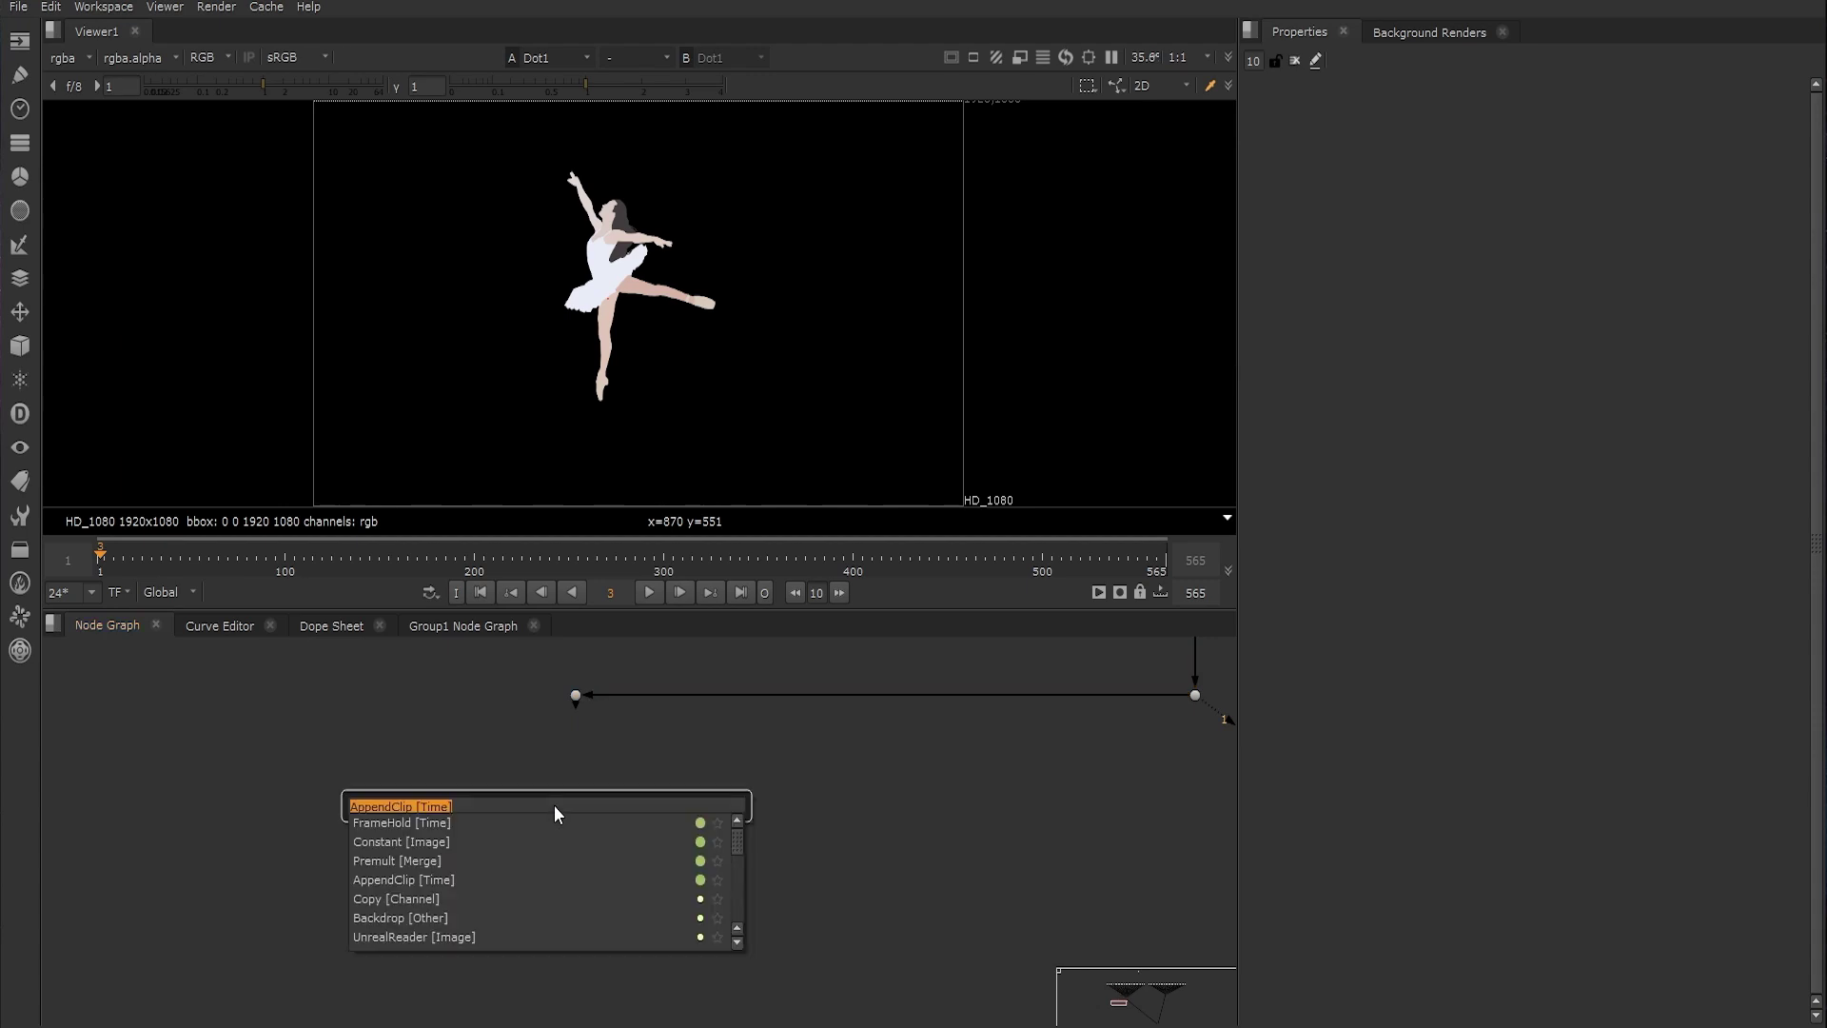
pyautogui.write('shuf')
pyautogui.press('Return')
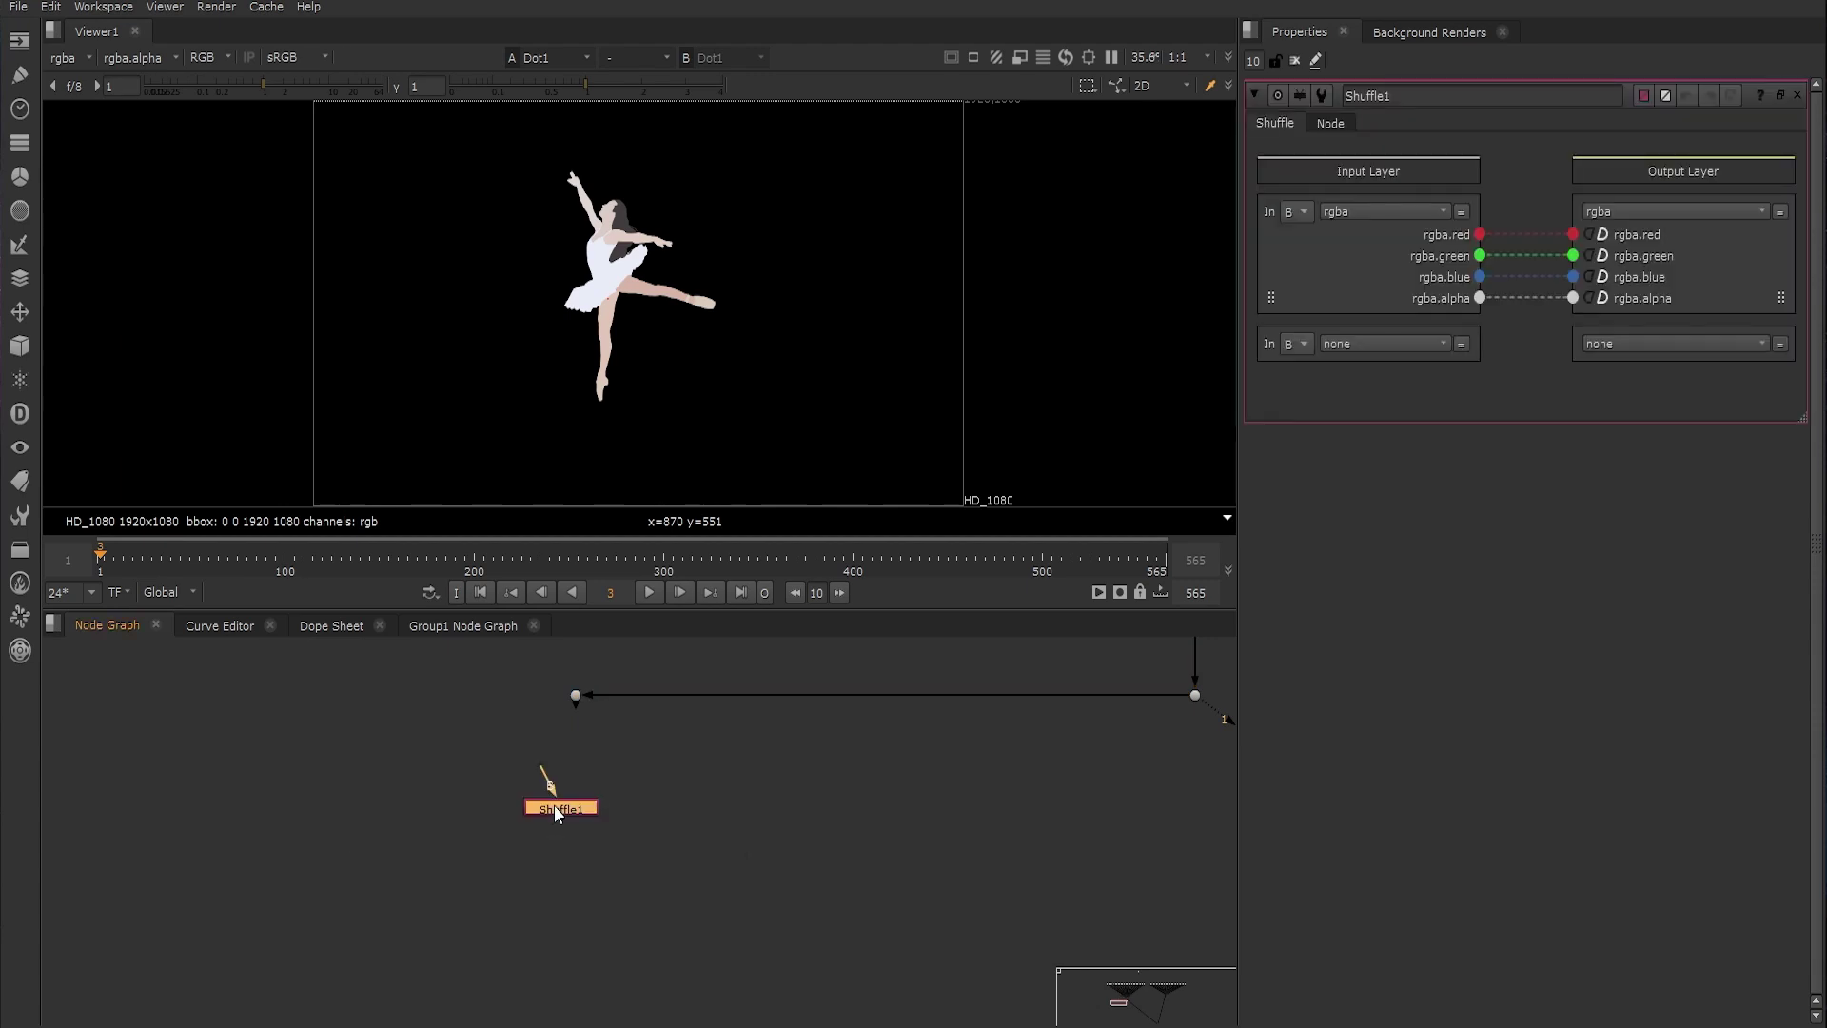
pyautogui.click(478, 830)
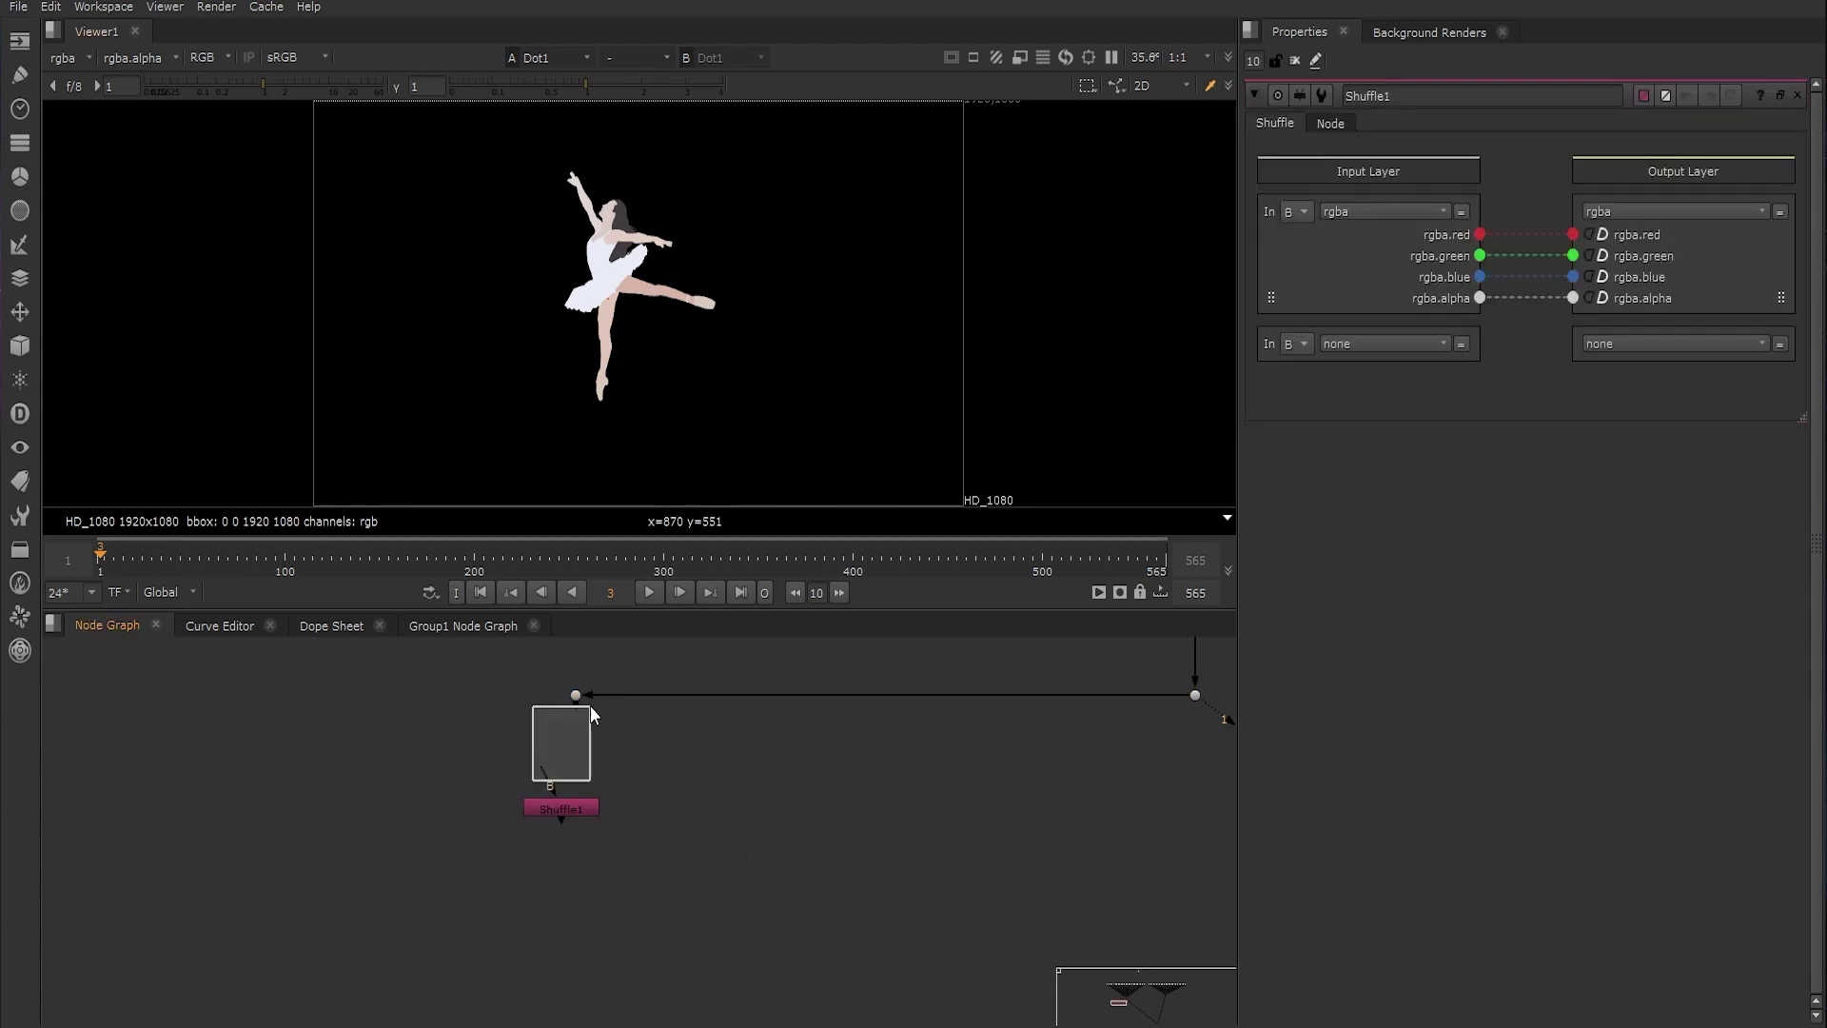
pyautogui.moveTo(562, 795); pyautogui.dragTo(577, 697)
pyautogui.moveTo(564, 811); pyautogui.dragTo(579, 790)
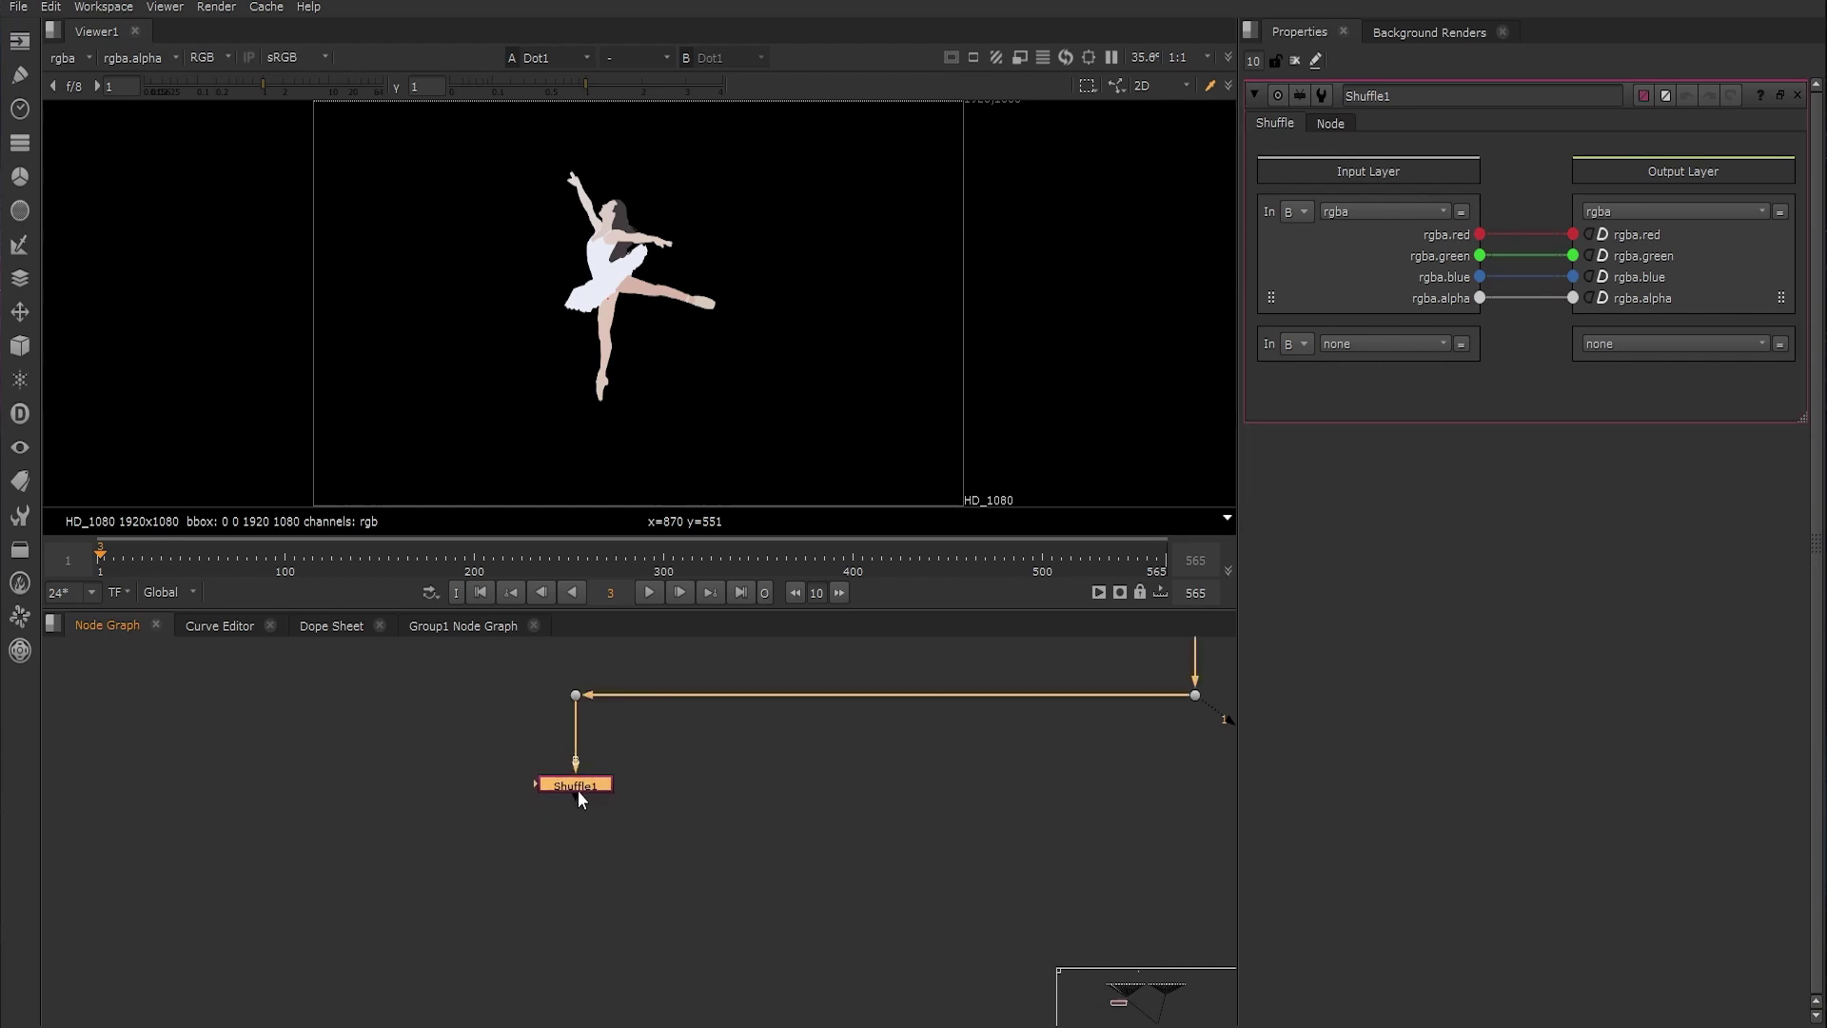
# View the Shuffle's alpha channel and route the input's rgba.red into the output's rgba.alpha
pyautogui.press('1')
pyautogui.click(582, 792)
pyautogui.press('a')
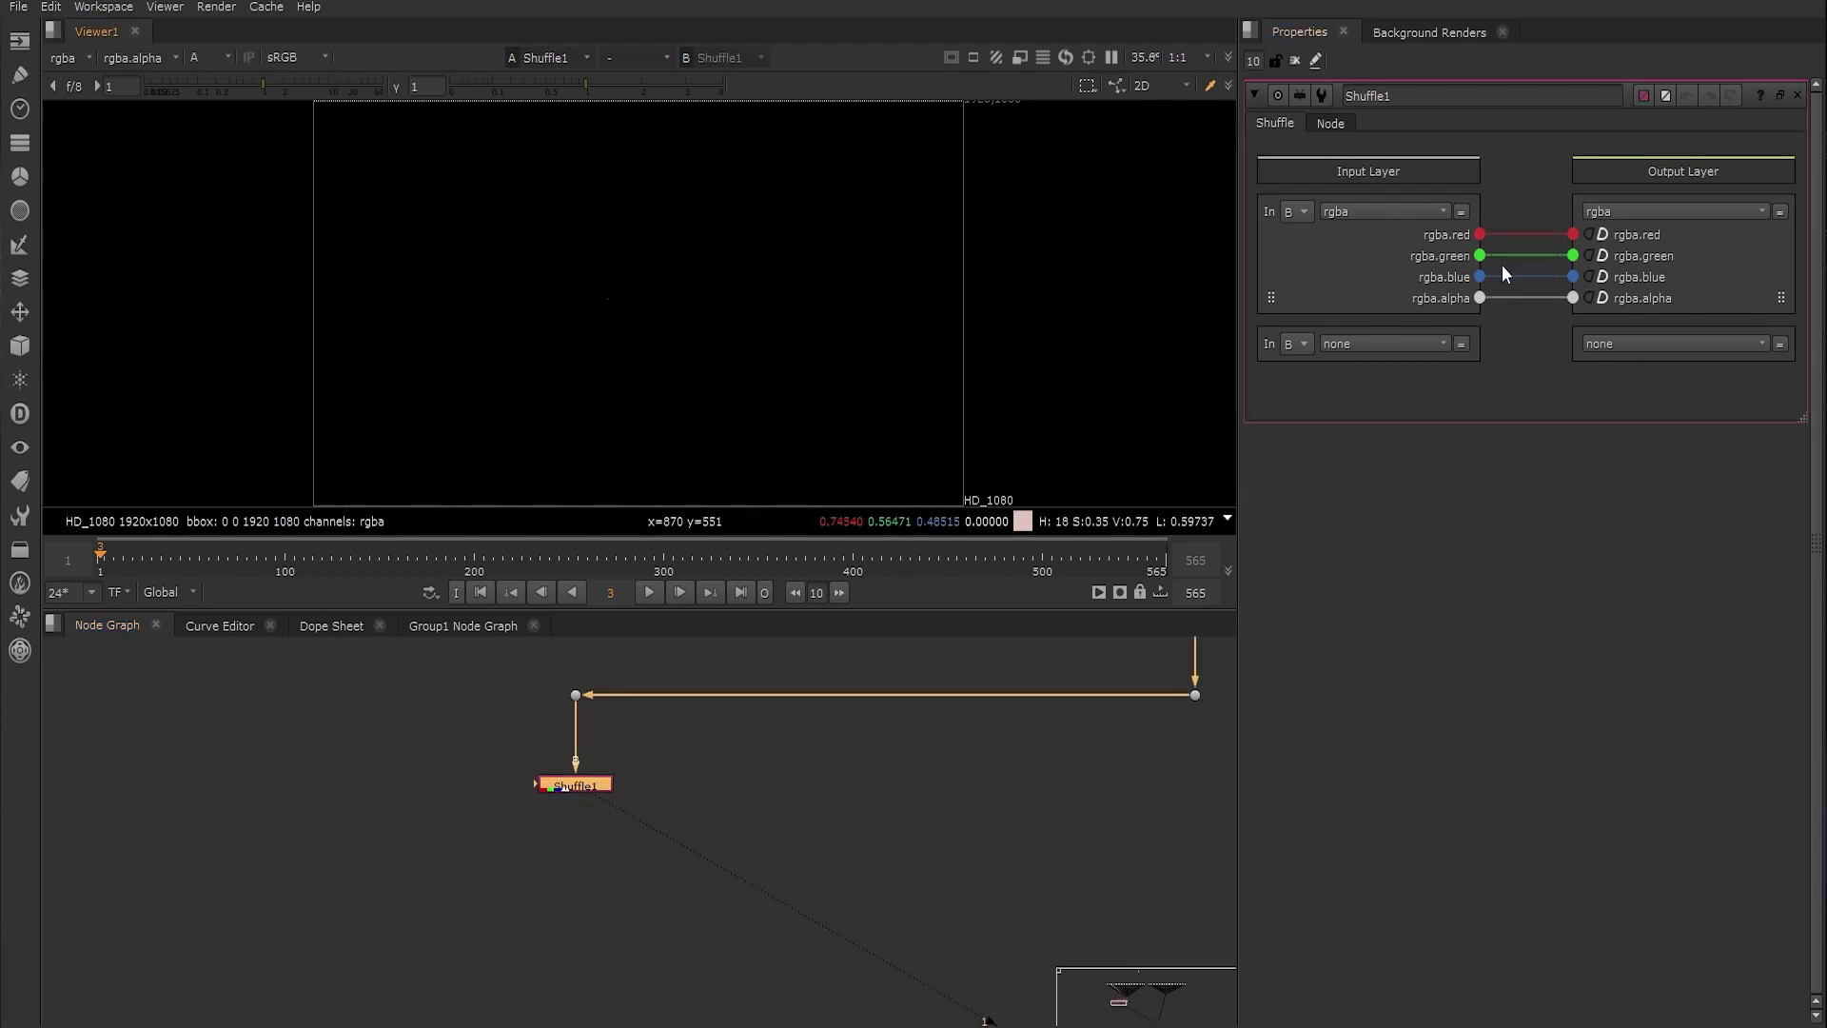
pyautogui.moveTo(1480, 237); pyautogui.dragTo(1573, 298)
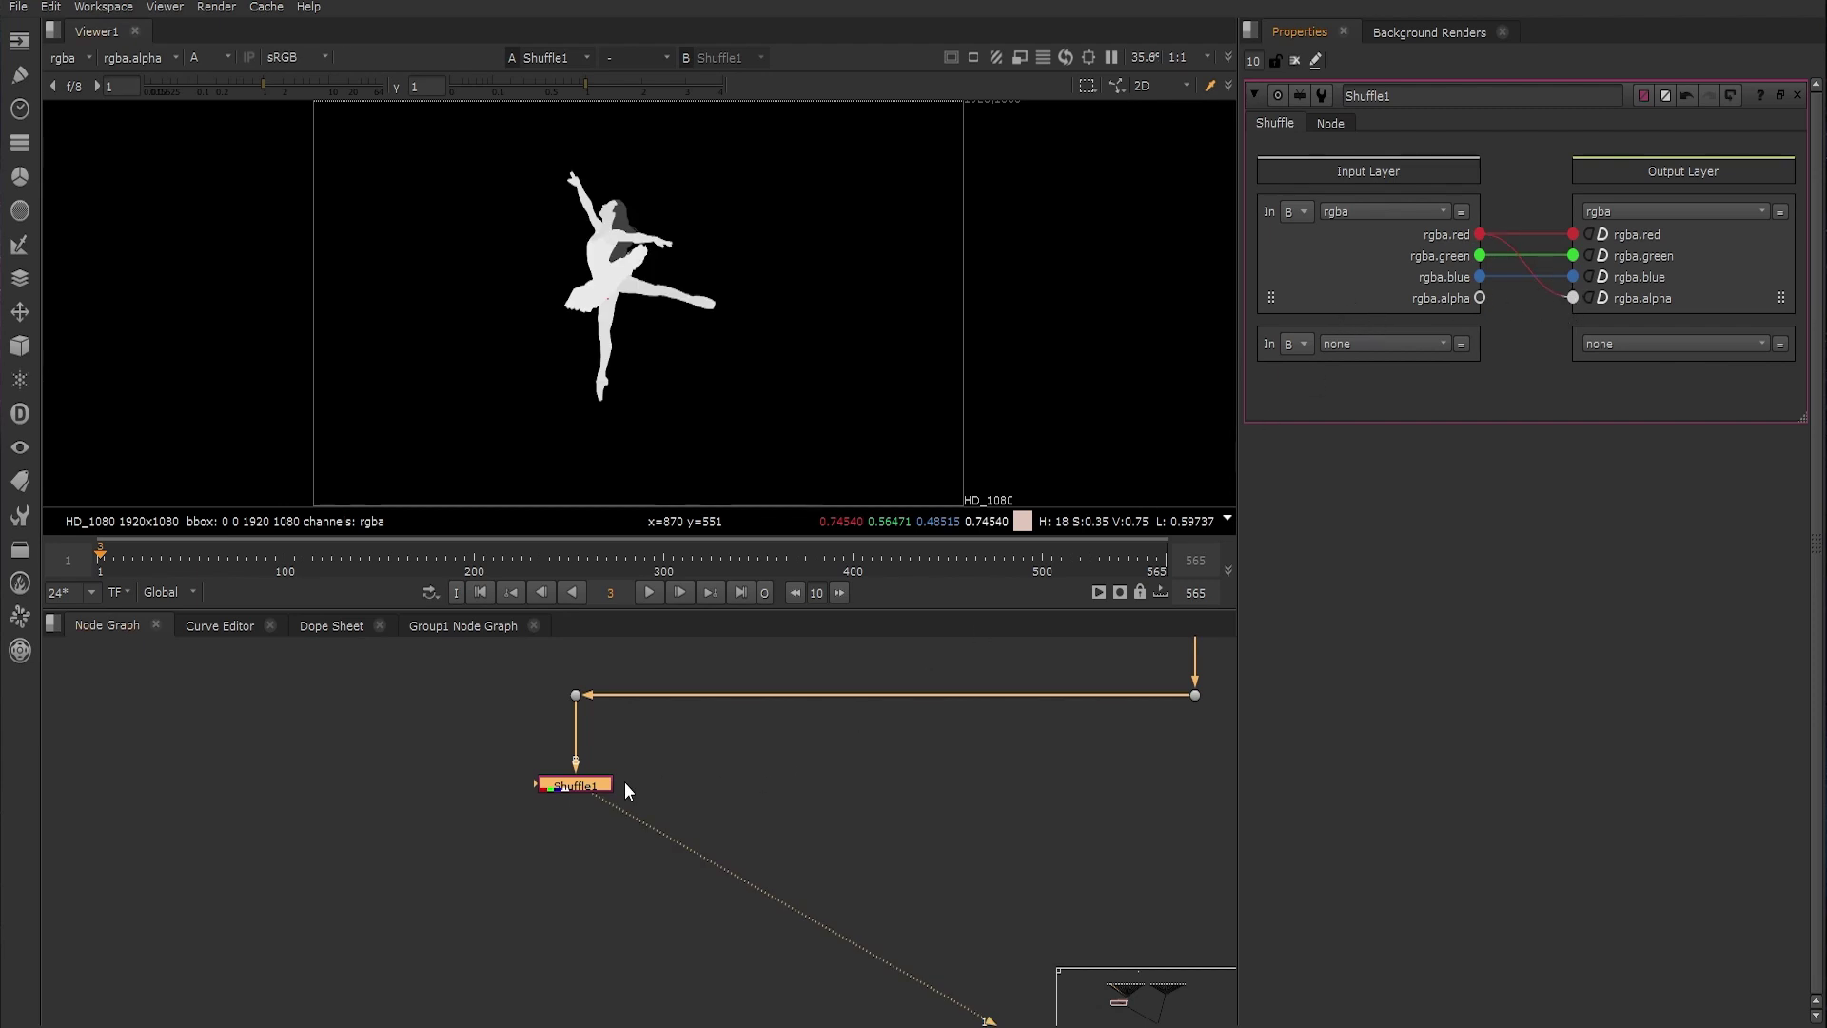
# Add a Grade after the Shuffle on the alpha channel, with blackpoint 0.001, whitepoint 0.02 and white clamp enabled
pyautogui.press('g')
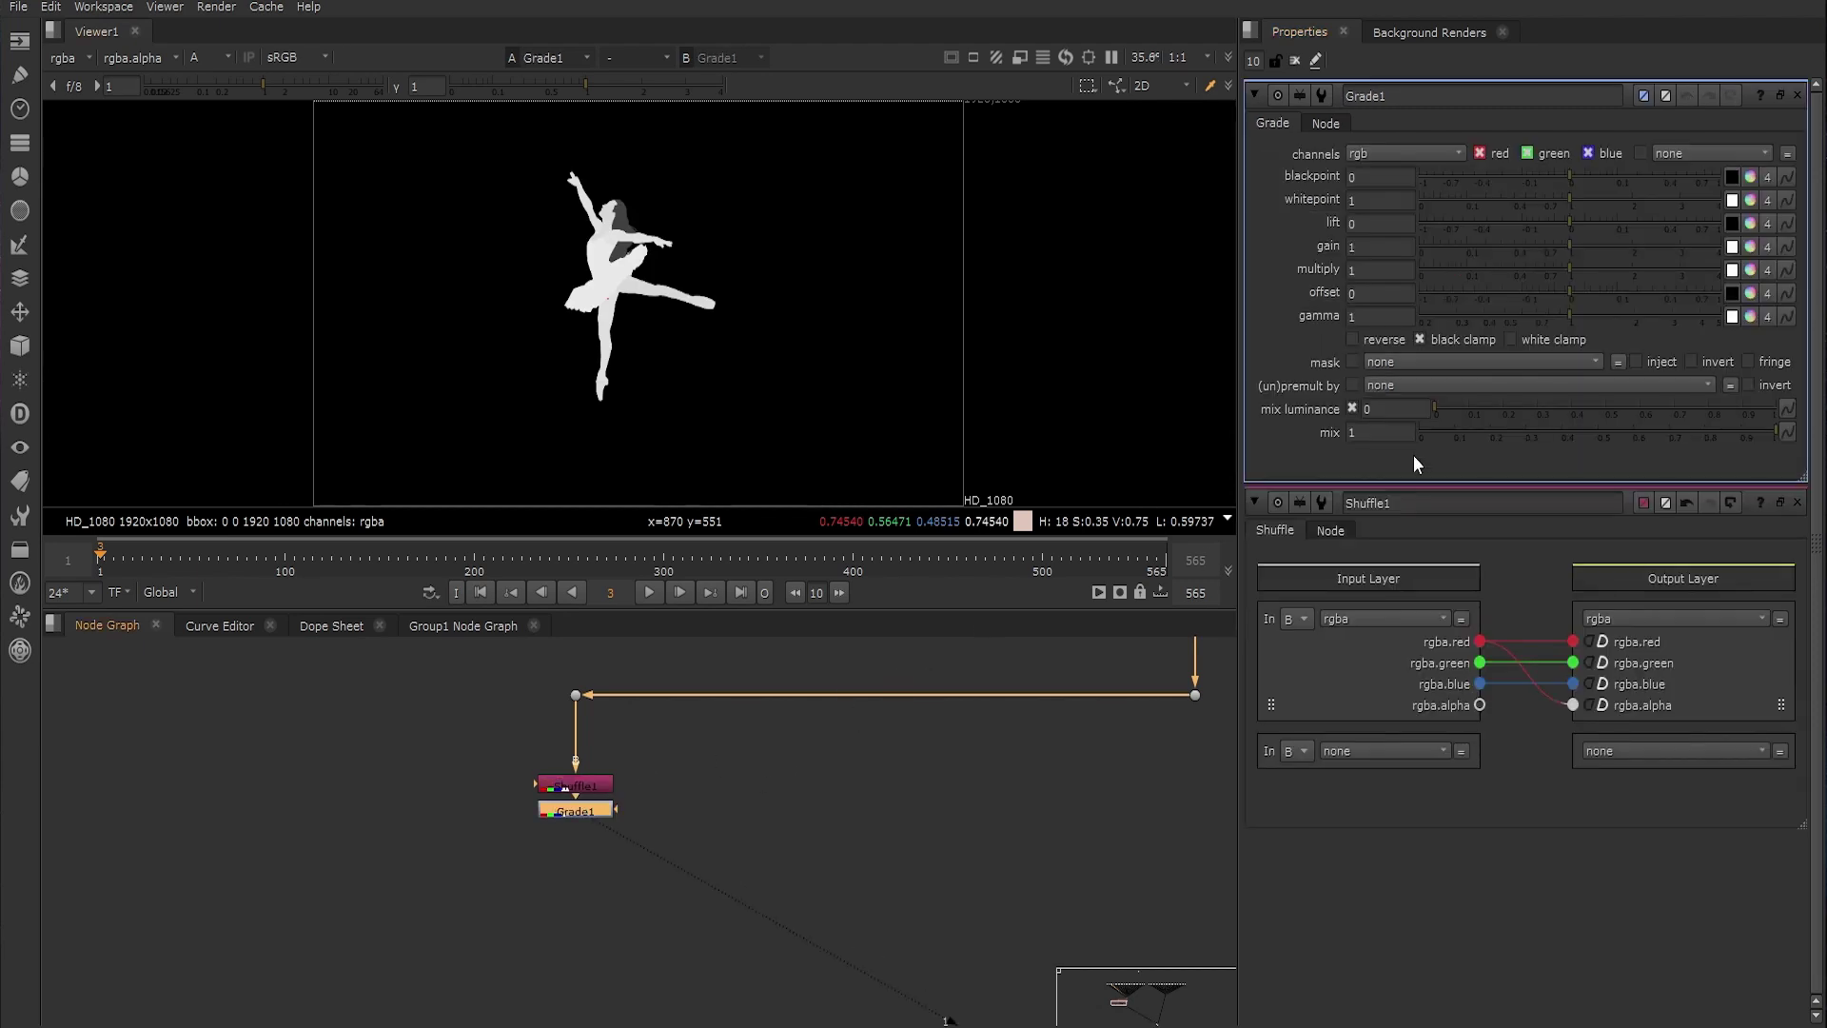
pyautogui.click(1402, 152)
pyautogui.click(1382, 260)
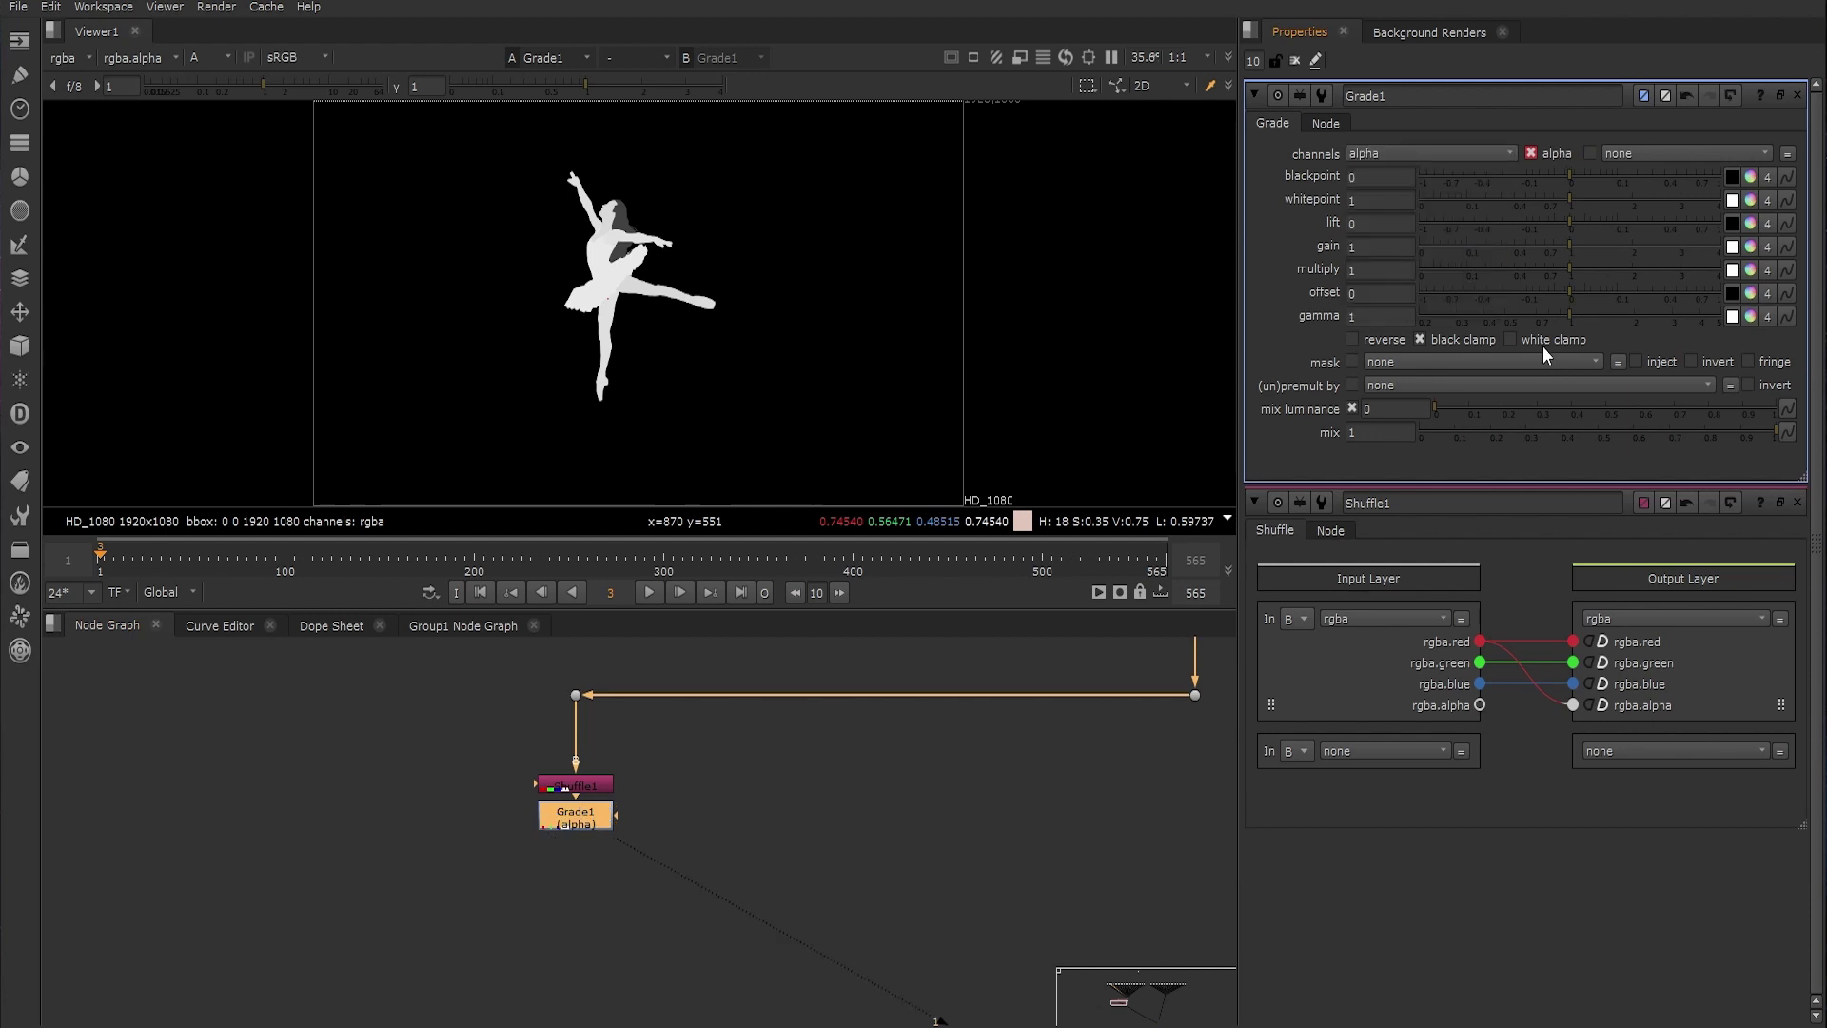
pyautogui.moveTo(1566, 202); pyautogui.dragTo(1440, 196)
pyautogui.scroll(1, 779, 272)
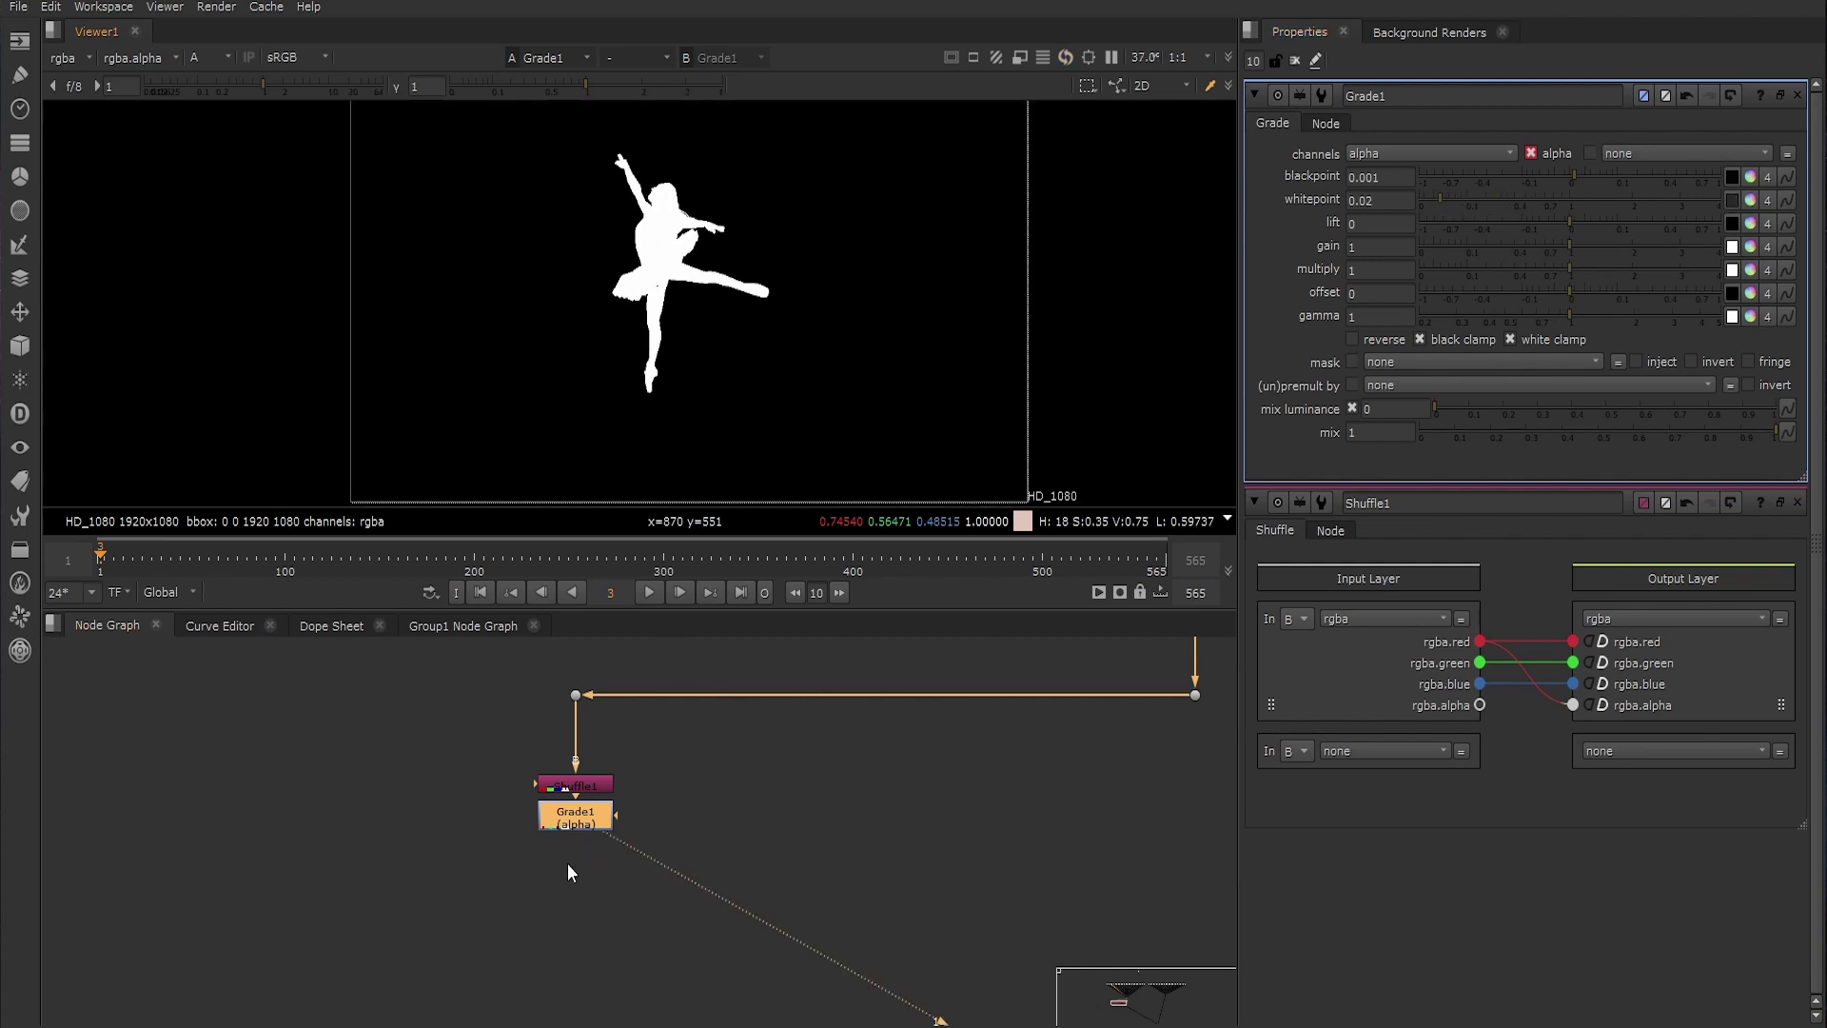
# Enclose the Shuffle and Grade nodes in a Backdrop labelled "alpha"
pyautogui.click(575, 785)
pyautogui.press('Tab')
pyautogui.write('bac')
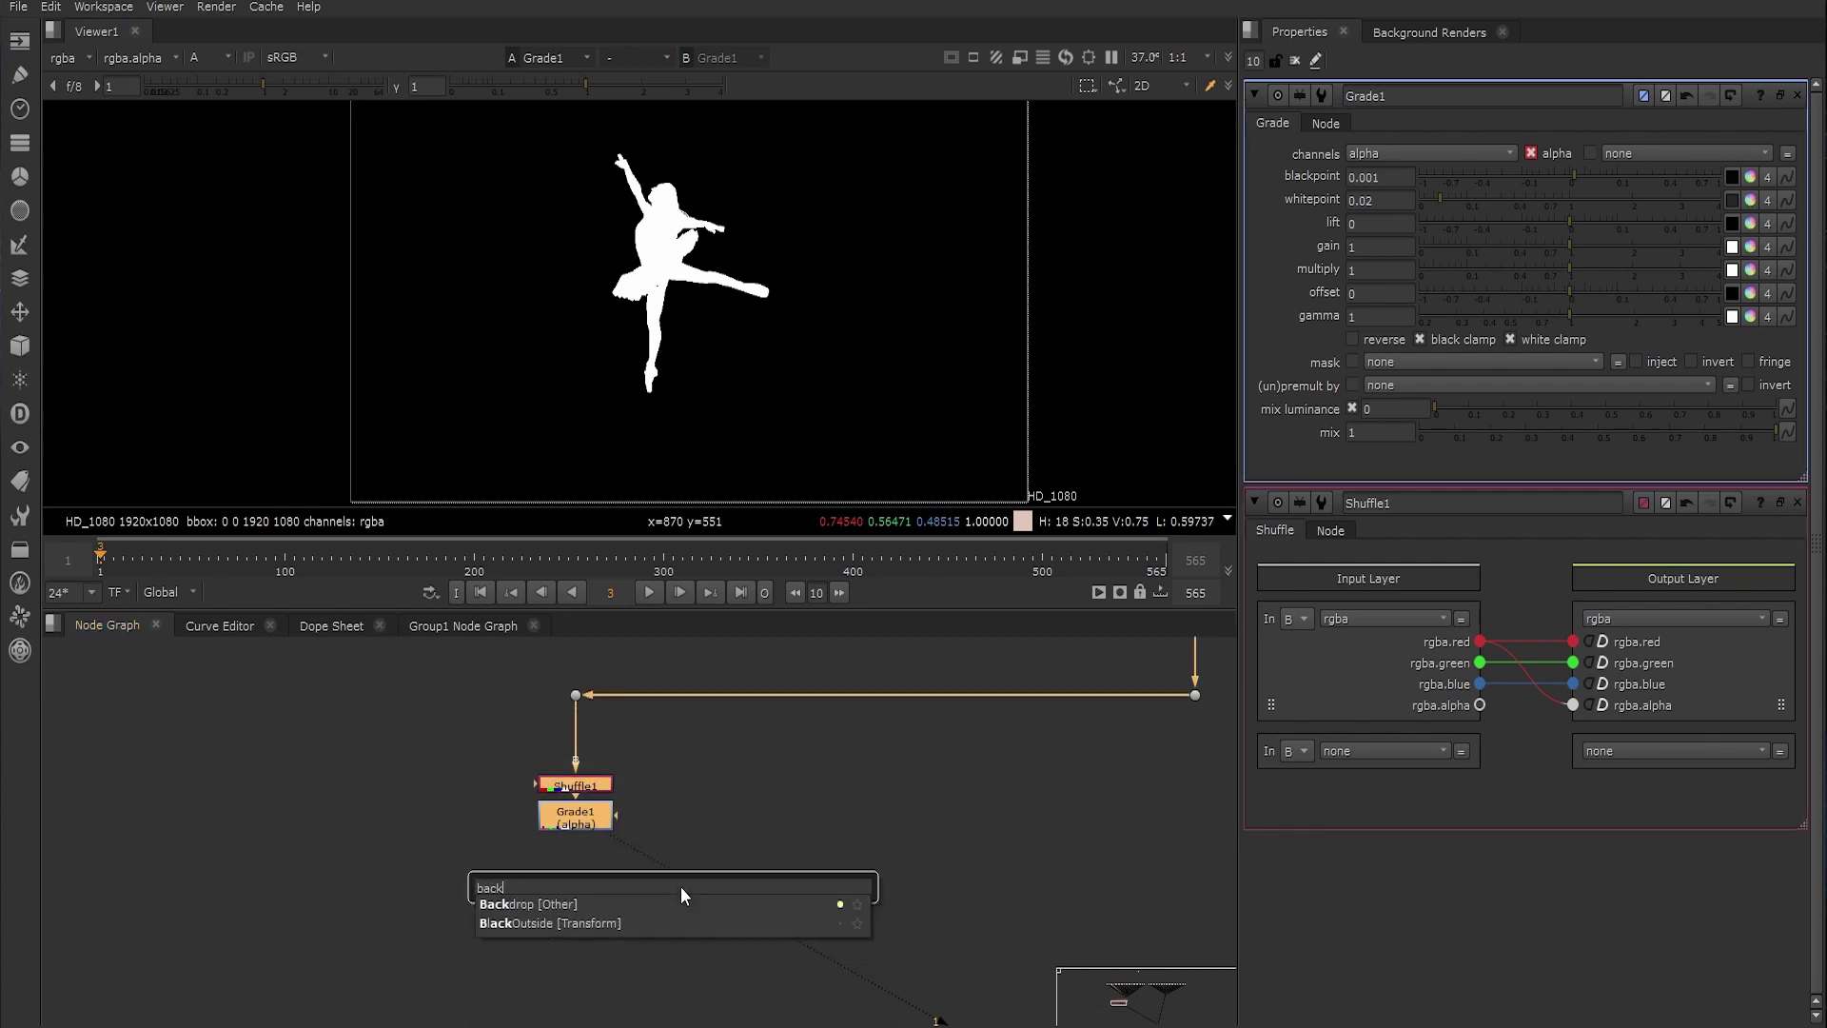
pyautogui.click(682, 902)
pyautogui.click(1367, 151)
pyautogui.write('alpha')
# Create another Shuffle node below the alpha backdrop and connect it to the Grade's output
pyautogui.click(368, 758)
pyautogui.moveTo(369, 757); pyautogui.dragTo(361, 694, button='middle')
pyautogui.press('Tab')
pyautogui.write('shuffl')
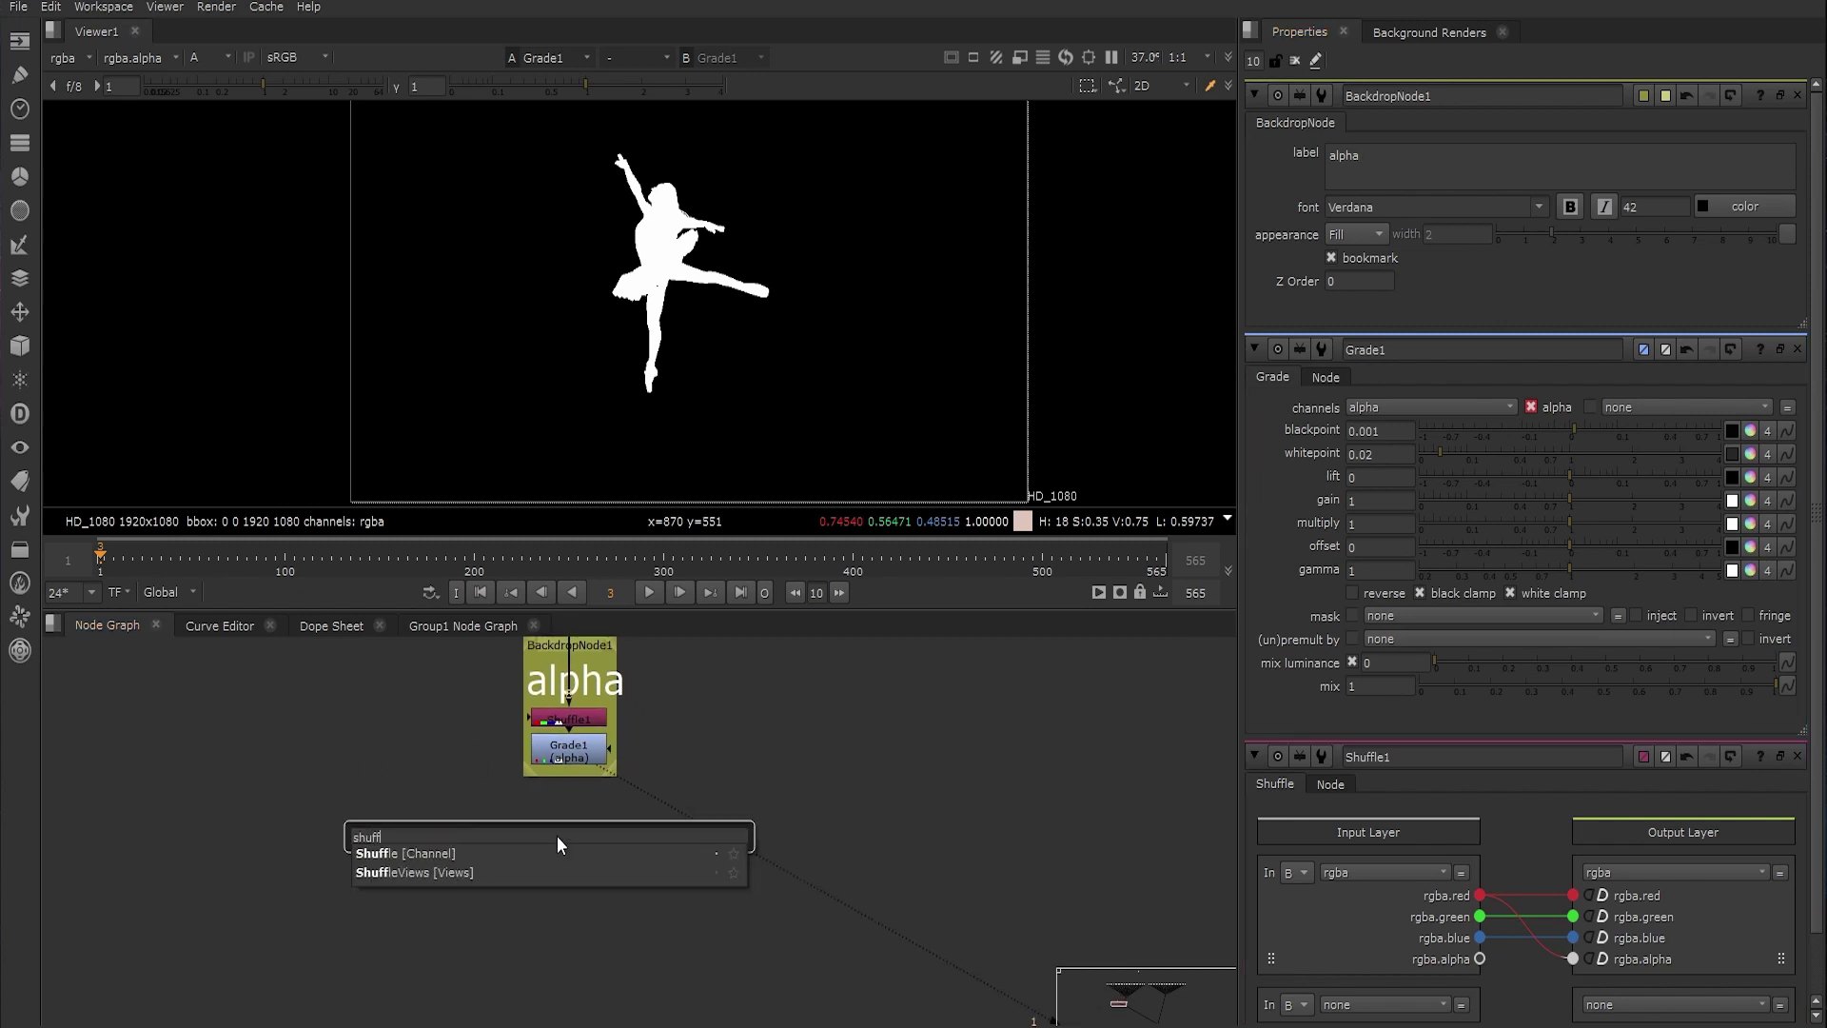
pyautogui.press('Return')
pyautogui.moveTo(553, 799); pyautogui.dragTo(576, 745)
pyautogui.moveTo(583, 826); pyautogui.dragTo(584, 848)
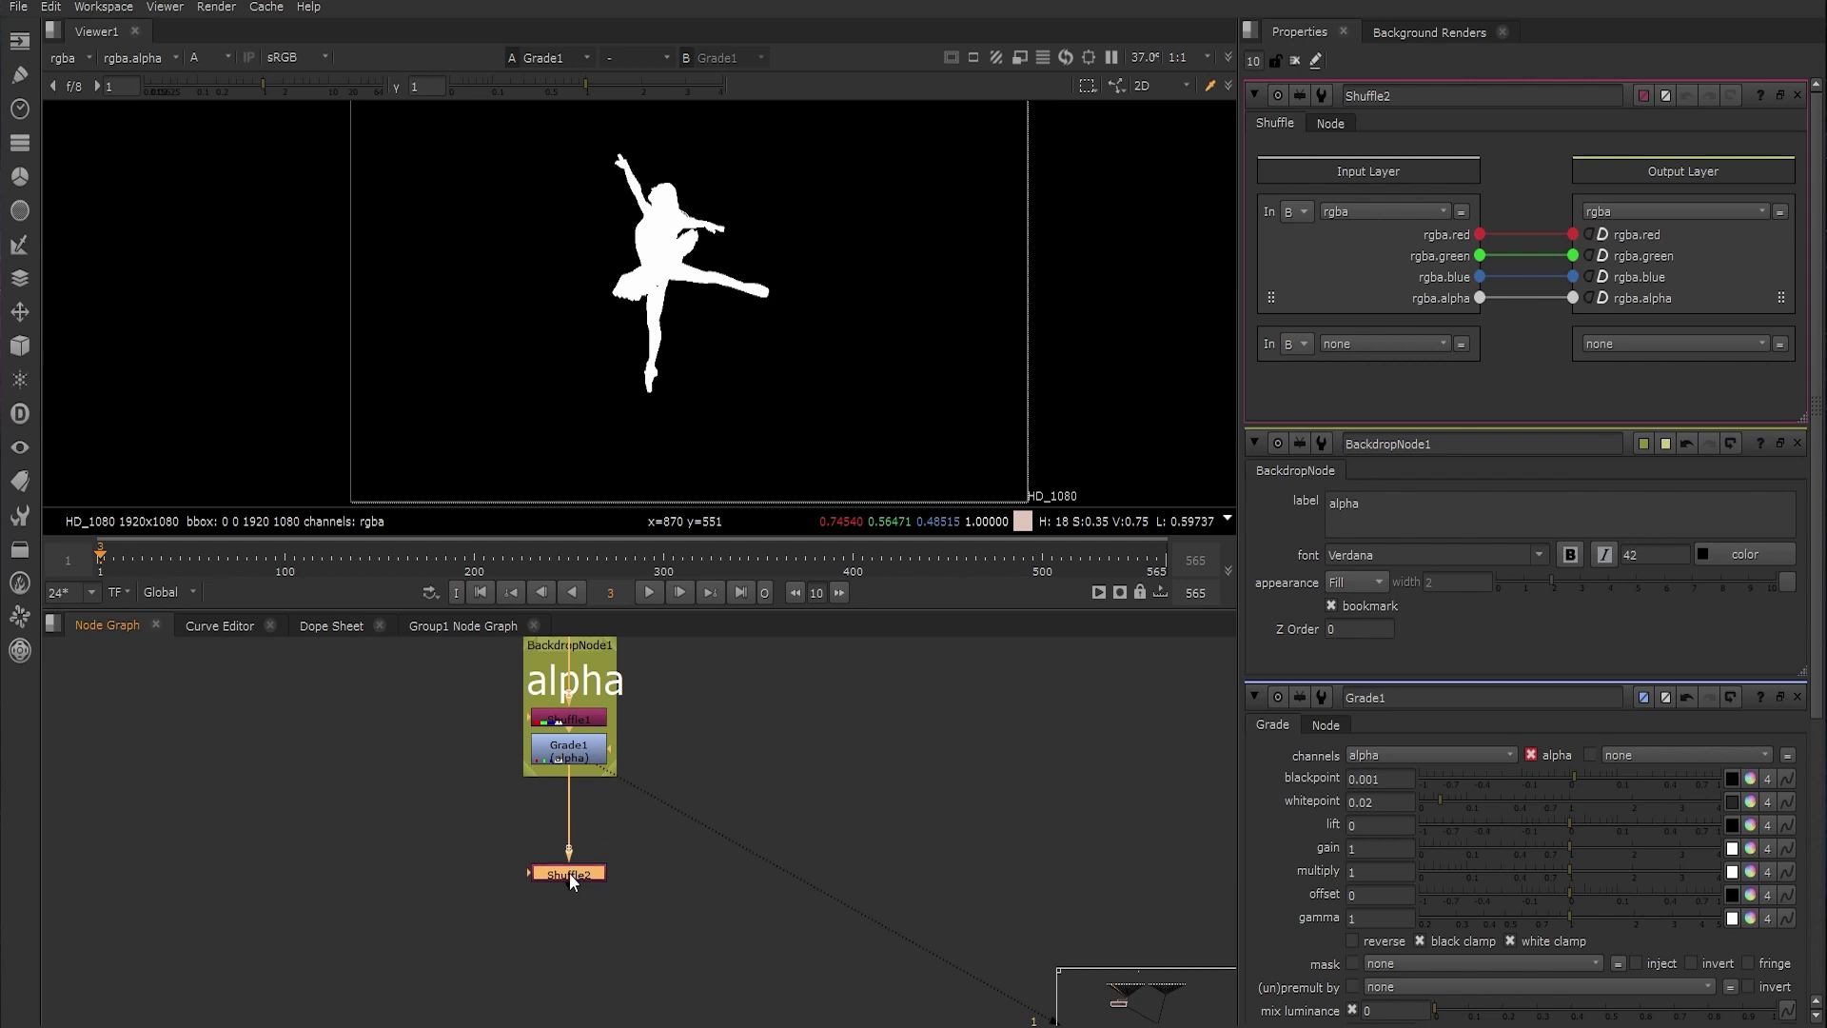
pyautogui.moveTo(533, 876); pyautogui.dragTo(540, 892)
# Connect the new Shuffle to the main Dot as well, place it below that Dot and square its Grade connection with an elbow Dot
pyautogui.moveTo(811, 799); pyautogui.dragTo(478, 885, button='middle')
pyautogui.scroll(-2, 478, 885)
pyautogui.click(477, 886)
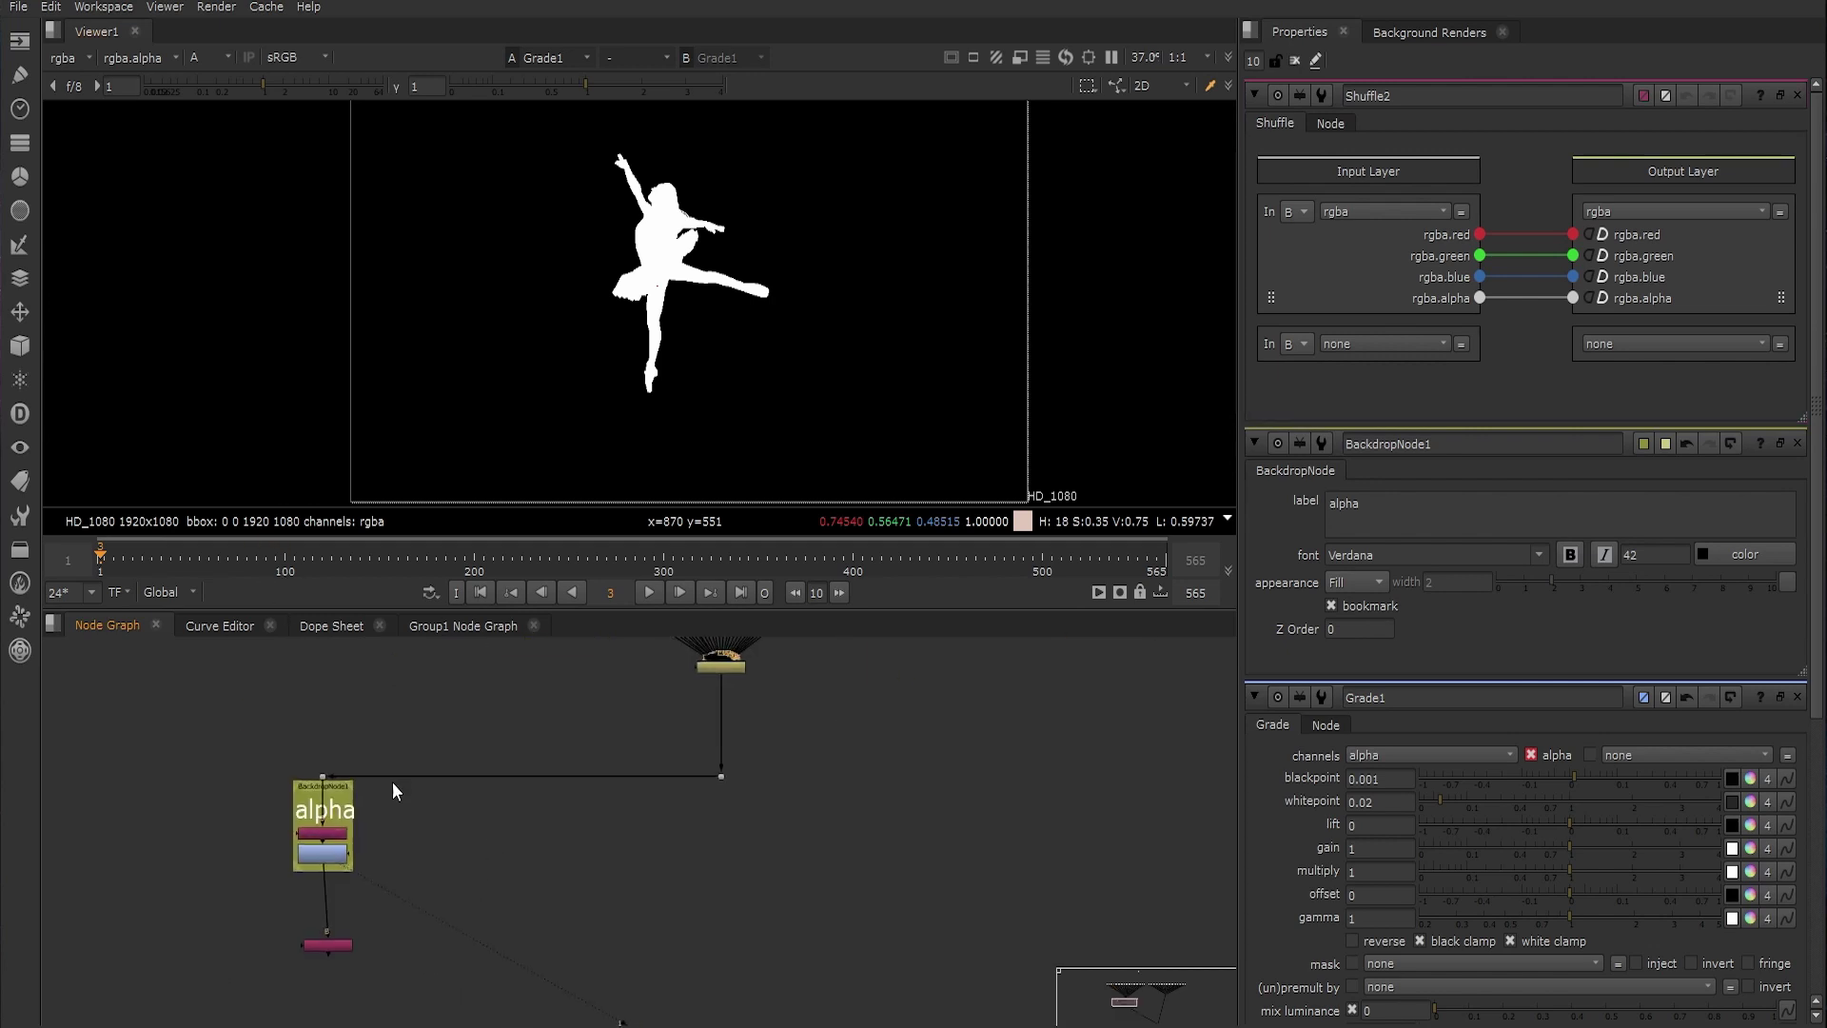
pyautogui.moveTo(306, 948); pyautogui.dragTo(719, 776)
pyautogui.moveTo(756, 843); pyautogui.dragTo(765, 819)
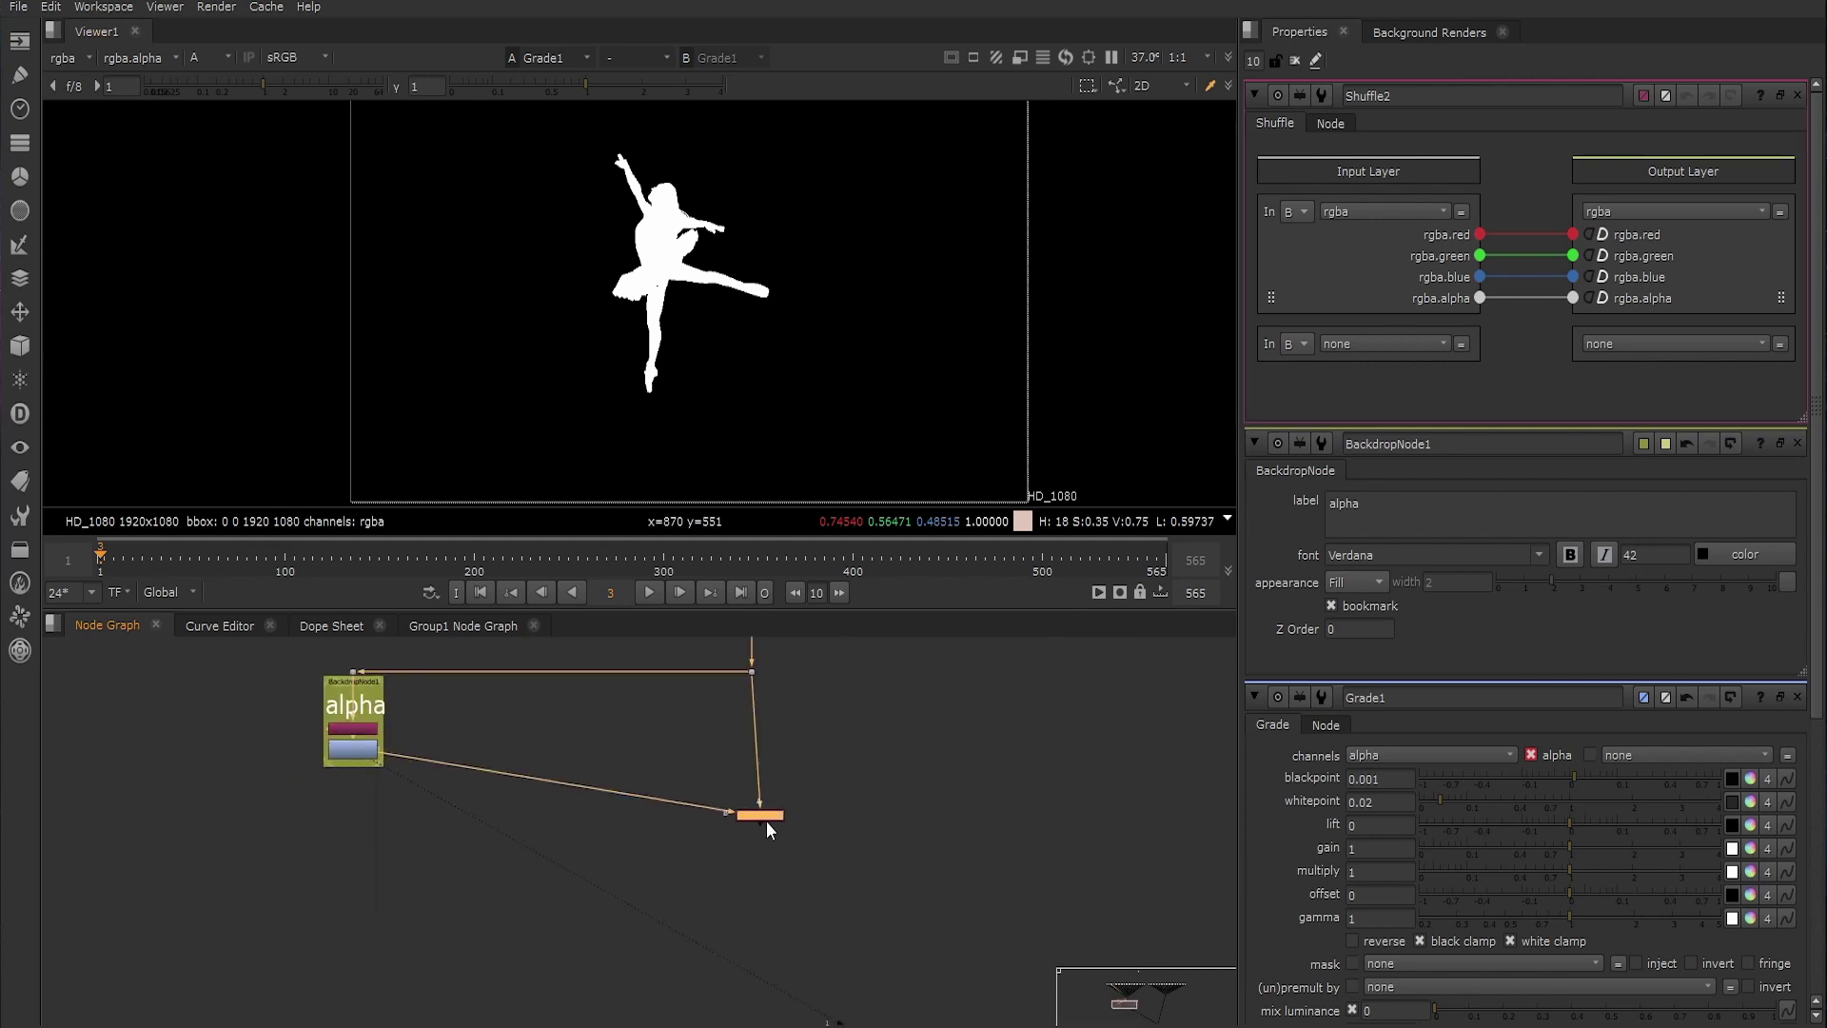
pyautogui.press('ctrl')
pyautogui.keyDown('ctrl'); pyautogui.moveTo(556, 780); pyautogui.dragTo(353, 845); pyautogui.keyUp('ctrl')
pyautogui.moveTo(759, 815)
pyautogui.mouseDown()
pyautogui.moveTo(739, 836)
pyautogui.moveTo(760, 850)
pyautogui.mouseUp()
# Set the Shuffle's second input to A with rgba, choose mask as the output layer and route A's alpha into mask.a
pyautogui.click(1307, 343)
pyautogui.click(1308, 371)
pyautogui.click(1368, 348)
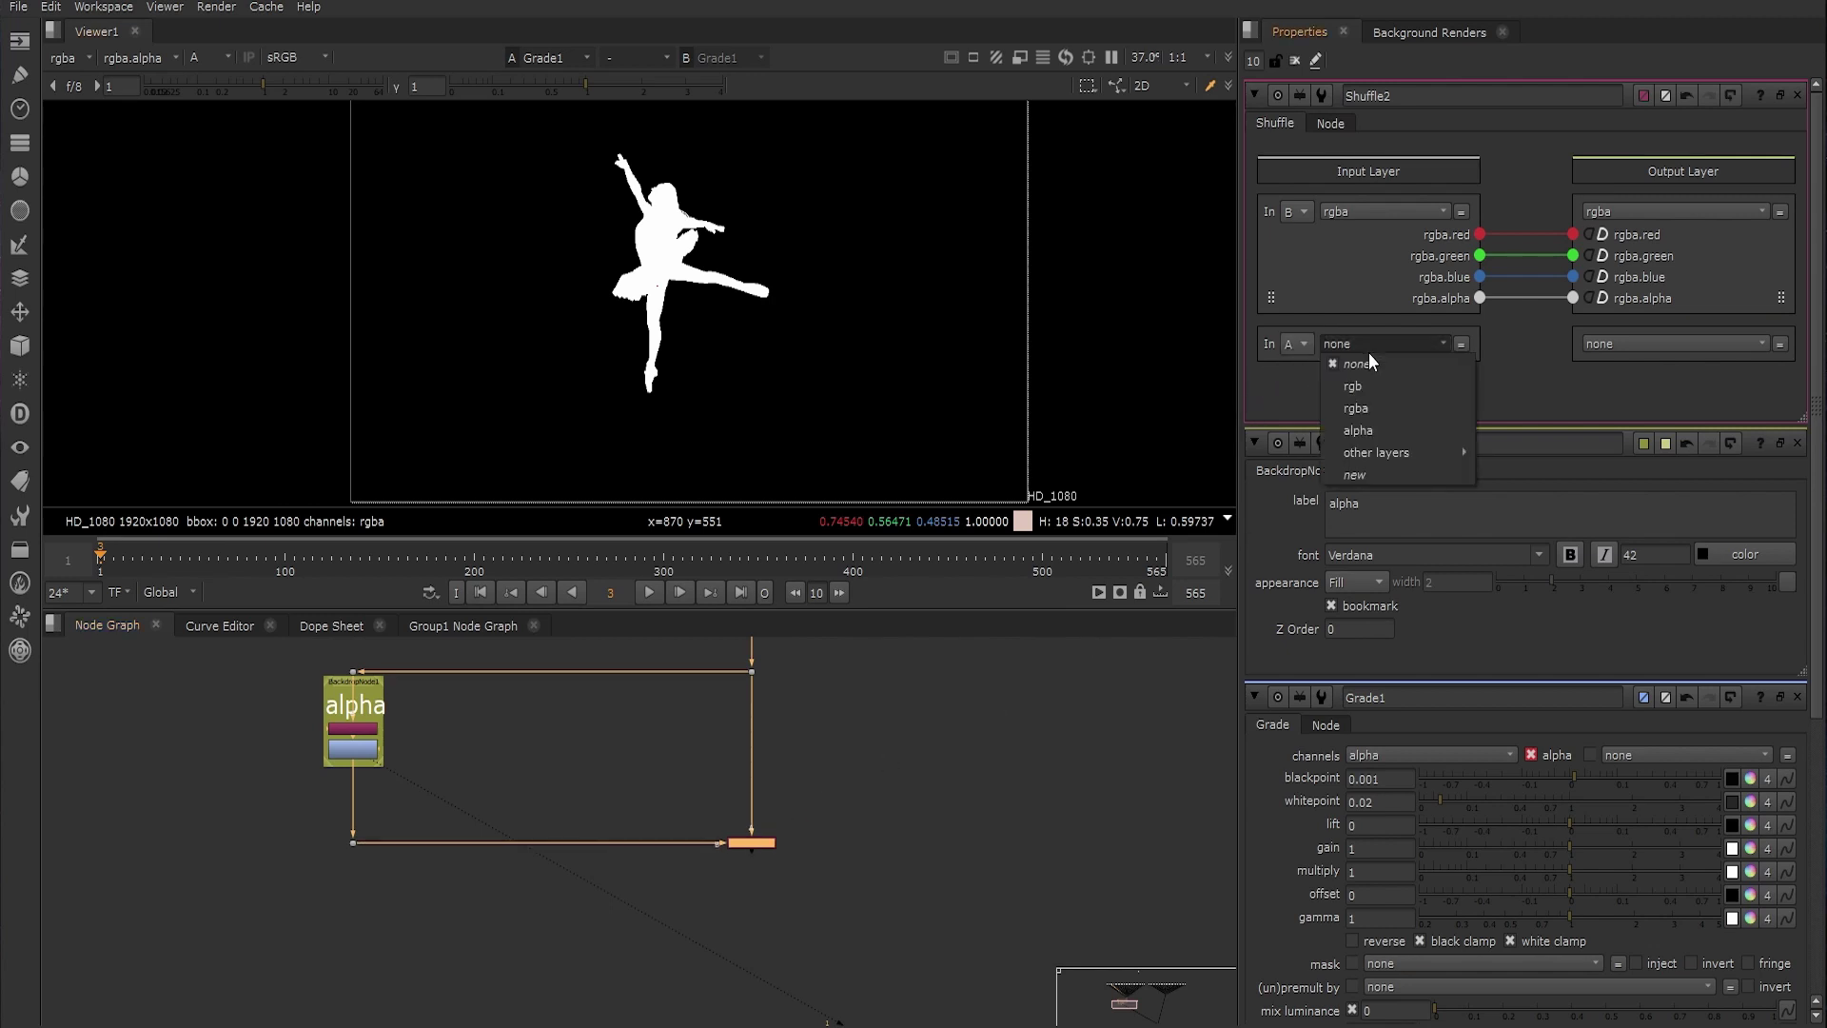
pyautogui.click(1359, 405)
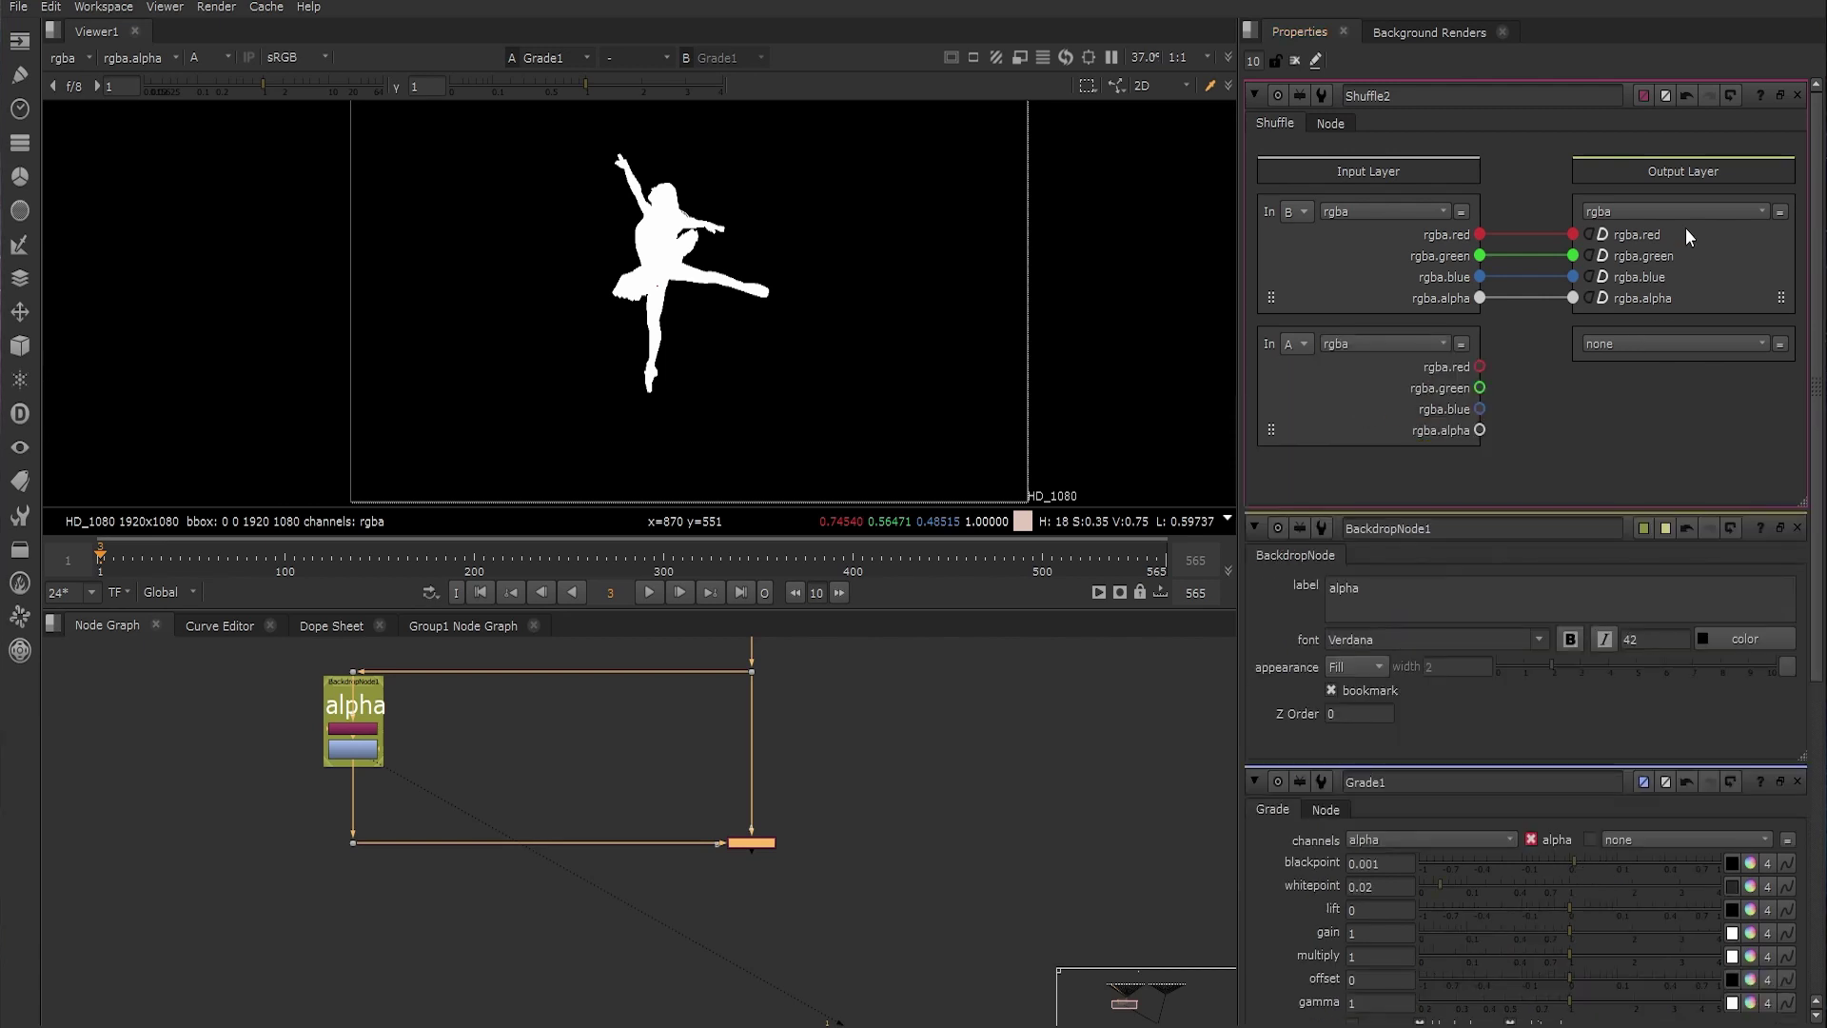
pyautogui.click(1653, 209)
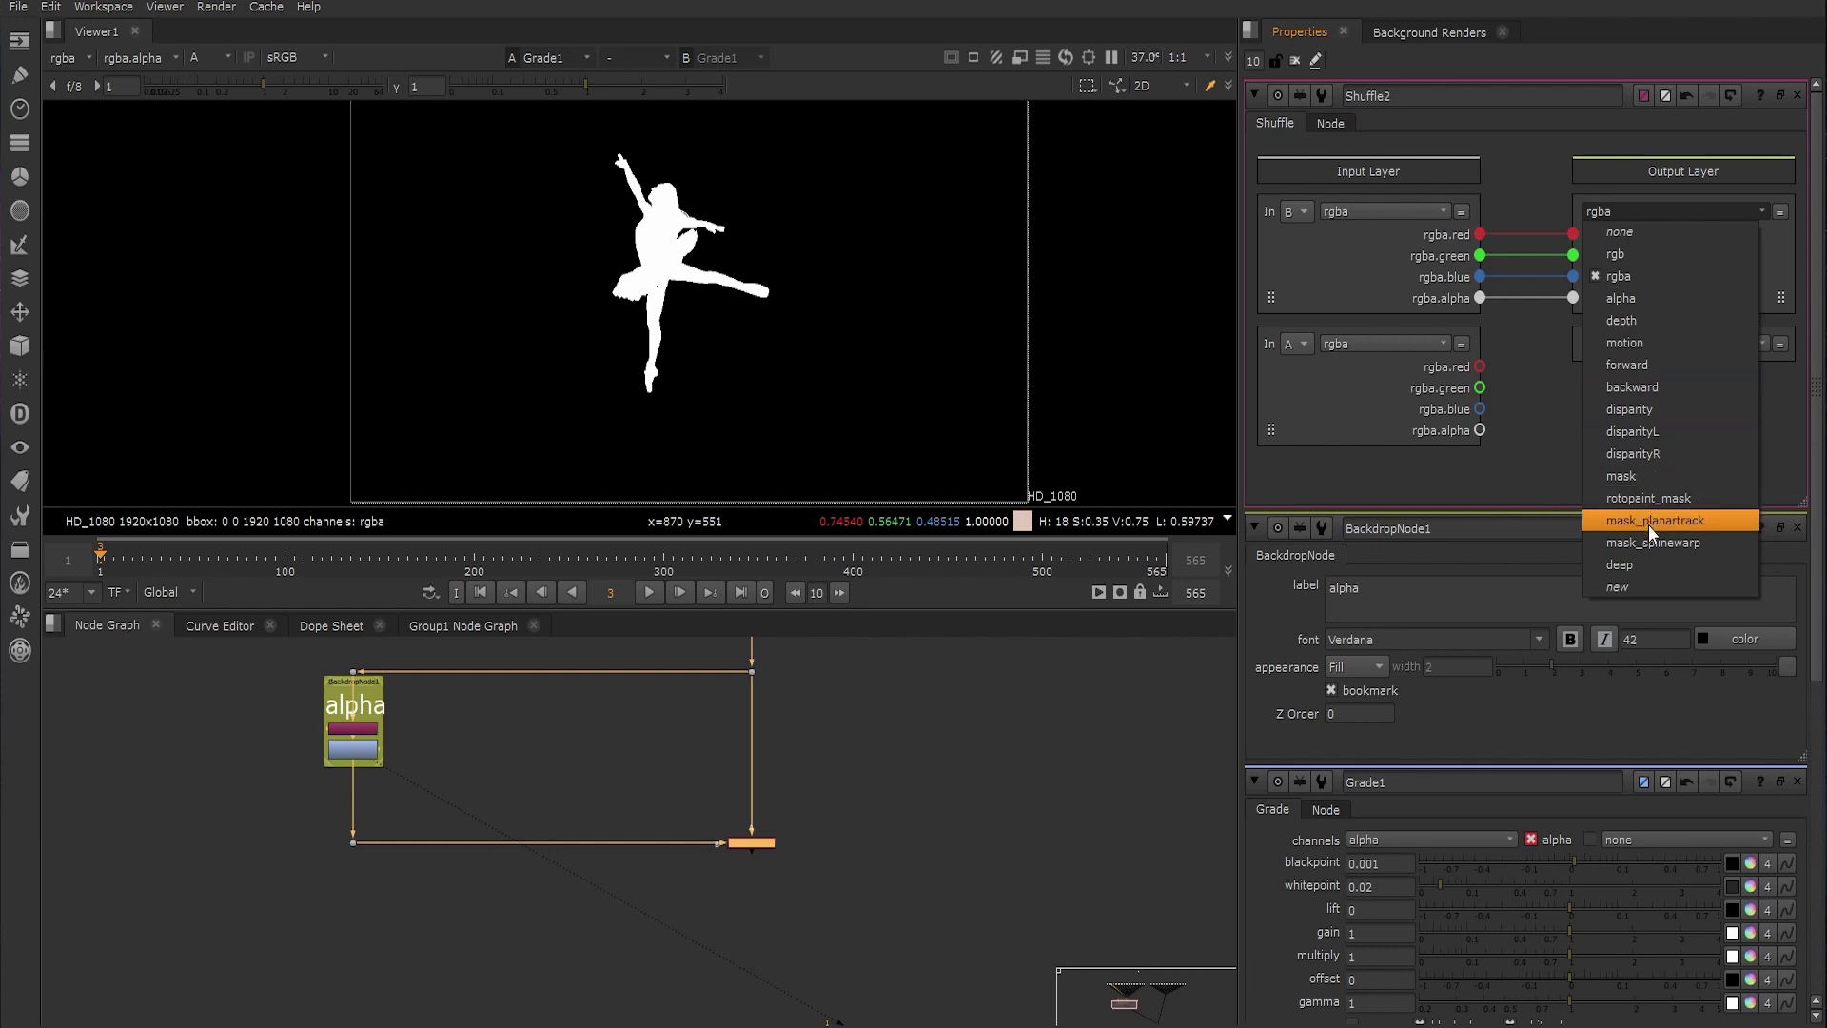
pyautogui.click(1639, 474)
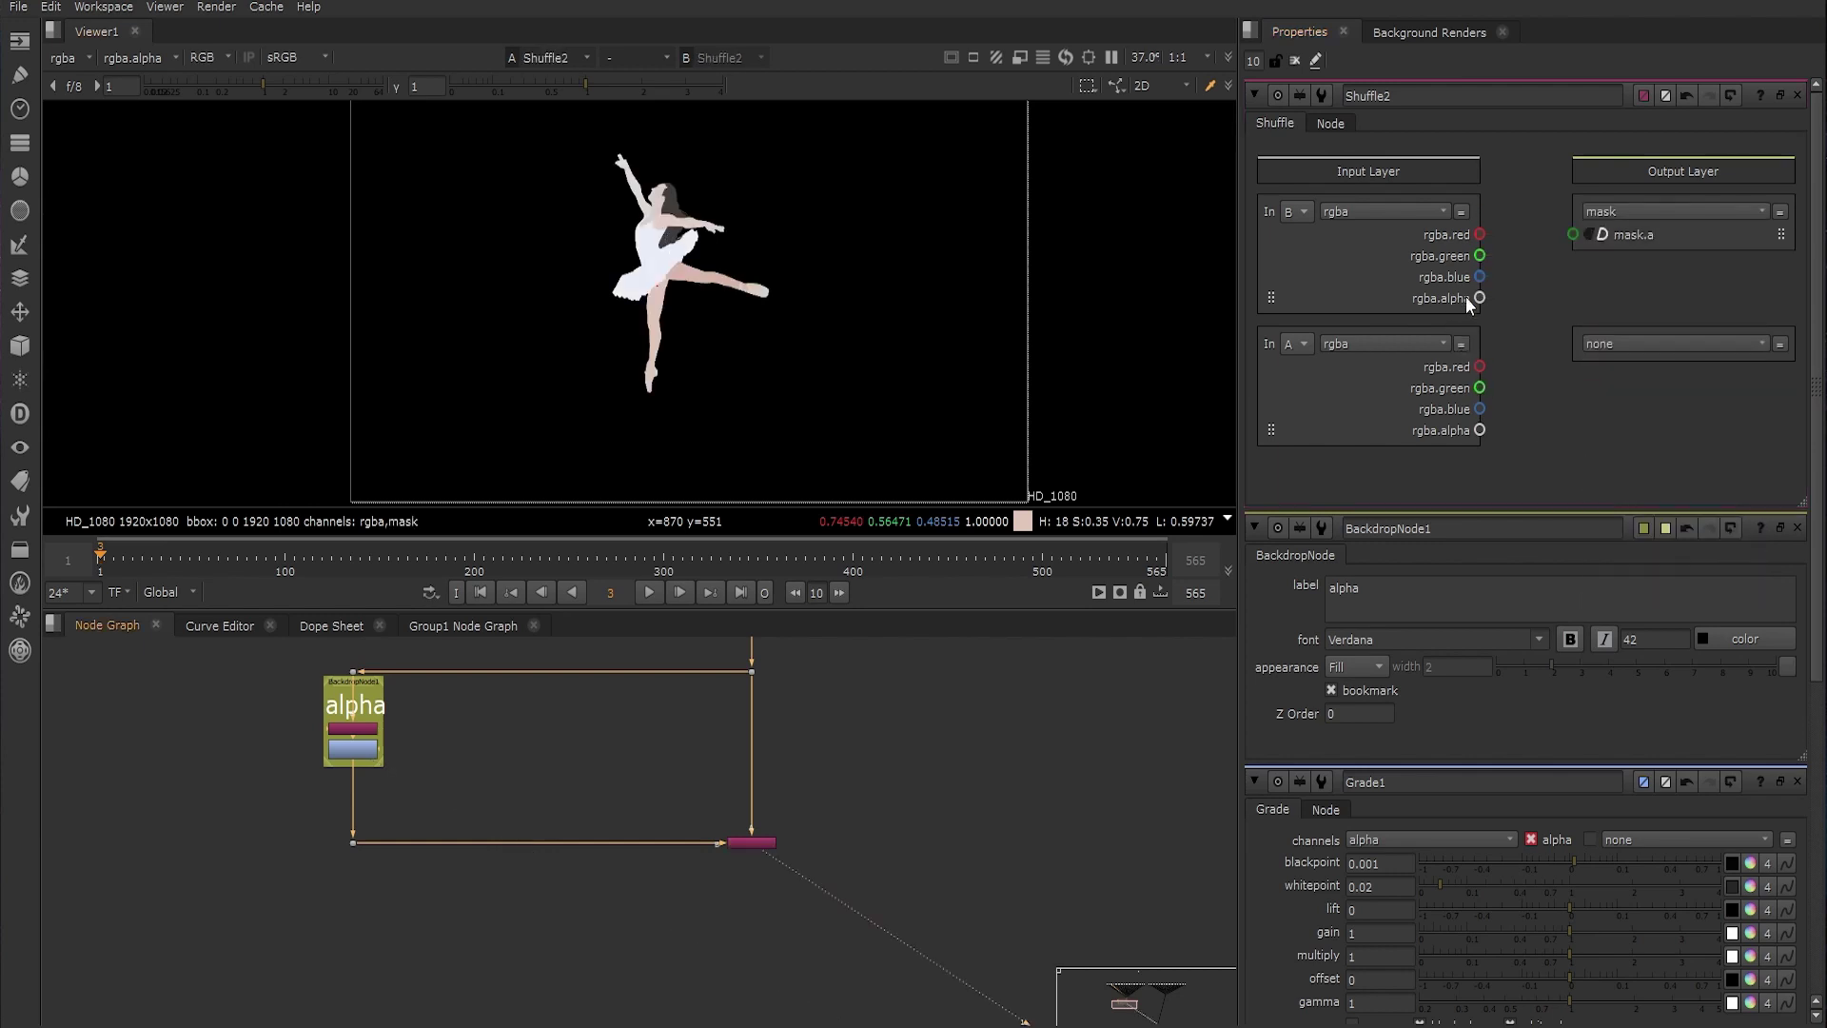
pyautogui.moveTo(1480, 430); pyautogui.dragTo(1574, 234)
pyautogui.moveTo(1480, 428); pyautogui.dragTo(1571, 236)
# Check the mask layer in the Viewer, then return the display to rgba
pyautogui.click(77, 60)
pyautogui.click(95, 168)
pyautogui.click(57, 61)
pyautogui.click(84, 123)
# Label the mask Shuffle node "mask (alpha)" and close the open node properties
pyautogui.click(1331, 123)
pyautogui.click(1402, 172)
pyautogui.write('mask ( al')
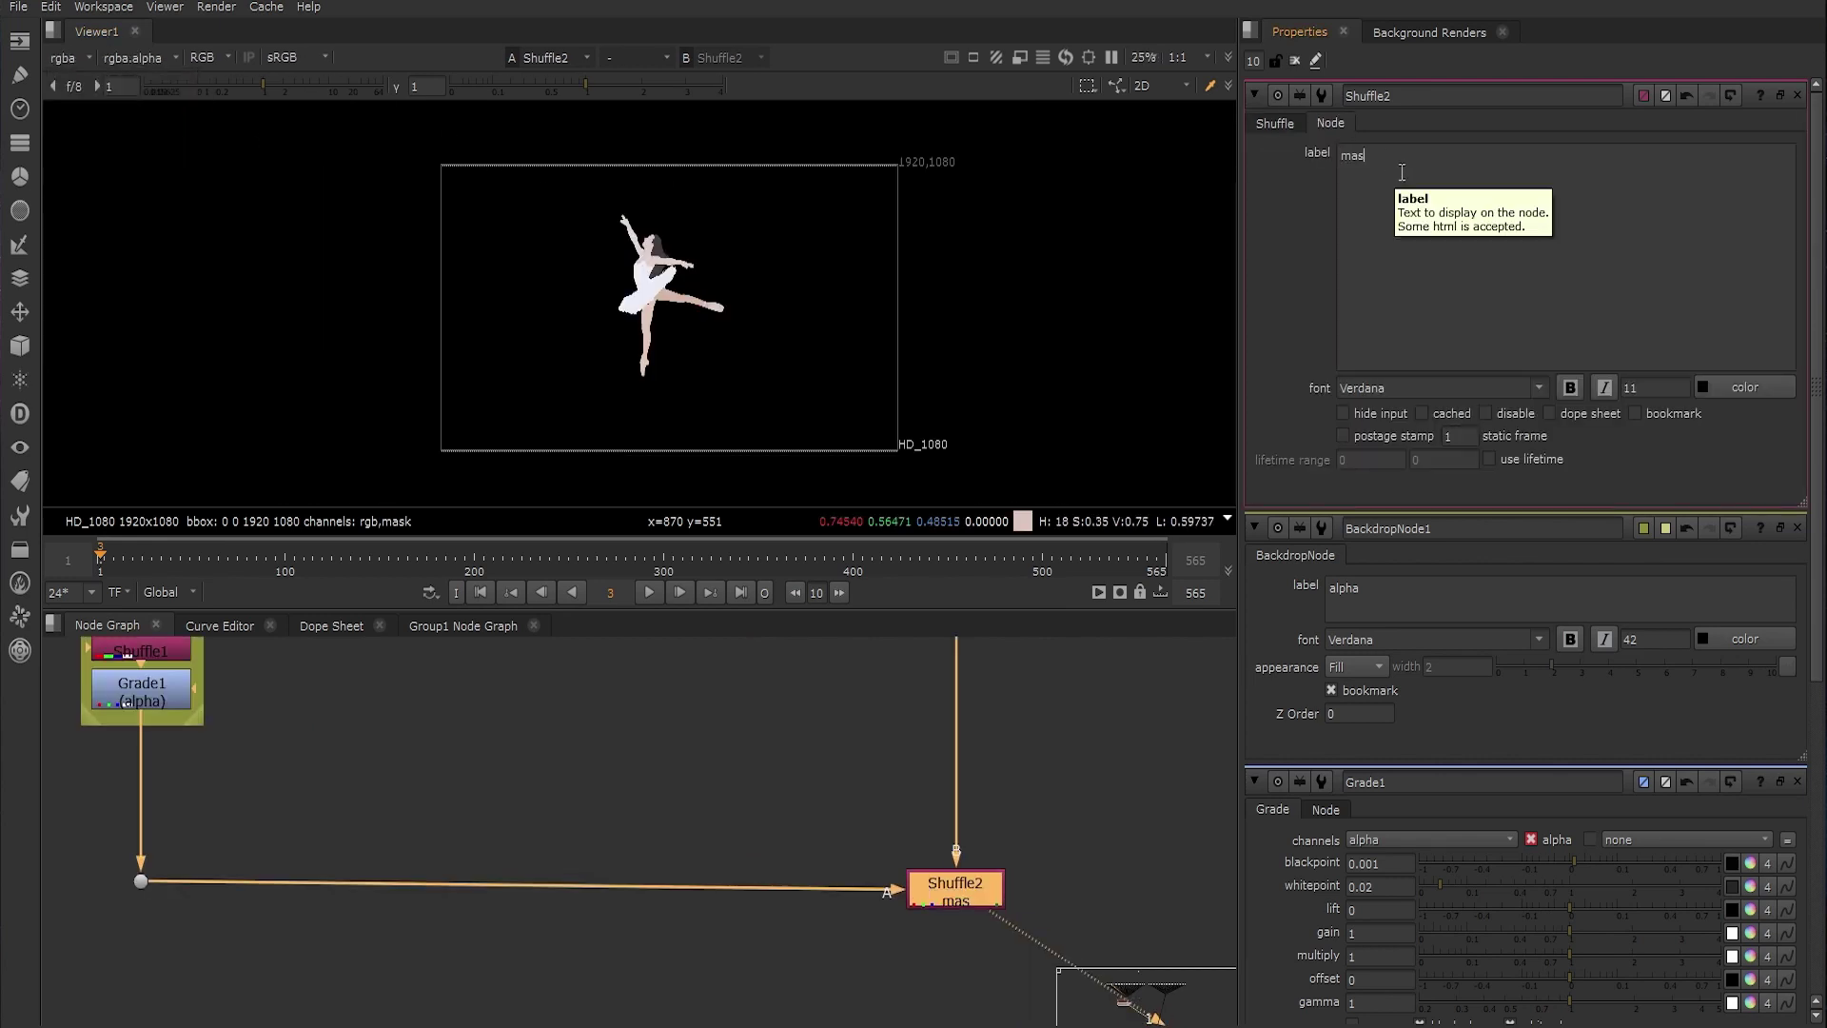
pyautogui.write('pha)')
pyautogui.click(1295, 61)
# Insert Dots to branch the clip's connection off for the hair mask and position the branch below the existing nodes
pyautogui.scroll(-1, 571, 693)
pyautogui.moveTo(581, 676); pyautogui.dragTo(543, 778, button='middle')
pyautogui.keyDown('ctrl'); pyautogui.moveTo(511, 648); pyautogui.dragTo(589, 1023); pyautogui.keyUp('ctrl')
pyautogui.click(542, 800)
pyautogui.click(554, 651)
pyautogui.press('.')
pyautogui.moveTo(589, 1023); pyautogui.dragTo(621, 922, button='middle')
pyautogui.moveTo(621, 922); pyautogui.dragTo(586, 990)
pyautogui.moveTo(586, 990); pyautogui.dragTo(647, 784, button='middle')
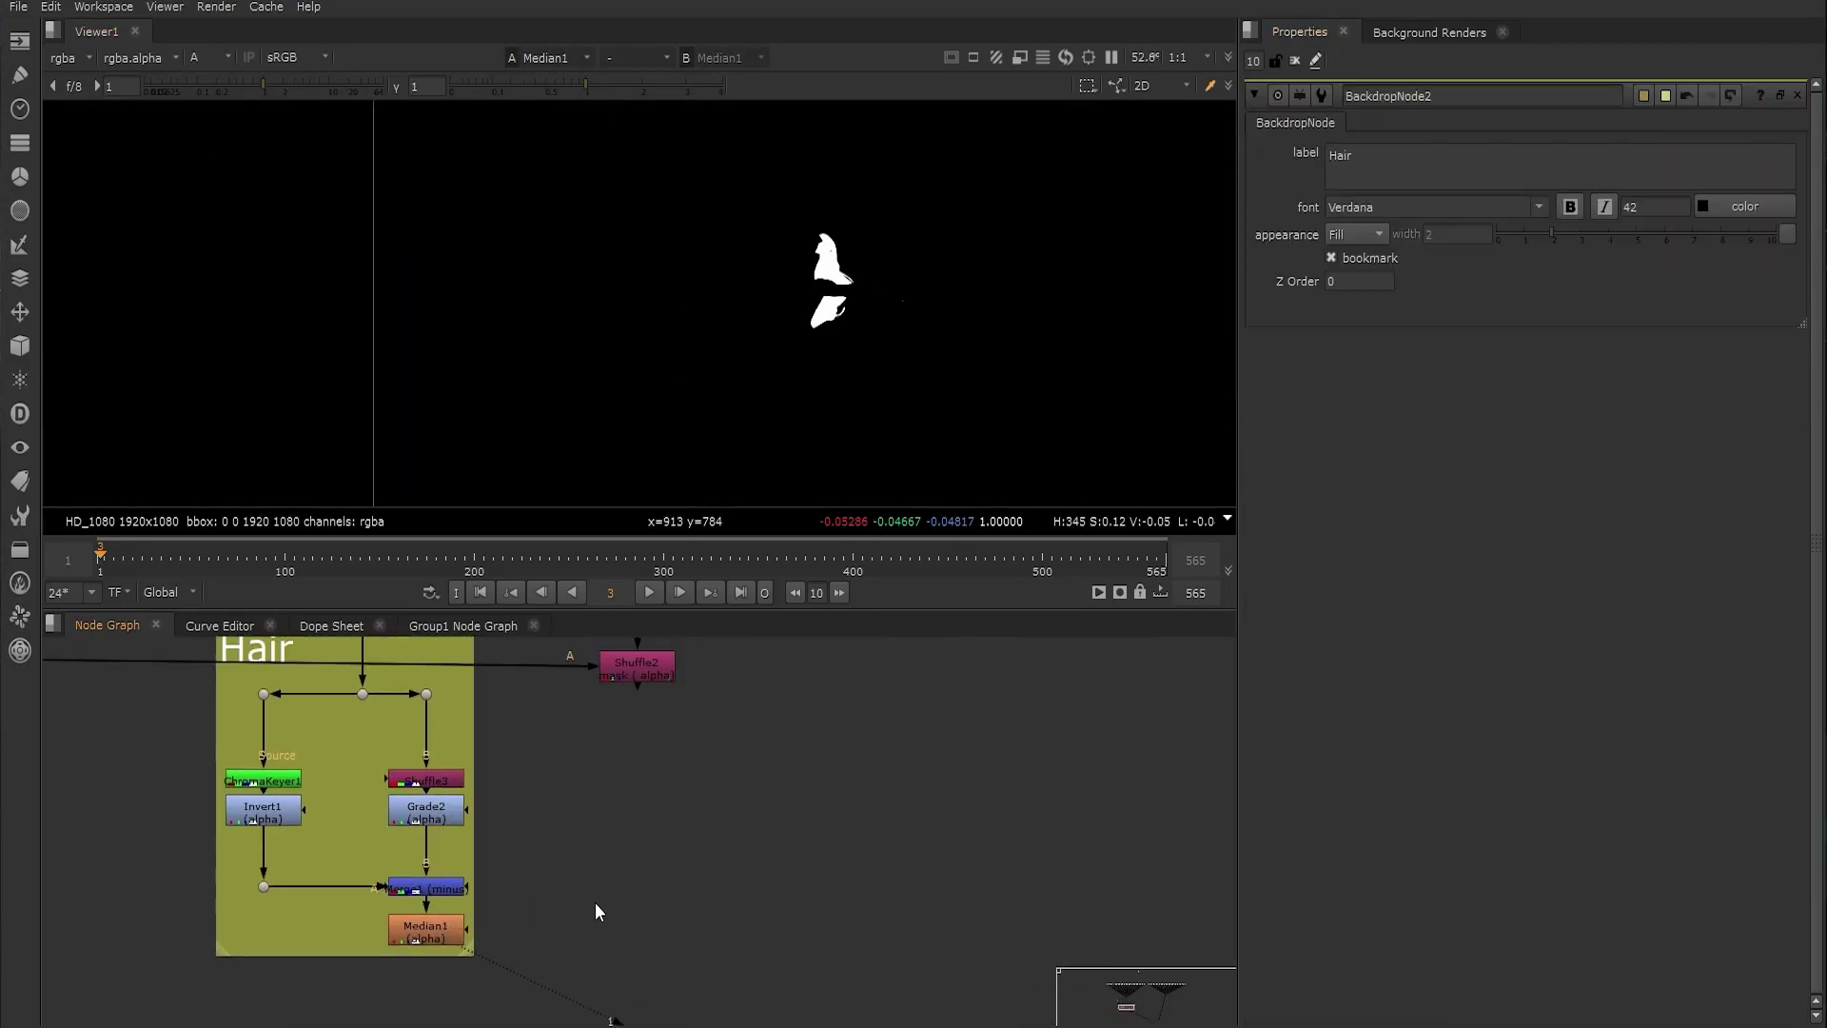
# Add a Shuffle below the mask Shuffle, connect input A to the Hair section's Median and B to the mask Shuffle, and view it
pyautogui.press('Tab')
pyautogui.write('shu')
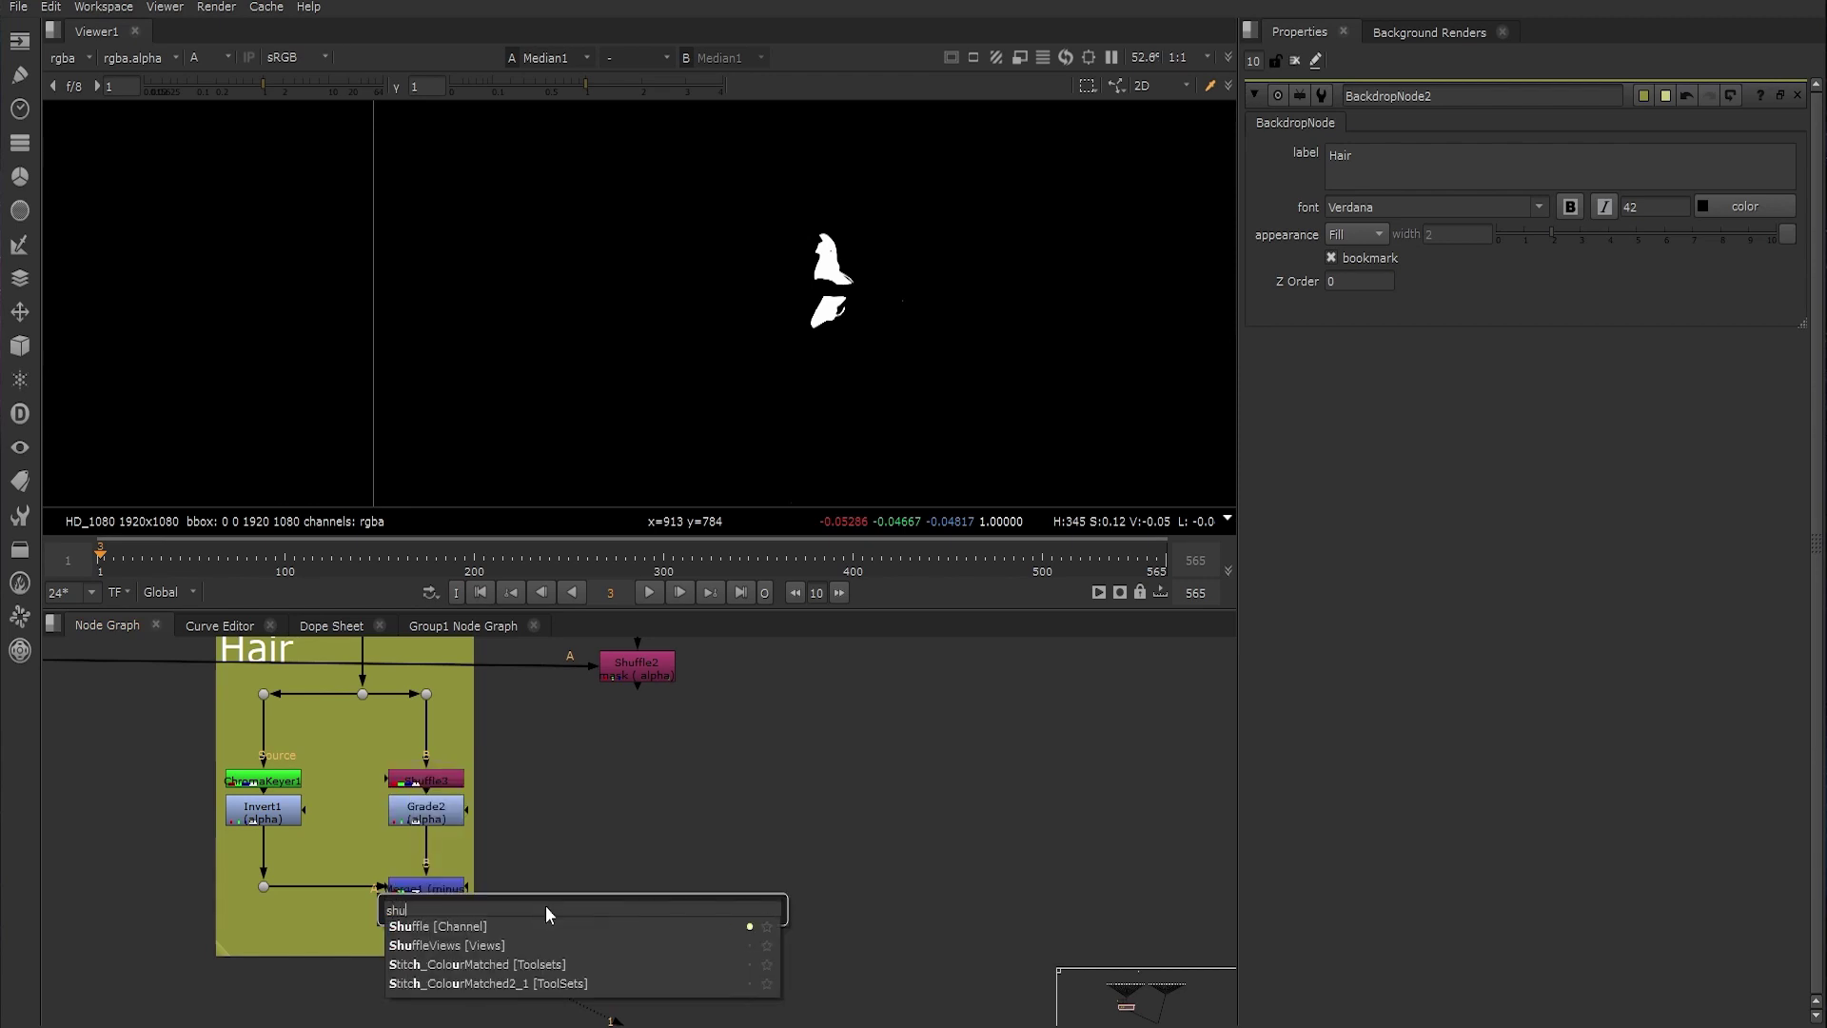
pyautogui.click(495, 927)
pyautogui.moveTo(459, 918); pyautogui.dragTo(447, 925)
pyautogui.moveTo(581, 901)
pyautogui.mouseDown()
pyautogui.moveTo(584, 935)
pyautogui.moveTo(575, 892)
pyautogui.moveTo(637, 676)
pyautogui.moveTo(583, 784)
pyautogui.moveTo(572, 888)
pyautogui.moveTo(619, 683)
pyautogui.moveTo(637, 682)
pyautogui.moveTo(638, 957)
pyautogui.moveTo(636, 927)
pyautogui.mouseUp()
pyautogui.press('1')
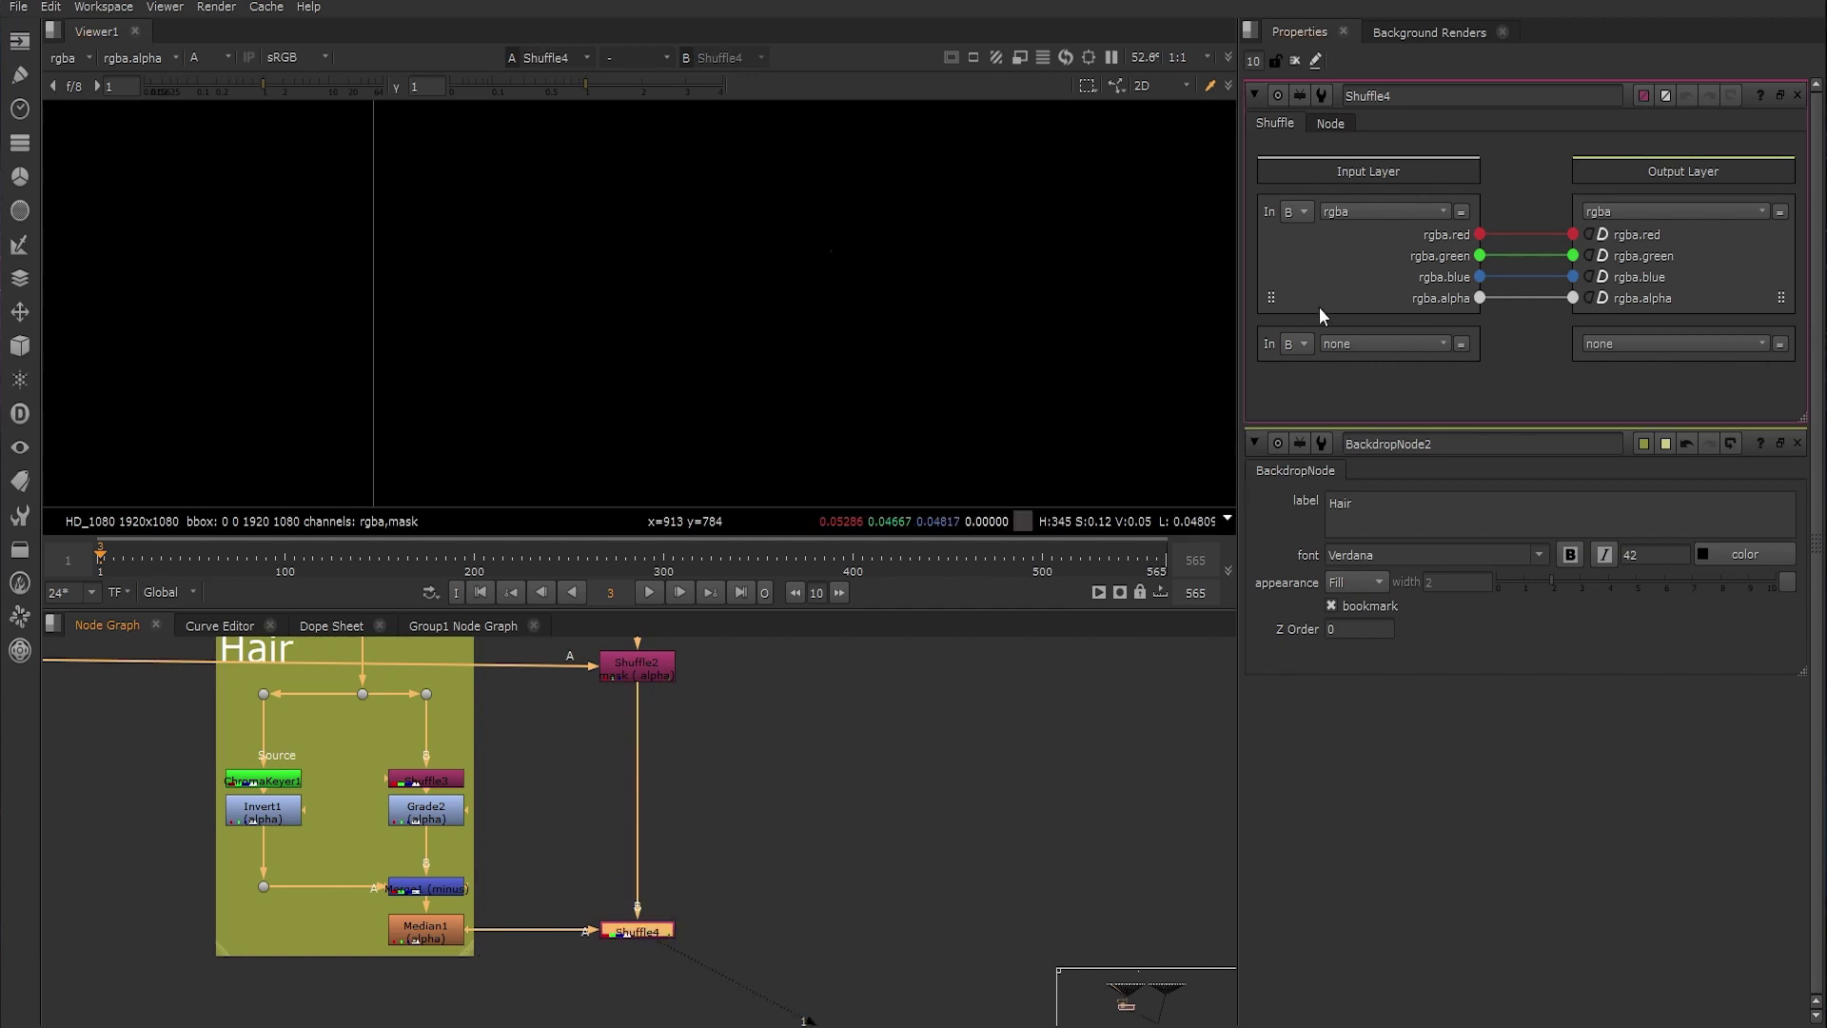
# Set the Shuffle's input to A, create a new output layer named "hair" and route rgba.alpha into hair.red
pyautogui.click(1304, 237)
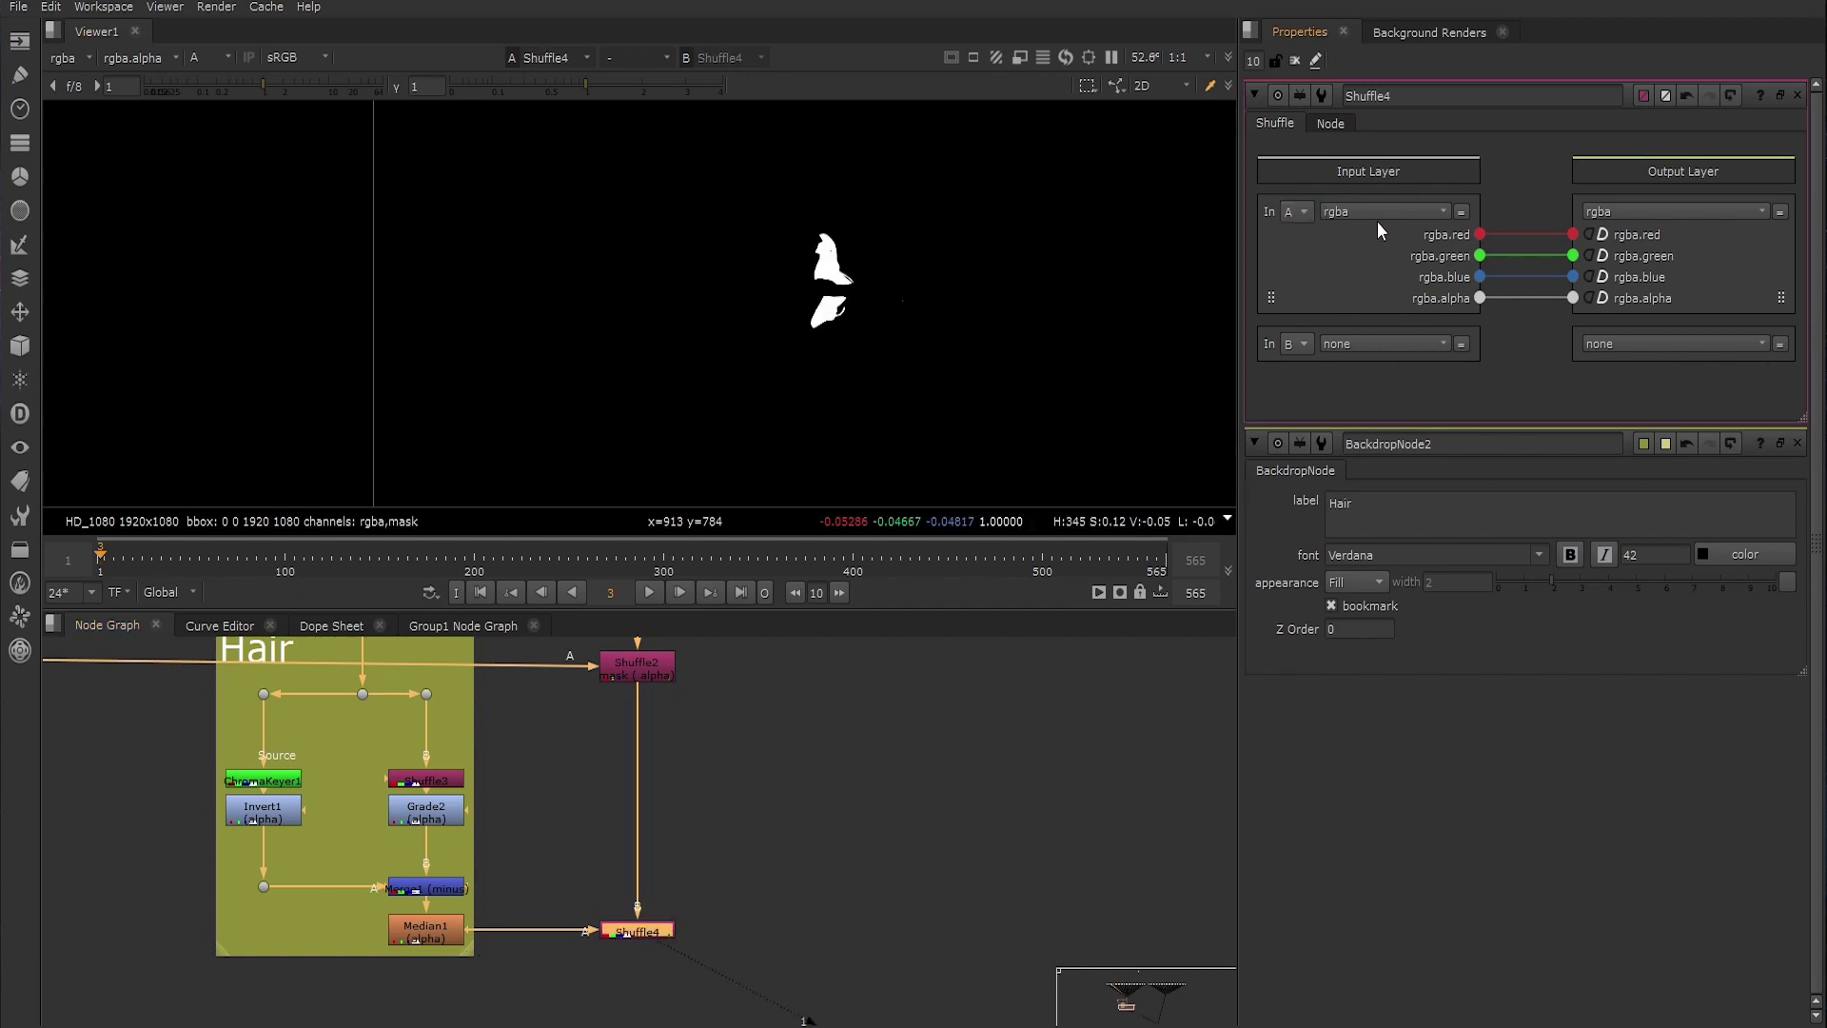
pyautogui.click(1648, 211)
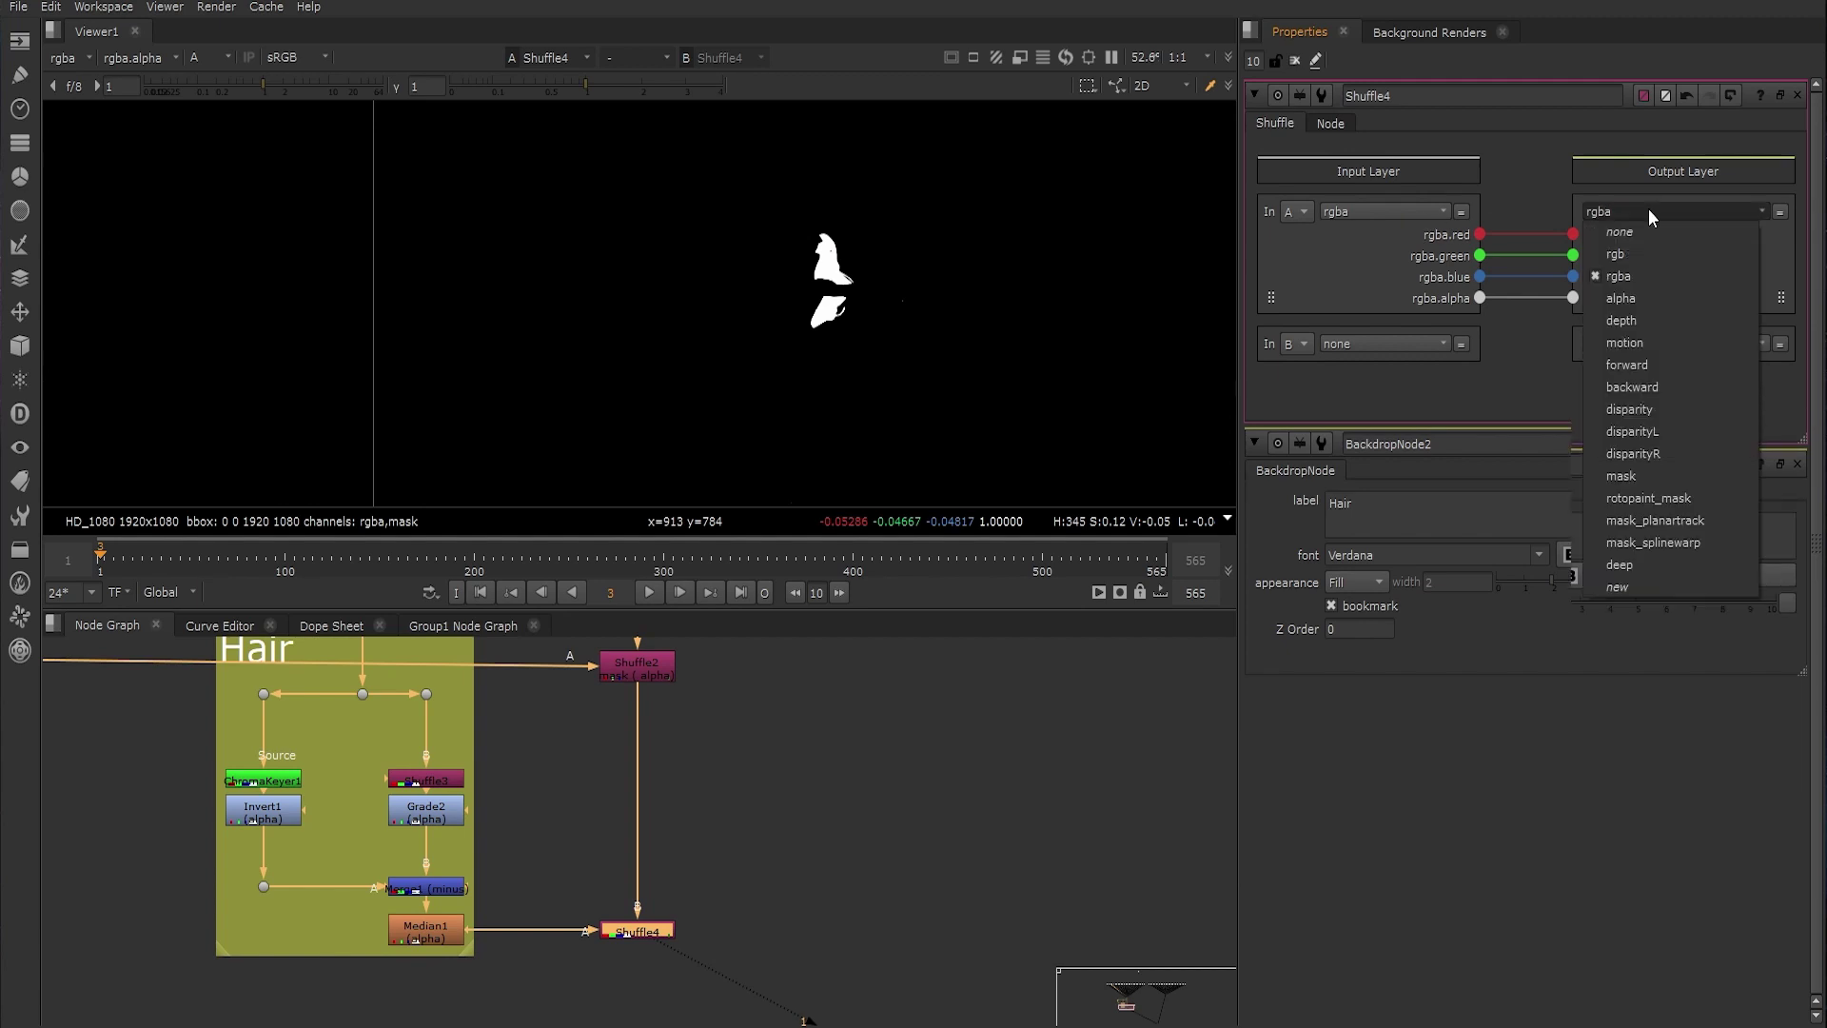
pyautogui.click(1614, 587)
pyautogui.write('hair')
pyautogui.click(1065, 427)
pyautogui.click(990, 634)
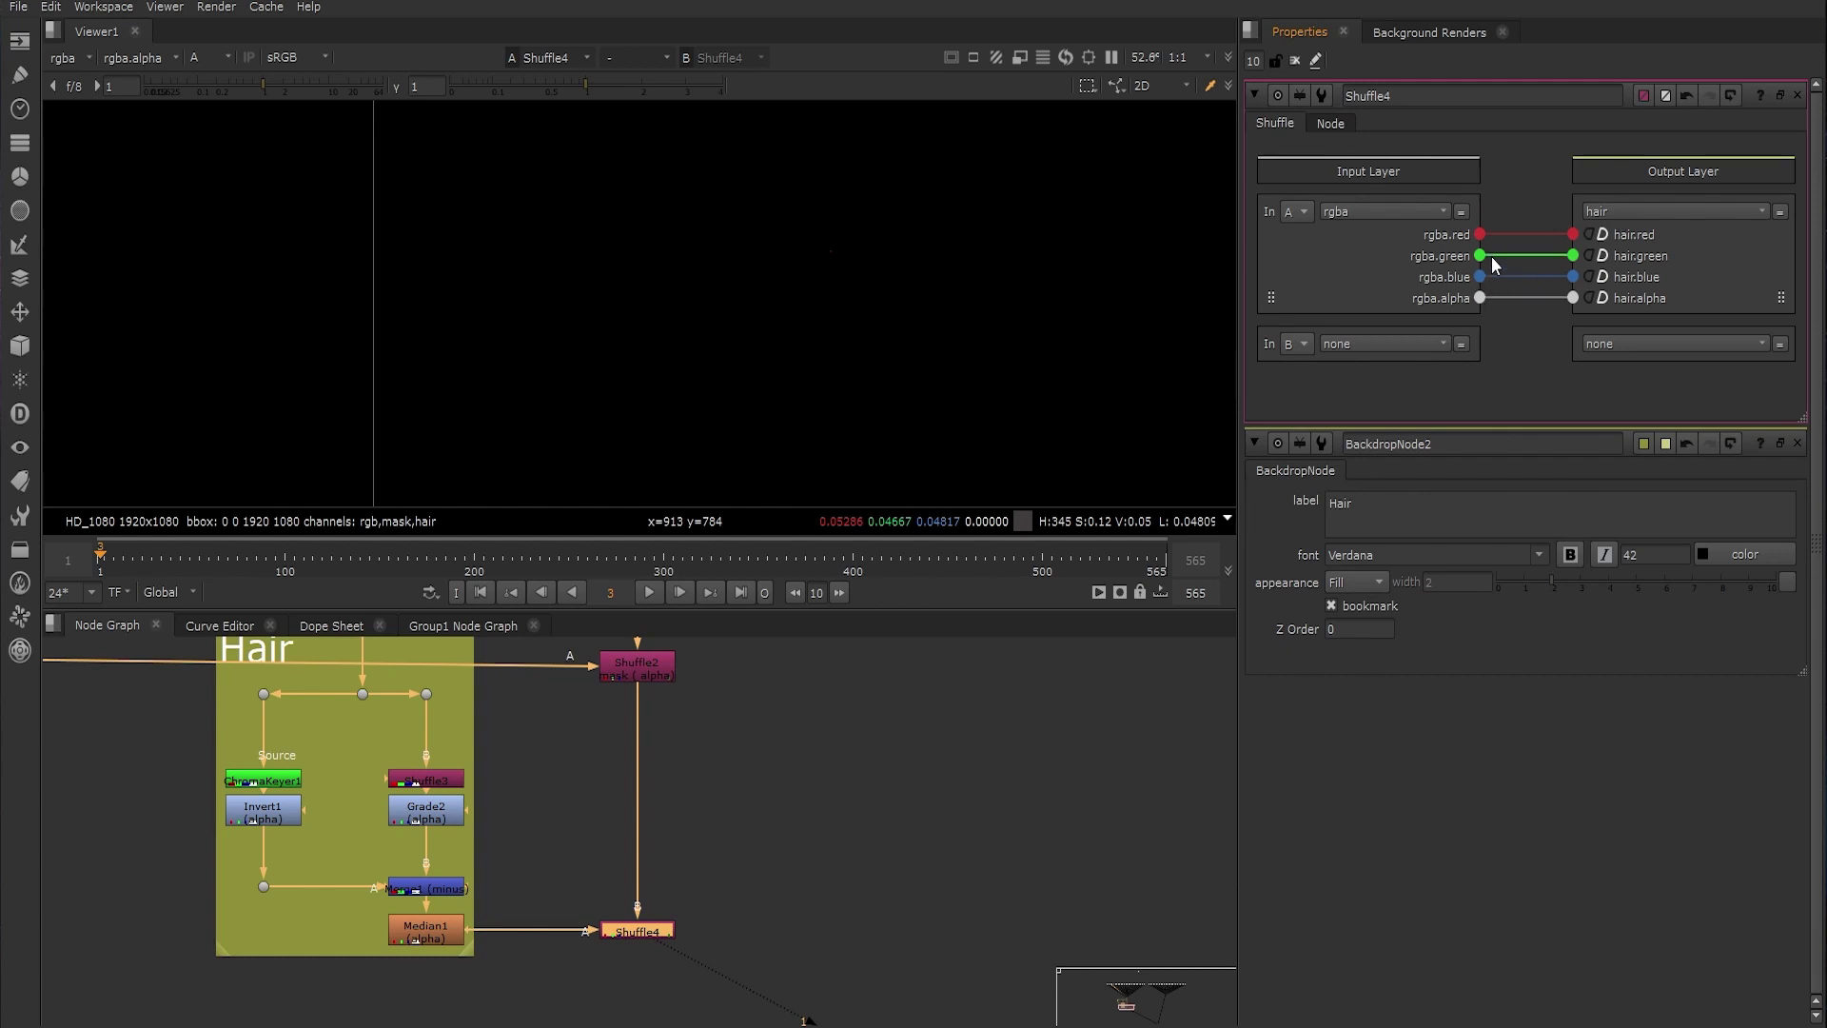
pyautogui.moveTo(1480, 298); pyautogui.dragTo(1574, 234)
# Display the hair layer in the Viewer and step back through the mask and rgb layers to compare them
pyautogui.press('a')
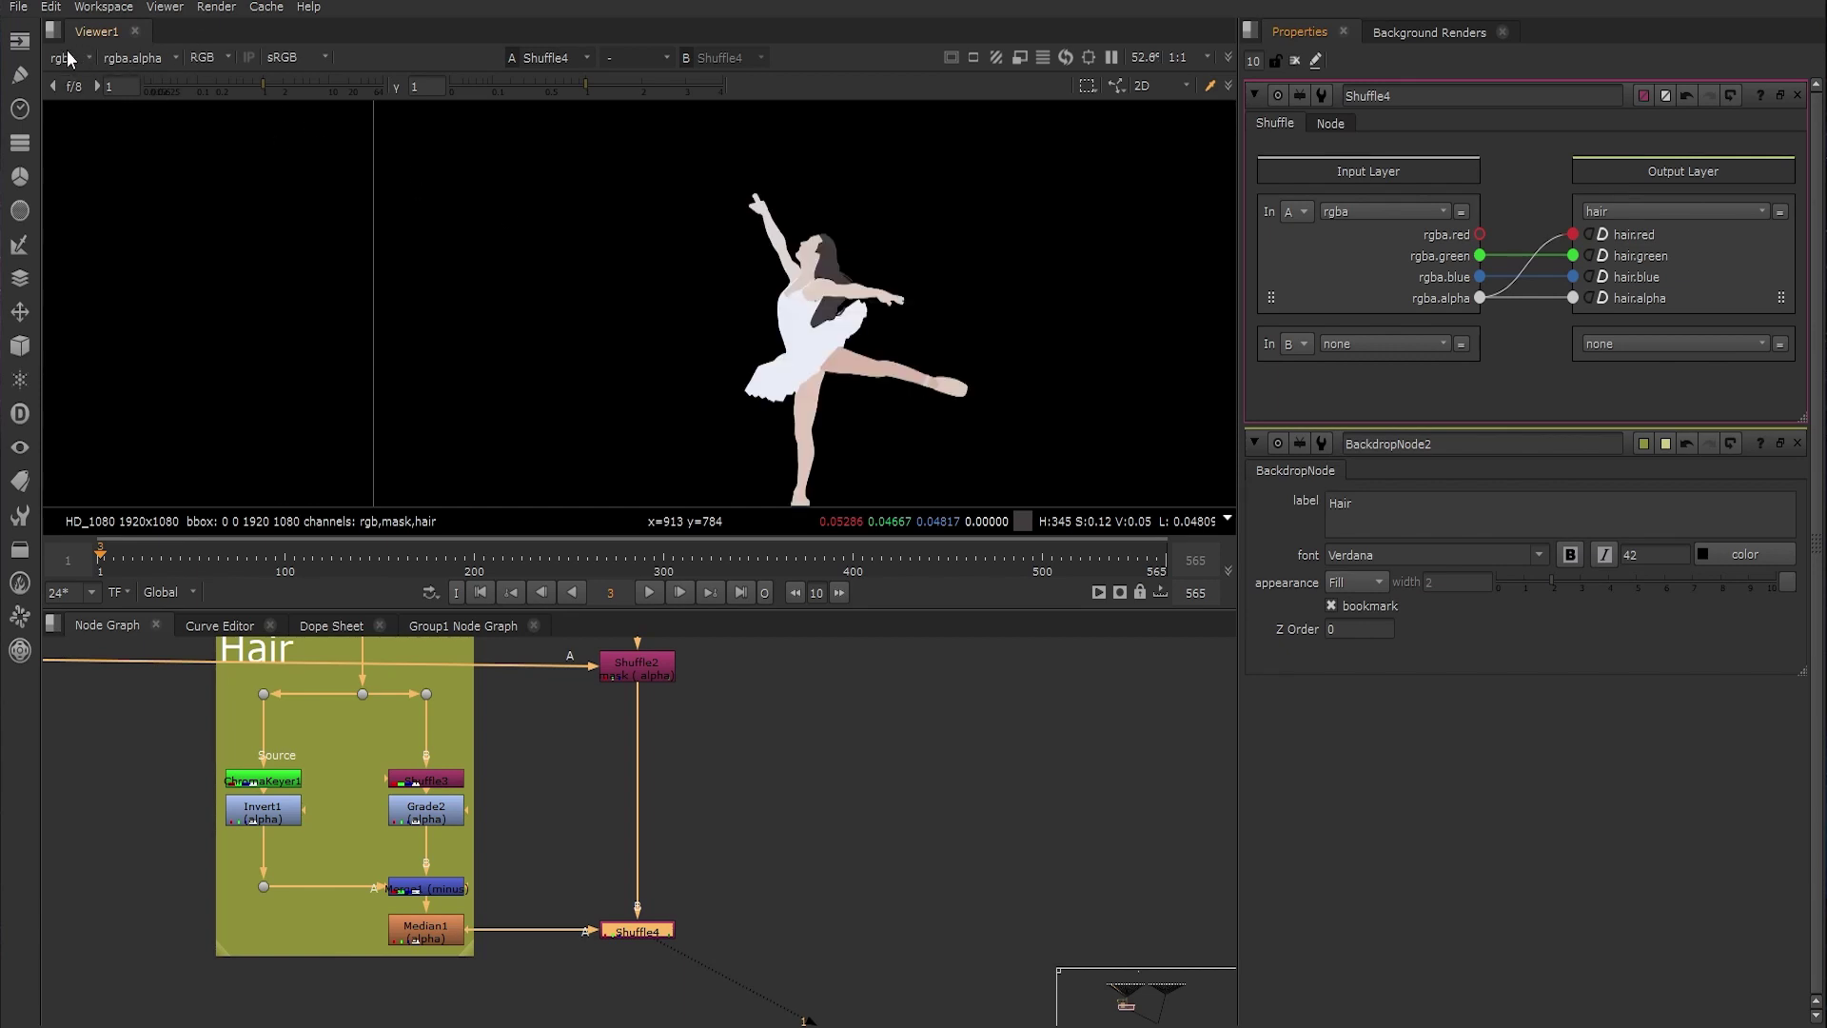
pyautogui.click(57, 59)
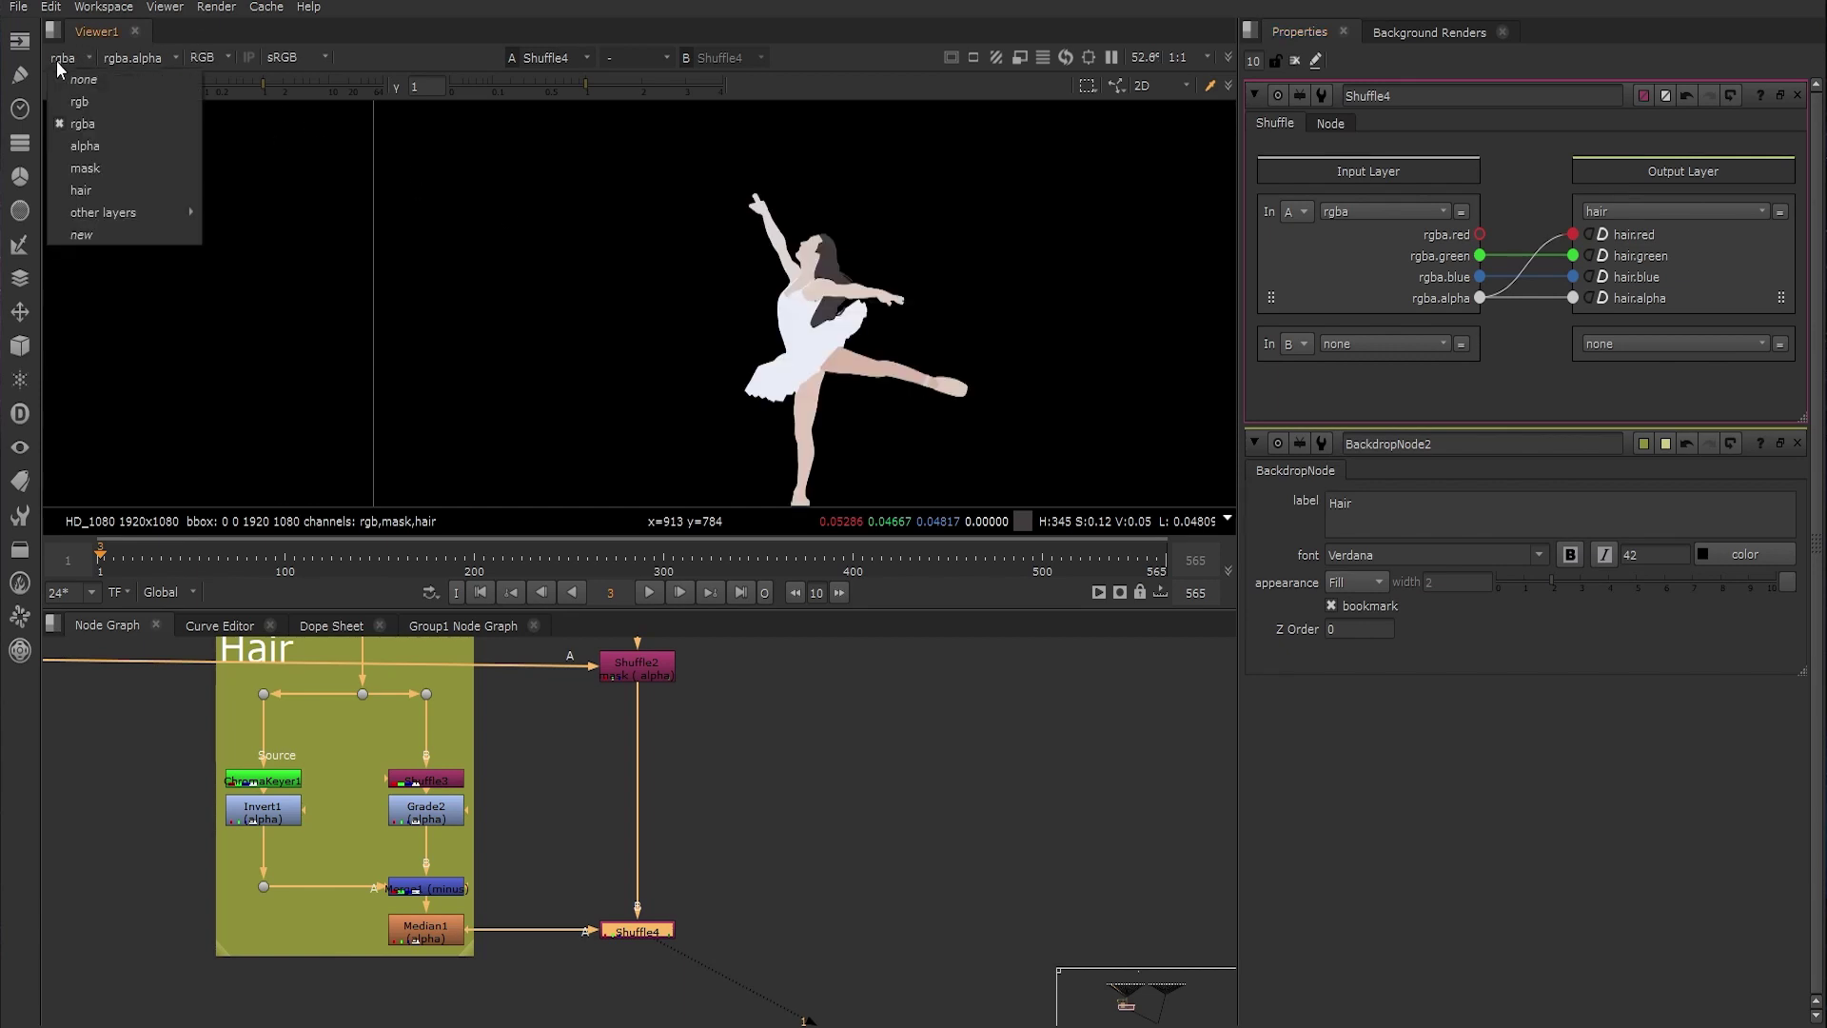
pyautogui.click(105, 191)
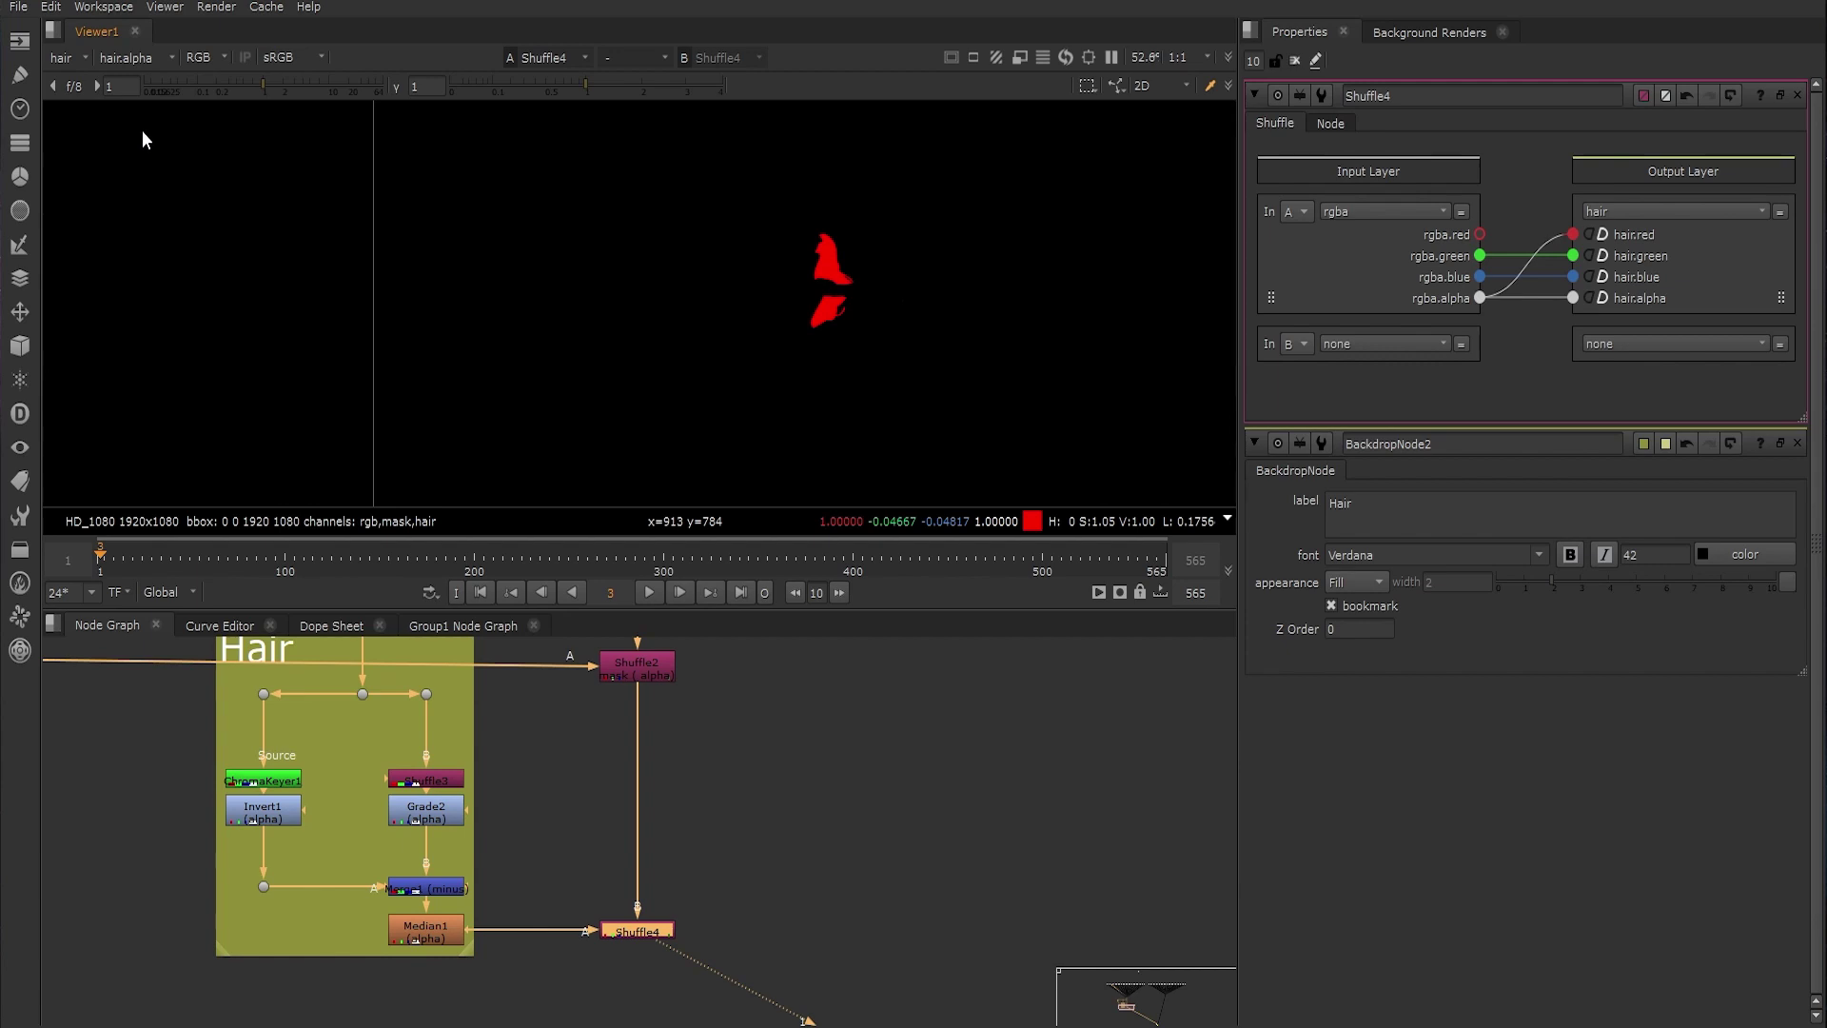
pyautogui.press('pageup')
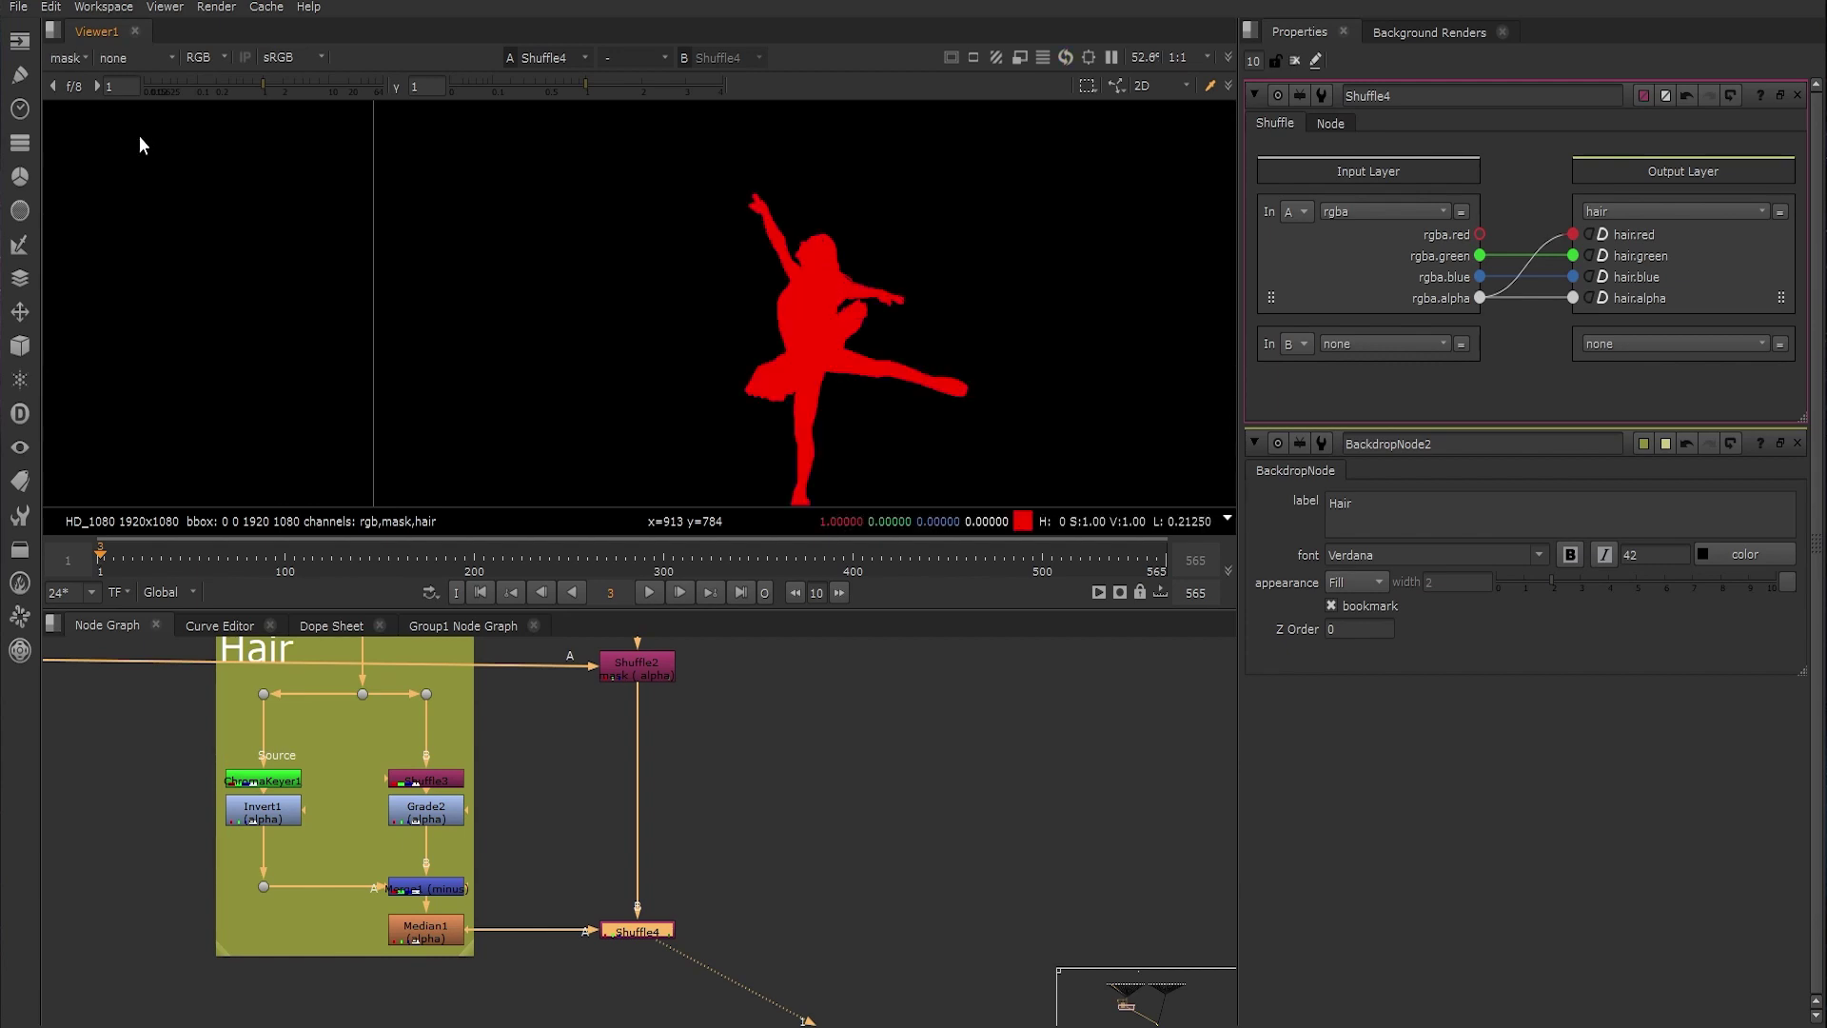
pyautogui.press('pageup')
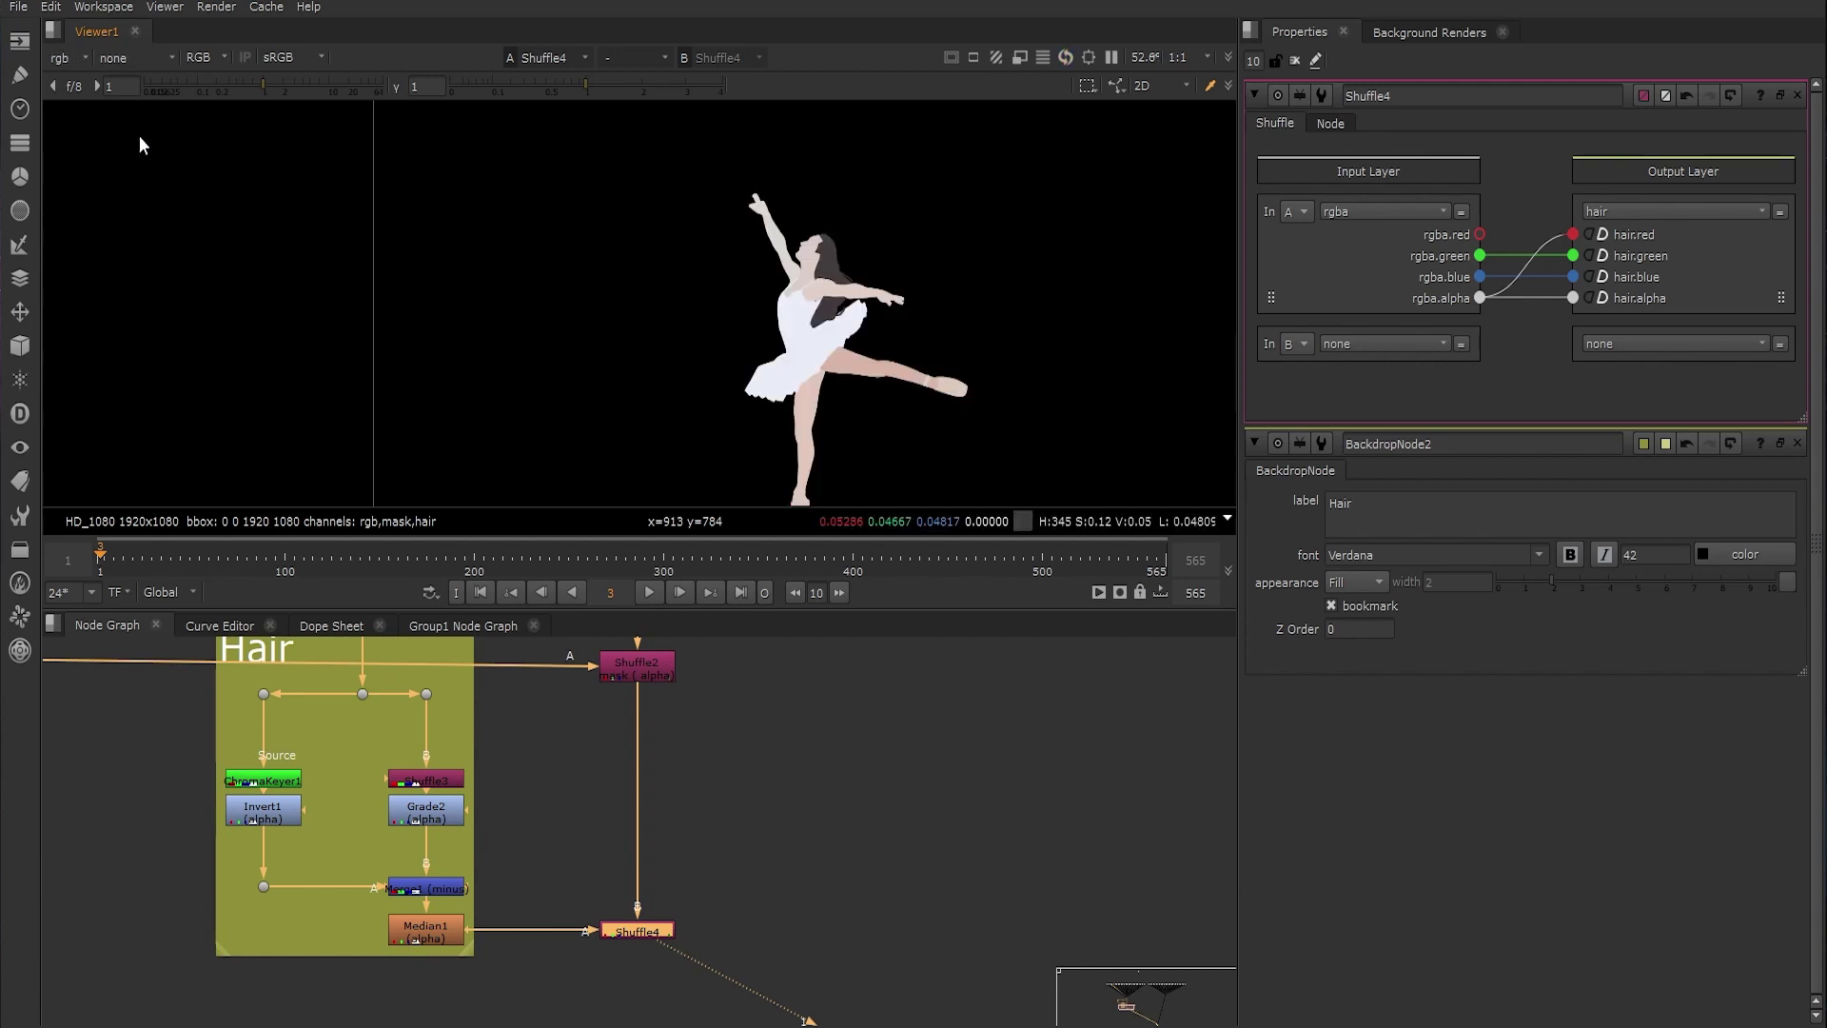
pyautogui.press('pageup')
# In the body layer's Shuffle, route only input A's alpha, into body.red and body.alpha
pyautogui.click(1294, 60)
pyautogui.scroll(-3, 666, 857)
pyautogui.moveTo(238, 657); pyautogui.dragTo(518, 868, button='middle')
pyautogui.moveTo(518, 756); pyautogui.dragTo(614, 683, button='middle')
pyautogui.press('1')
pyautogui.press('b')
pyautogui.scroll(4, 930, 326)
pyautogui.moveTo(1480, 277); pyautogui.dragTo(1573, 298)
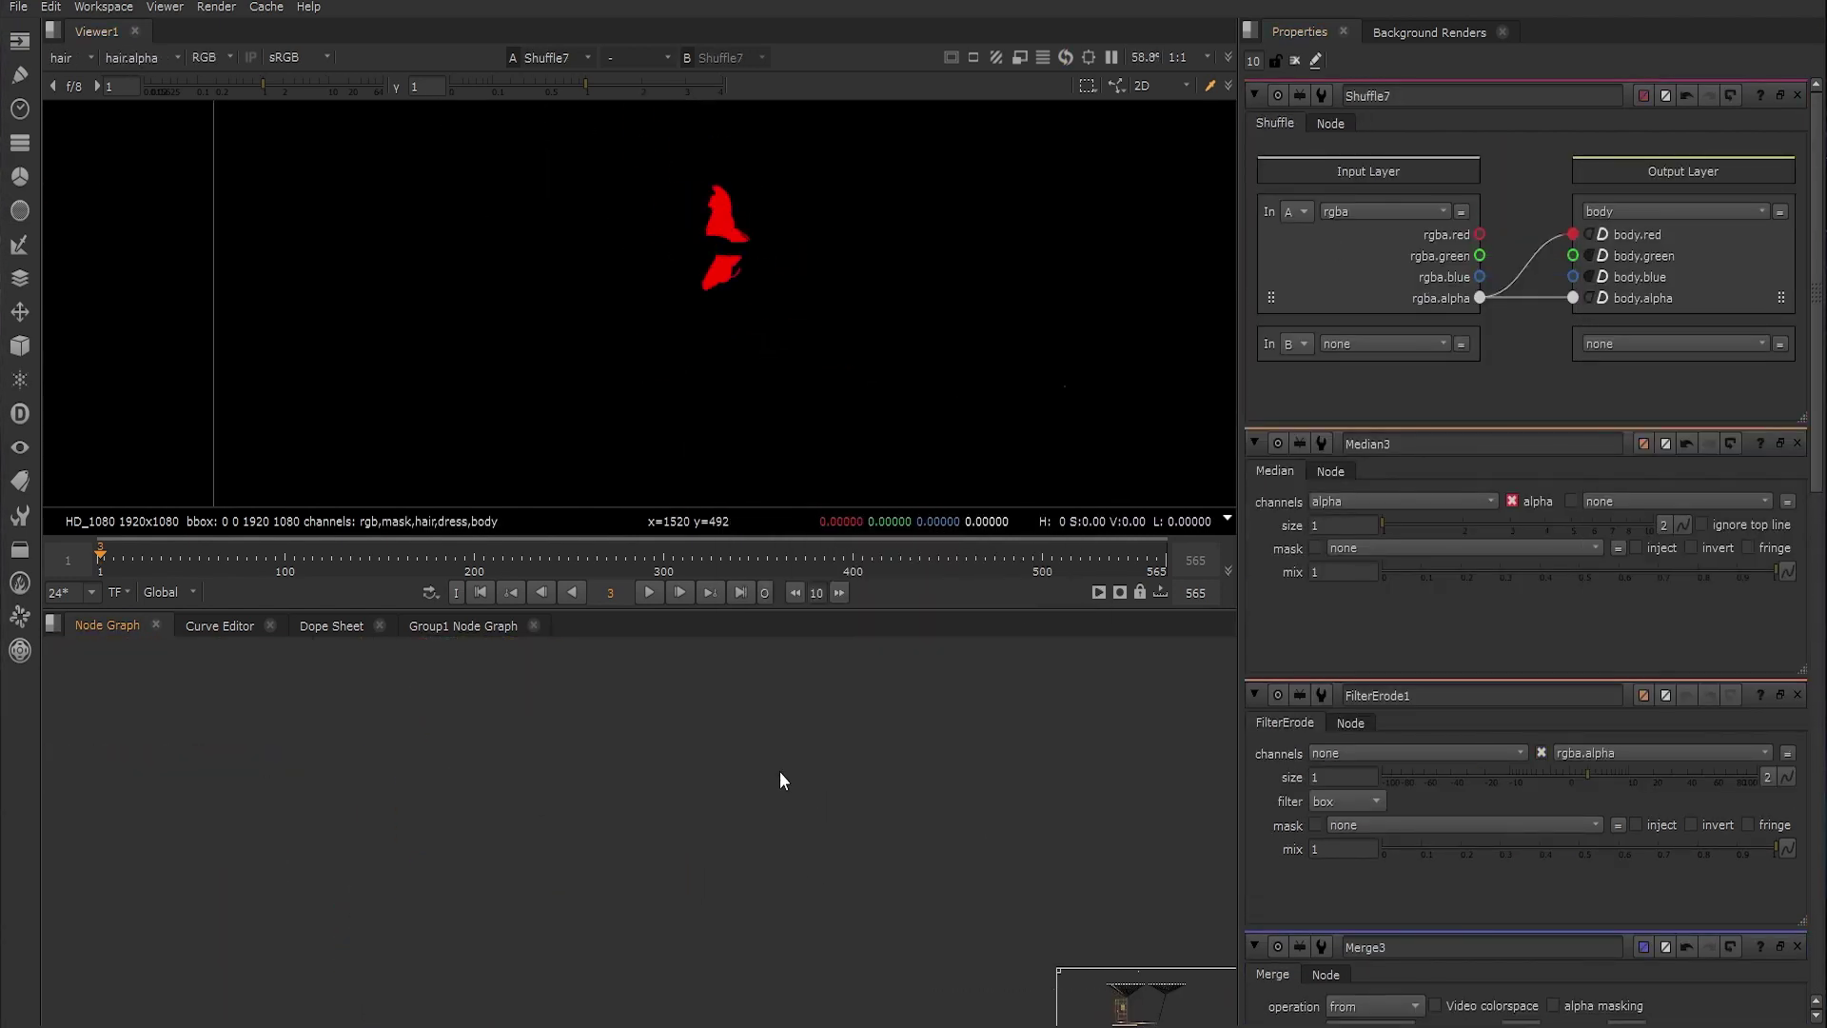
# Add a LayerContactSheet fed by the body Shuffle and view its output with the rgba layer displayed
pyautogui.press('Tab')
pyautogui.write('layer')
pyautogui.press('Return')
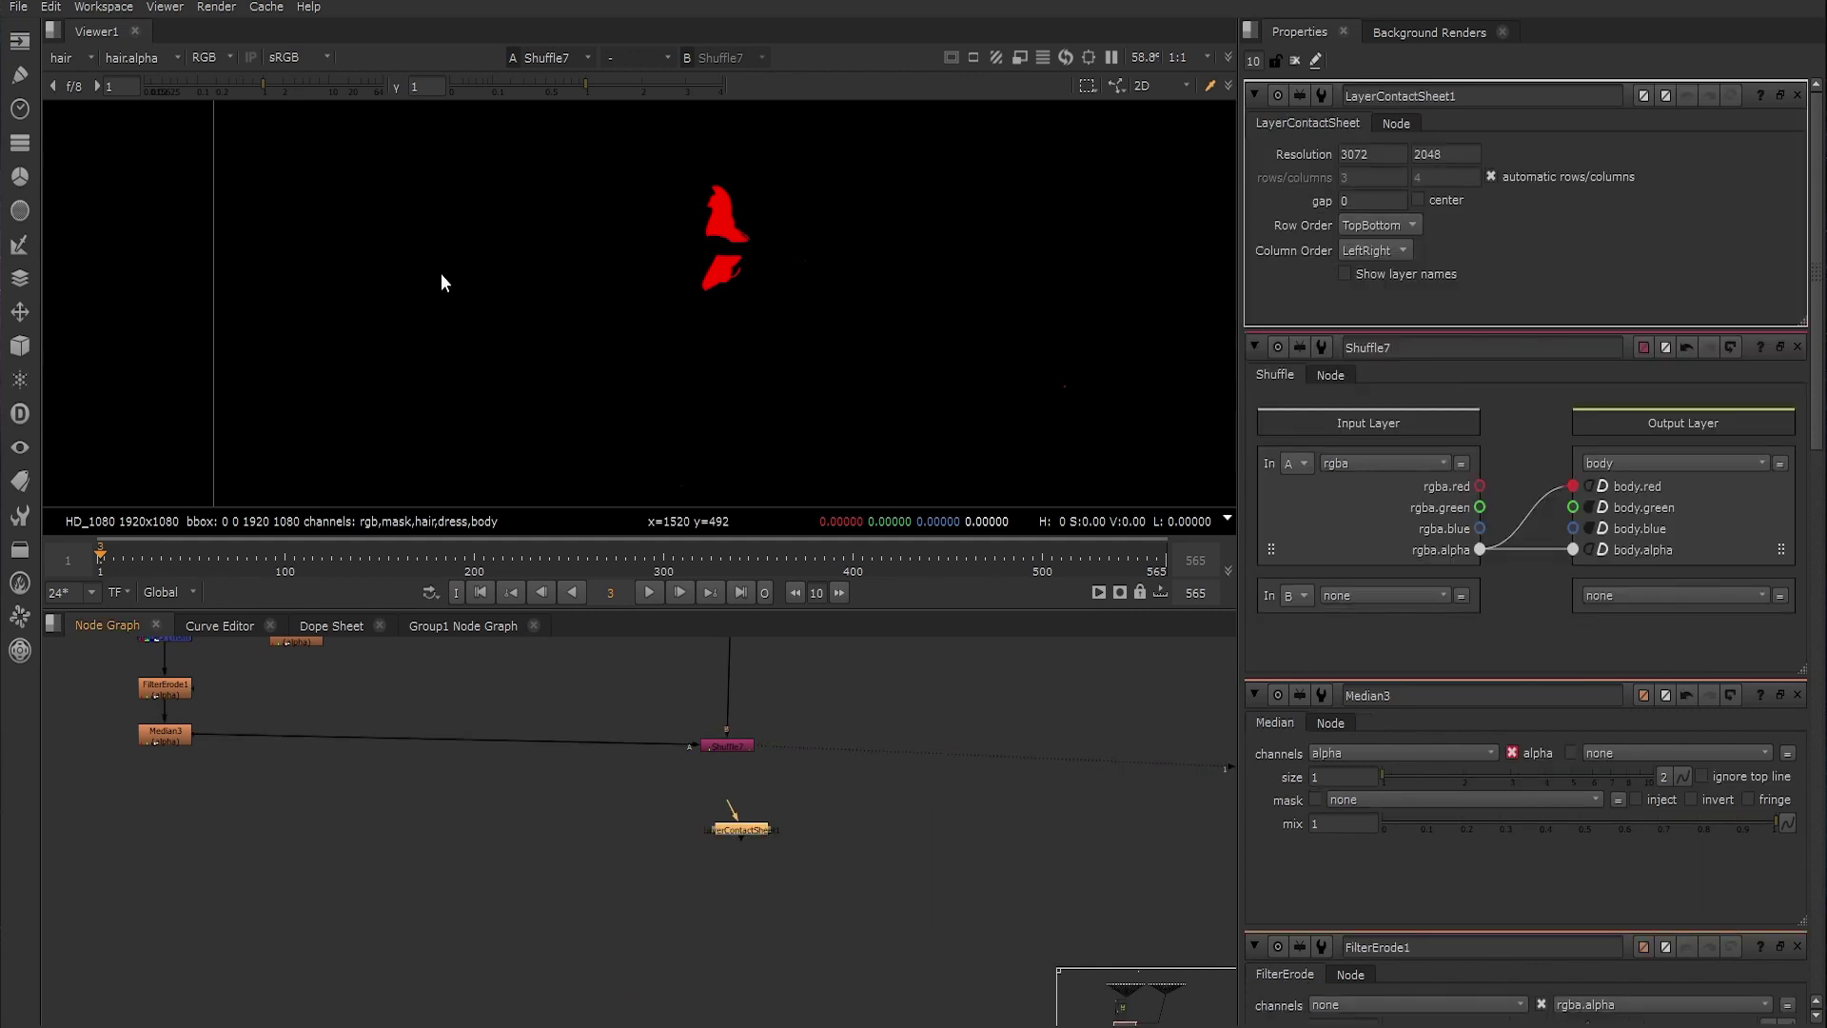
pyautogui.moveTo(734, 811); pyautogui.dragTo(614, 868)
pyautogui.press('1')
pyautogui.click(701, 760)
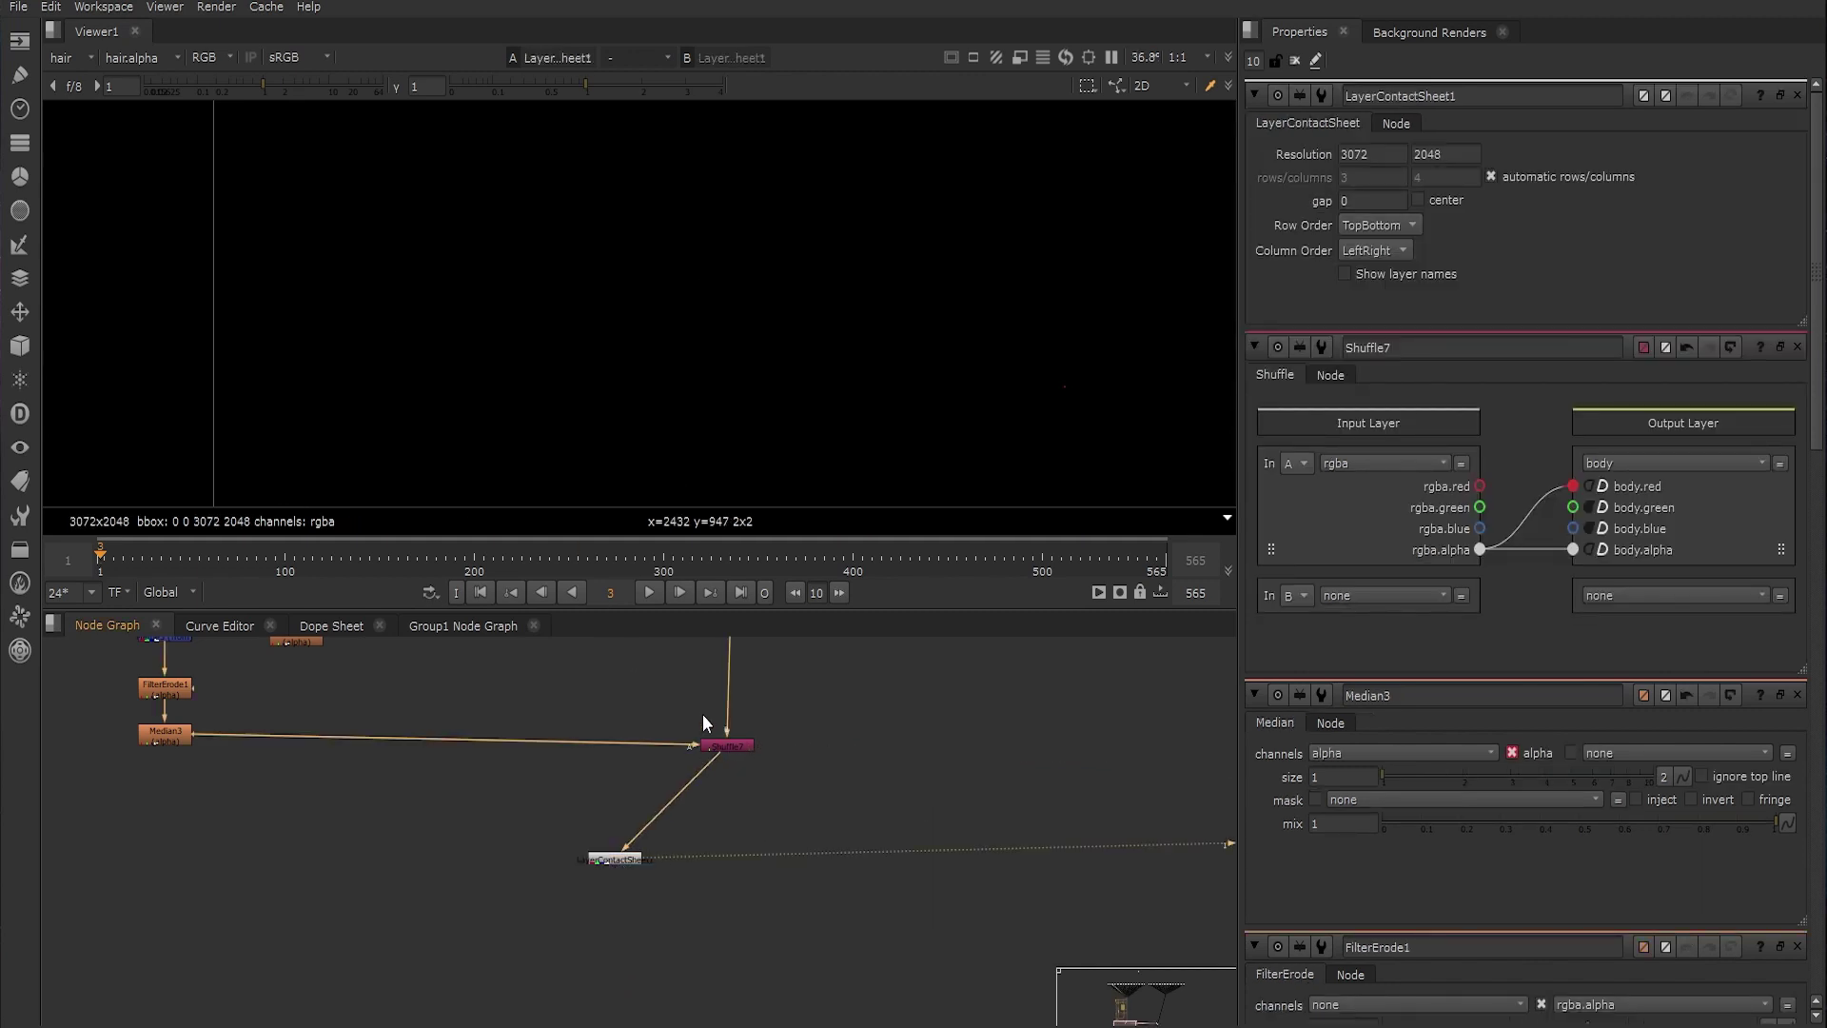
pyautogui.click(60, 57)
pyautogui.click(106, 124)
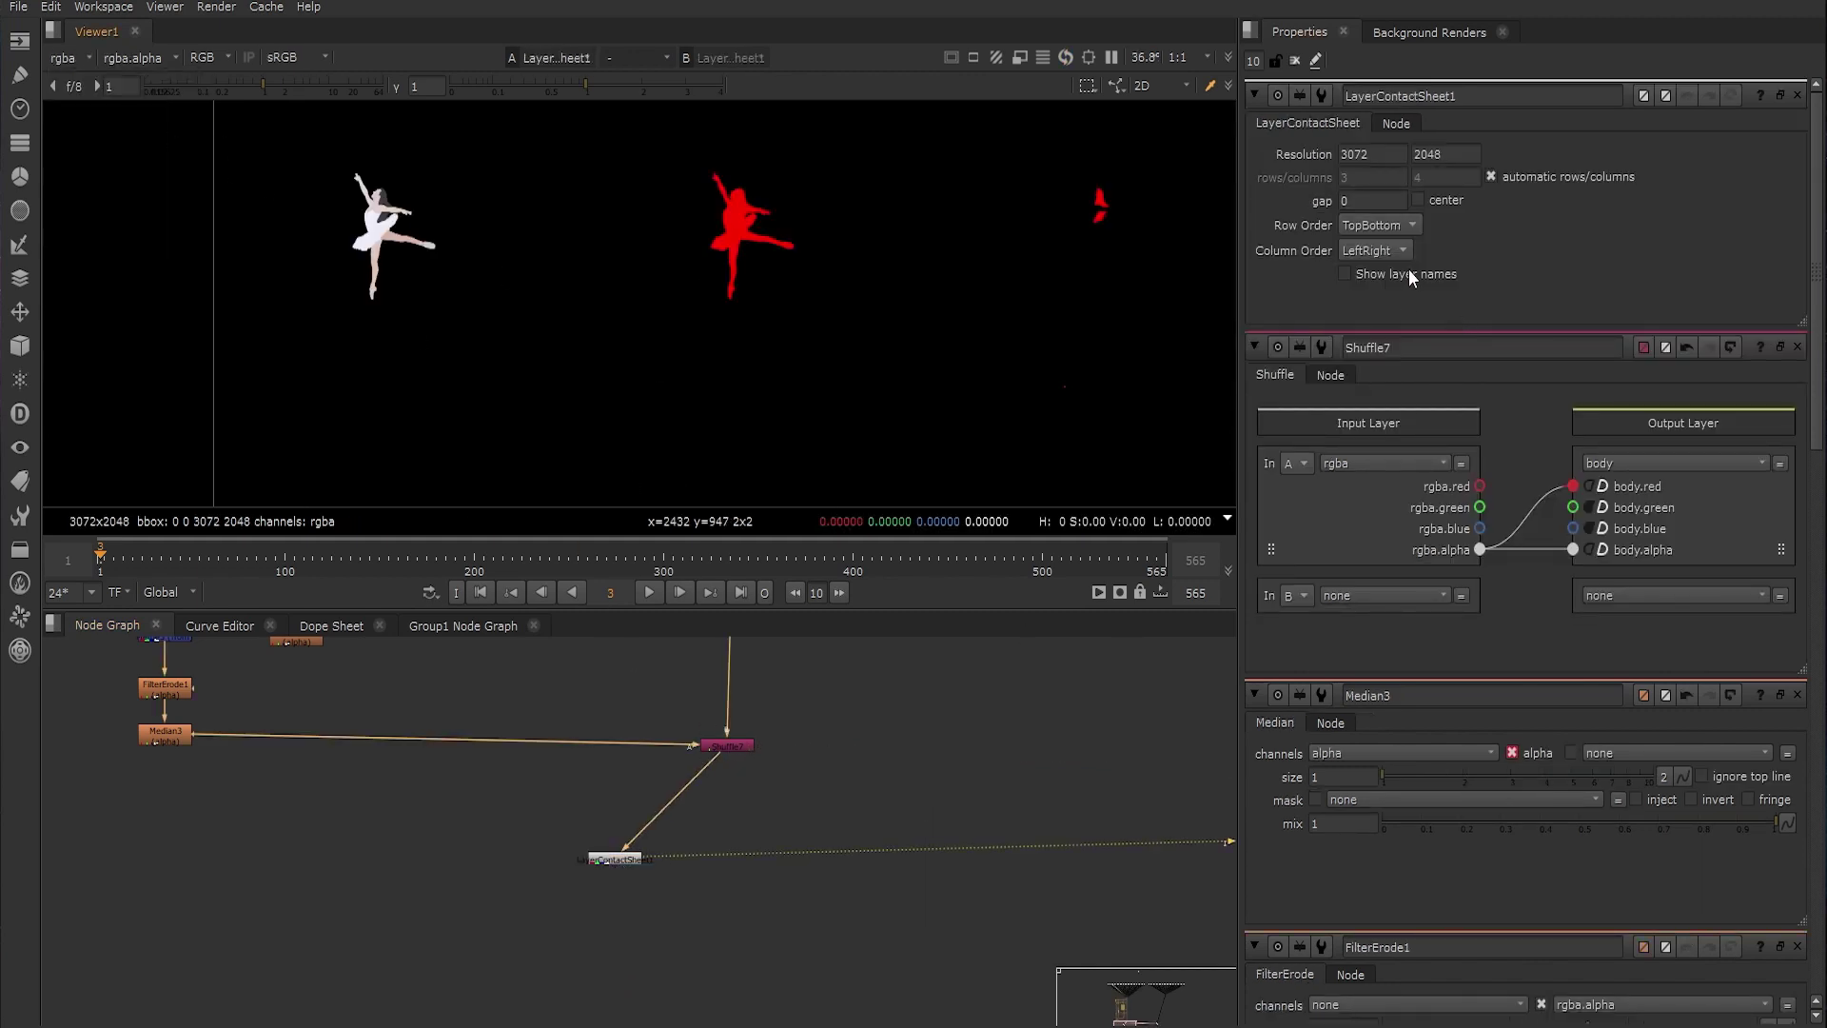
# Show the layer names in the contact sheet, inspect all layers in the enlarged Viewer and reposition the contact sheet node
pyautogui.click(1344, 273)
pyautogui.press('space')
pyautogui.press('f')
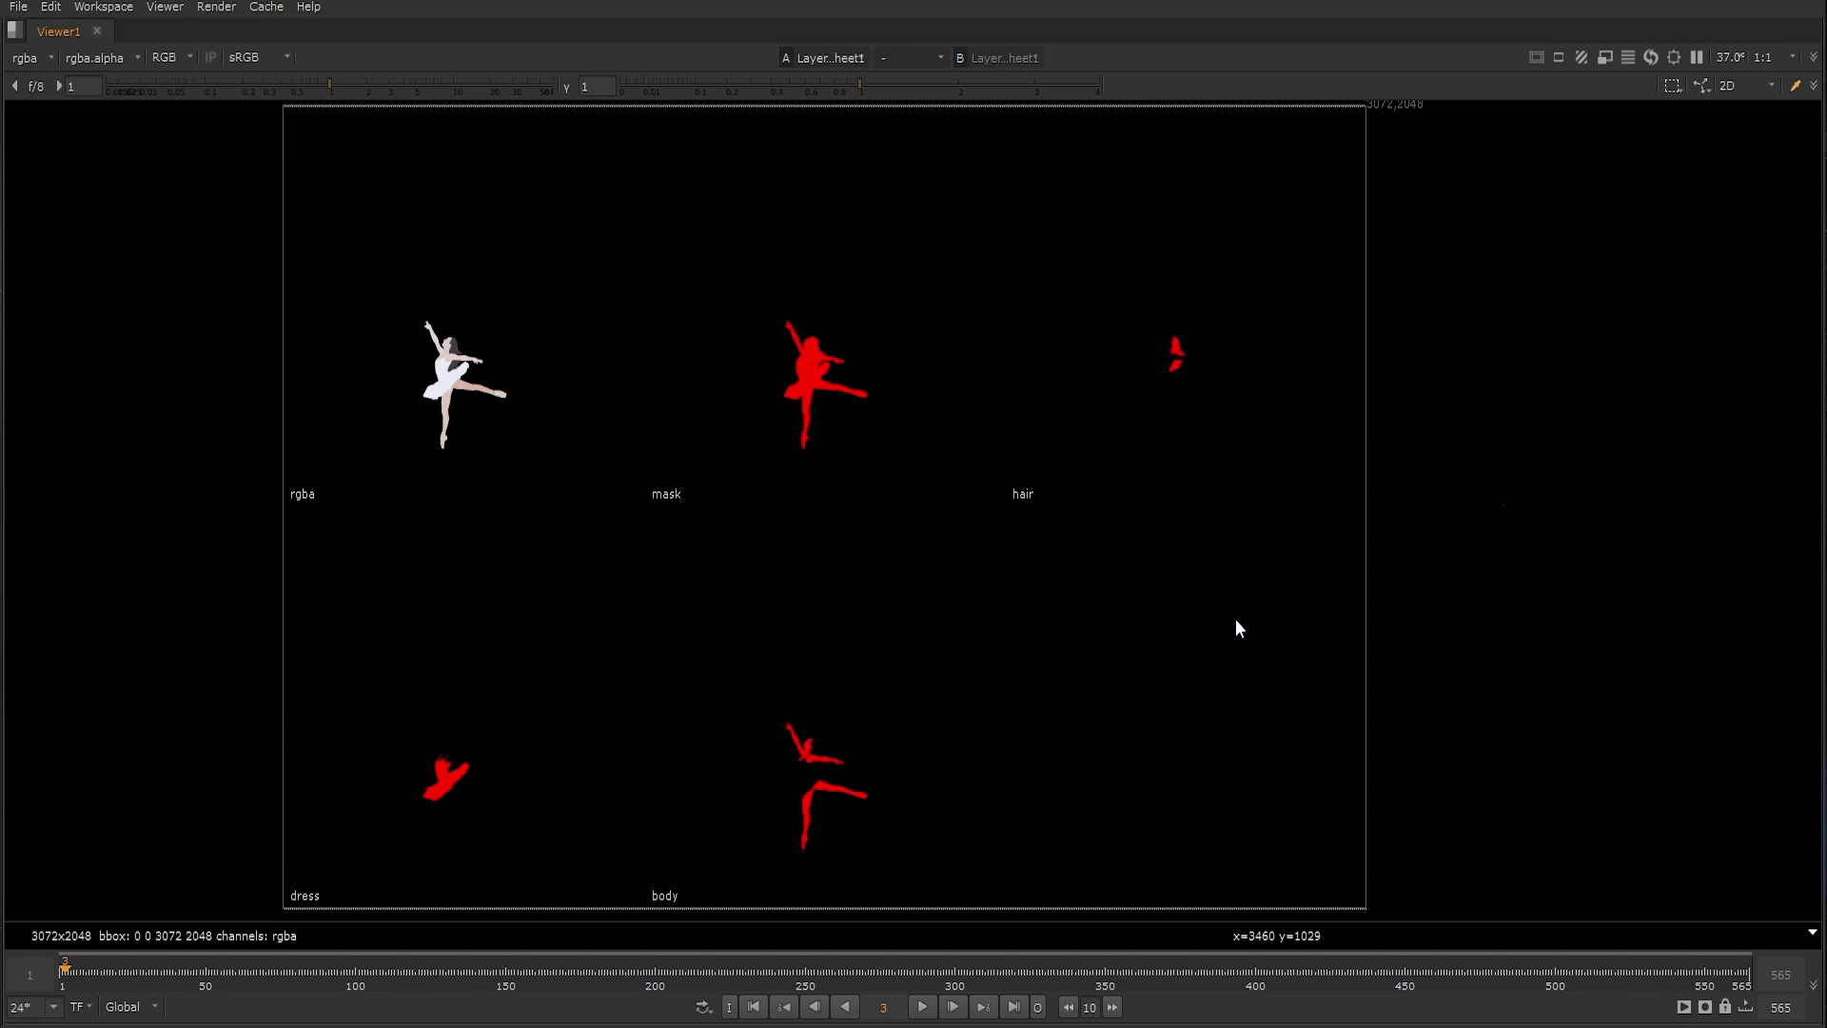
pyautogui.press('space')
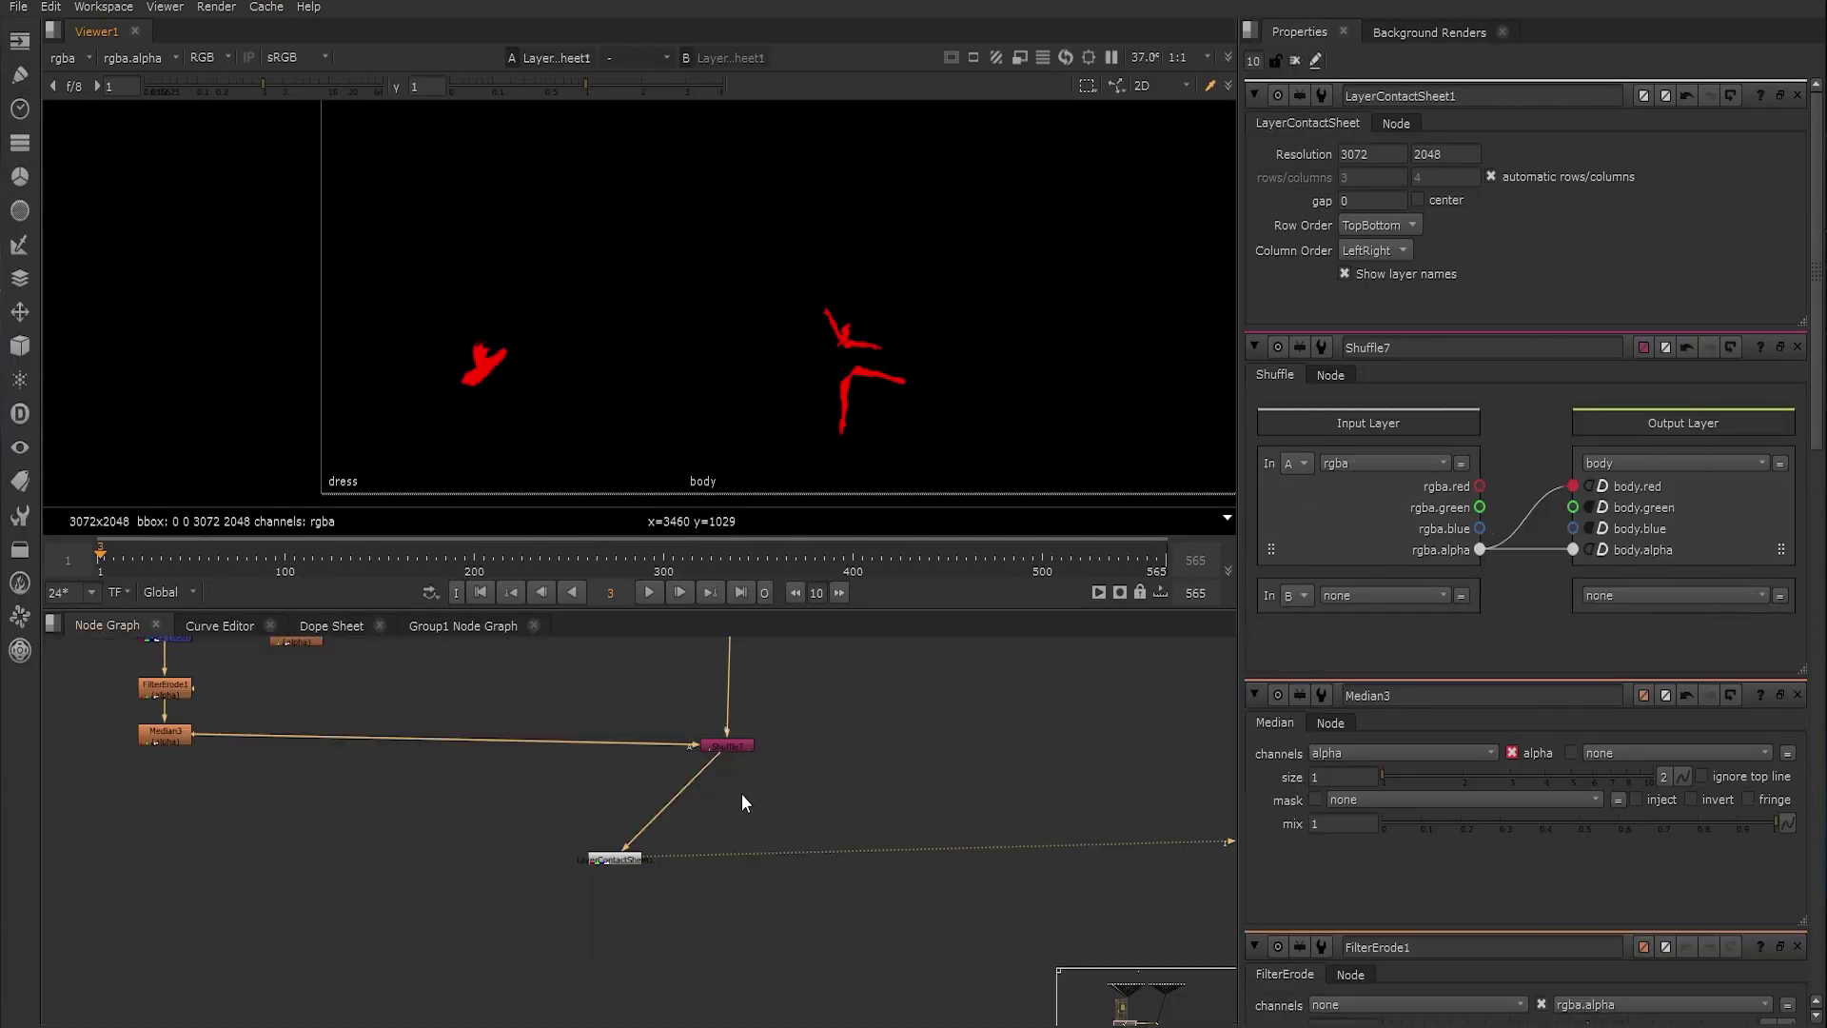
pyautogui.moveTo(615, 860); pyautogui.dragTo(573, 893)
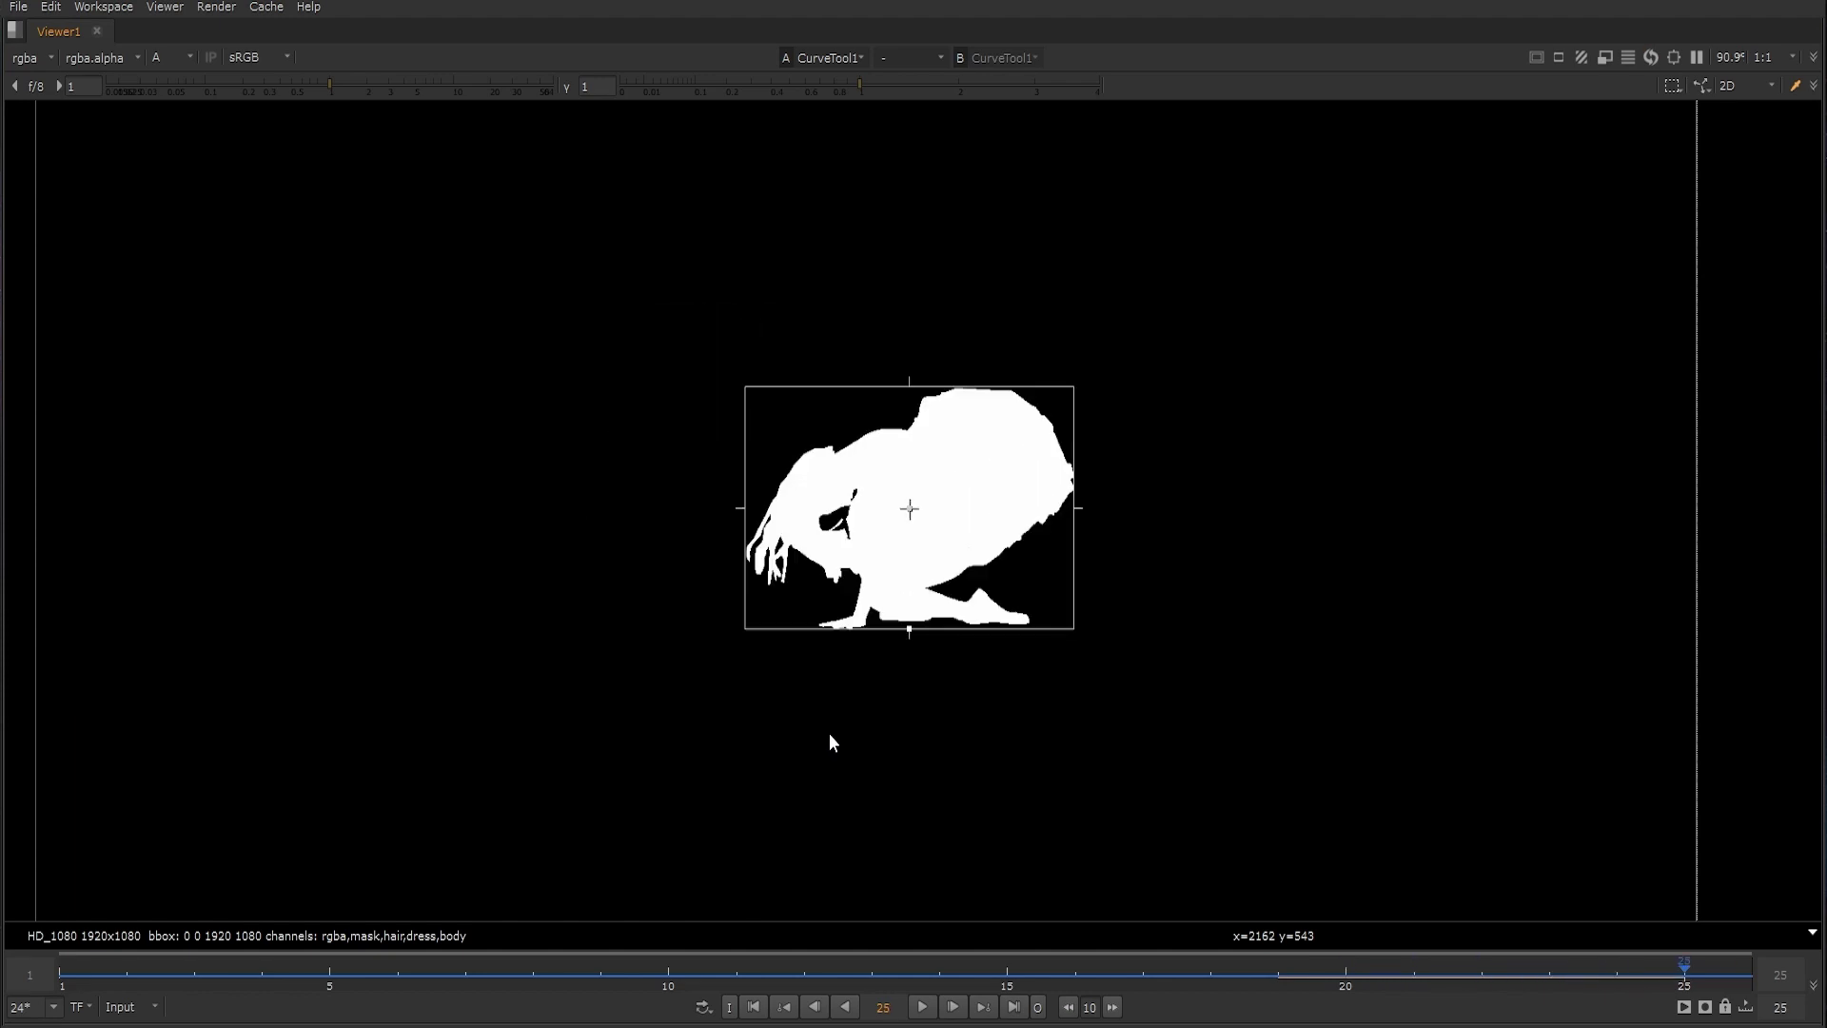
# Return to the node graph, shift the contact sheet aside and add a Crop node below the body Shuffle
pyautogui.press('space')
pyautogui.moveTo(680, 826); pyautogui.dragTo(587, 887, button='middle')
pyautogui.moveTo(585, 883); pyautogui.dragTo(519, 874)
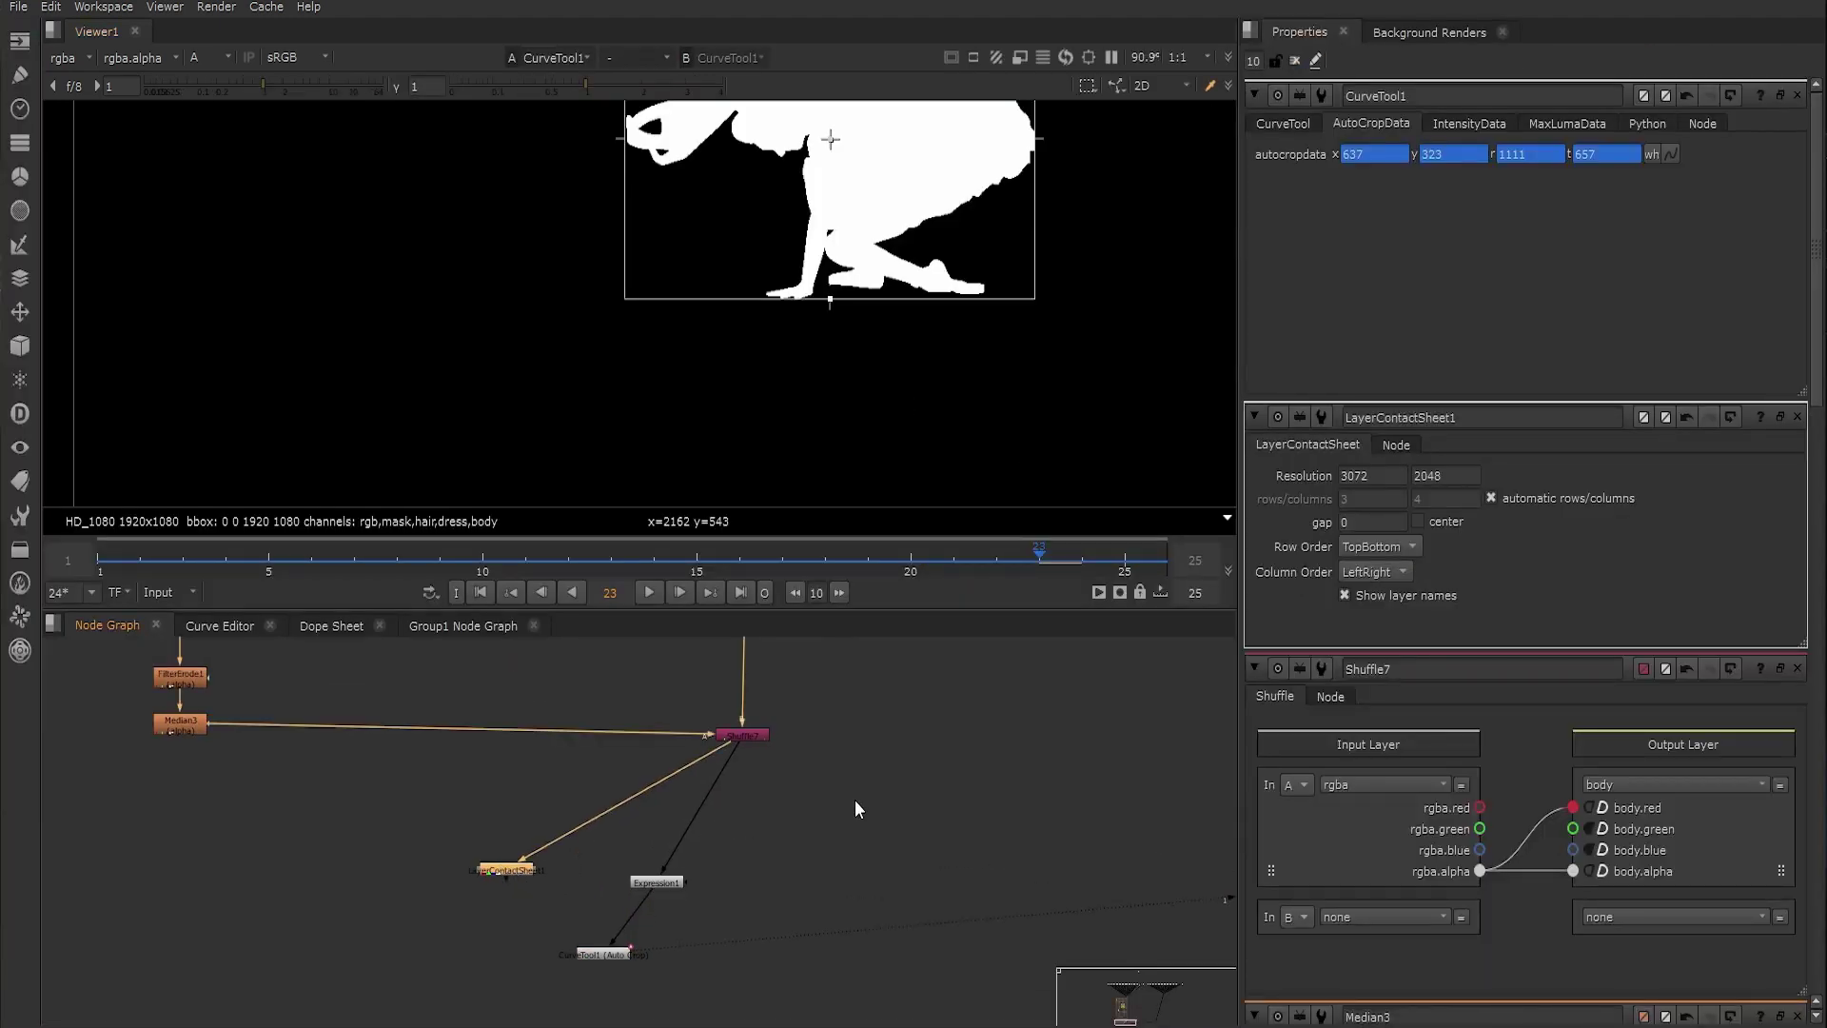
pyautogui.click(744, 838)
pyautogui.moveTo(744, 849); pyautogui.dragTo(682, 844, button='middle')
pyautogui.press('Tab')
pyautogui.write('crop')
pyautogui.press('Return')
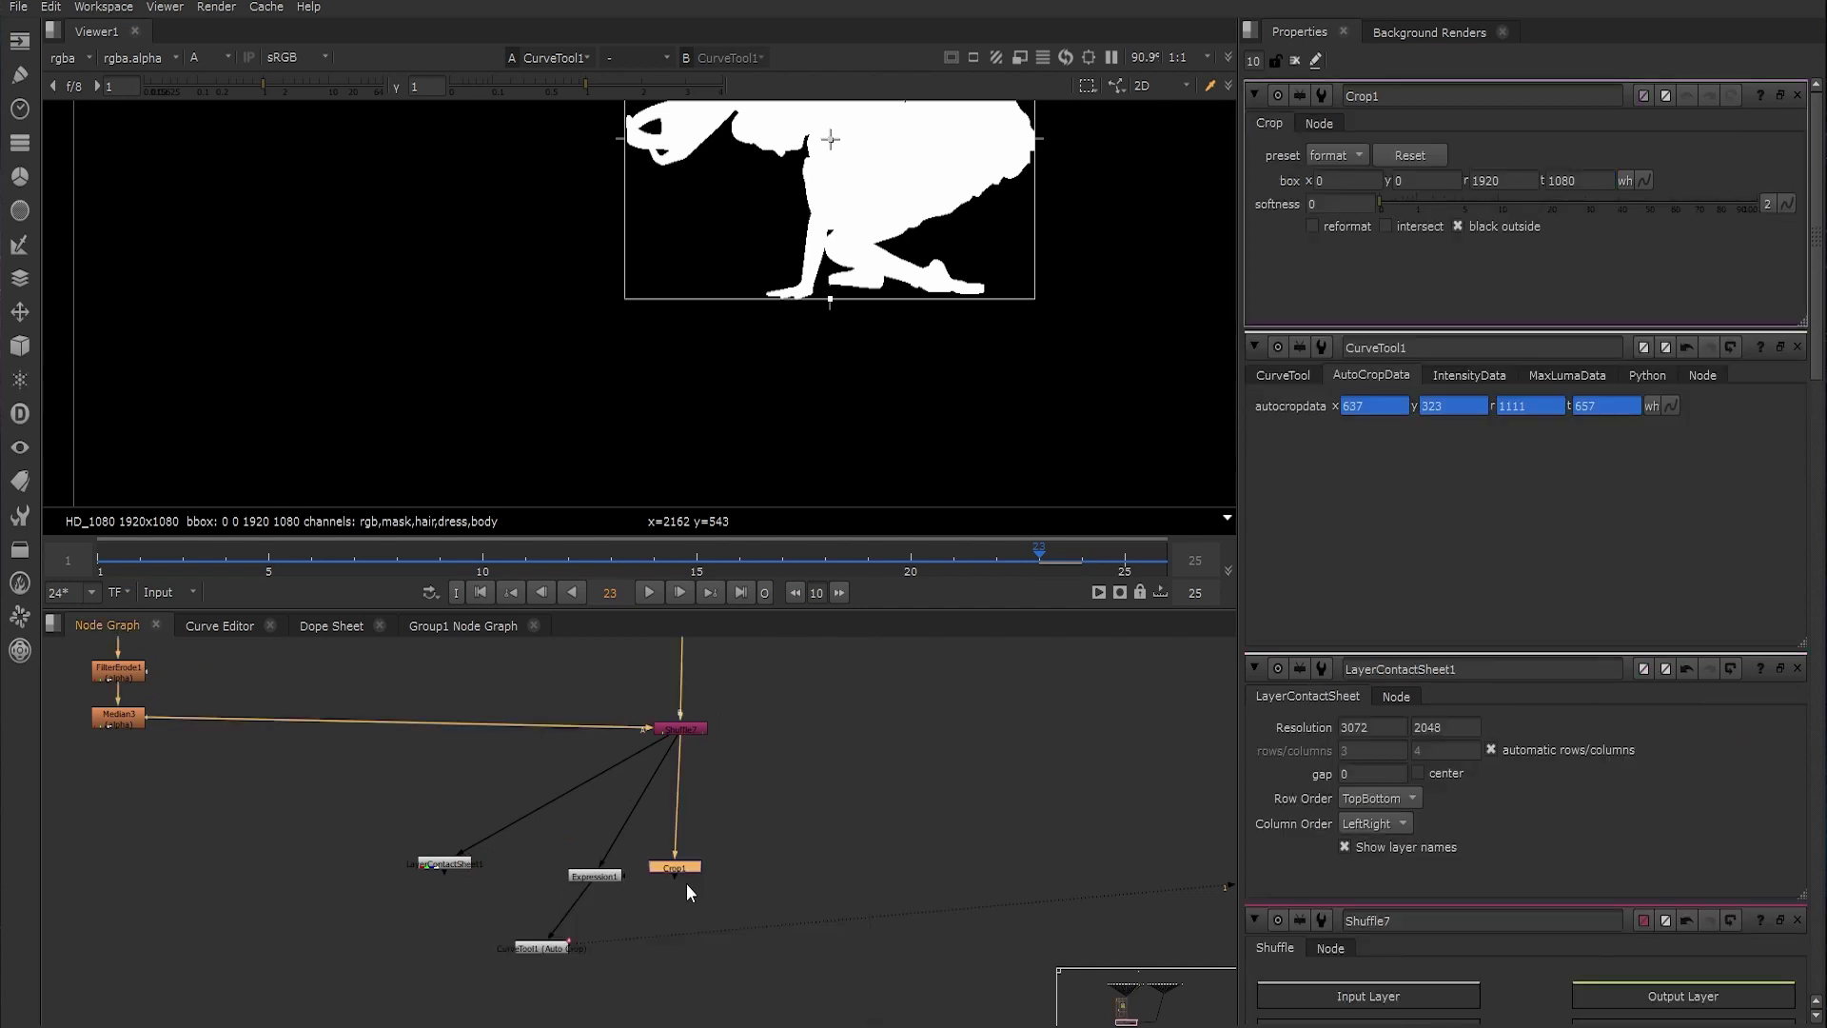
# Link the Crop's box to the CurveTool's autocrop data and display the Crop in the Viewer
pyautogui.moveTo(1674, 406); pyautogui.dragTo(1644, 181)
pyautogui.hotkey('ctrl', 'z')
pyautogui.keyDown('ctrl'); pyautogui.moveTo(1672, 408); pyautogui.dragTo(1645, 180); pyautogui.keyUp('ctrl')
pyautogui.click(615, 909)
pyautogui.moveTo(685, 898); pyautogui.dragTo(677, 909)
pyautogui.press('1')
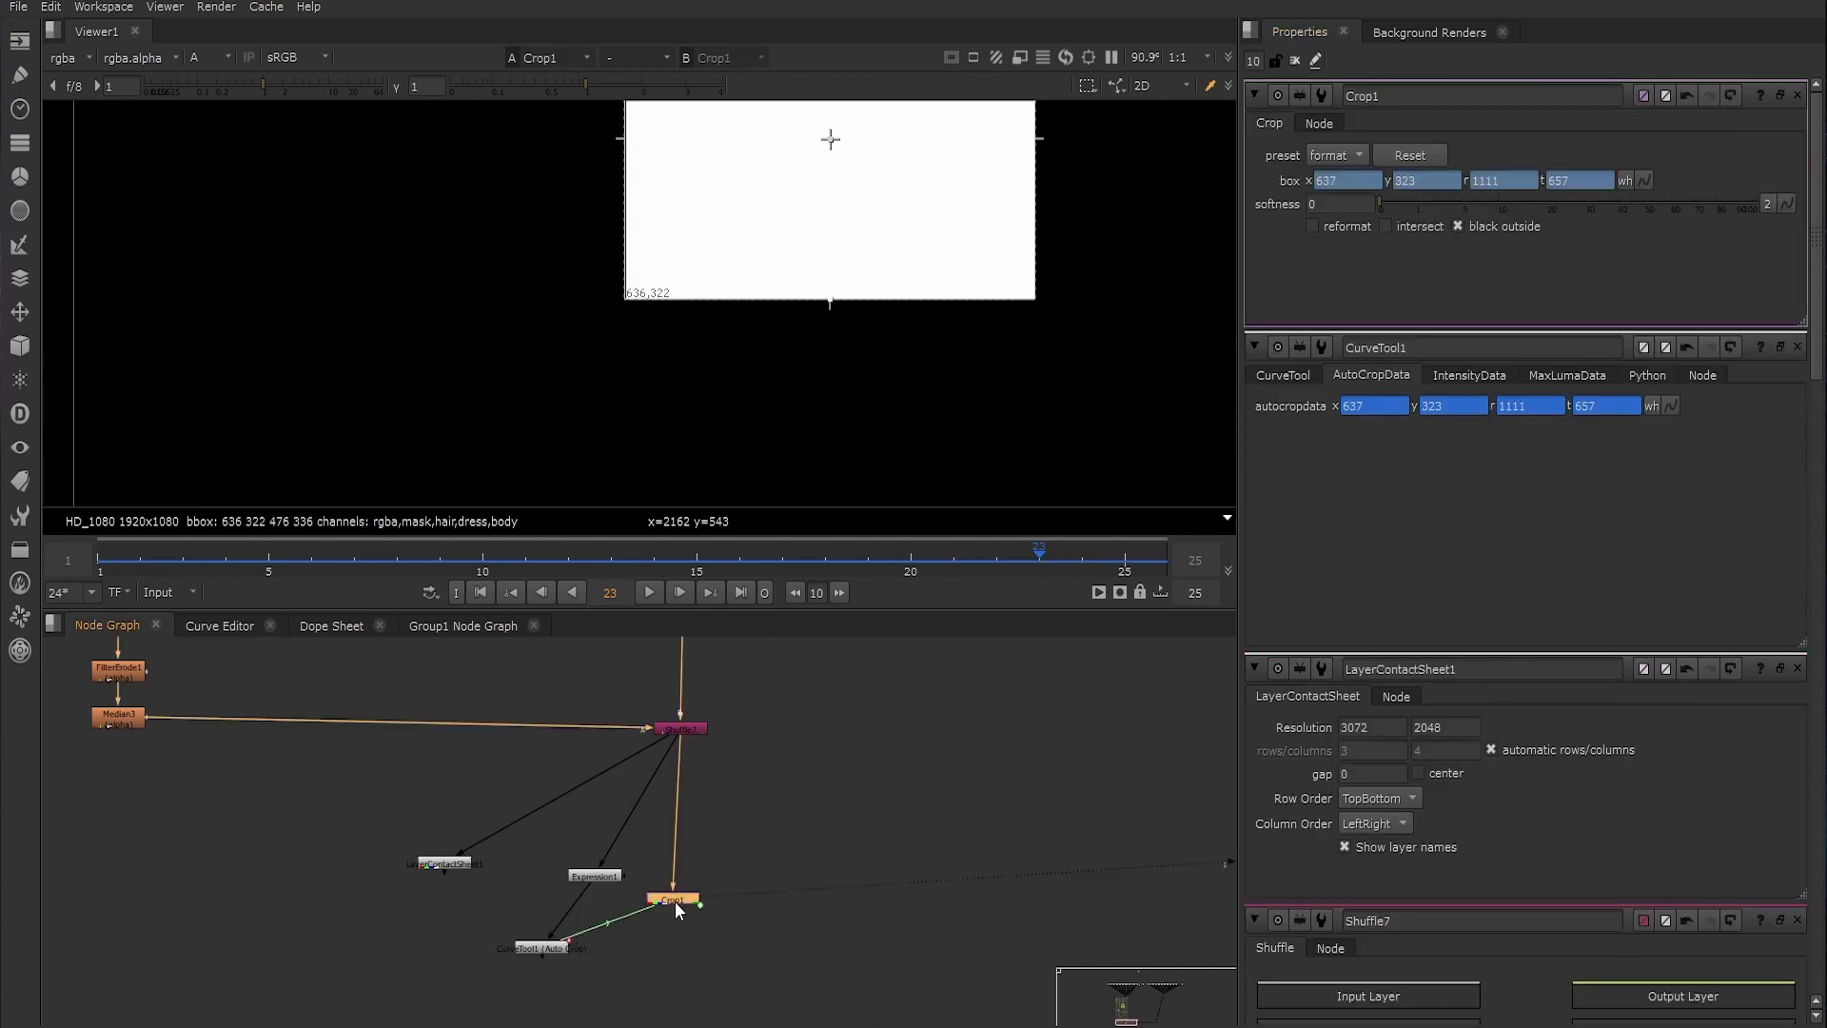
# Enable reformat on the Crop, close all node properties and feed the LayerContactSheet from the Crop
pyautogui.press('a')
pyautogui.moveTo(857, 248); pyautogui.dragTo(797, 357, button='middle')
pyautogui.click(1314, 226)
pyautogui.click(1294, 60)
pyautogui.scroll(-7, 733, 371)
pyautogui.moveTo(444, 864); pyautogui.dragTo(433, 899)
pyautogui.scroll(2, 752, 475)
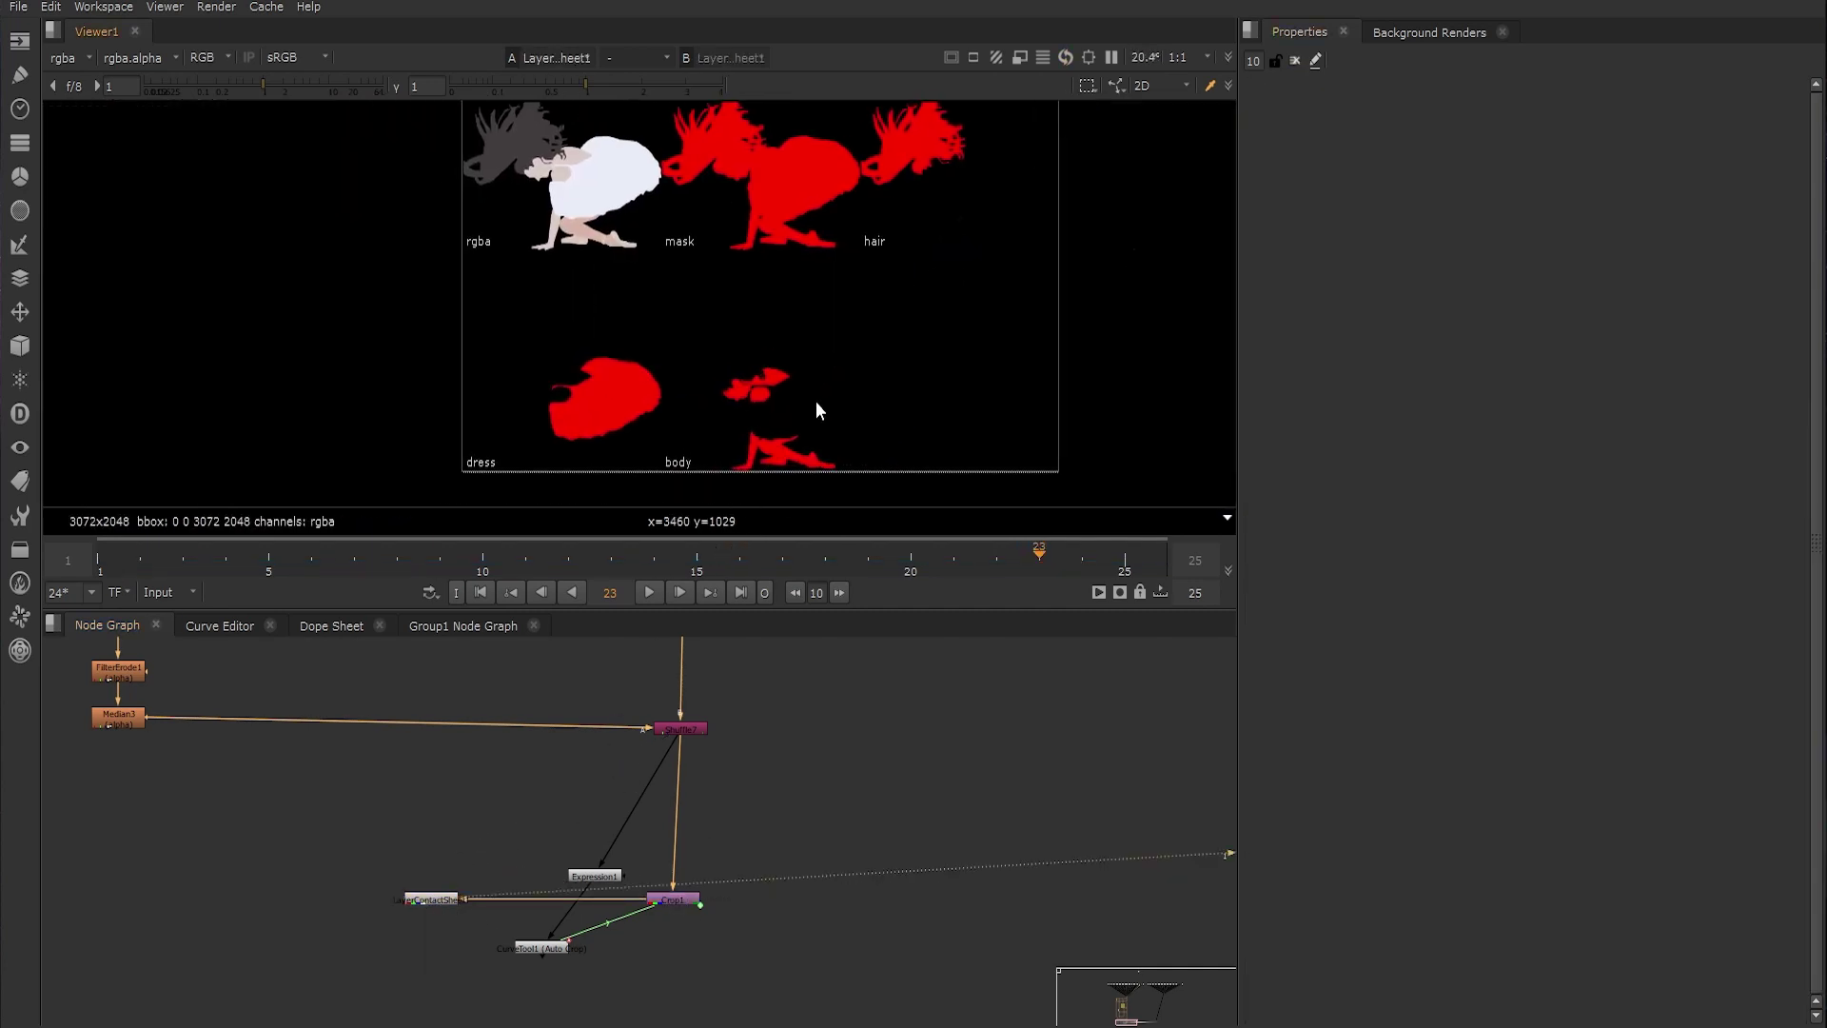
# Go to frame 15 and tidy the contact sheet, Expression and CurveTool nodes around the Crop
pyautogui.moveTo(821, 395); pyautogui.dragTo(799, 429, button='middle')
pyautogui.click(697, 554)
pyautogui.scroll(-2, 804, 418)
pyautogui.moveTo(433, 899); pyautogui.dragTo(840, 897)
pyautogui.moveTo(592, 876); pyautogui.dragTo(561, 833)
pyautogui.moveTo(542, 951); pyautogui.dragTo(556, 908)
pyautogui.moveTo(667, 900); pyautogui.dragTo(674, 900)
pyautogui.moveTo(563, 833); pyautogui.dragTo(556, 816)
pyautogui.click(660, 820)
pyautogui.scroll(-2, 881, 790)
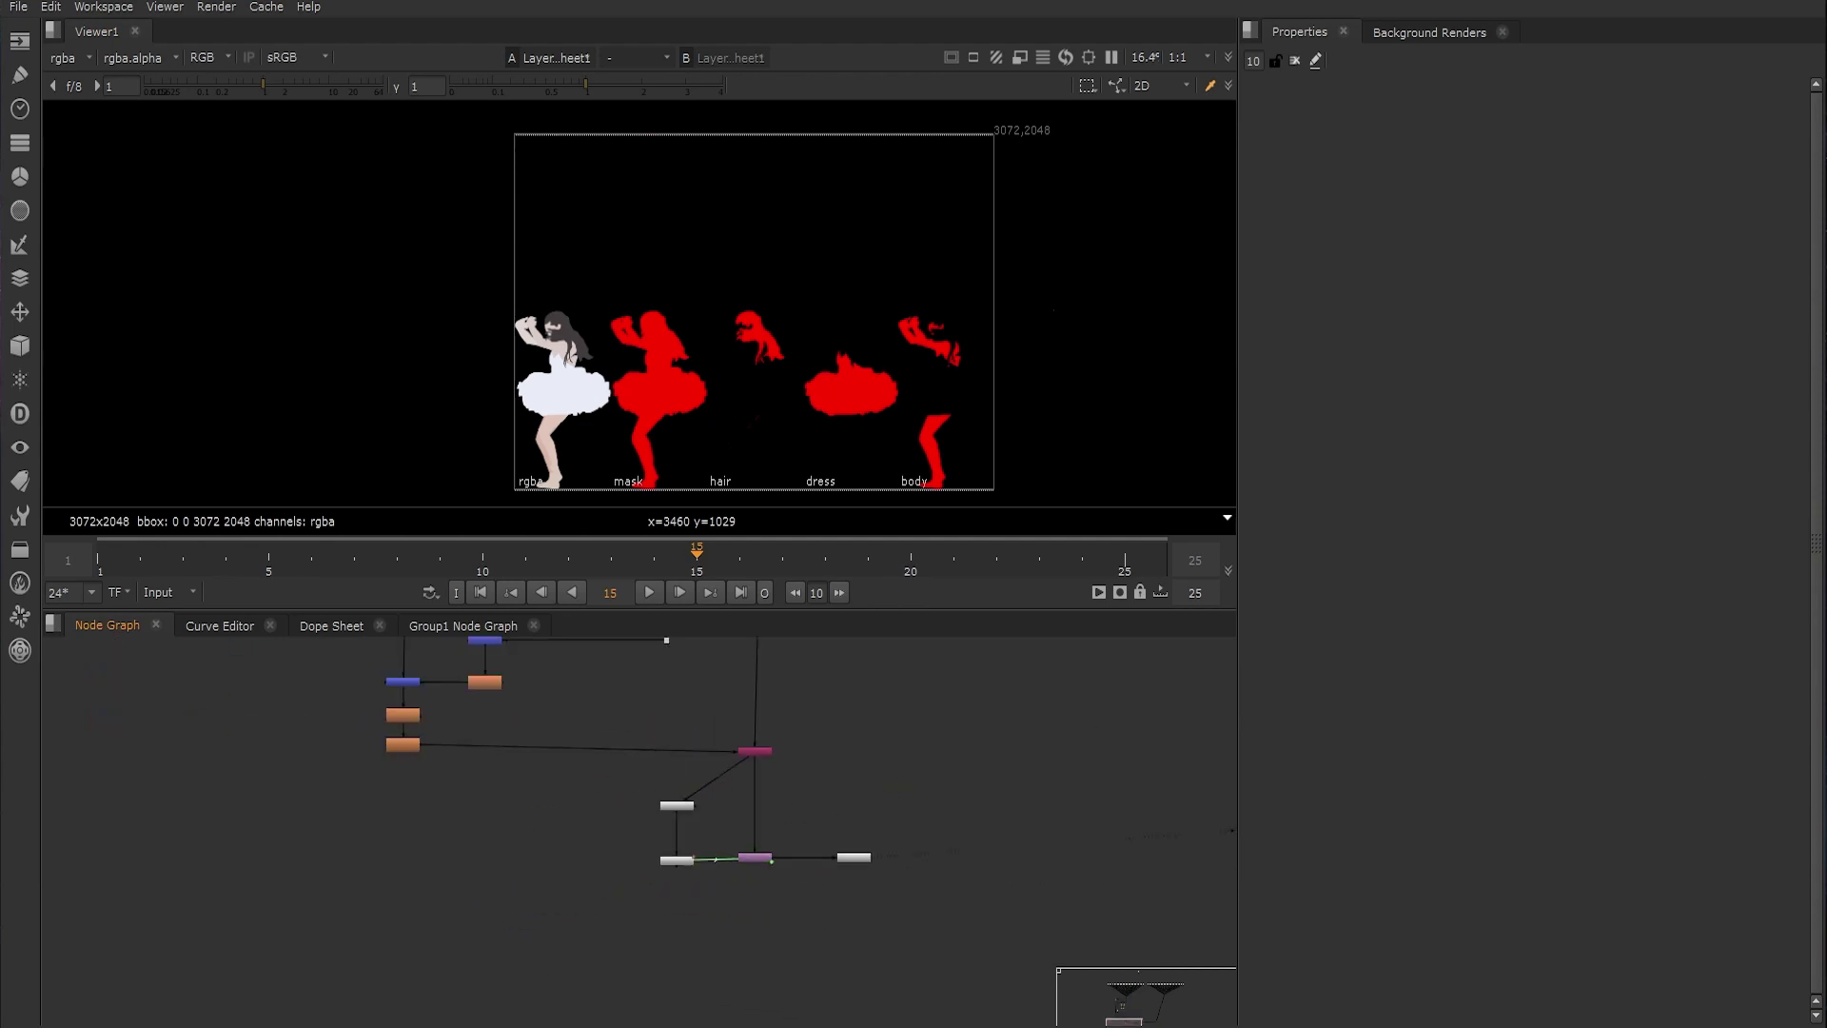
# Copy the linked Crop node, paste it into the original plate's stream and display the cropped plate
pyautogui.click(748, 860)
pyautogui.scroll(-4, 965, 704)
pyautogui.moveTo(965, 705); pyautogui.dragTo(789, 820, button='middle')
pyautogui.scroll(4, 754, 694)
pyautogui.click(761, 757)
pyautogui.hotkey('ctrl', 'v')
pyautogui.press('1')
pyautogui.scroll(-5, 1028, 248)
pyautogui.scroll(-6, 861, 766)
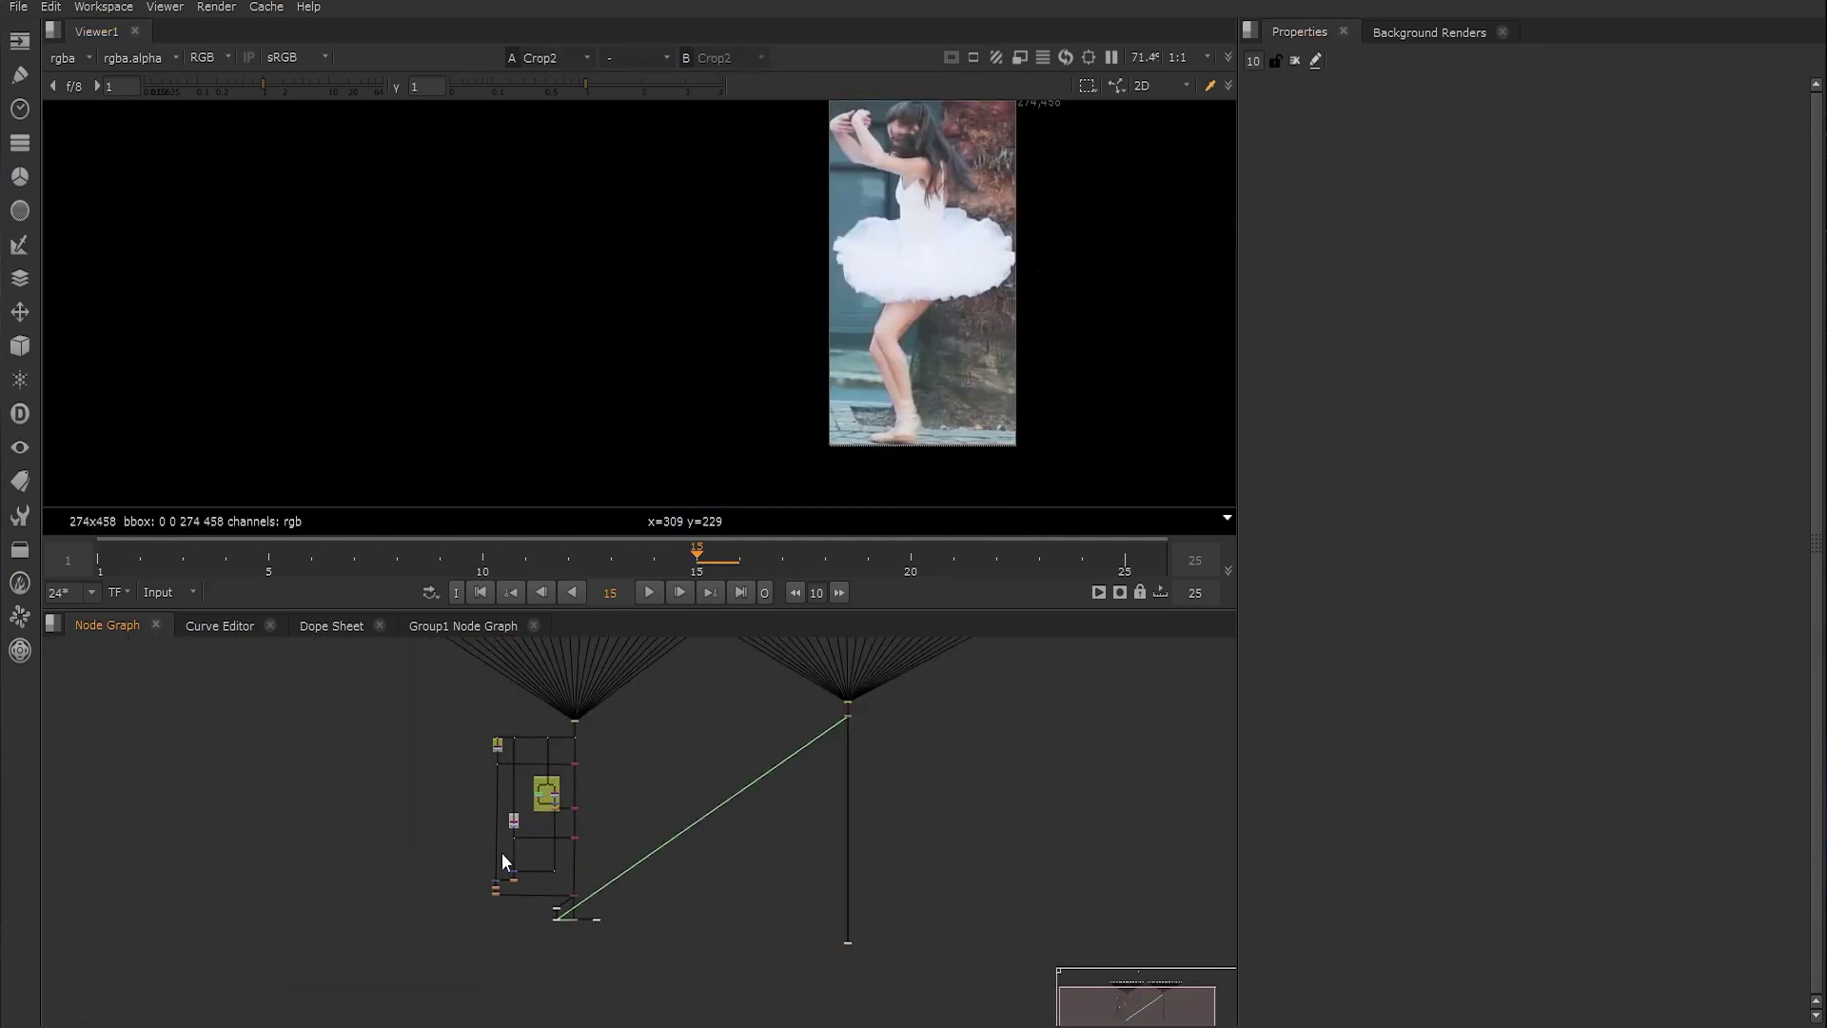
# Put a backdrop around the body matte's erode and median nodes and label it "body"
pyautogui.scroll(6, 664, 879)
pyautogui.doubleClick(539, 799)
pyautogui.click(1457, 162)
pyautogui.write('body')
# Add a backdrop around the Expression, CurveTool and Crop nodes and label it "crop"
pyautogui.moveTo(688, 912); pyautogui.dragTo(643, 808, button='middle')
pyautogui.moveTo(617, 829); pyautogui.dragTo(795, 947)
pyautogui.press('Tab')
pyautogui.press('Return')
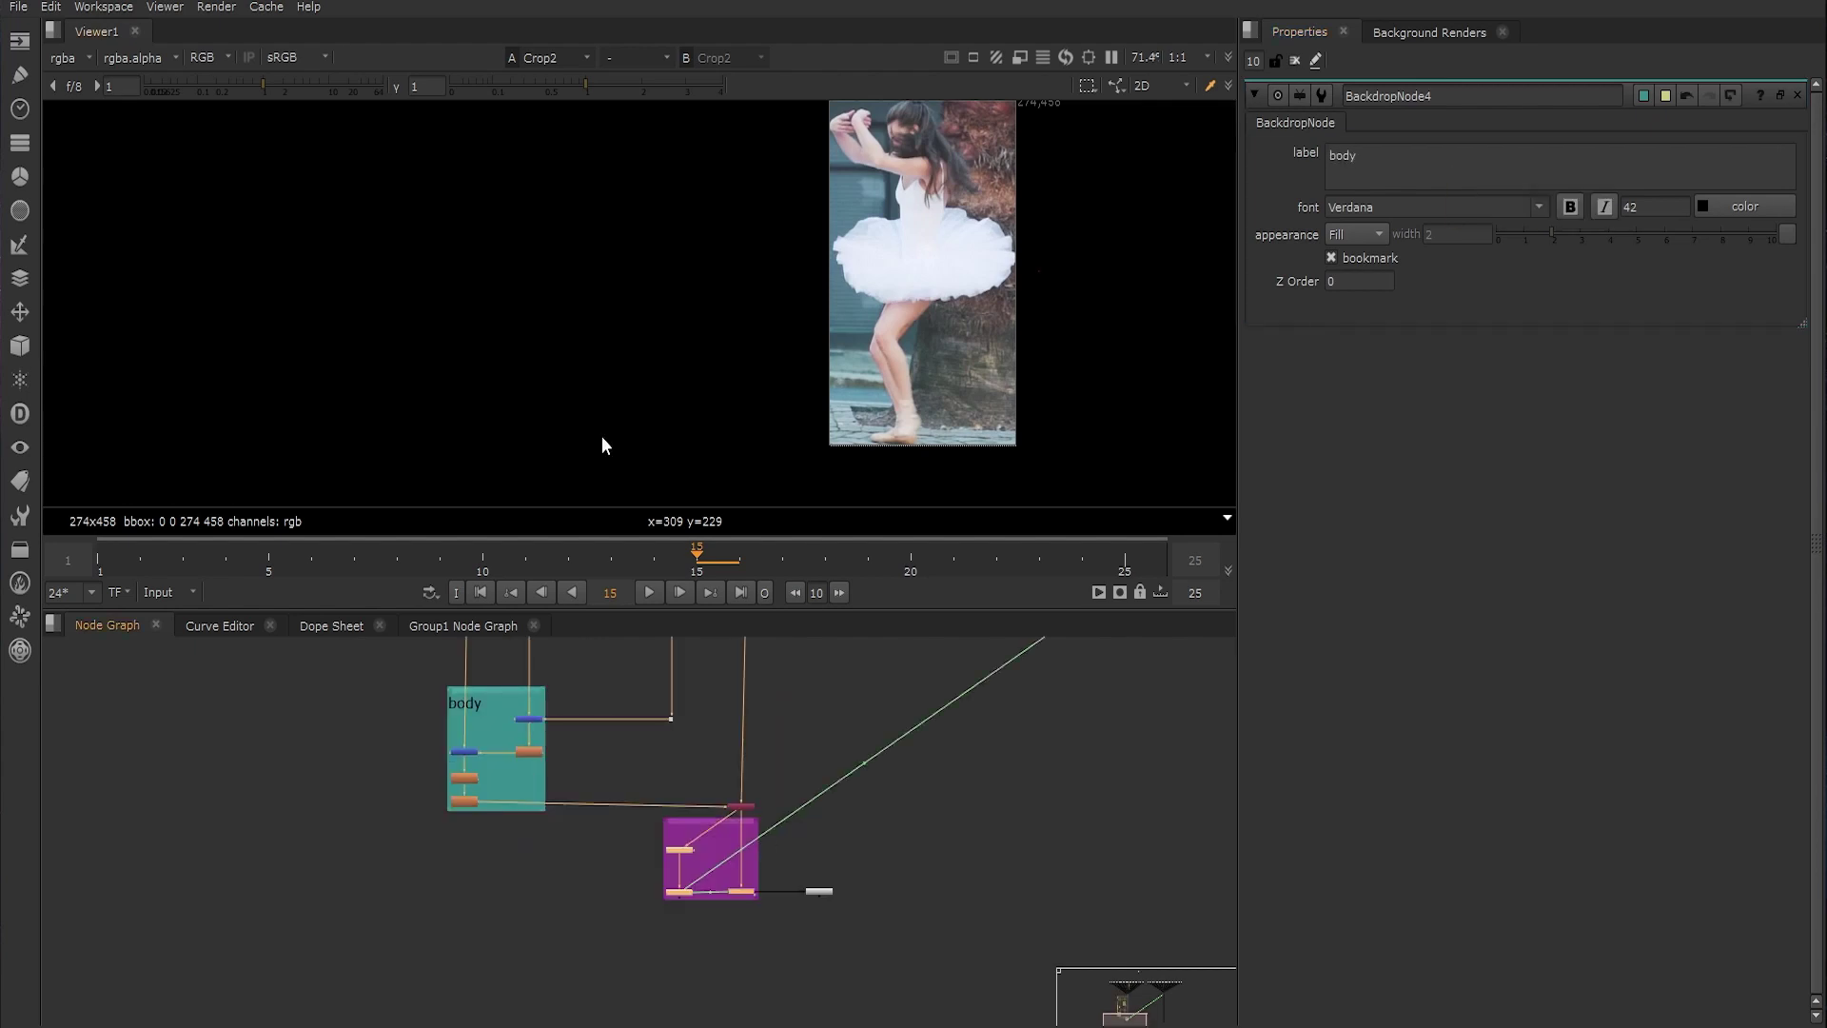
pyautogui.doubleClick(686, 820)
pyautogui.click(1468, 172)
pyautogui.write('crop')
pyautogui.click(644, 764)
# Display the cropped dancer and the layer contact sheet in the Viewer to examine the cropped layers
pyautogui.click(750, 891)
pyautogui.press('1')
pyautogui.click(1294, 59)
pyautogui.scroll(-3, 642, 736)
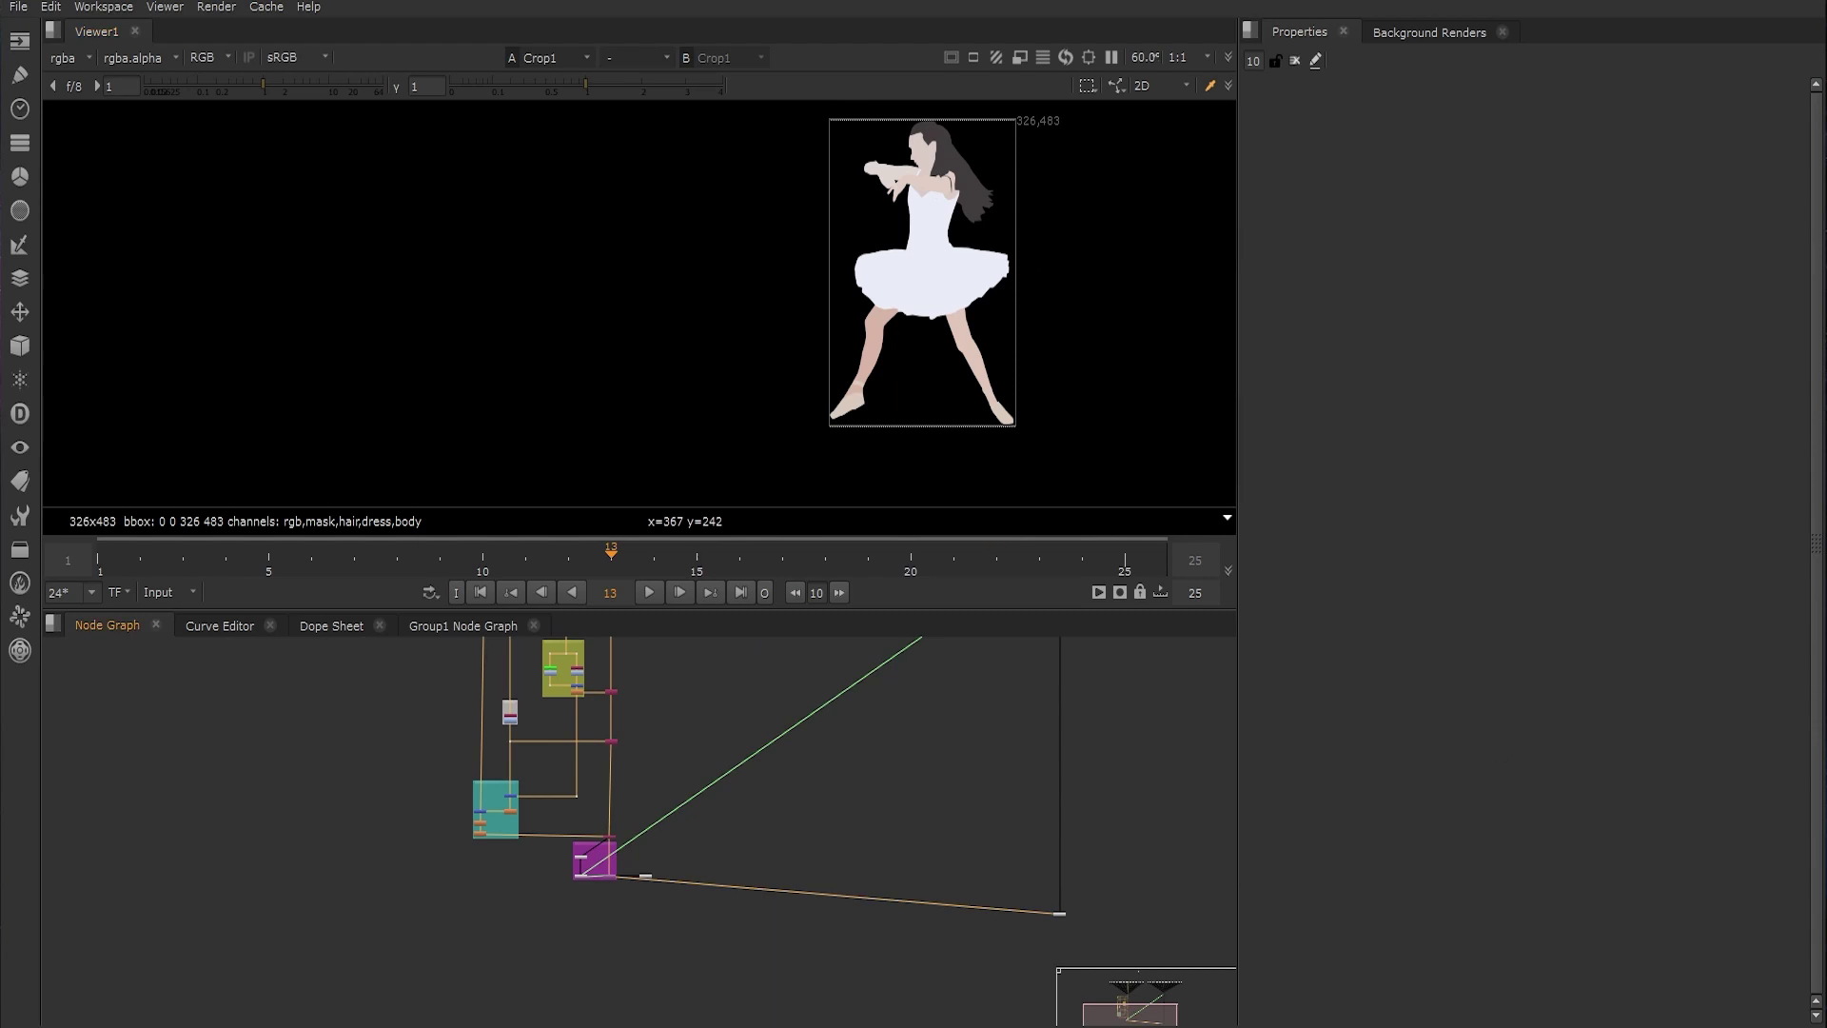
pyautogui.scroll(8, 667, 927)
pyautogui.moveTo(636, 763); pyautogui.dragTo(685, 909, button='middle')
pyautogui.click(682, 767)
pyautogui.press('1')
pyautogui.scroll(3, 883, 324)
pyautogui.scroll(2, 789, 370)
pyautogui.moveTo(788, 370); pyautogui.dragTo(844, 430, button='middle')
pyautogui.scroll(-7, 704, 815)
# Move the plate's Crop further down its stream and display a dot placed above it
pyautogui.moveTo(718, 809); pyautogui.dragTo(505, 927, button='middle')
pyautogui.moveTo(931, 674); pyautogui.dragTo(475, 964, button='middle')
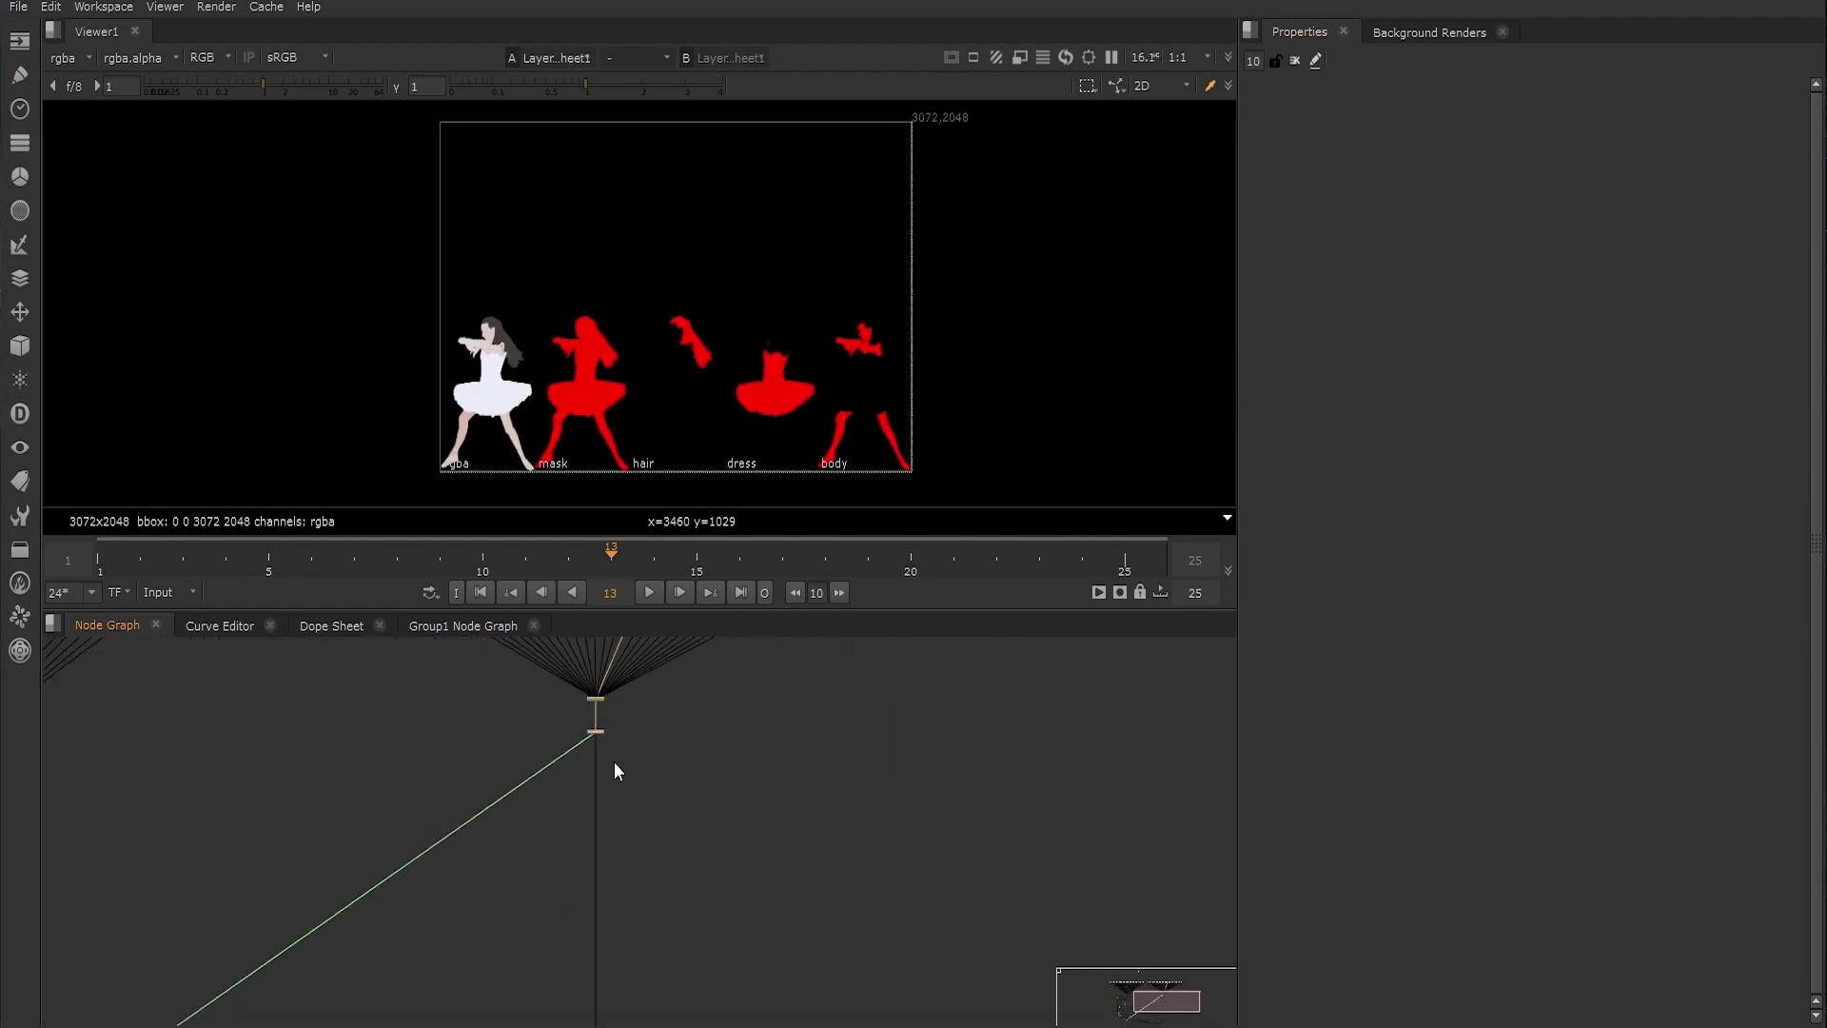
pyautogui.click(595, 731)
pyautogui.press('1')
pyautogui.scroll(3, 658, 735)
pyautogui.moveTo(575, 734); pyautogui.dragTo(575, 1021)
pyautogui.moveTo(648, 763); pyautogui.dragTo(596, 779, button='middle')
pyautogui.scroll(3, 604, 782)
pyautogui.moveTo(551, 891); pyautogui.dragTo(546, 796, button='middle')
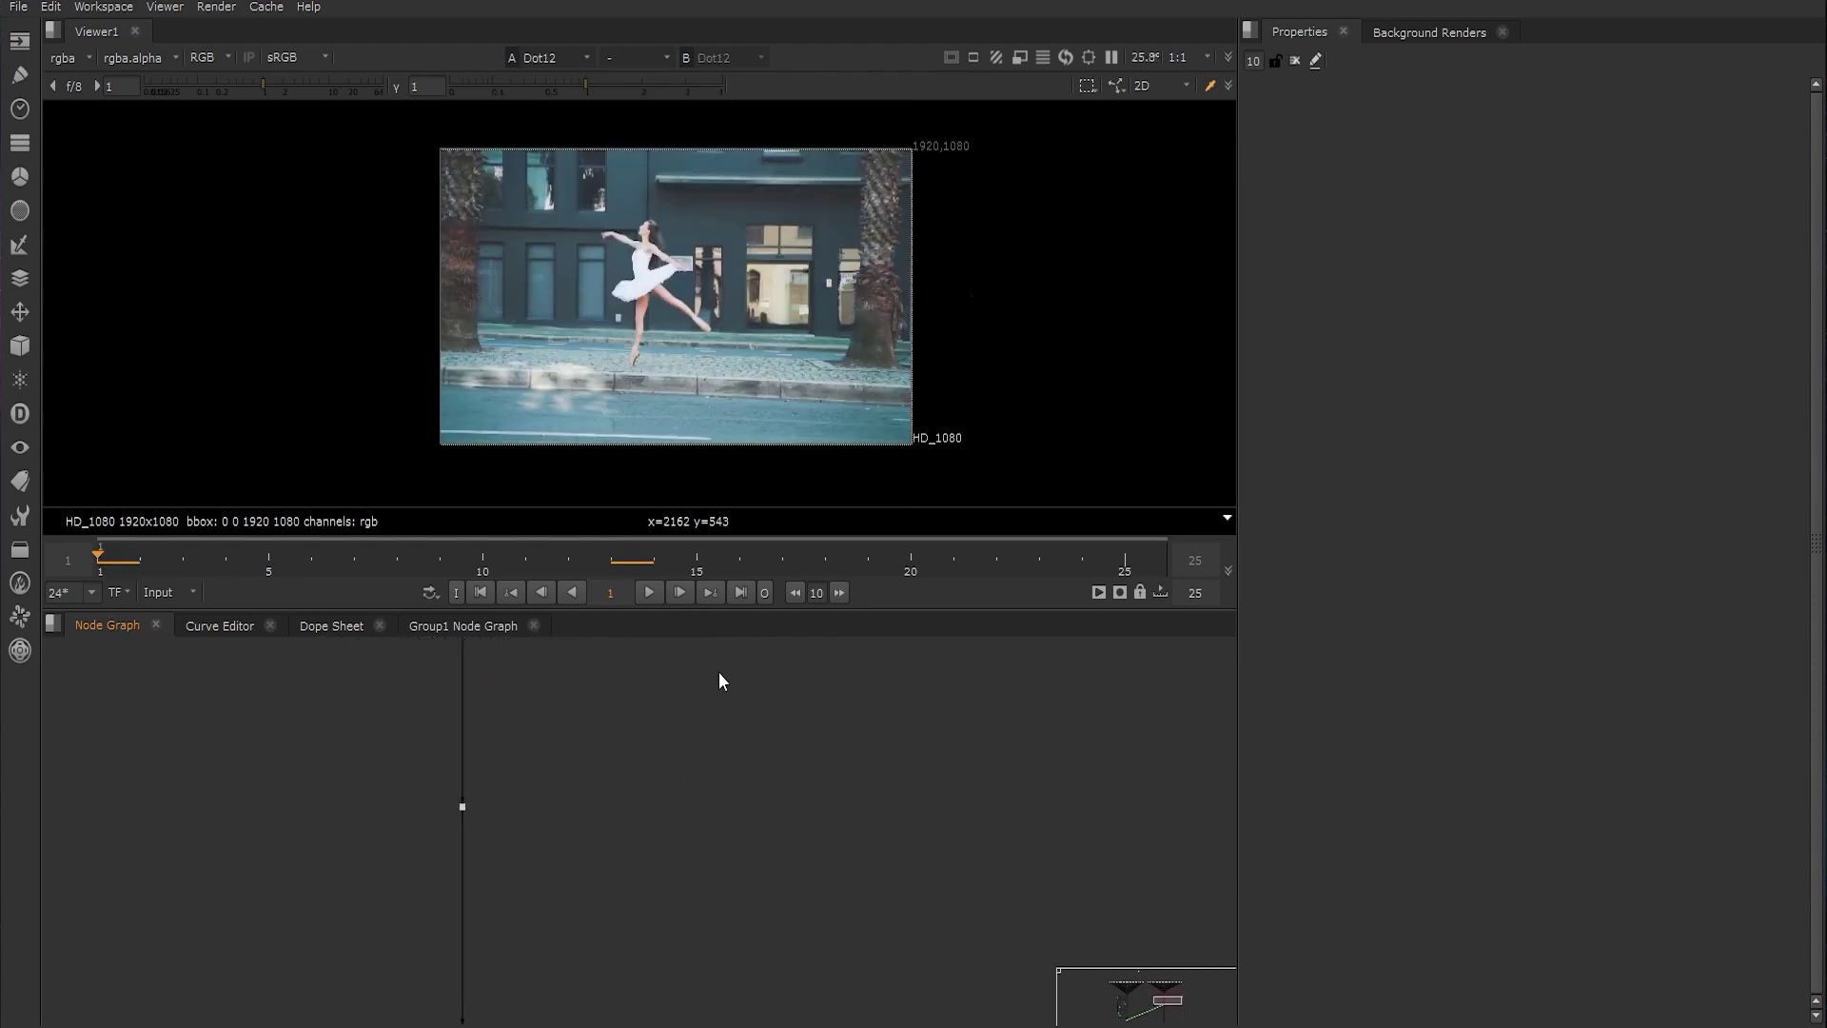
# Add a FrameHold branching off the plate's dot, holding frame 1
pyautogui.moveTo(723, 752); pyautogui.dragTo(727, 840, button='middle')
pyautogui.press('Tab')
pyautogui.write('fram')
pyautogui.click(574, 863)
pyautogui.moveTo(709, 839); pyautogui.dragTo(776, 895)
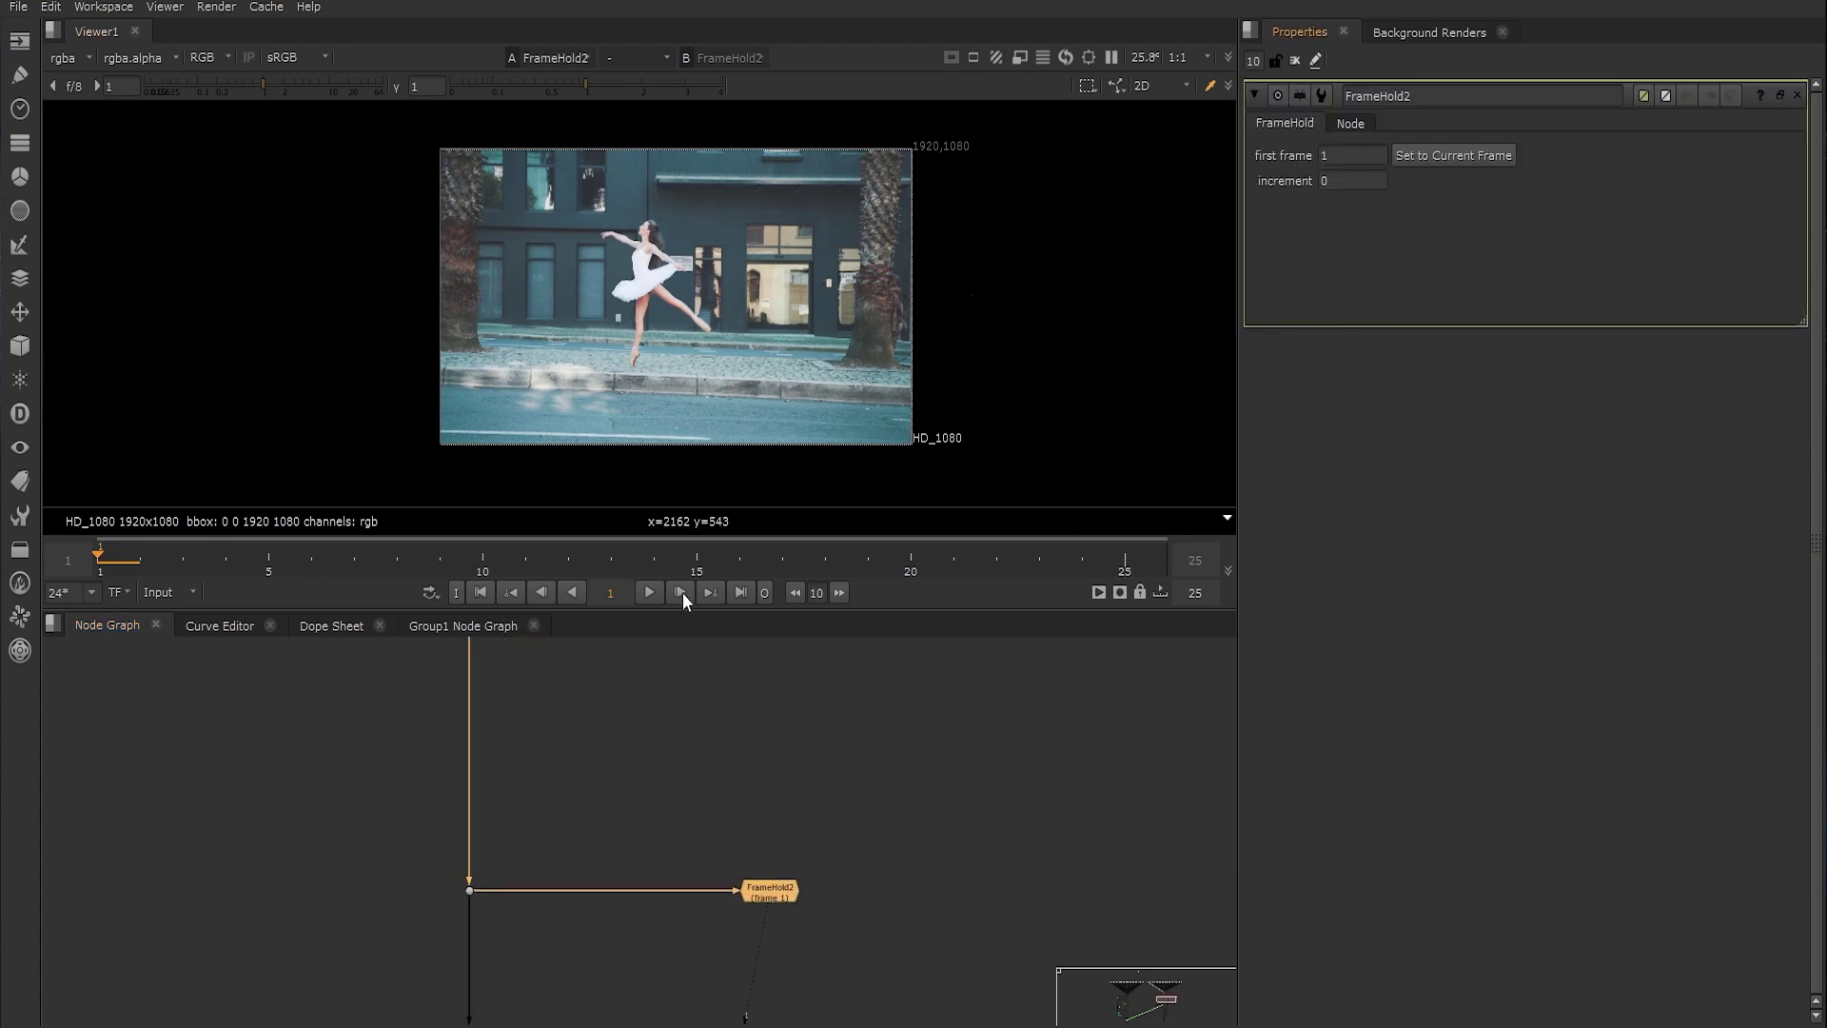
pyautogui.click(752, 784)
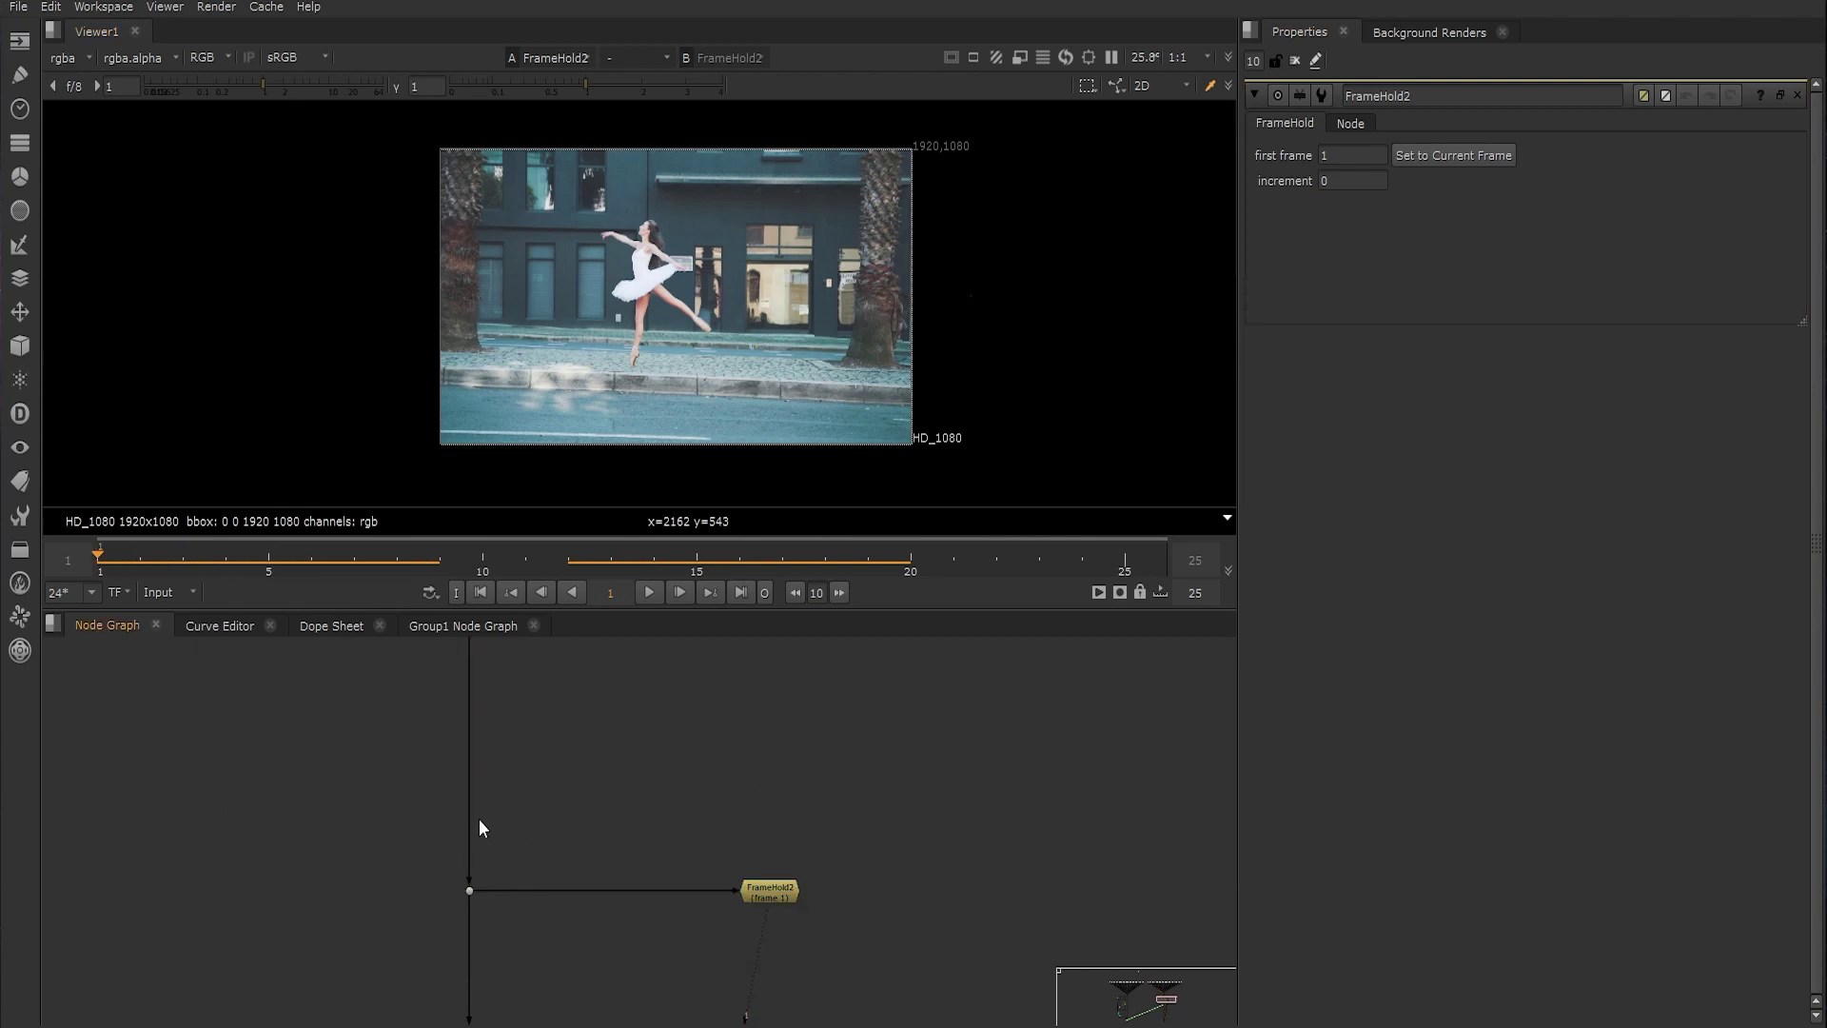
# Display the first rotoscoped frame's Read and the Grade in the Viewer, and check the Grade's alpha
pyautogui.middleClick(481, 833)
pyautogui.scroll(8, 257, 731)
pyautogui.moveTo(407, 725); pyautogui.dragTo(510, 866)
pyautogui.press('1')
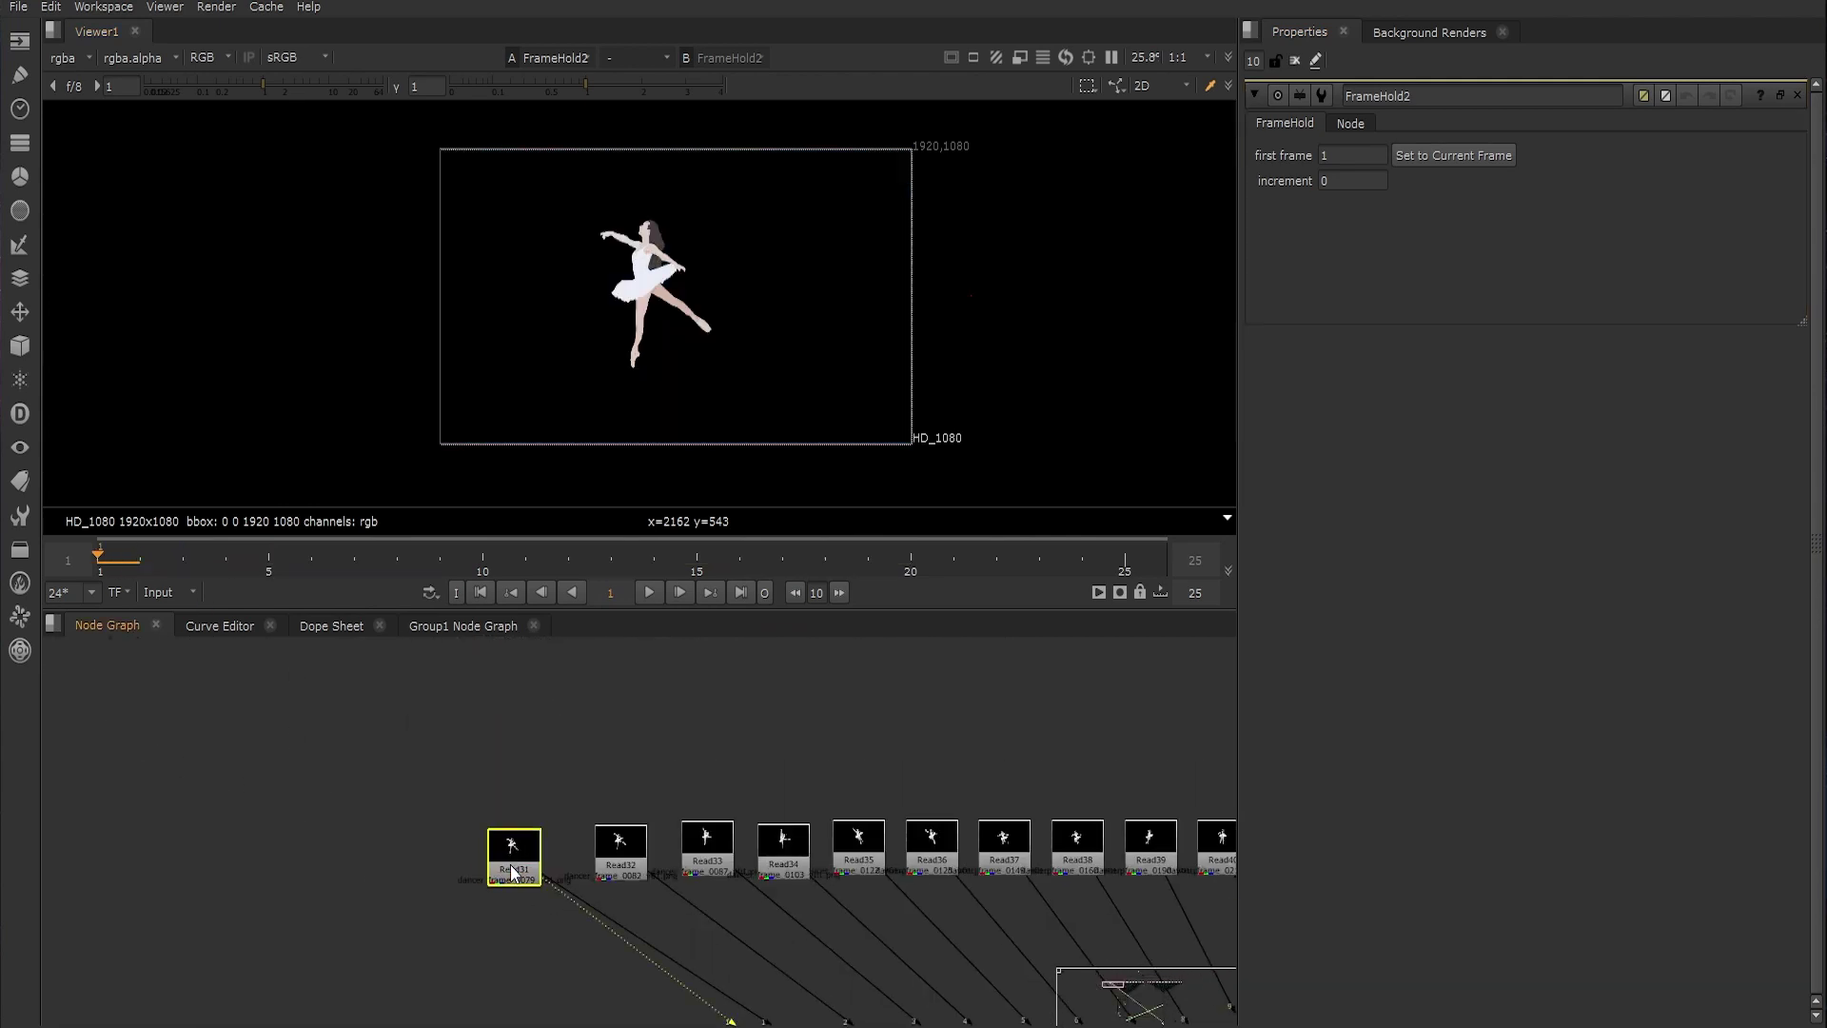
pyautogui.moveTo(494, 800); pyautogui.dragTo(526, 771, button='middle')
pyautogui.click(526, 764)
pyautogui.press('1')
pyautogui.press('a')
pyautogui.press('a')
# Add a PostageStamp node fed by the Grade
pyautogui.click(407, 830)
pyautogui.moveTo(311, 689); pyautogui.dragTo(325, 790, button='middle')
pyautogui.press('Tab')
pyautogui.write('post')
pyautogui.press('Return')
pyautogui.scroll(-6, 528, 811)
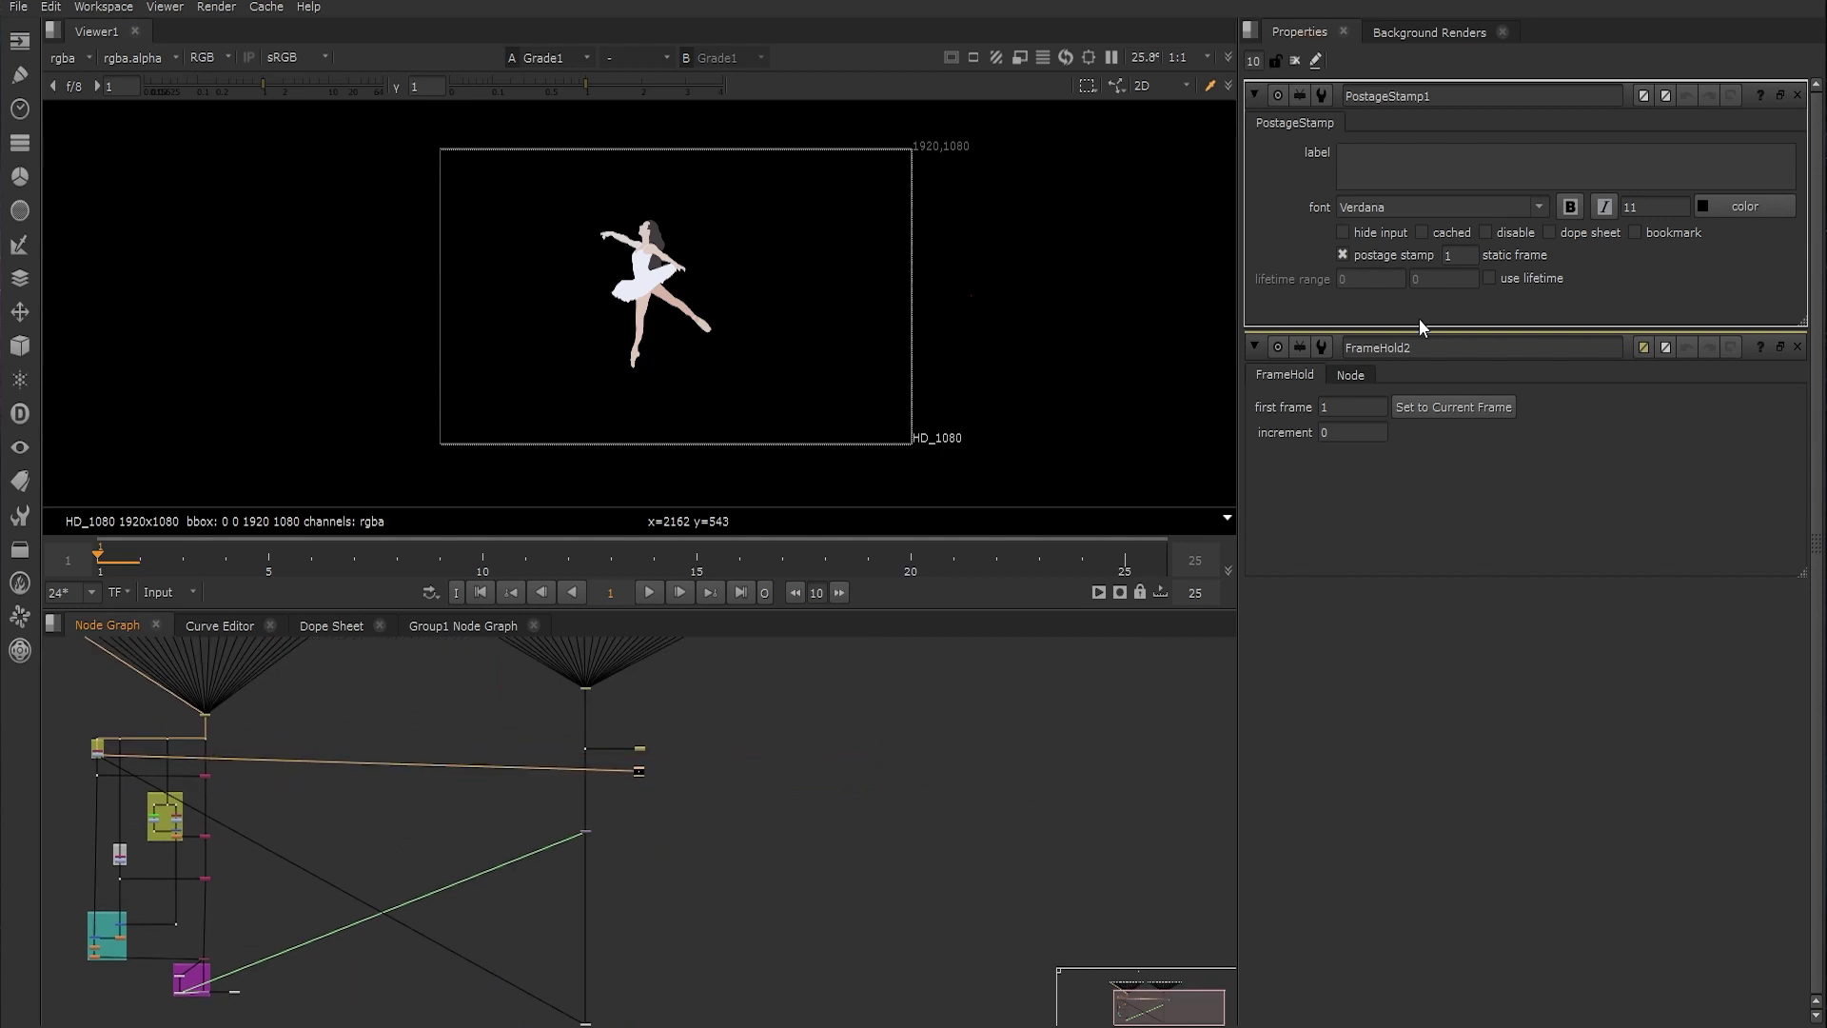
# Hide the PostageStamp's input, place it beside the plate branch and hang the FrameHold below a corner dot
pyautogui.scroll(6, 585, 796)
pyautogui.moveTo(573, 773); pyautogui.dragTo(461, 758)
pyautogui.moveTo(581, 659); pyautogui.dragTo(681, 659)
pyautogui.moveTo(799, 661); pyautogui.dragTo(693, 779)
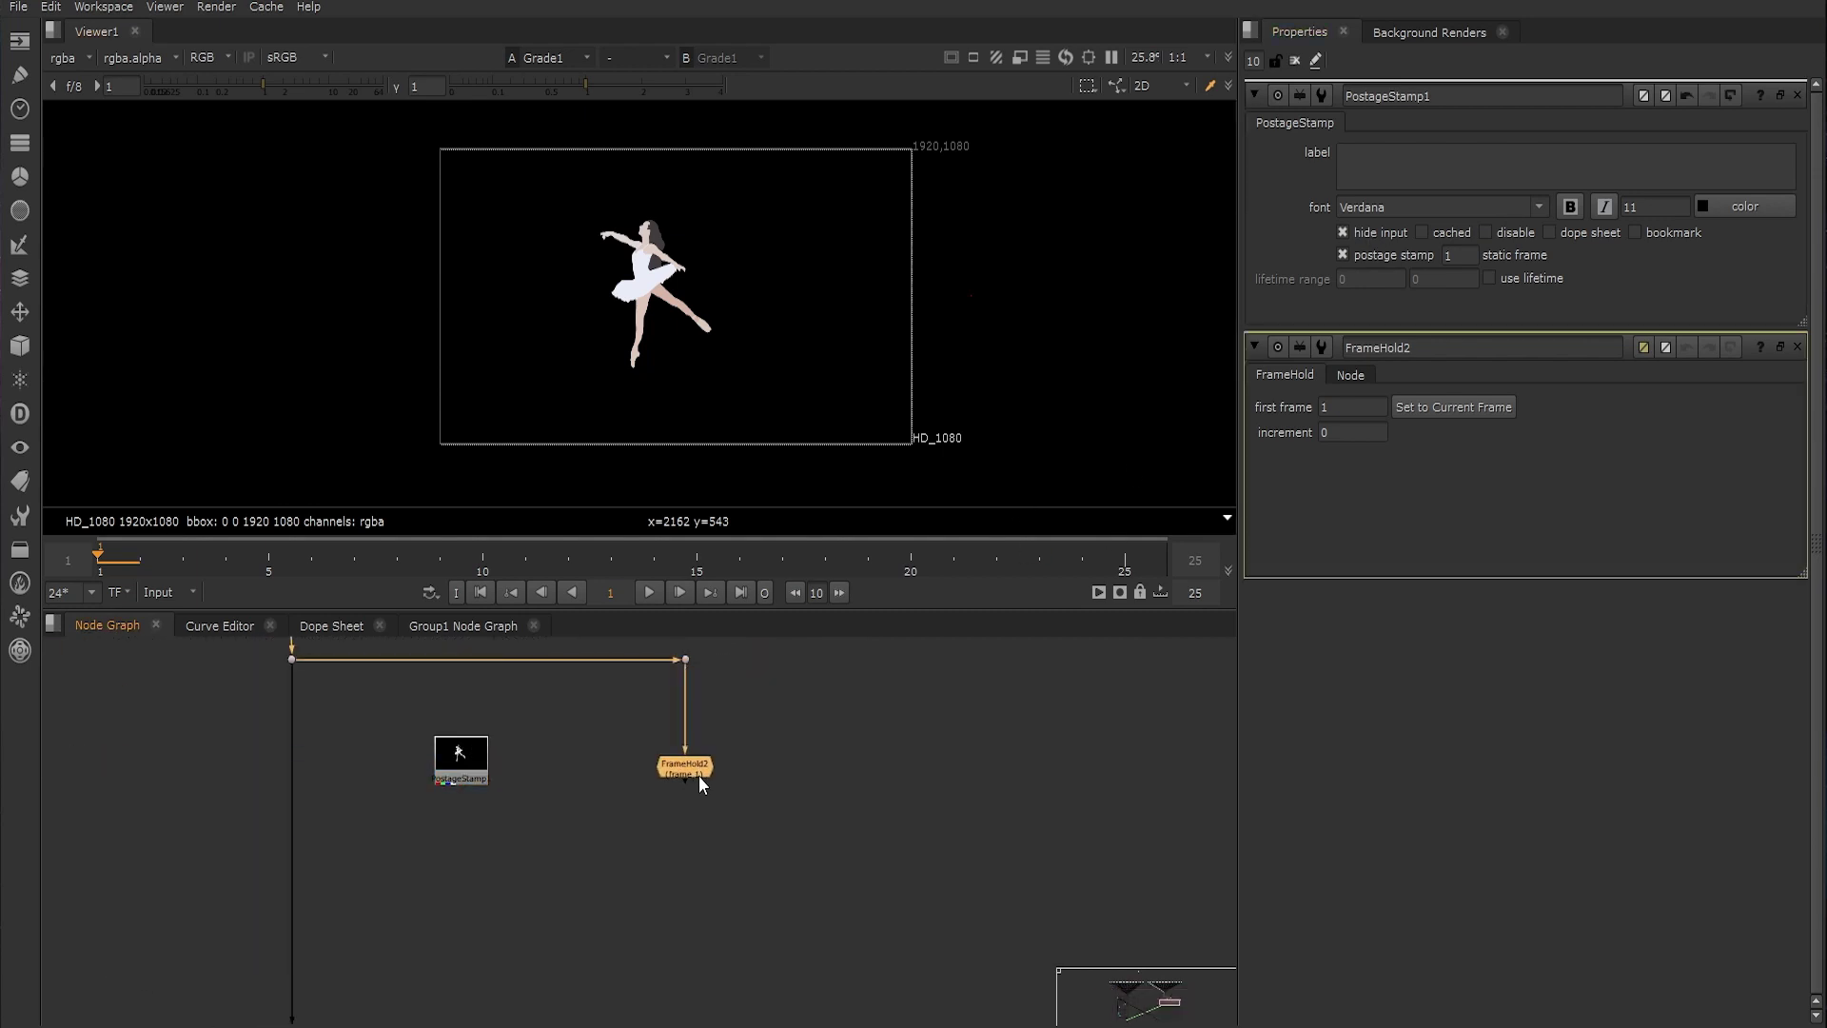
# Add a Copy node with the PostageStamp in its A input and the FrameHold in its B input
pyautogui.click(667, 828)
pyautogui.moveTo(609, 847); pyautogui.dragTo(657, 818, button='middle')
pyautogui.scroll(2, 657, 819)
pyautogui.press('Tab')
pyautogui.write('copy')
pyautogui.press('Return')
pyautogui.moveTo(611, 811); pyautogui.dragTo(491, 714)
pyautogui.moveTo(668, 802); pyautogui.dragTo(752, 712)
# Align the Copy under the FrameHold, display its alpha and route its A input through a dot
pyautogui.moveTo(641, 845); pyautogui.dragTo(747, 829)
pyautogui.press('1')
pyautogui.press('a')
pyautogui.keyDown('ctrl'); pyautogui.moveTo(600, 773); pyautogui.dragTo(450, 830); pyautogui.keyUp('ctrl')
pyautogui.moveTo(747, 827); pyautogui.dragTo(762, 826)
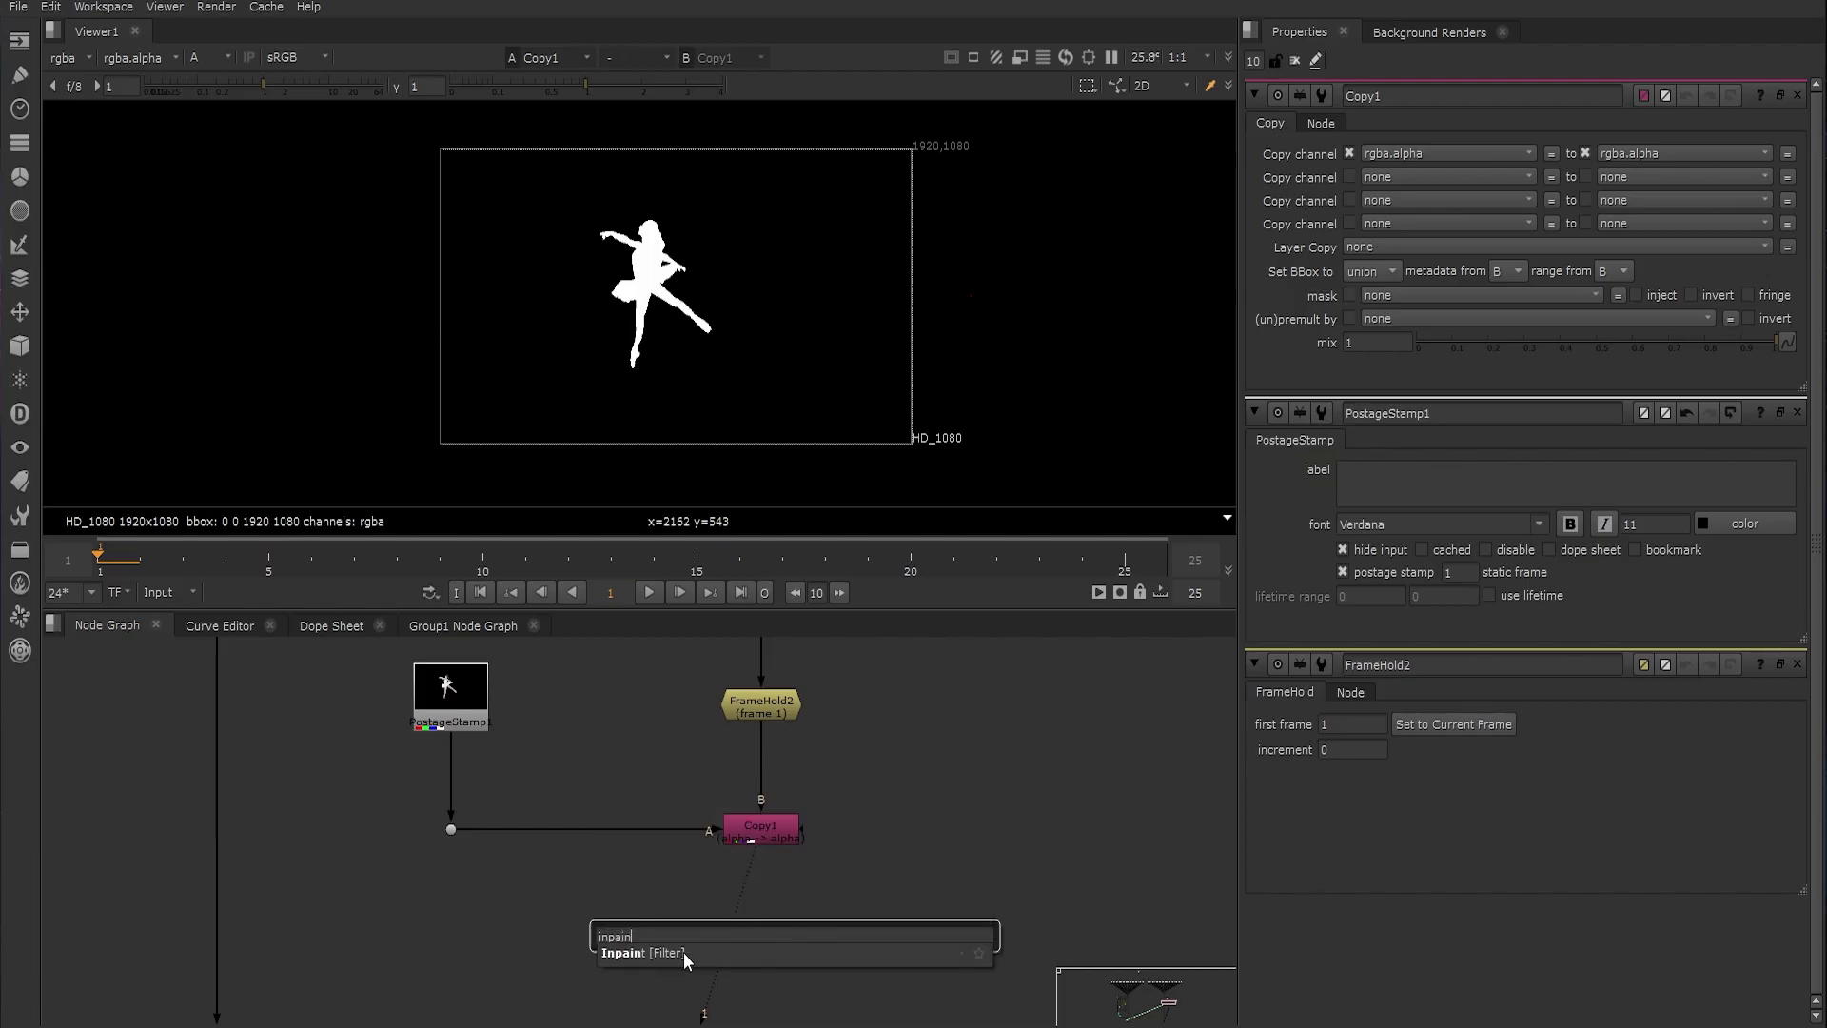
# Add an Inpaint node below the Copy, display its RGB result and leave only its properties open
pyautogui.press('Return')
pyautogui.moveTo(746, 927); pyautogui.dragTo(775, 923)
pyautogui.click(838, 880)
pyautogui.press('a')
pyautogui.click(1293, 60)
pyautogui.doubleClick(777, 923)
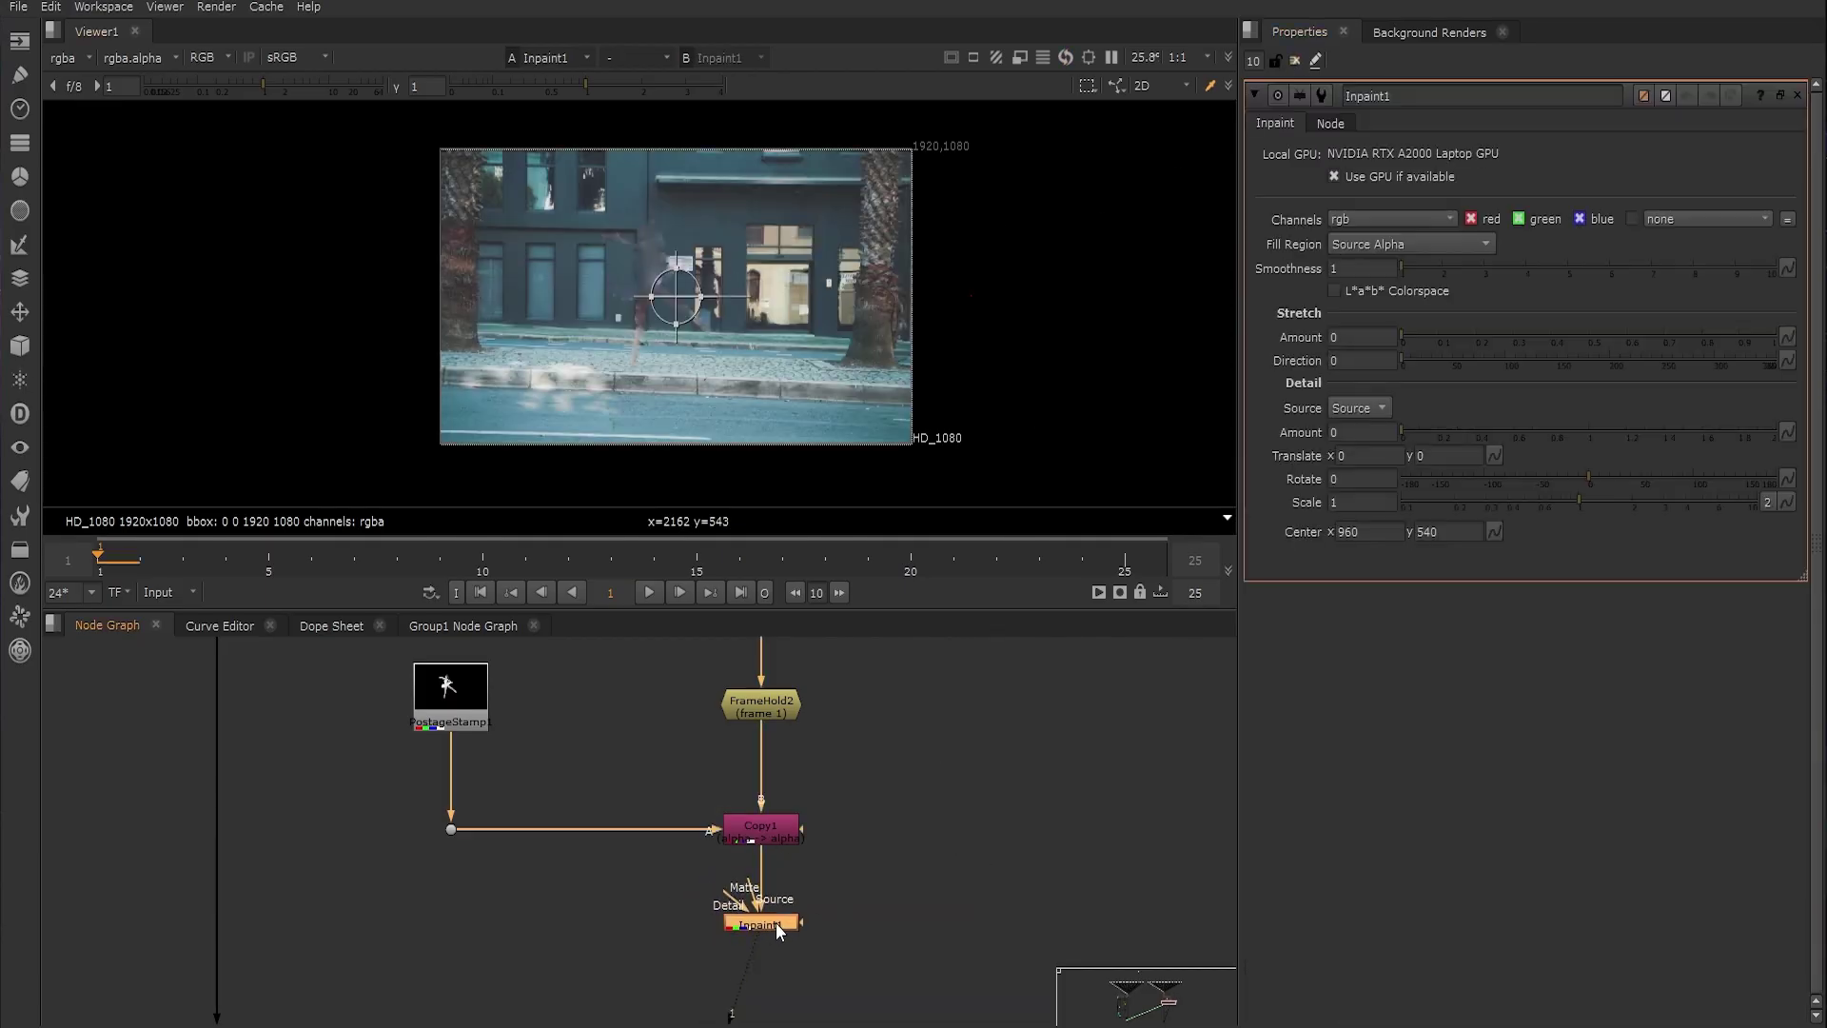
# Insert a filter Erode below the PostageStamp, set its channels to alpha and adjust its size to expand the matte
pyautogui.scroll(3, 706, 326)
pyautogui.click(545, 796)
pyautogui.press('Tab')
pyautogui.write('ero')
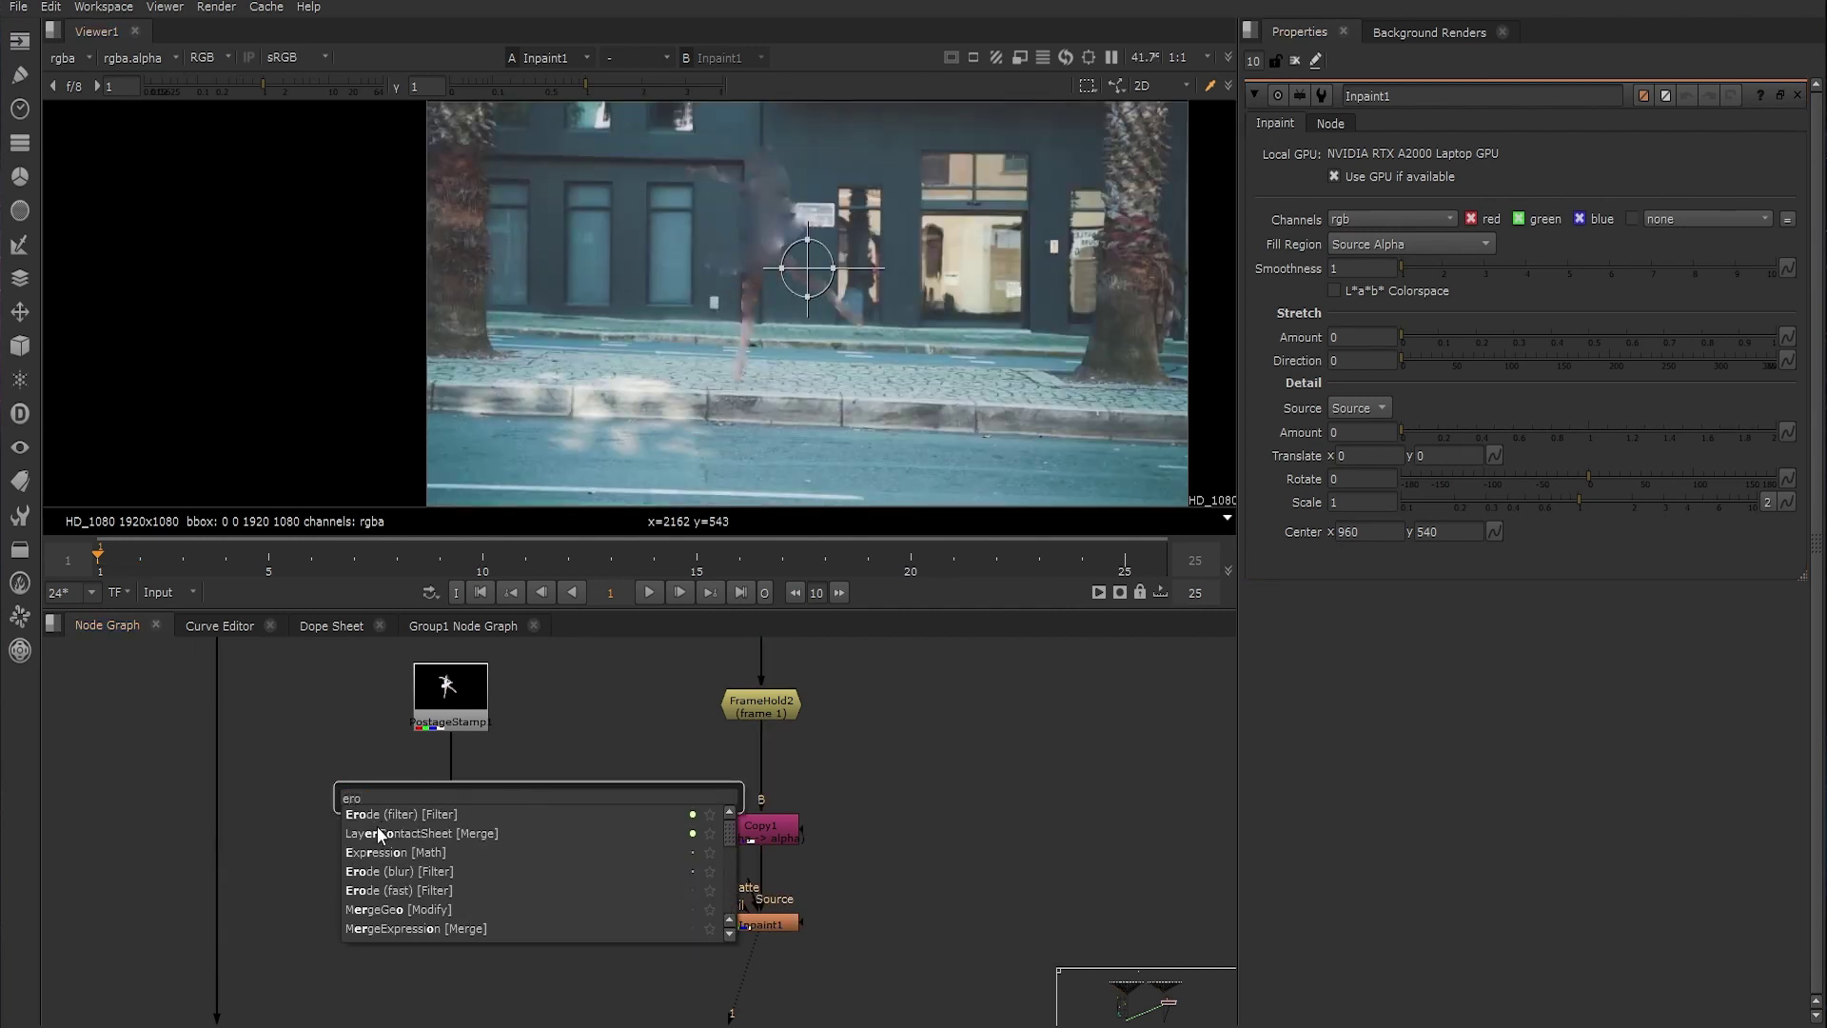
pyautogui.press('Return')
pyautogui.click(1399, 153)
pyautogui.click(1390, 261)
pyautogui.moveTo(1581, 174); pyautogui.dragTo(1522, 173)
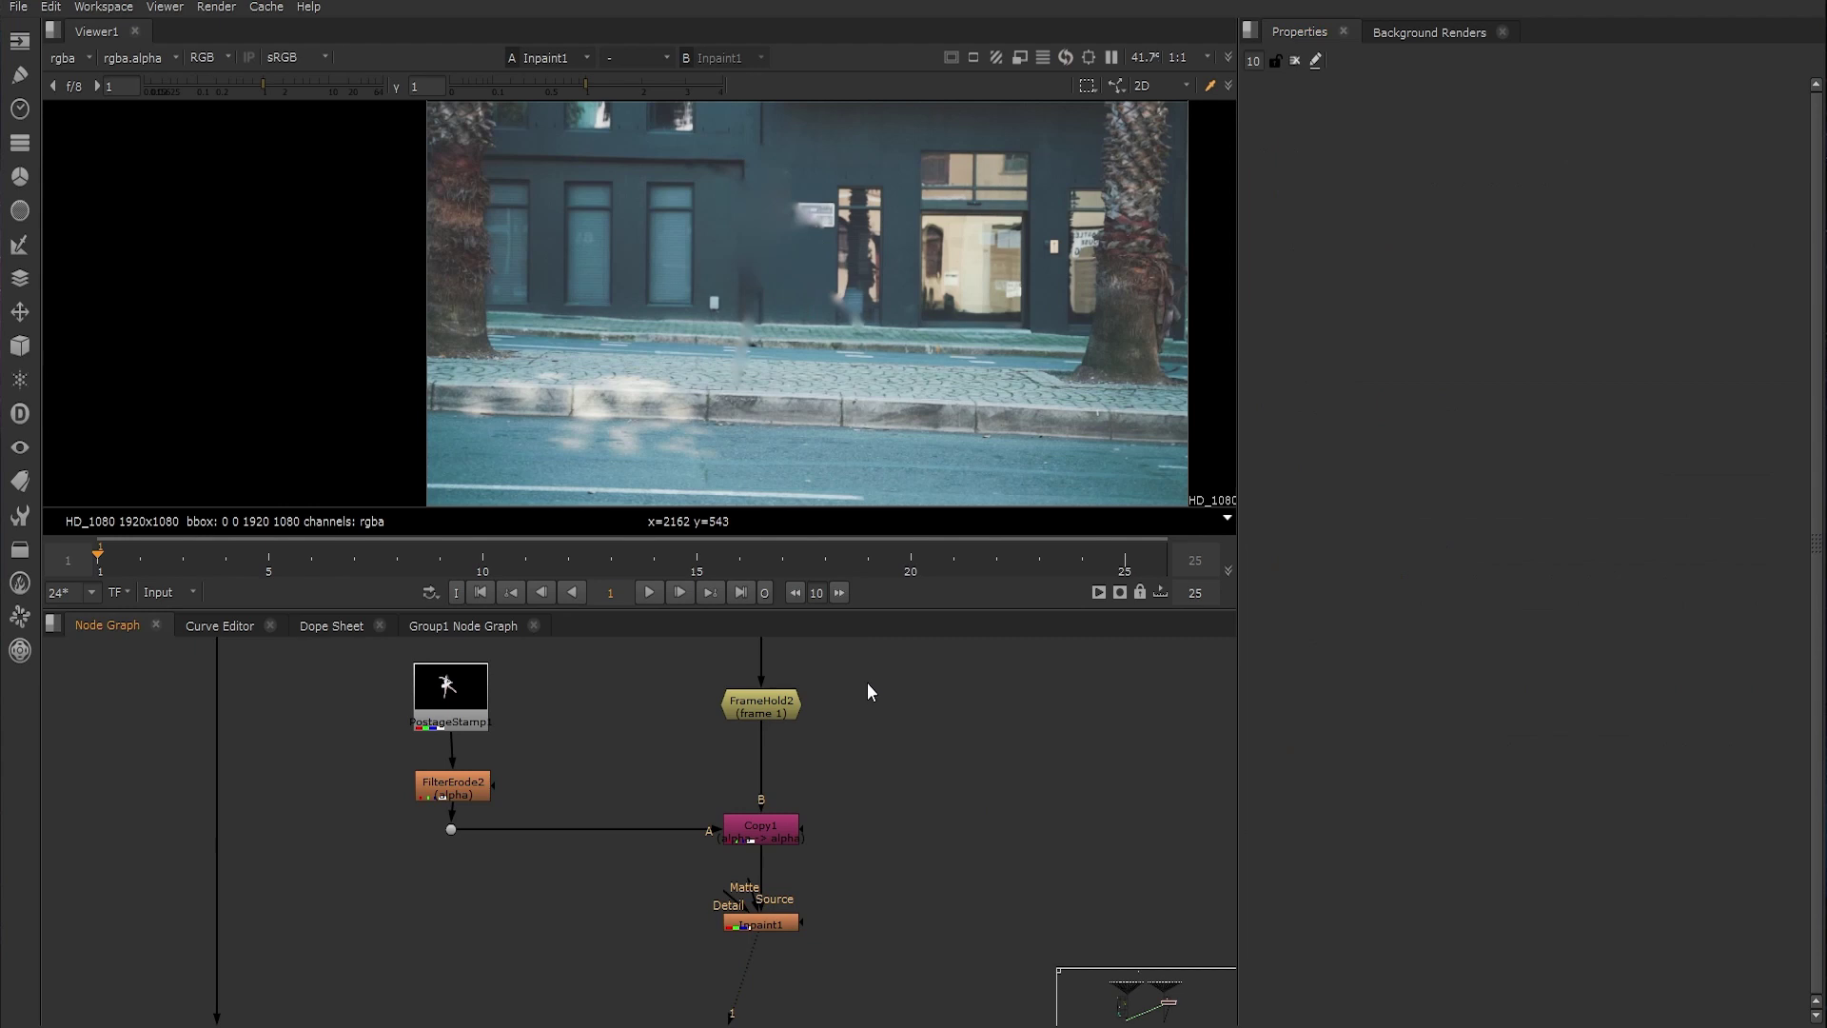
# Extend the plate branch with a dot on the far side and scrub the plate for another frame with a clear background
pyautogui.moveTo(901, 736); pyautogui.dragTo(632, 853, button='middle')
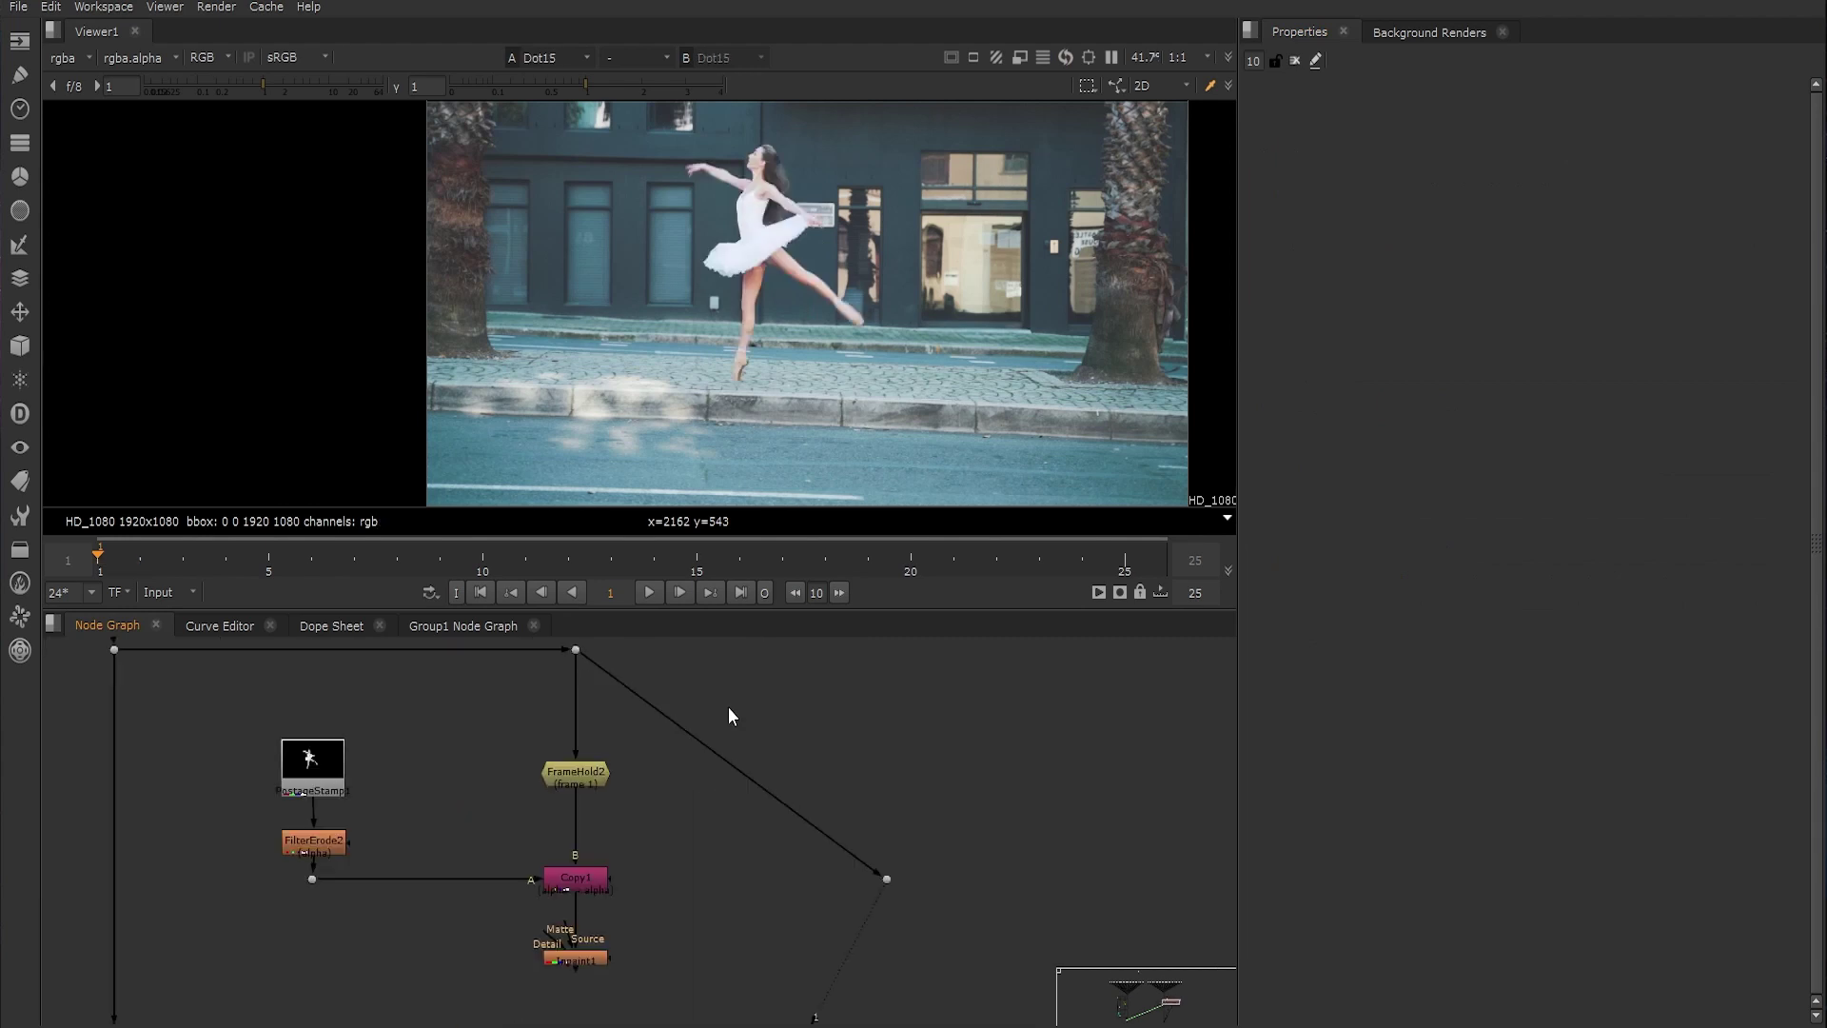
pyautogui.moveTo(885, 881); pyautogui.dragTo(1062, 667)
pyautogui.click(494, 557)
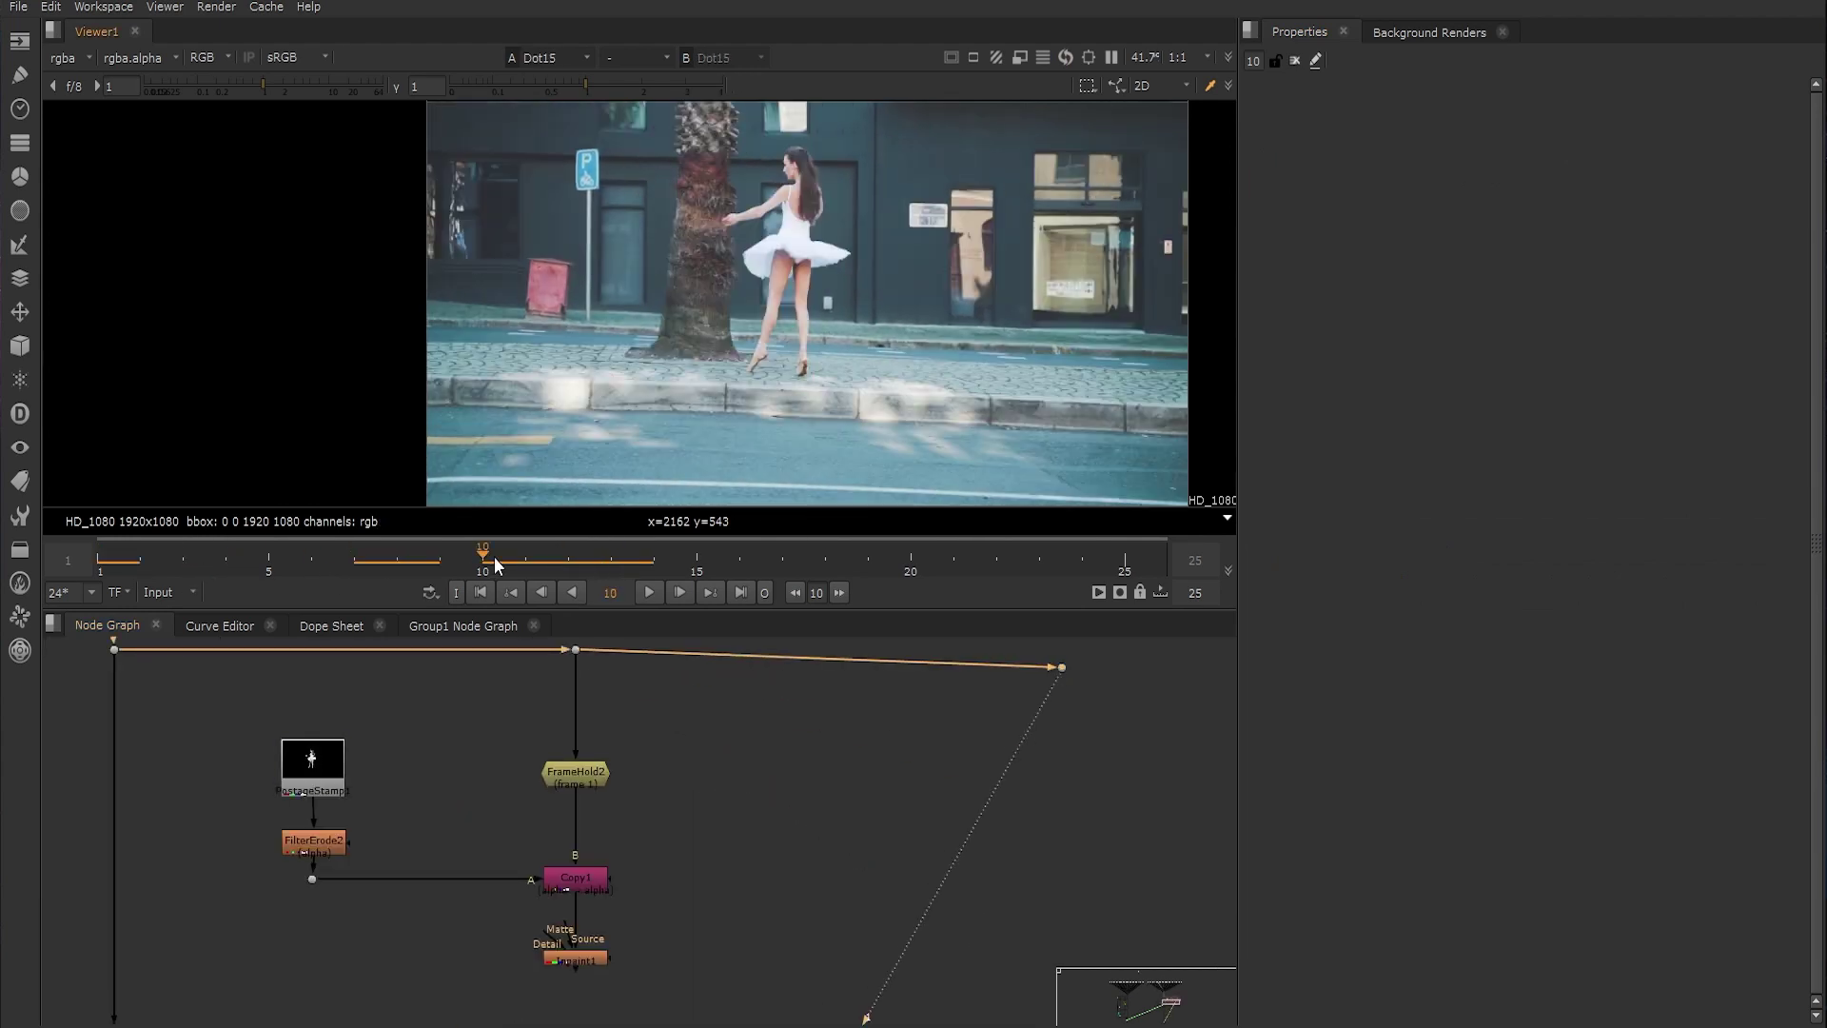
pyautogui.moveTo(144, 557); pyautogui.dragTo(379, 553)
# Add a FrameHold for frame 10 and align it beneath the new dot
pyautogui.click(1110, 749)
pyautogui.press('Tab')
pyautogui.write('f')
pyautogui.press('Return')
pyautogui.moveTo(1105, 746); pyautogui.dragTo(1062, 796)
pyautogui.moveTo(1063, 775); pyautogui.dragTo(1062, 649)
pyautogui.moveTo(1063, 796); pyautogui.dragTo(1062, 810)
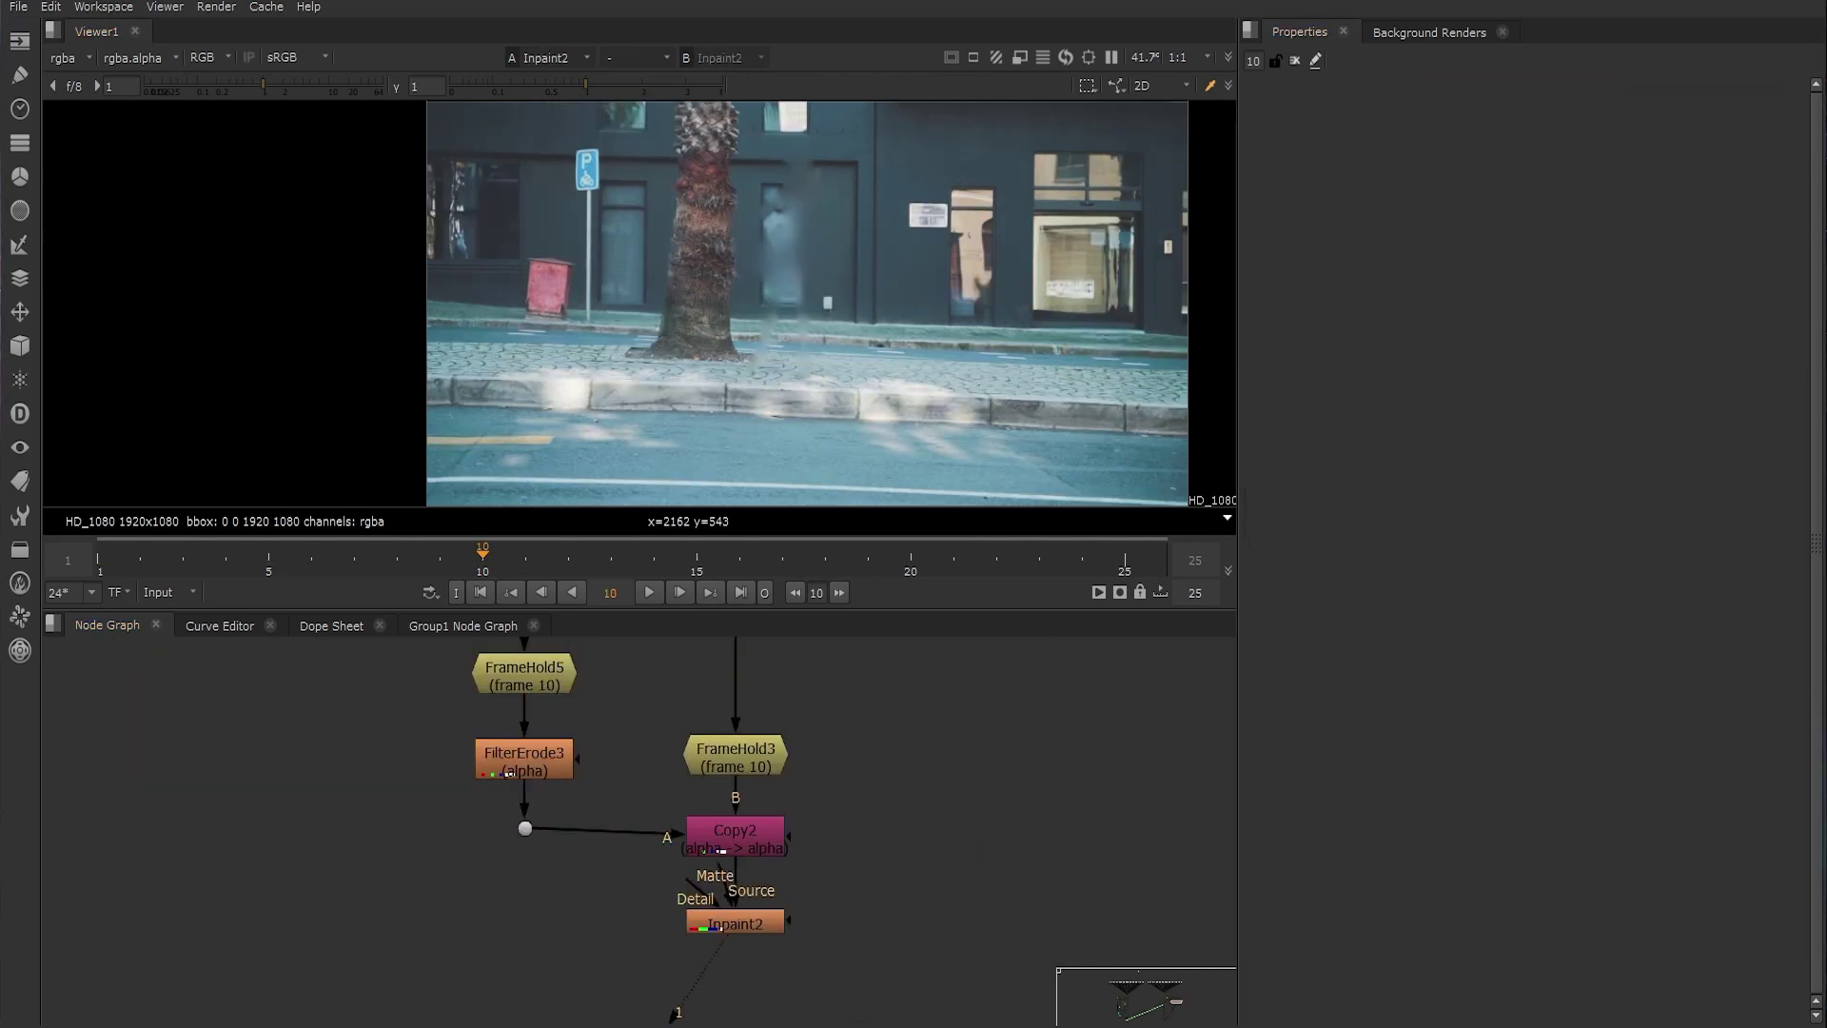
# Add a Roto node below the second Inpaint
pyautogui.moveTo(656, 920); pyautogui.dragTo(807, 818, button='middle')
pyautogui.scroll(-2, 807, 818)
pyautogui.scroll(3, 820, 898)
pyautogui.click(876, 784)
pyautogui.press('o')
# Draw a four-point Bezier around the wall section with the white sign, extending it down to the curb
pyautogui.moveTo(826, 254); pyautogui.dragTo(673, 343, button='middle')
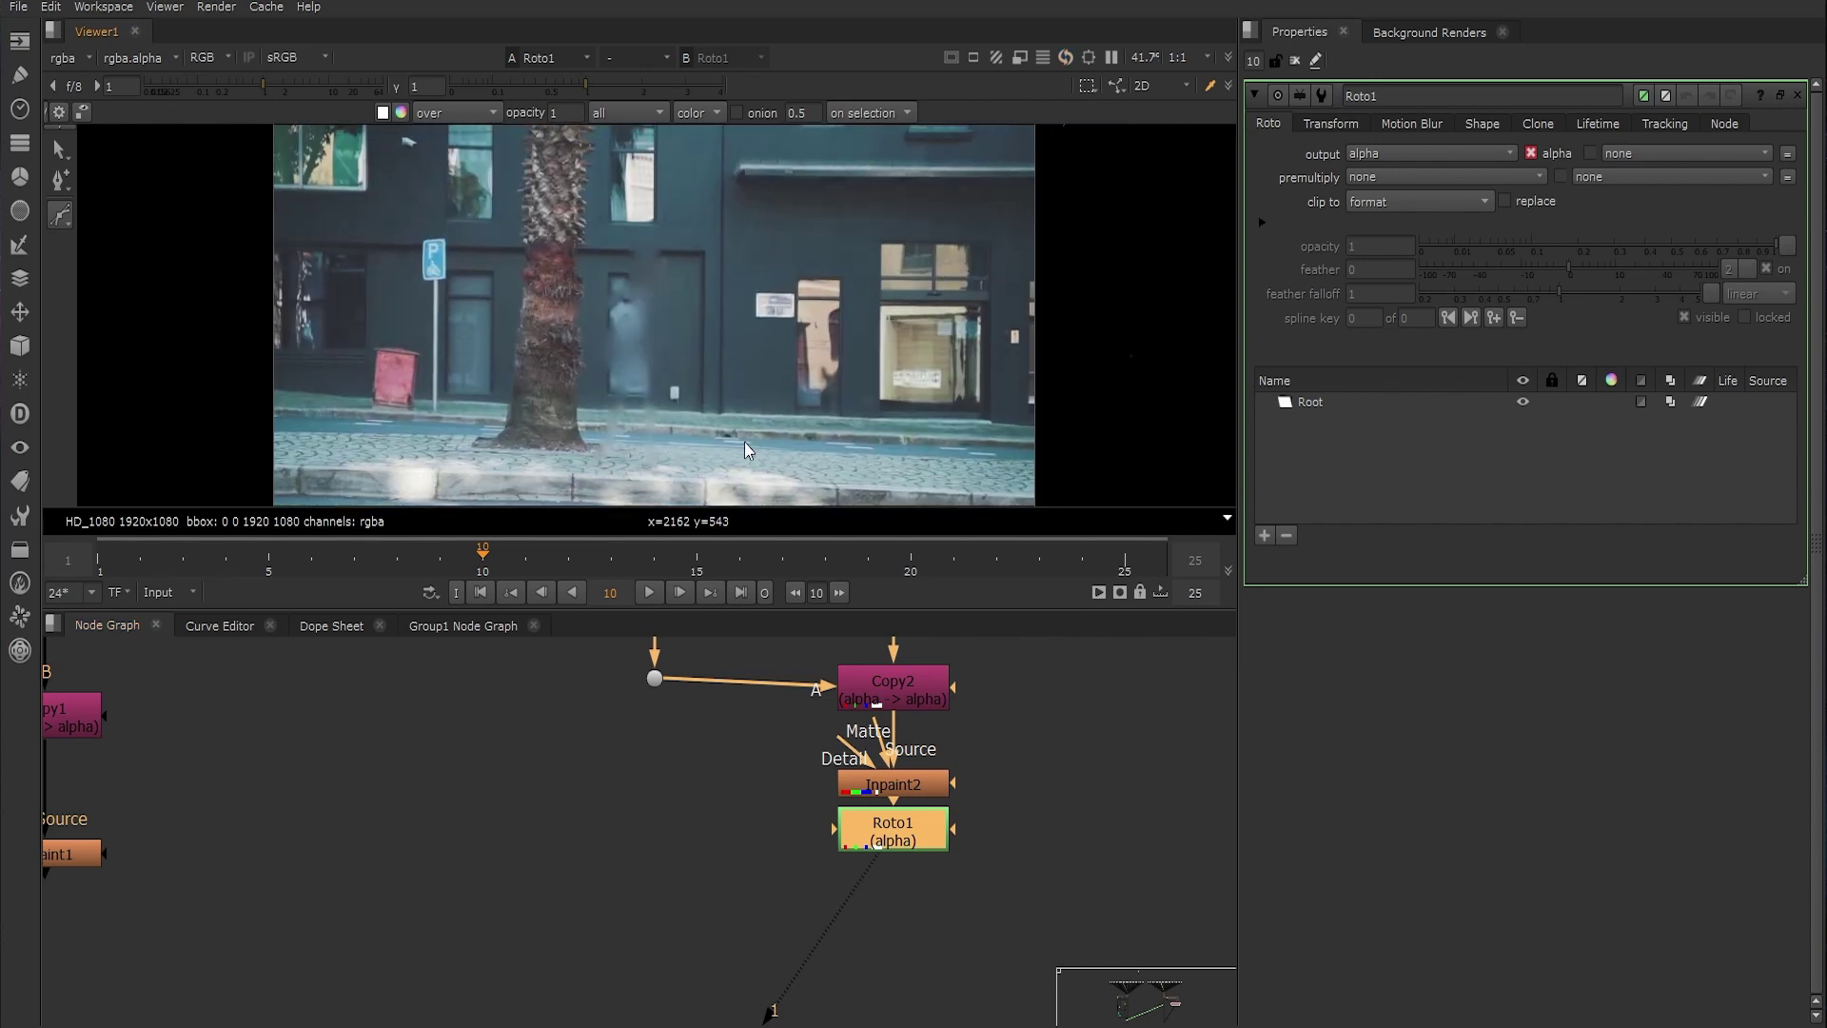
pyautogui.click(690, 409)
pyautogui.click(690, 409)
pyautogui.moveTo(806, 212); pyautogui.dragTo(797, 213)
pyautogui.moveTo(684, 224); pyautogui.dragTo(685, 225)
pyautogui.moveTo(689, 408); pyautogui.dragTo(684, 473)
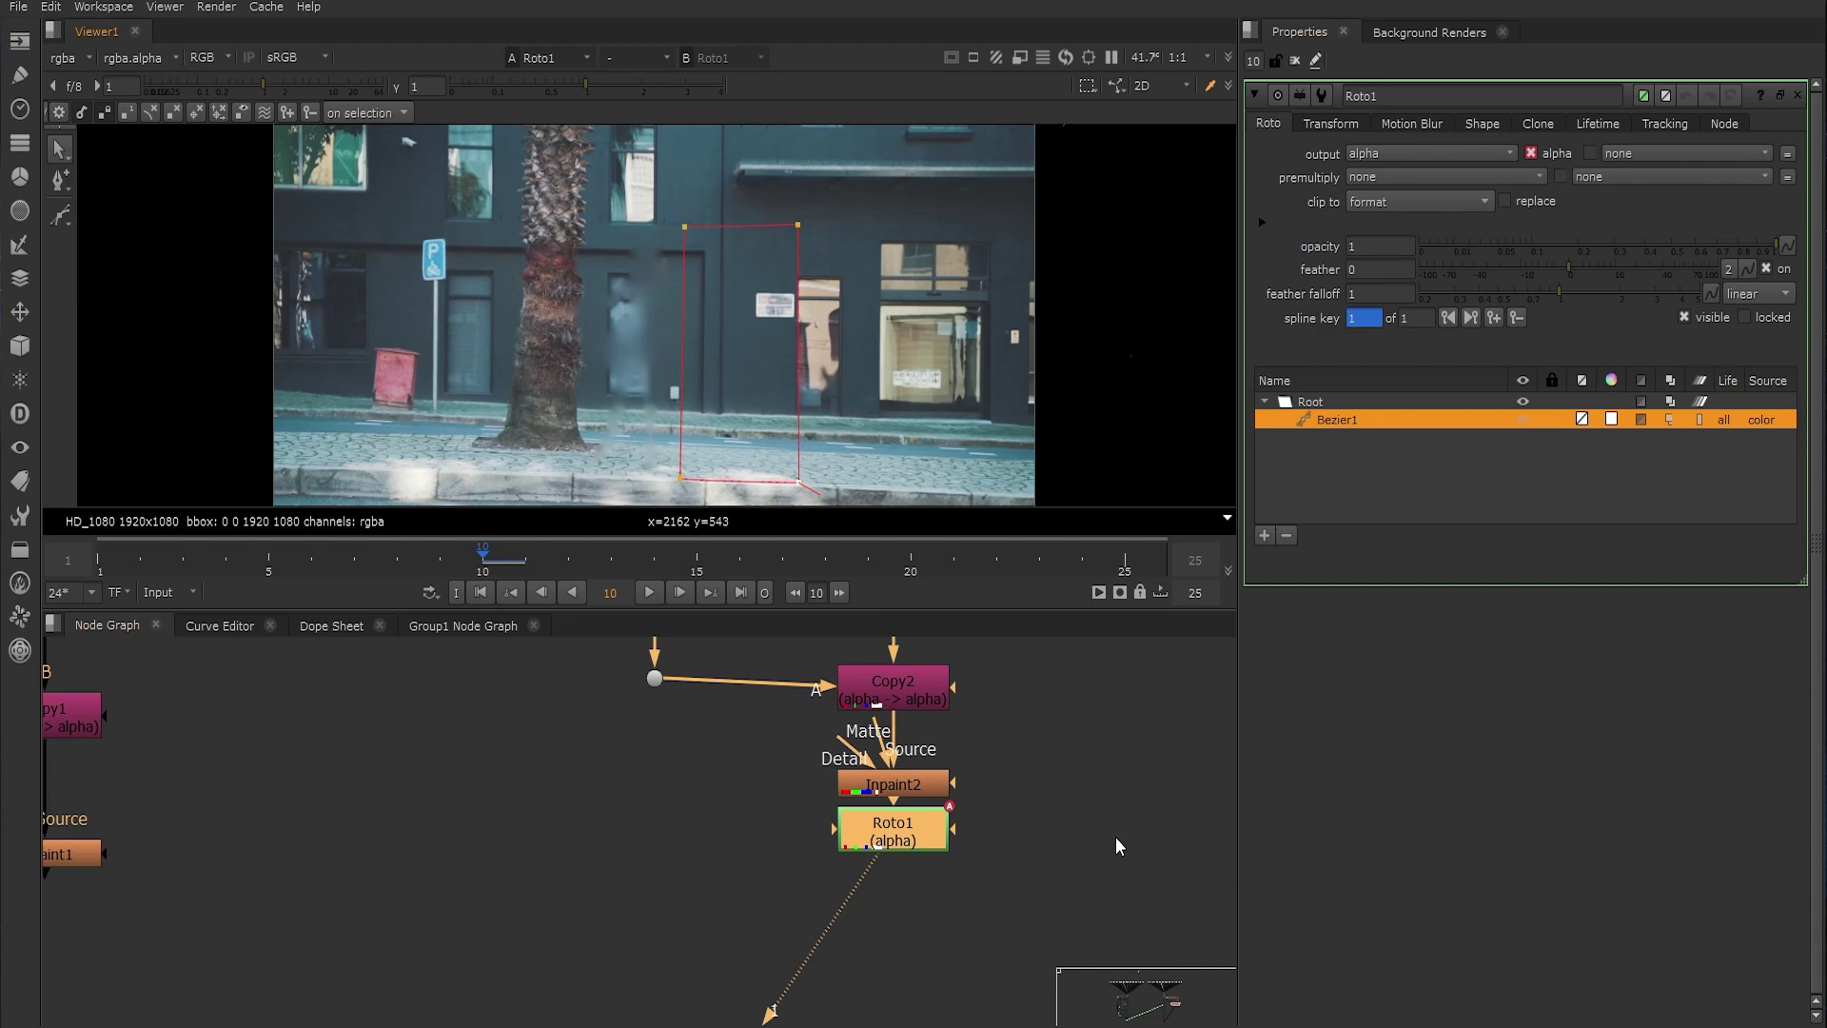
# Premultiply the Roto result and merge it over the first Inpaint, placing the Merge between the two branches
pyautogui.moveTo(943, 836); pyautogui.dragTo(936, 850)
pyautogui.click(981, 882)
pyautogui.moveTo(929, 883); pyautogui.dragTo(994, 823, button='middle')
pyautogui.press('Tab')
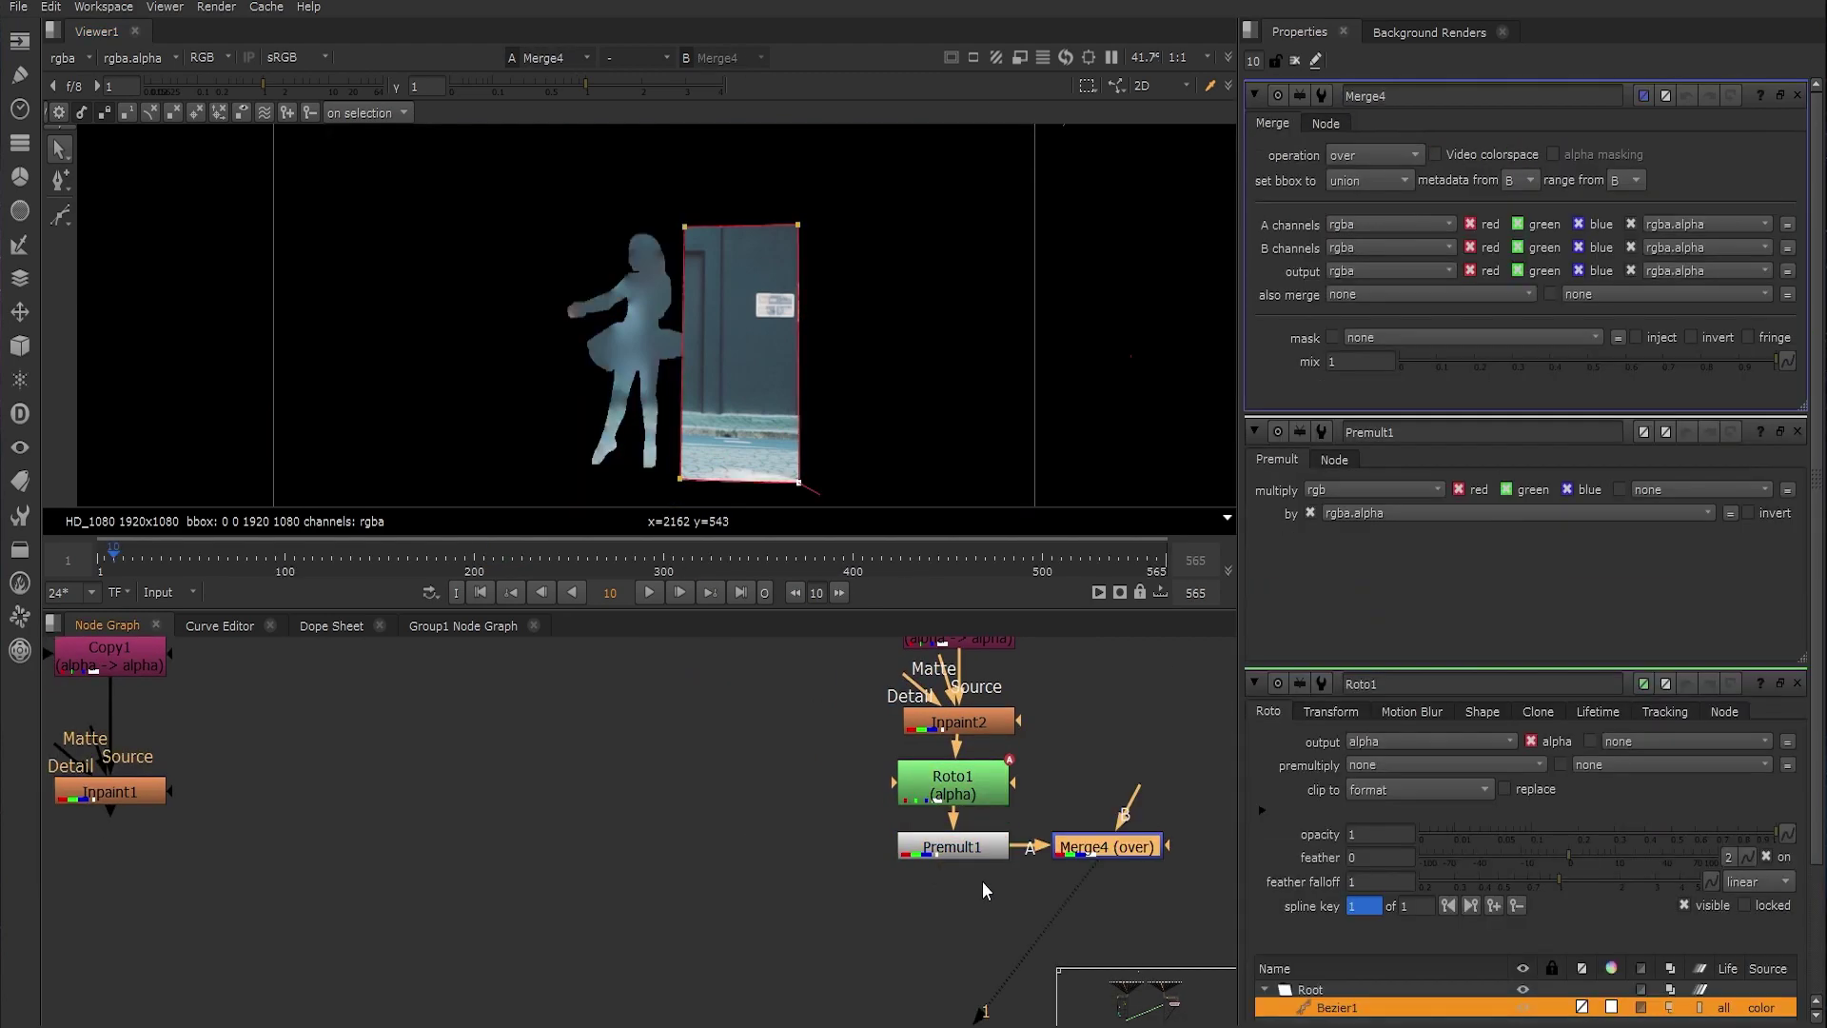
pyautogui.moveTo(1104, 845); pyautogui.dragTo(114, 792)
pyautogui.moveTo(666, 942); pyautogui.dragTo(719, 944)
pyautogui.click(778, 939)
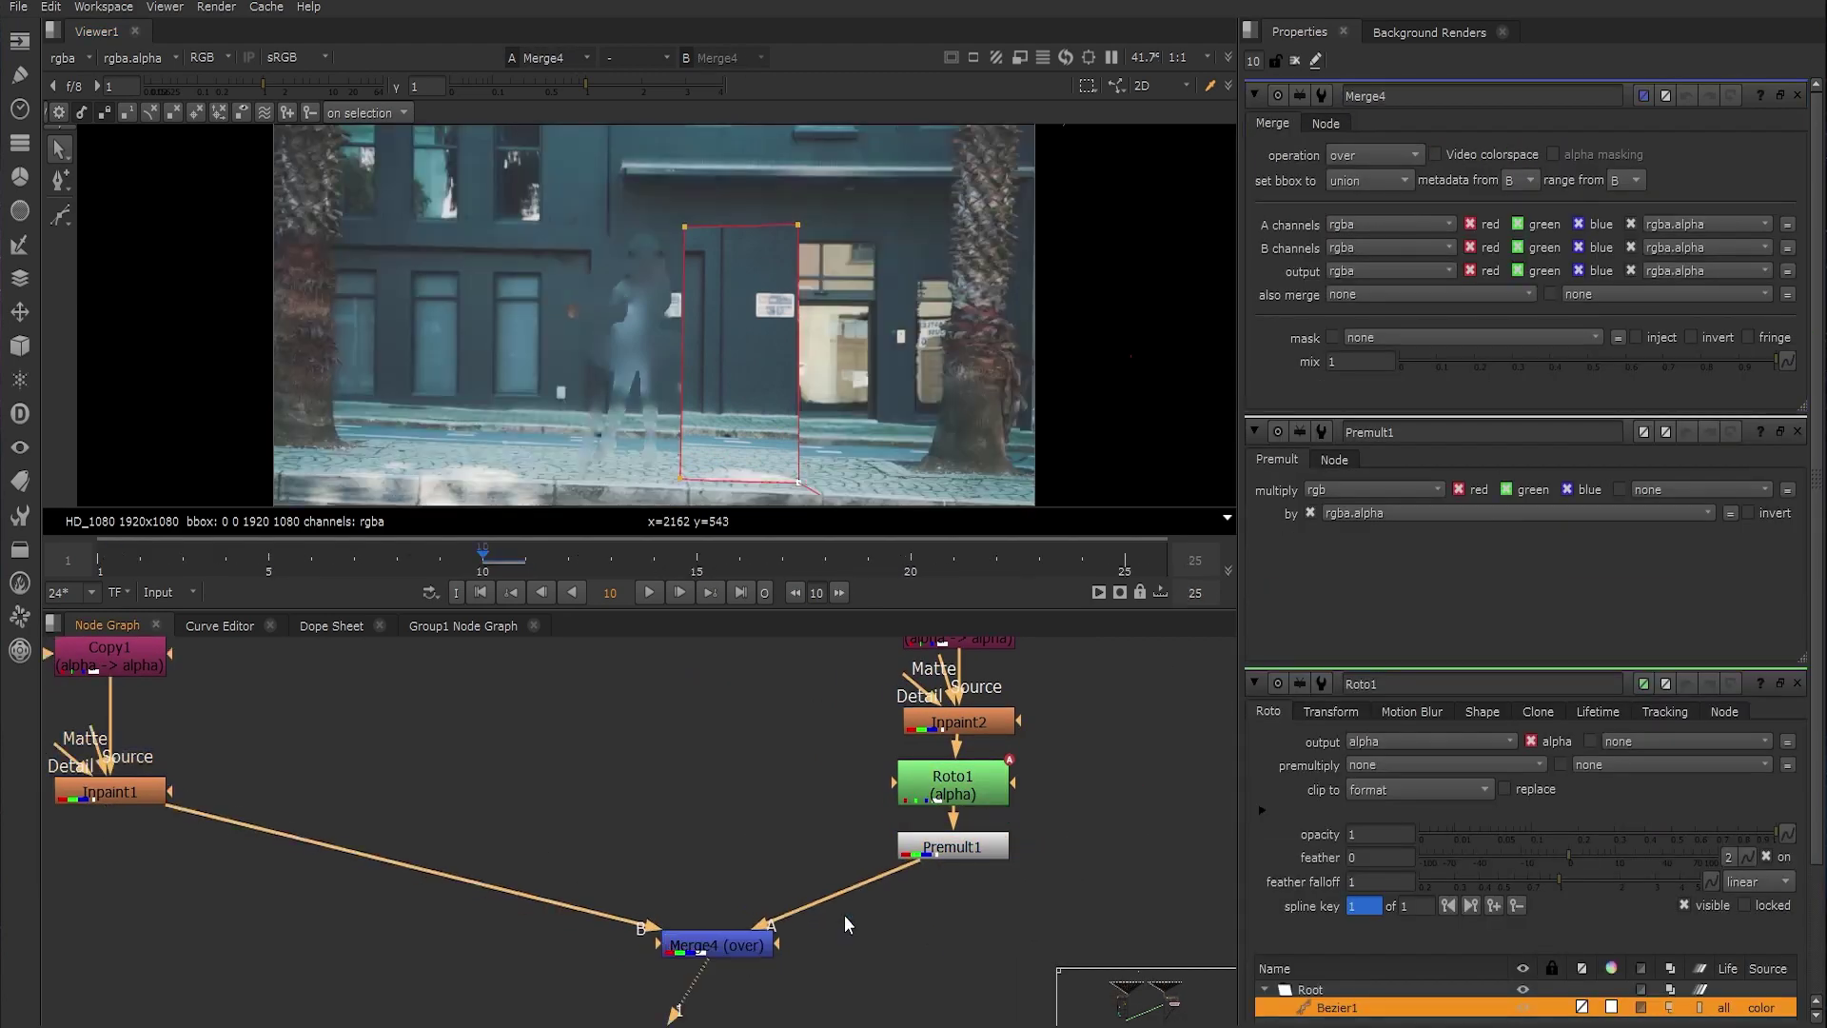
# Insert a Transform between the Roto and Premult and shift the wall patch to about x -322, y 8
pyautogui.moveTo(956, 846); pyautogui.dragTo(957, 891)
pyautogui.click(962, 798)
pyautogui.press('t')
pyautogui.click(1796, 485)
pyautogui.click(1796, 486)
pyautogui.click(1796, 486)
pyautogui.keyDown('ctrl'); pyautogui.moveTo(654, 358); pyautogui.dragTo(722, 255); pyautogui.keyUp('ctrl')
pyautogui.moveTo(722, 255); pyautogui.dragTo(594, 252)
# Lower the Merge mix to 0.51 and line the wall patch up with the building at about x -284, y 3
pyautogui.scroll(3, 674, 258)
pyautogui.doubleClick(744, 942)
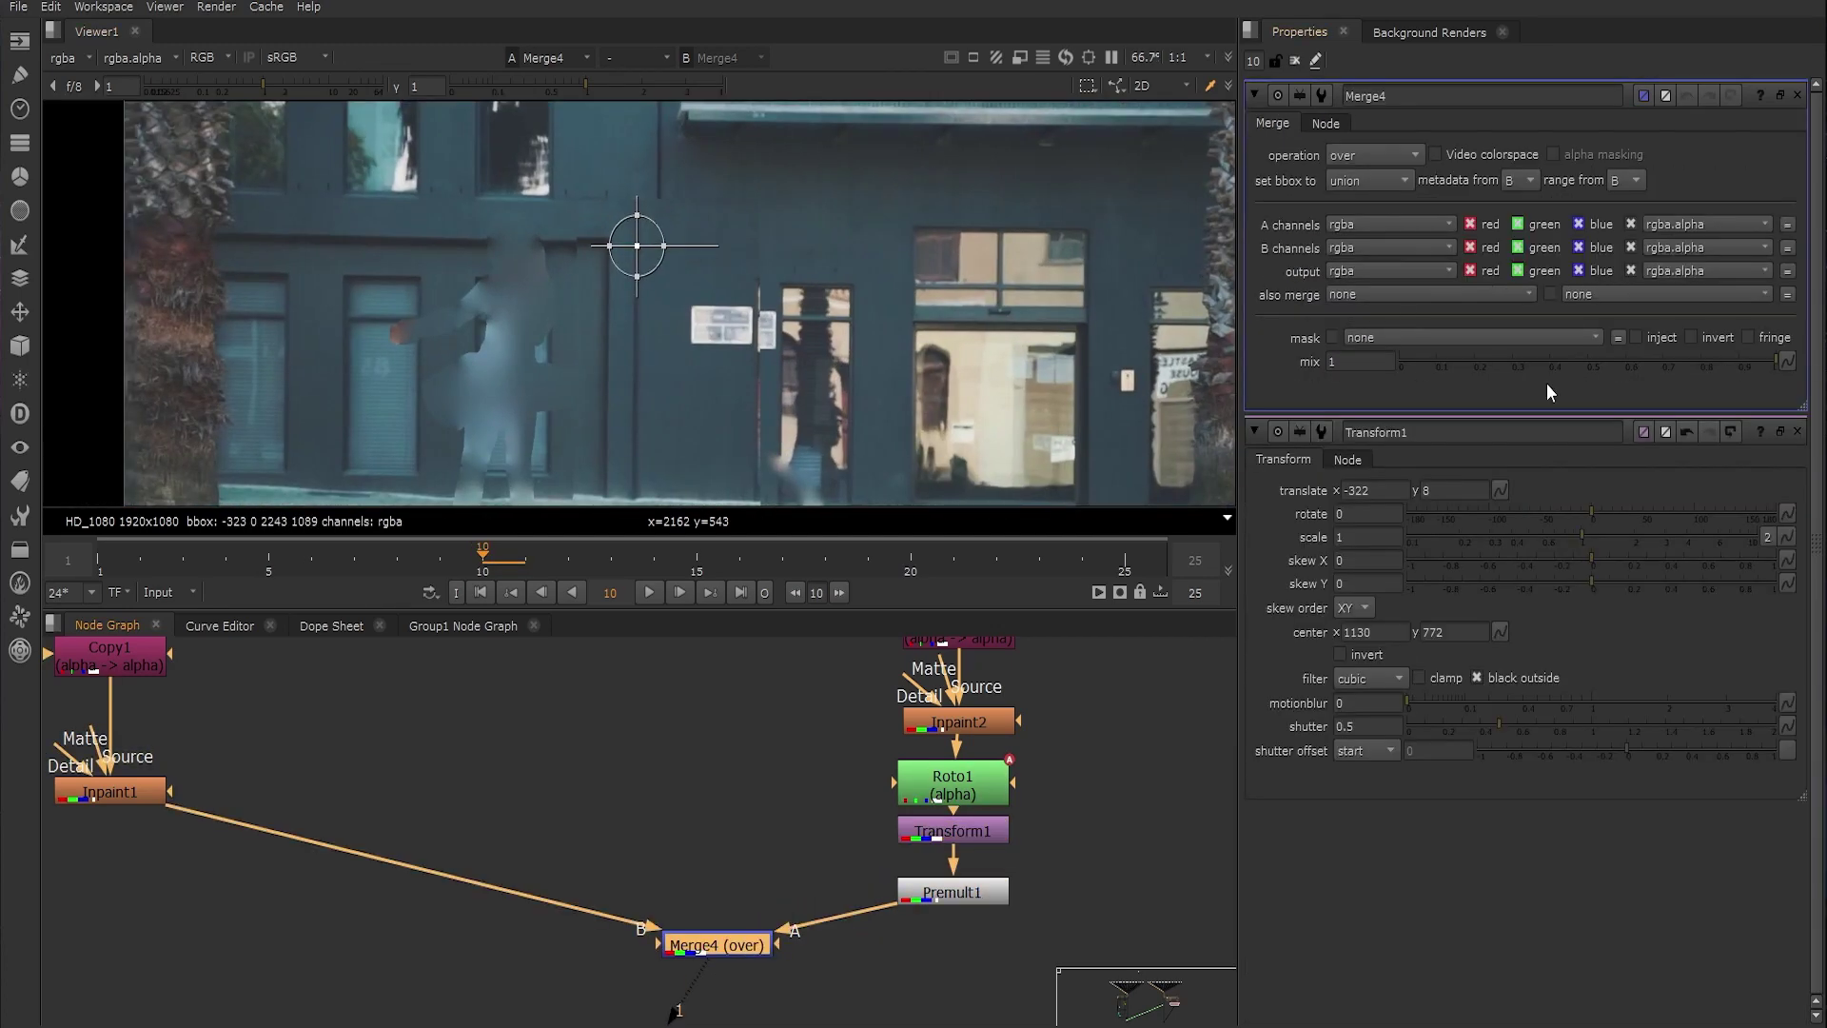
pyautogui.moveTo(1424, 365); pyautogui.dragTo(1591, 364)
pyautogui.moveTo(637, 246); pyautogui.dragTo(657, 245)
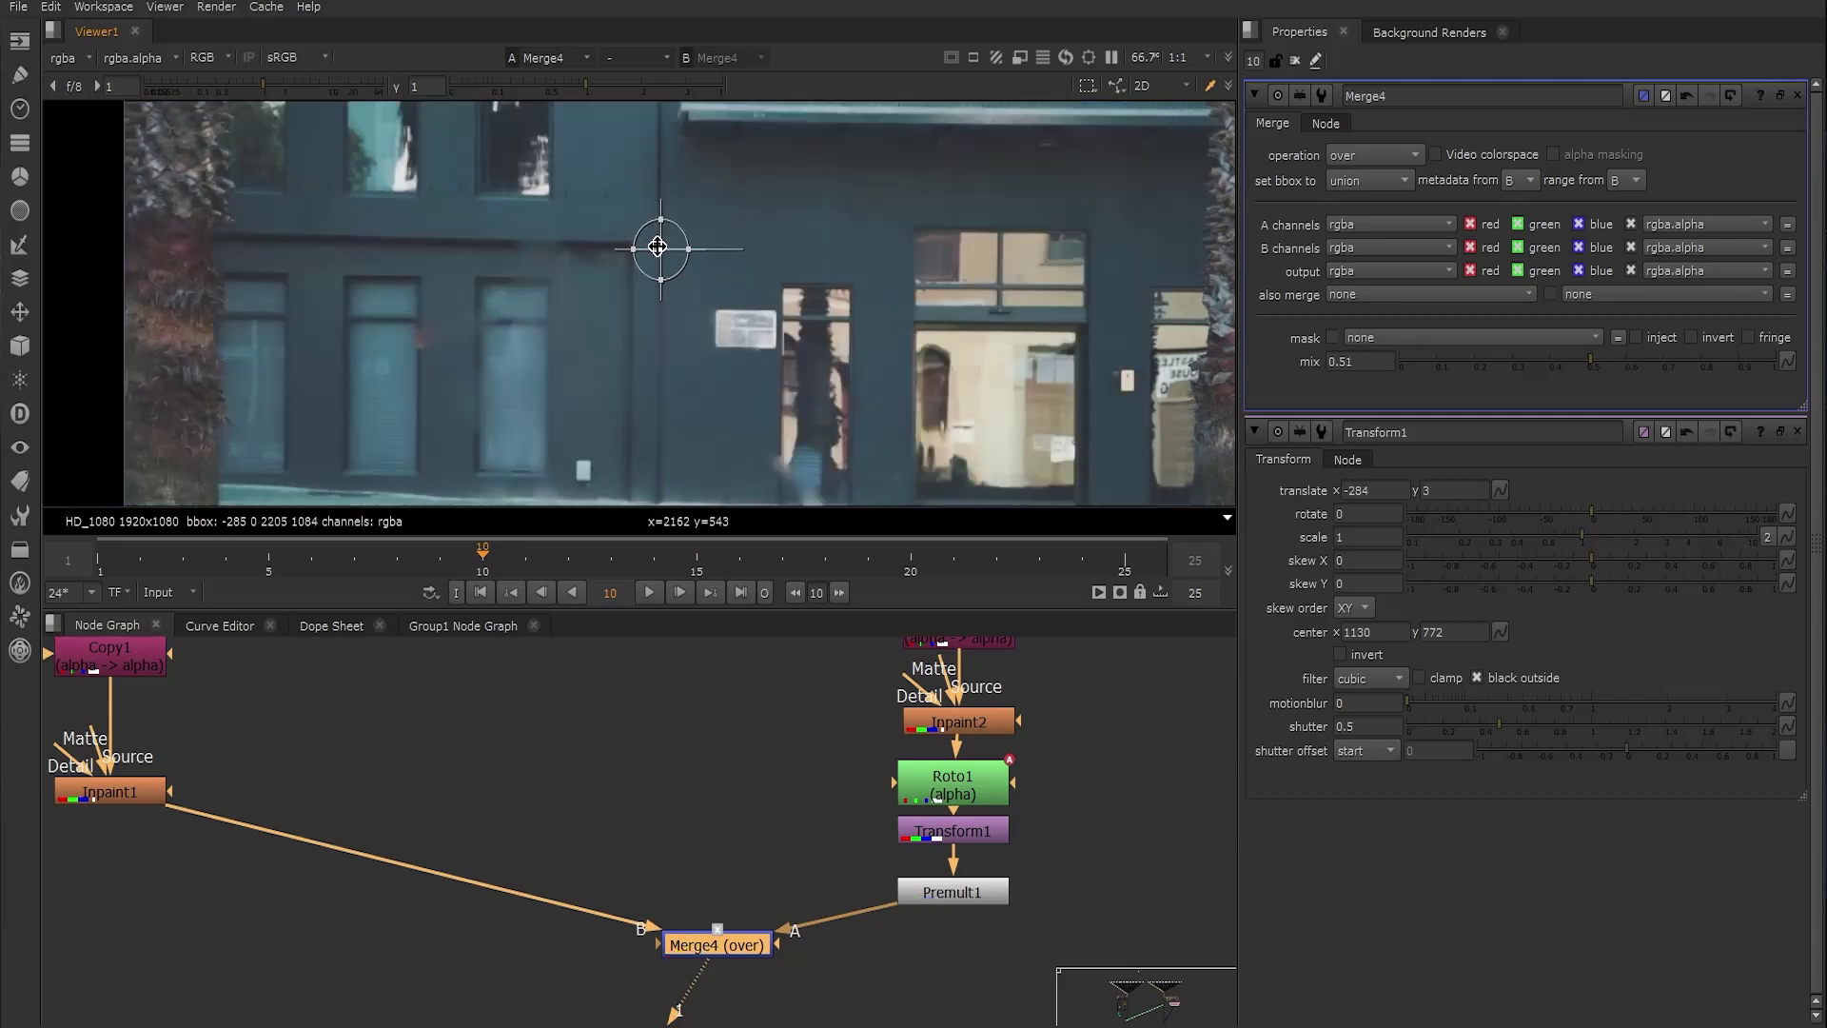
# Soften the Roto alpha with a Blur above the Transform and adjust the Bezier's lower edge along the curb
pyautogui.scroll(3, 834, 371)
pyautogui.moveTo(955, 897); pyautogui.dragTo(955, 926)
pyautogui.moveTo(957, 831); pyautogui.dragTo(957, 863)
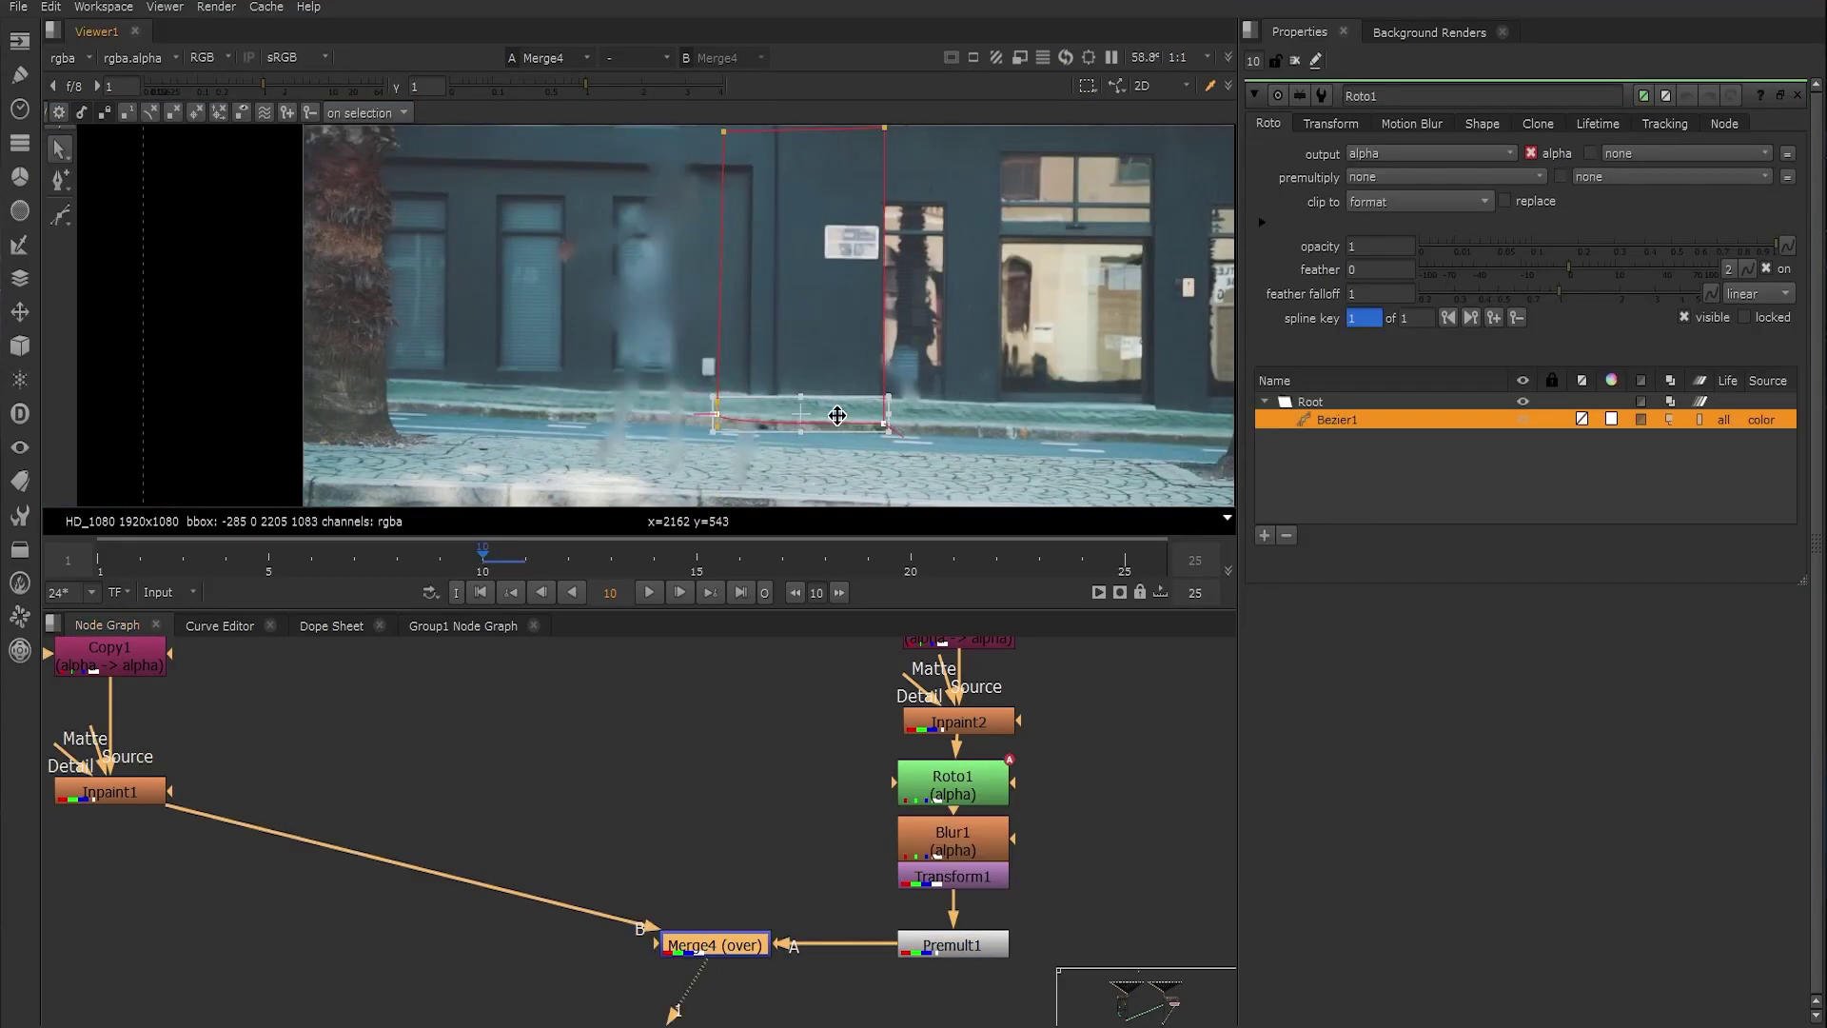
pyautogui.moveTo(838, 415); pyautogui.dragTo(839, 426)
pyautogui.scroll(3, 871, 440)
pyautogui.moveTo(919, 886); pyautogui.dragTo(919, 897)
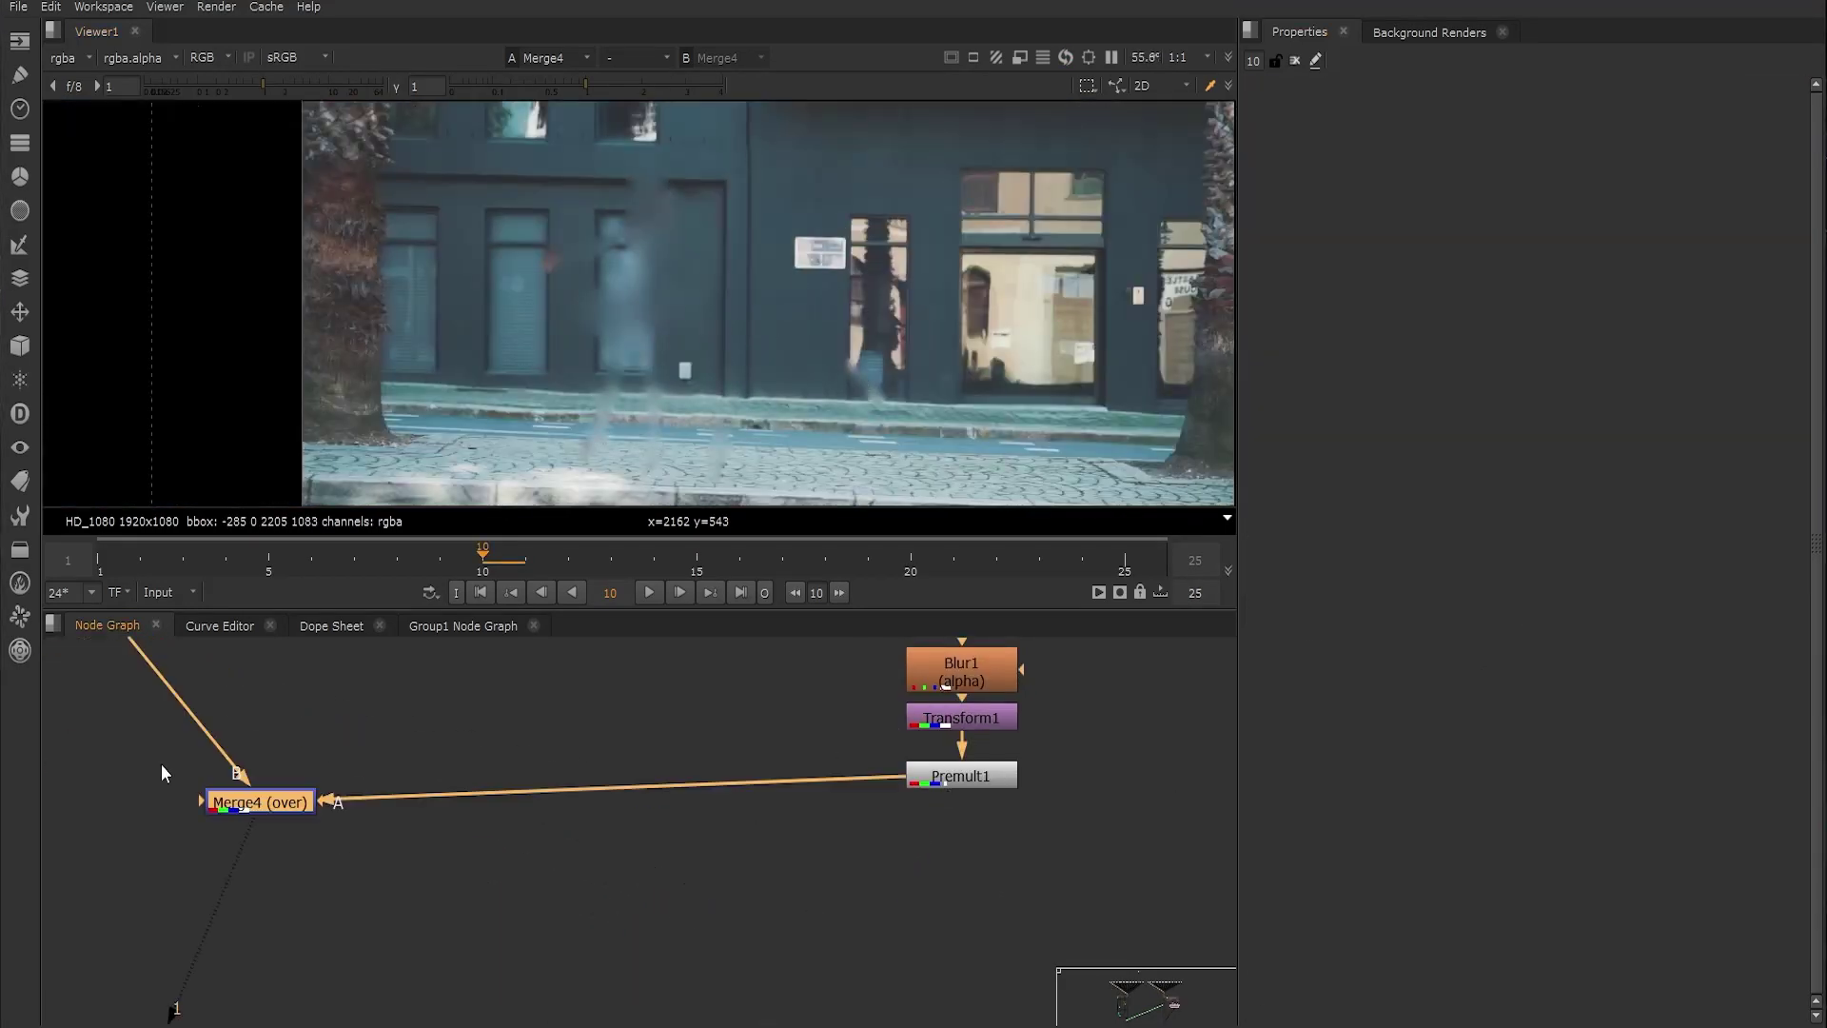
# Compare the original footage with the merged plate by viewing the branch nodes in turn
pyautogui.moveTo(162, 773); pyautogui.dragTo(161, 1027, button='middle')
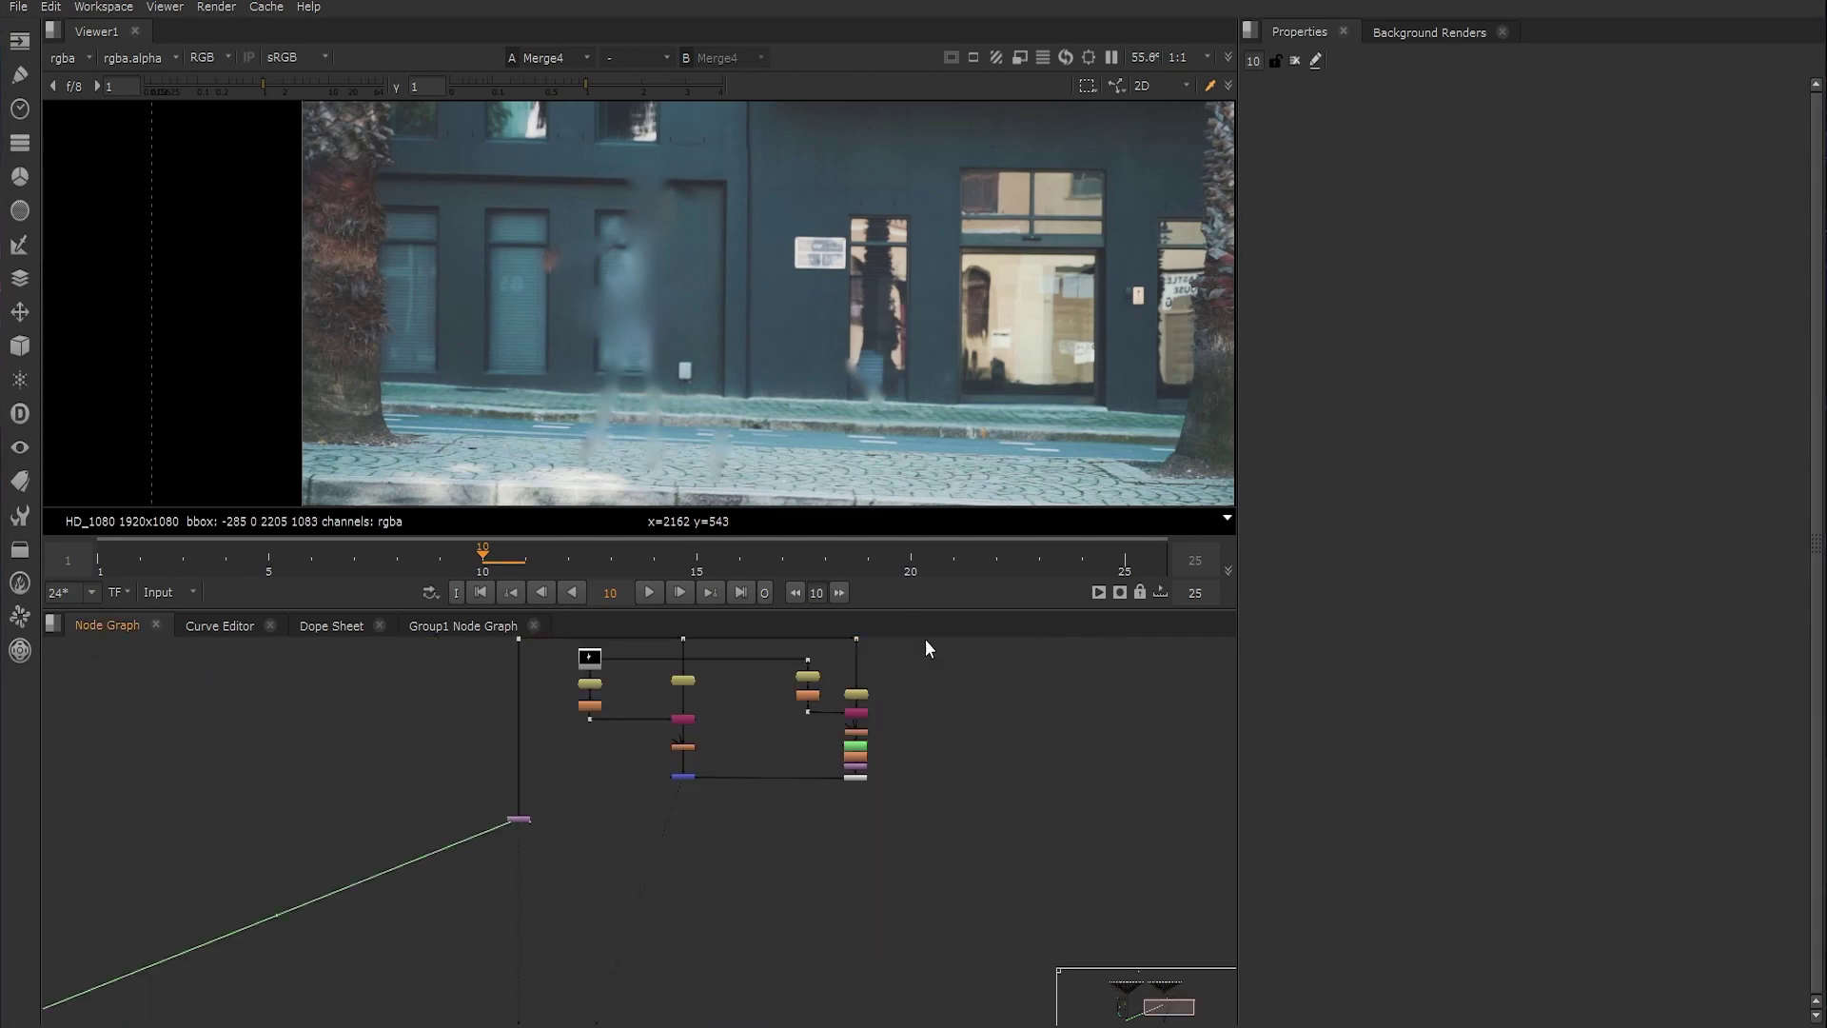
pyautogui.scroll(3, 894, 752)
pyautogui.click(747, 781)
pyautogui.press('1')
pyautogui.moveTo(925, 637); pyautogui.dragTo(828, 674, button='middle')
pyautogui.click(829, 748)
pyautogui.press('1')
pyautogui.click(517, 896)
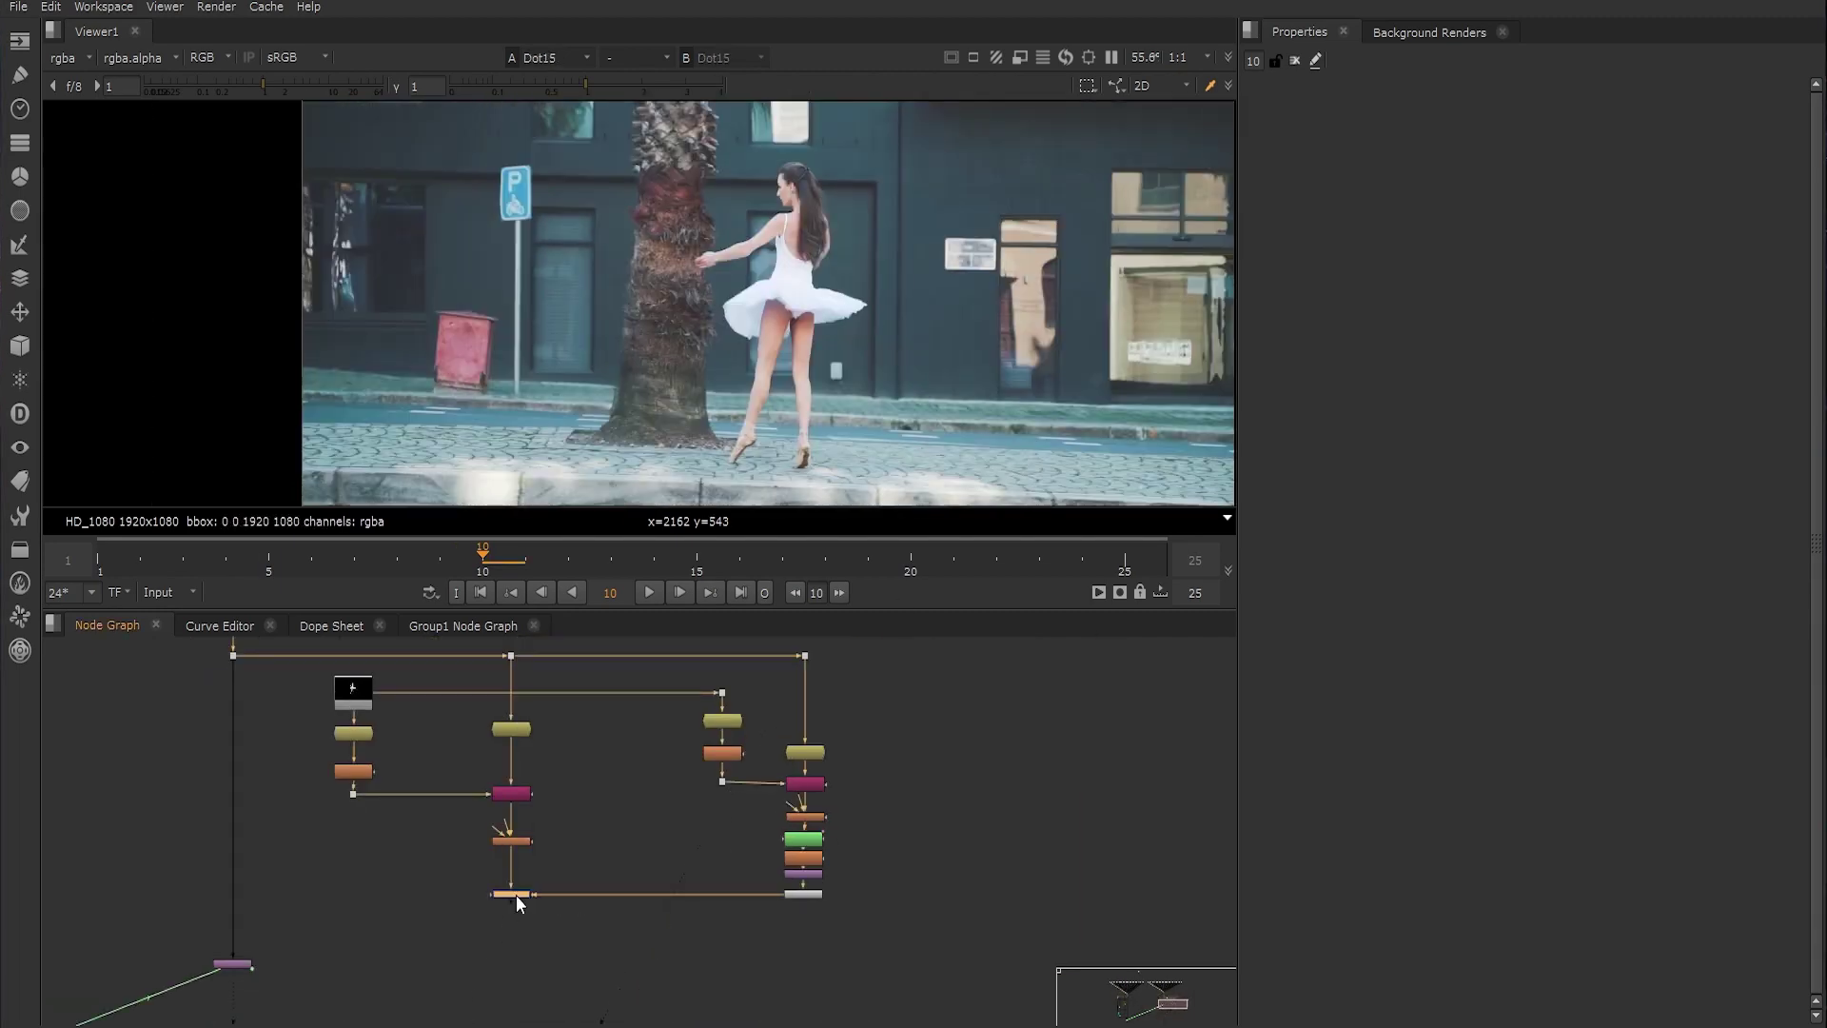
pyautogui.press('1')
pyautogui.press('2')
pyautogui.scroll(4, 351, 853)
pyautogui.press('1')
# Merge a third held-frame Roto patch with the second one, and mask the final Merge with a blurred dancer matte
pyautogui.moveTo(952, 876); pyautogui.dragTo(613, 730, button='middle')
pyautogui.doubleClick(843, 850)
pyautogui.moveTo(285, 1001); pyautogui.dragTo(285, 1020)
pyautogui.moveTo(303, 998); pyautogui.dragTo(110, 745)
pyautogui.press('b')
pyautogui.moveTo(238, 857); pyautogui.dragTo(316, 731, button='middle')
pyautogui.click(1294, 60)
pyautogui.moveTo(1068, 824); pyautogui.dragTo(1068, 878)
pyautogui.moveTo(628, 811); pyautogui.dragTo(629, 864, button='middle')
pyautogui.scroll(-3, 351, 857)
# Go to frame 4 and toggle the final Merge off and on to check the patched plate
pyautogui.moveTo(483, 562); pyautogui.dragTo(272, 569)
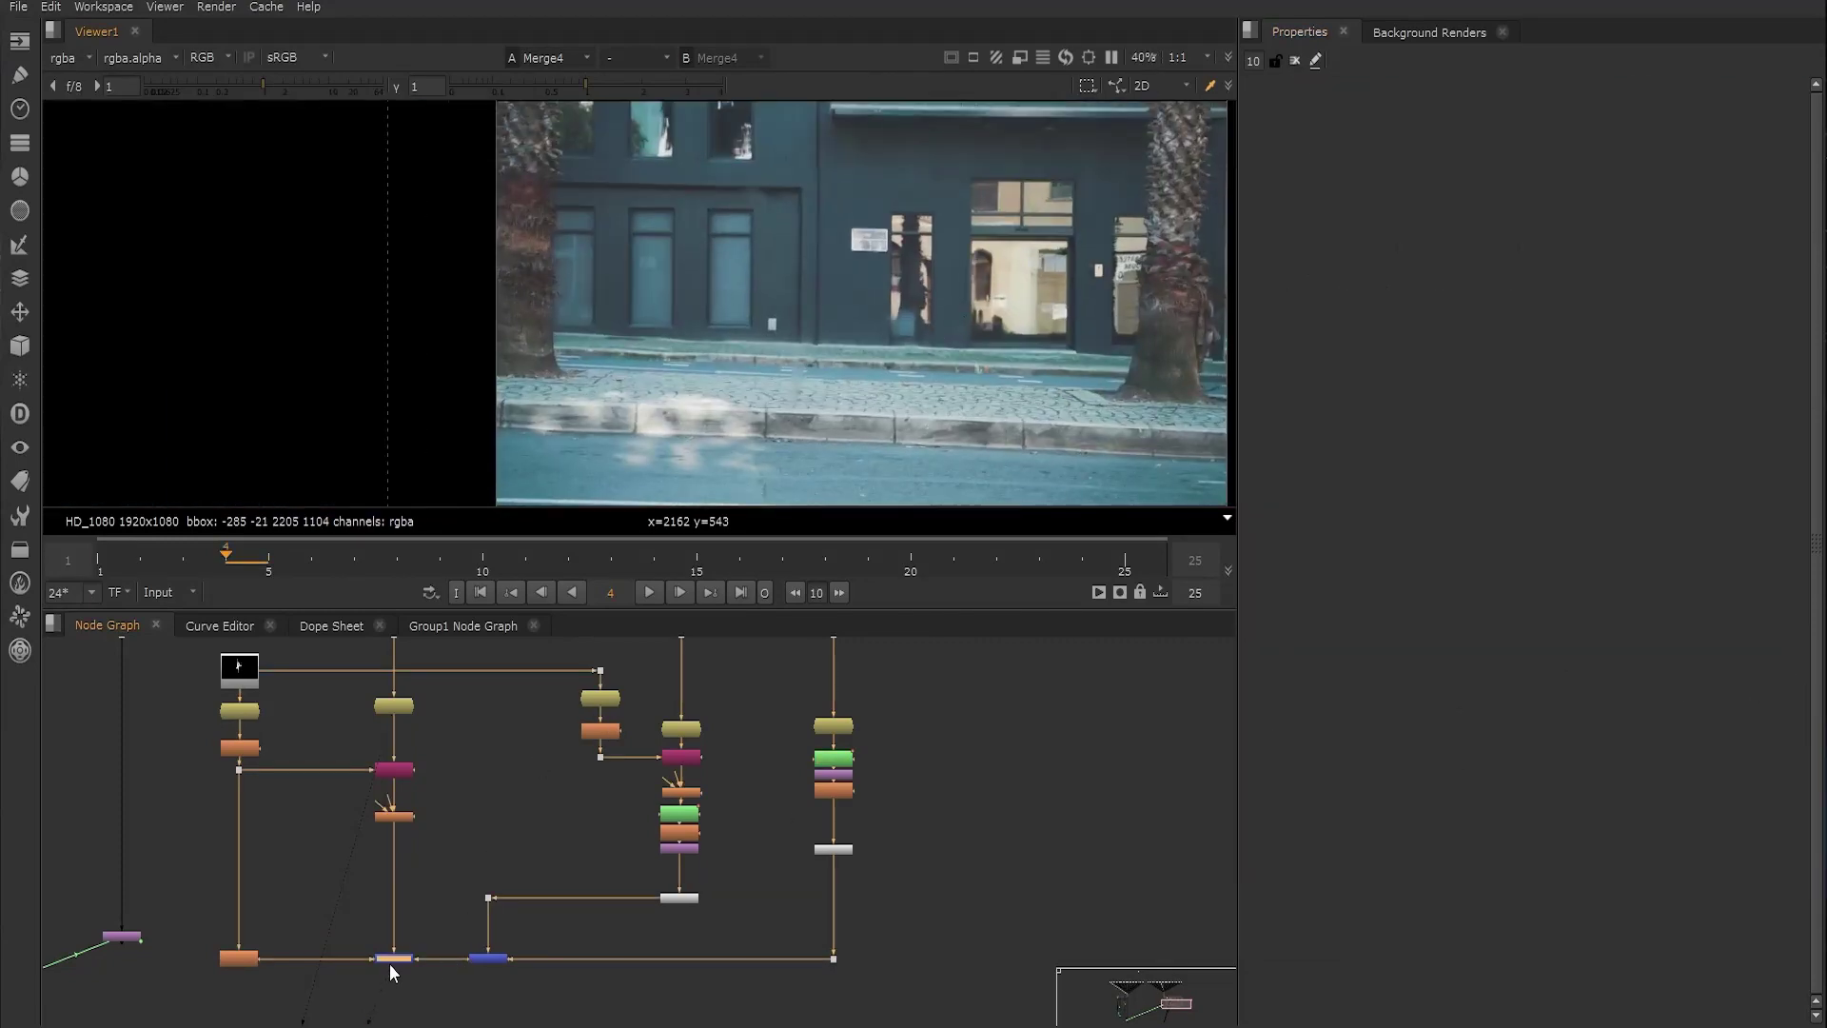
pyautogui.press('d')
pyautogui.press('d')
pyautogui.press('d')
pyautogui.press('d')
pyautogui.scroll(-3, 872, 337)
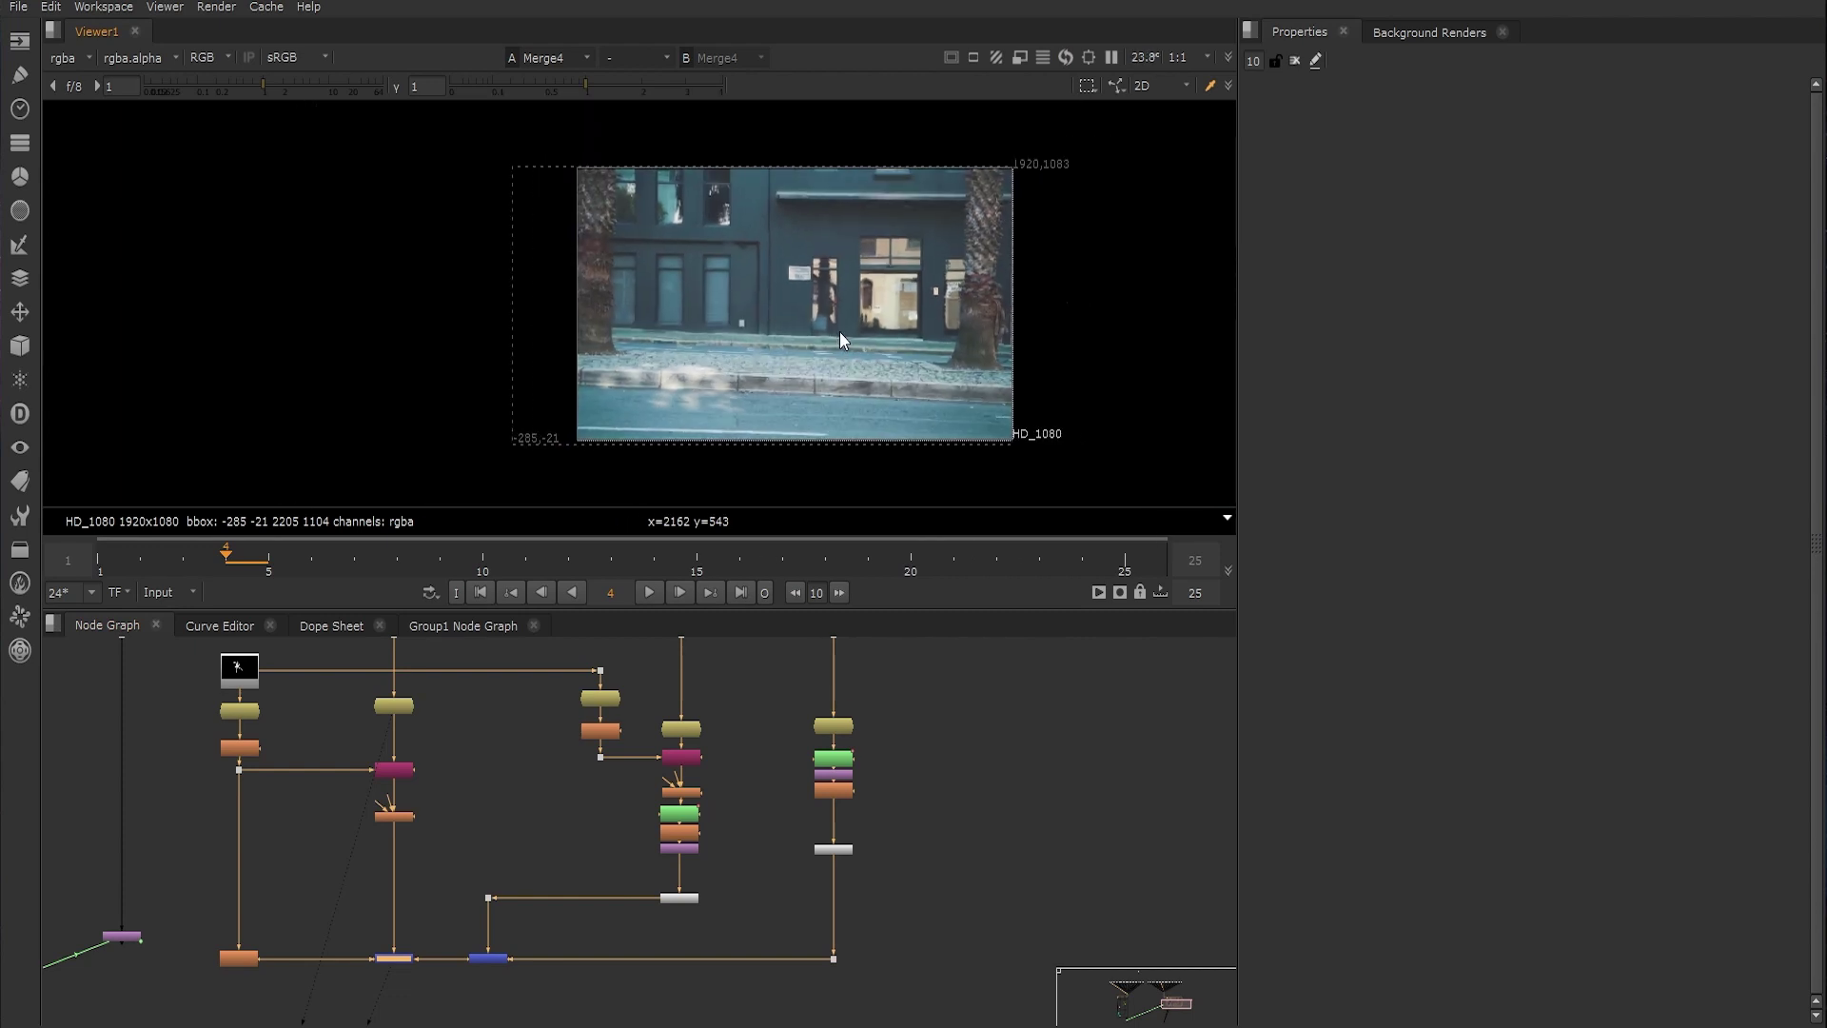
# Add a Crop at the full format below the final Merge, view its output and align it under the Merge
pyautogui.moveTo(434, 950); pyautogui.dragTo(531, 797, button='middle')
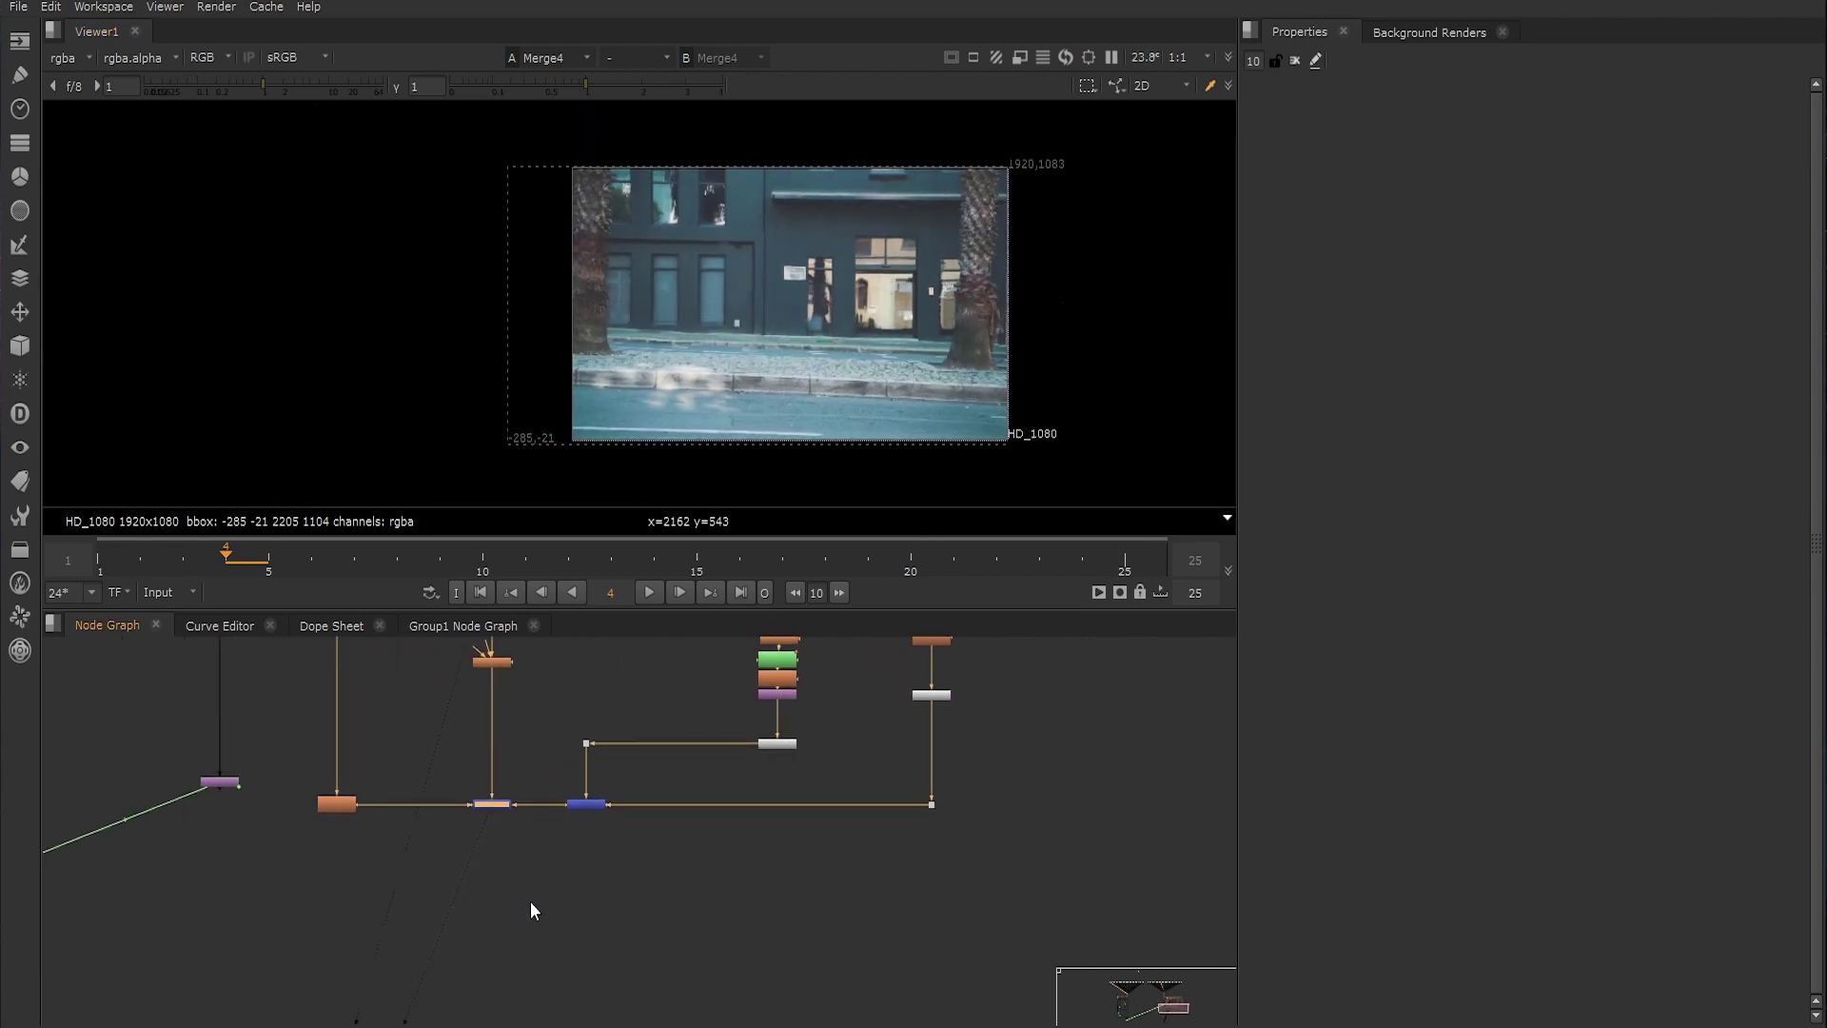
pyautogui.scroll(2, 523, 856)
pyautogui.click(531, 852)
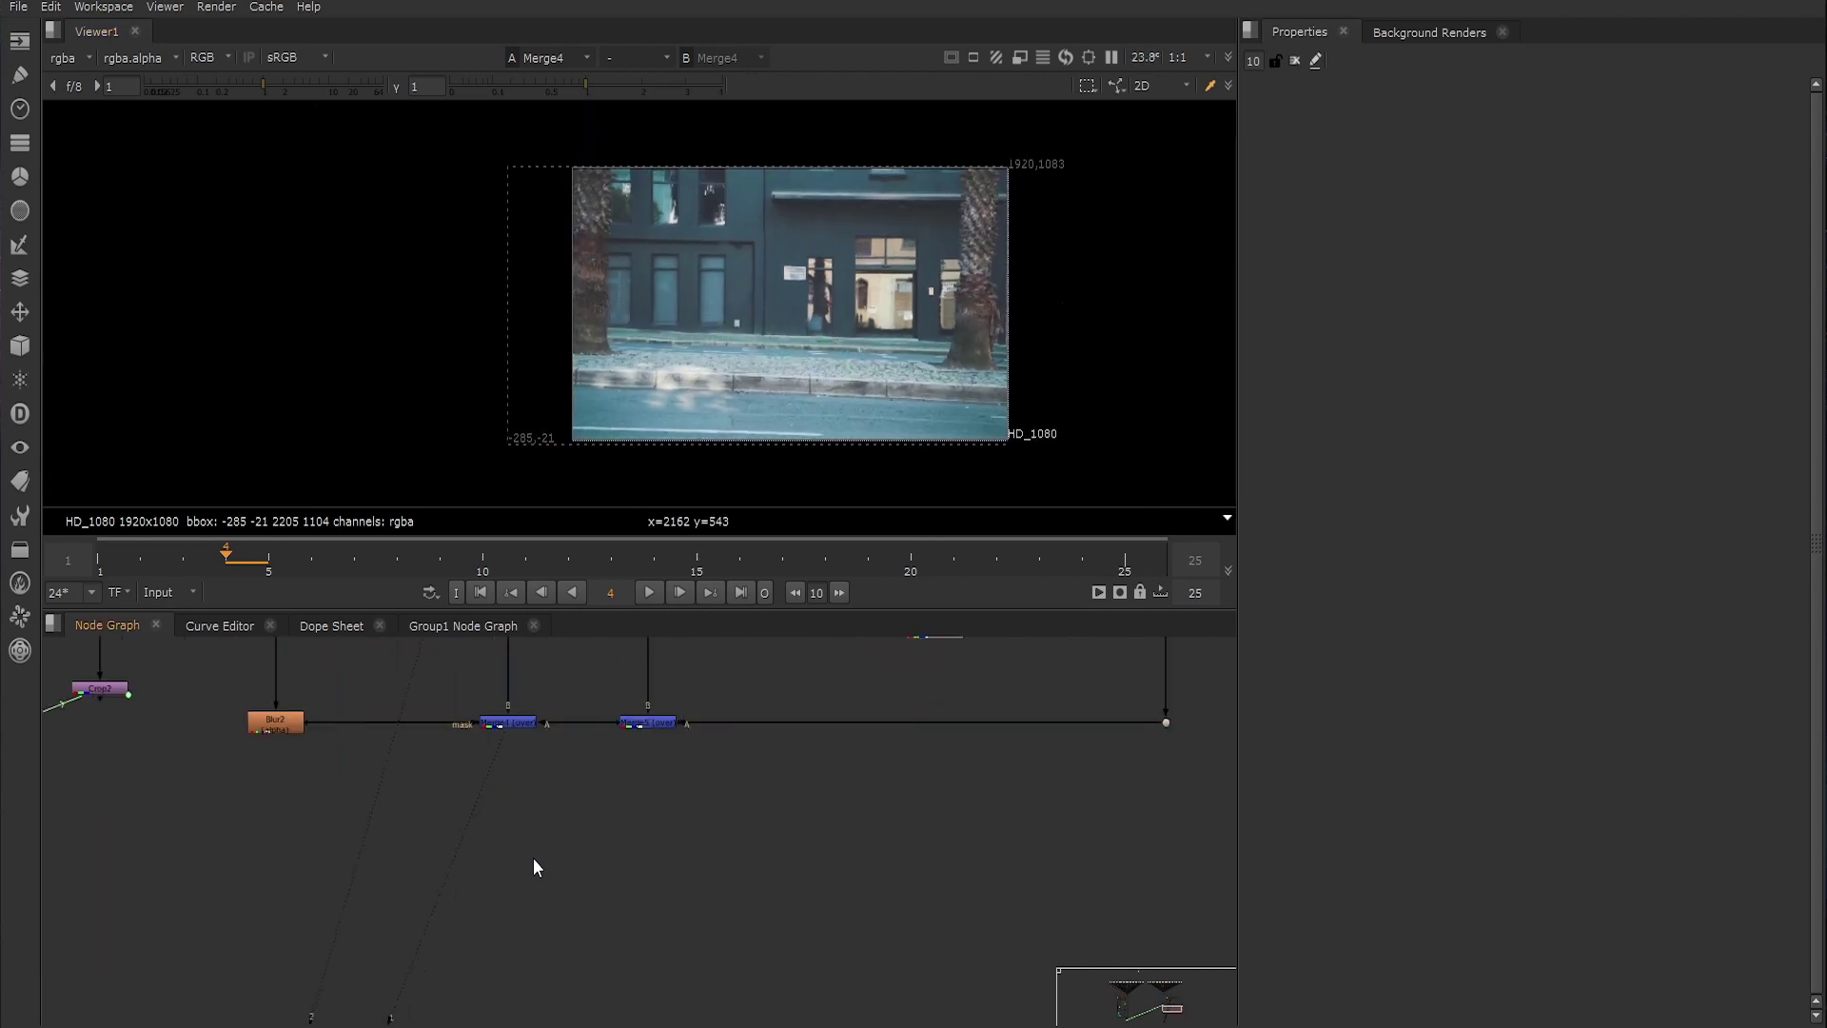
pyautogui.press('Tab')
pyautogui.write('crop [Transform')
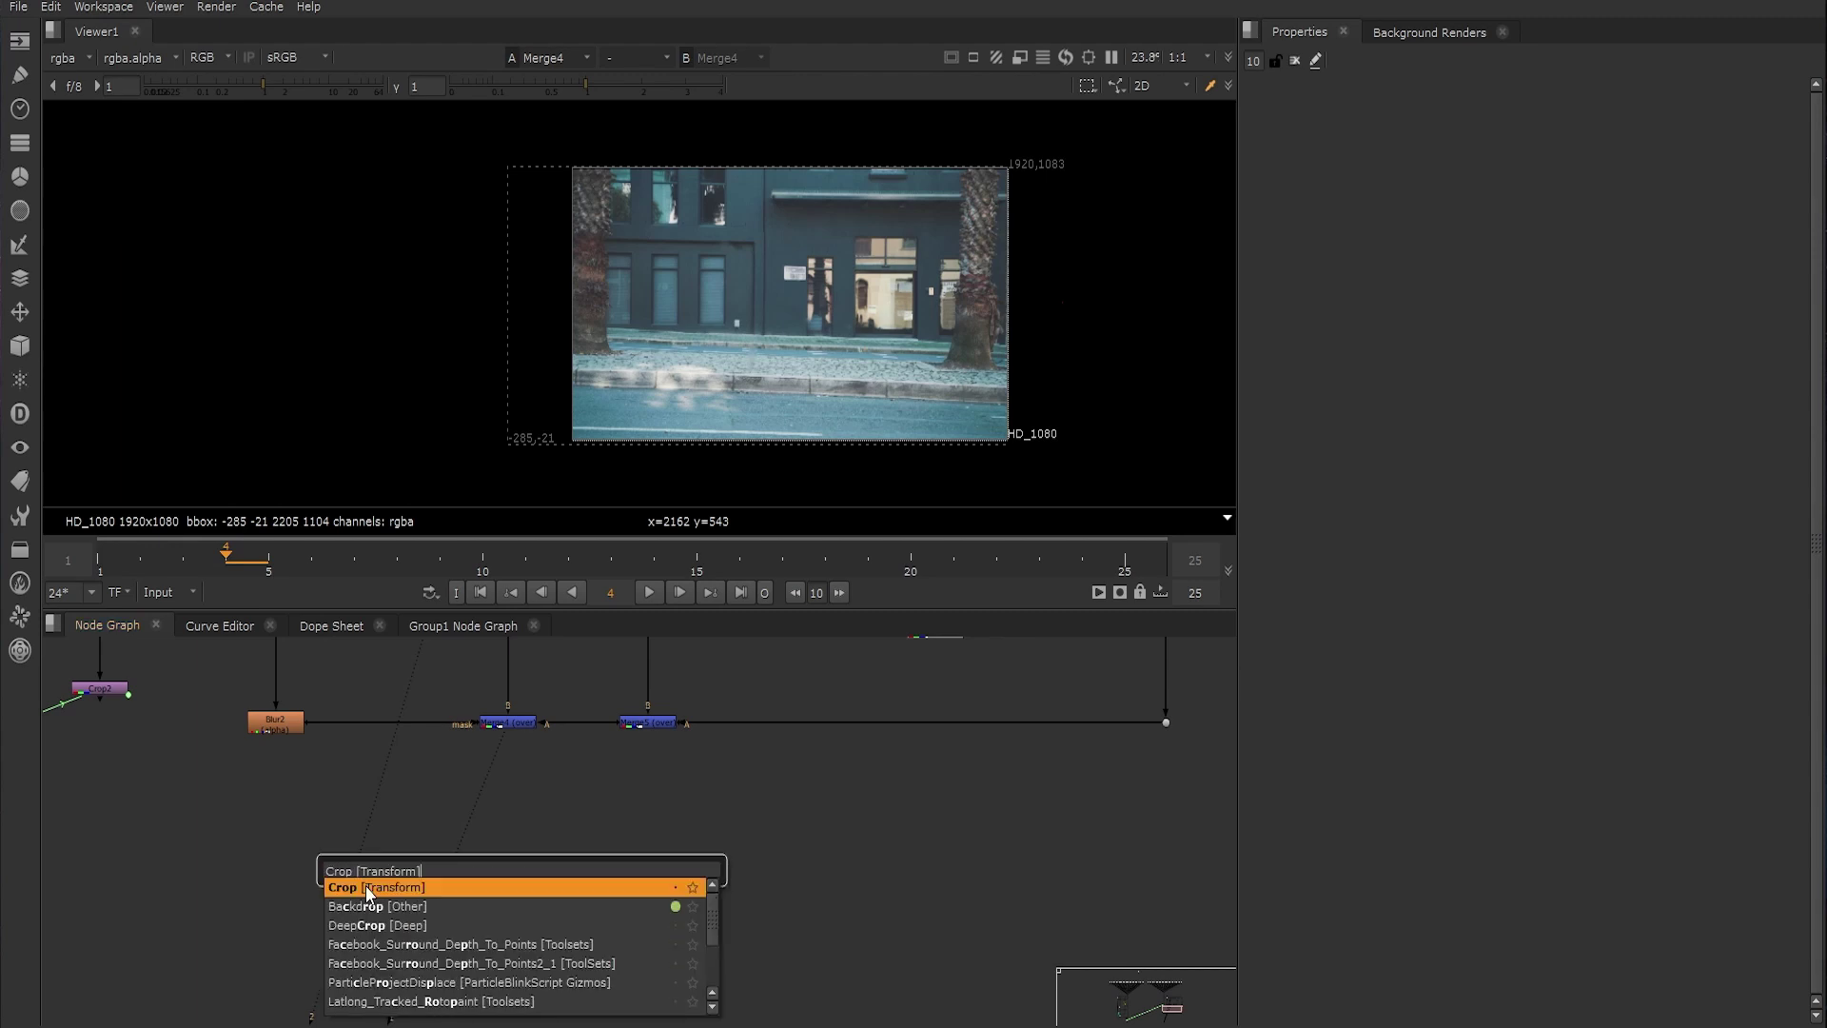
pyautogui.click(365, 886)
pyautogui.moveTo(500, 733); pyautogui.dragTo(503, 729)
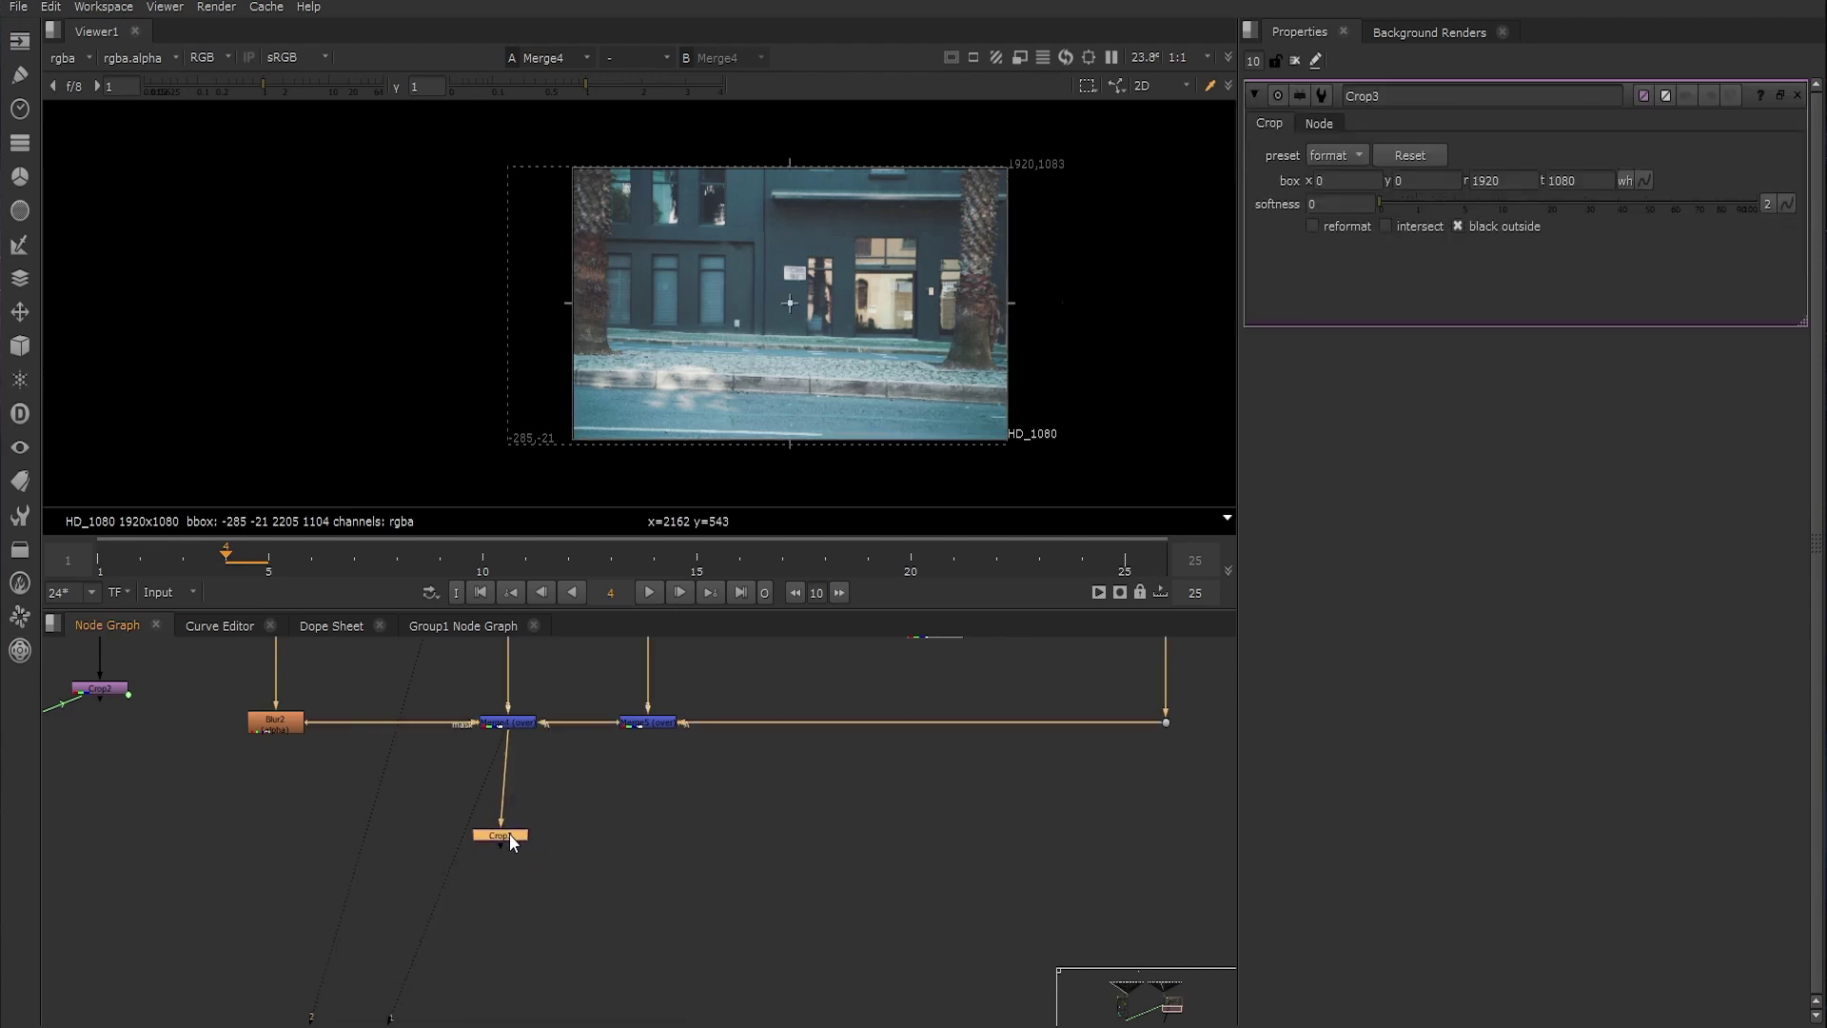
pyautogui.press('1')
pyautogui.click(510, 853)
pyautogui.moveTo(514, 838); pyautogui.dragTo(521, 841)
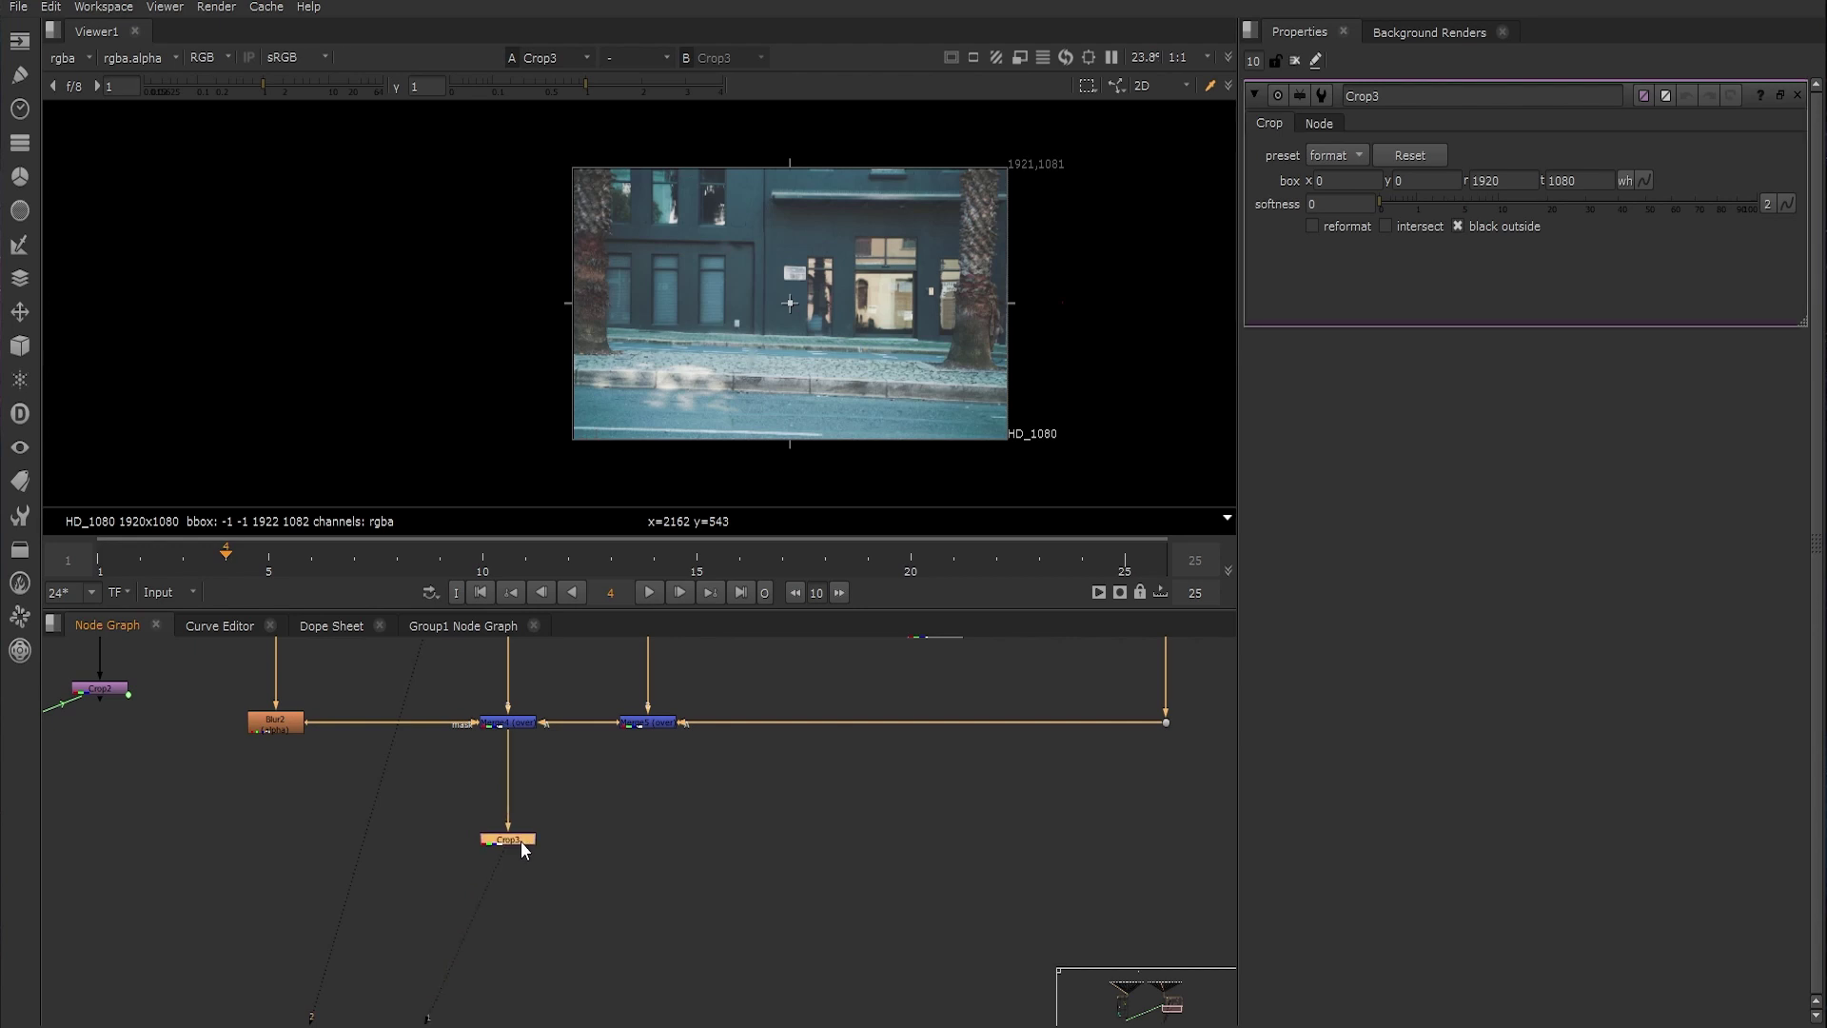
pyautogui.click(1293, 61)
# Group the Roto patch branches in a backdrop labelled "details"
pyautogui.scroll(-3, 713, 838)
pyautogui.moveTo(514, 676); pyautogui.dragTo(928, 1020)
pyautogui.press('Tab')
pyautogui.write('back')
pyautogui.press('Return')
pyautogui.write('details')
# Group the matte and inpainting nodes in a second backdrop labelled "remove dancer"
pyautogui.moveTo(414, 860); pyautogui.dragTo(477, 754, button='middle')
pyautogui.moveTo(333, 671); pyautogui.dragTo(533, 838)
pyautogui.press('Tab')
pyautogui.press('Return')
pyautogui.doubleClick(396, 734)
pyautogui.write('remove dancer')
pyautogui.click(1293, 60)
pyautogui.scroll(-2, 917, 802)
# Insert a FrameRange of 1 to 1 between the final Merge and the Crop, and go to frame 1
pyautogui.scroll(4, 754, 809)
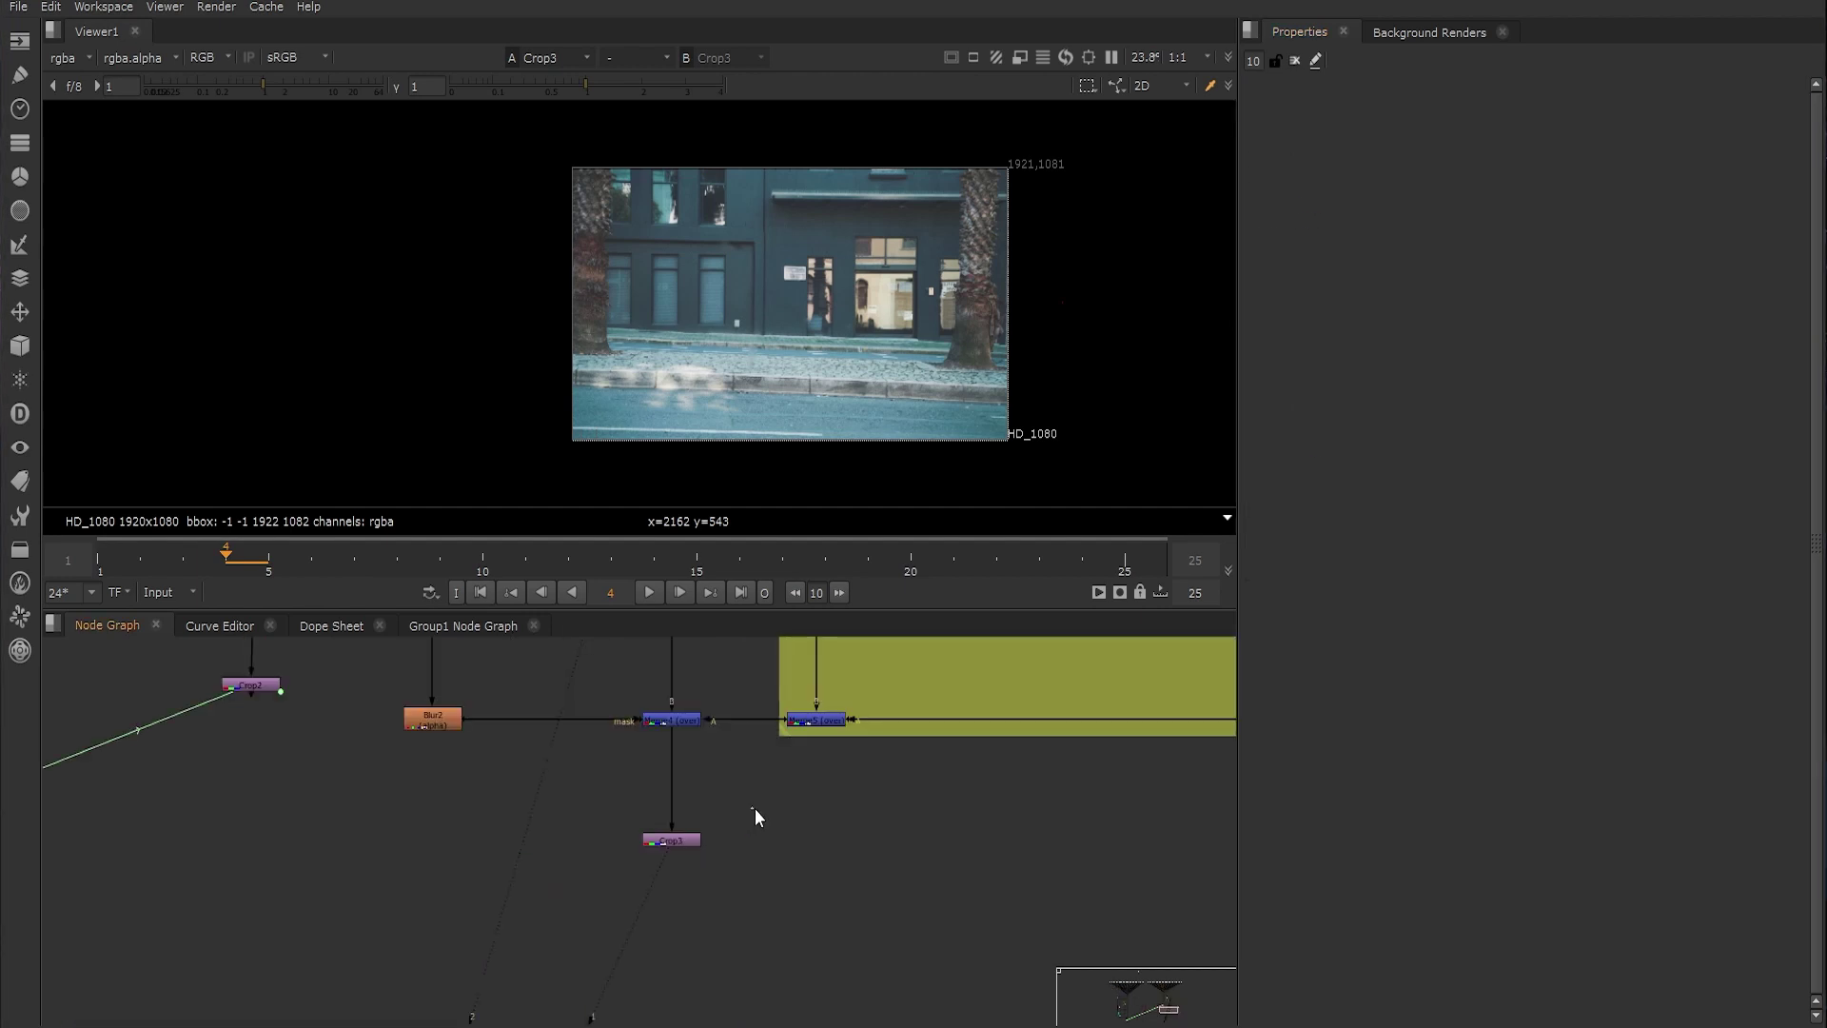
pyautogui.press('Tab')
pyautogui.write('frame')
pyautogui.press('Down')
pyautogui.press('Return')
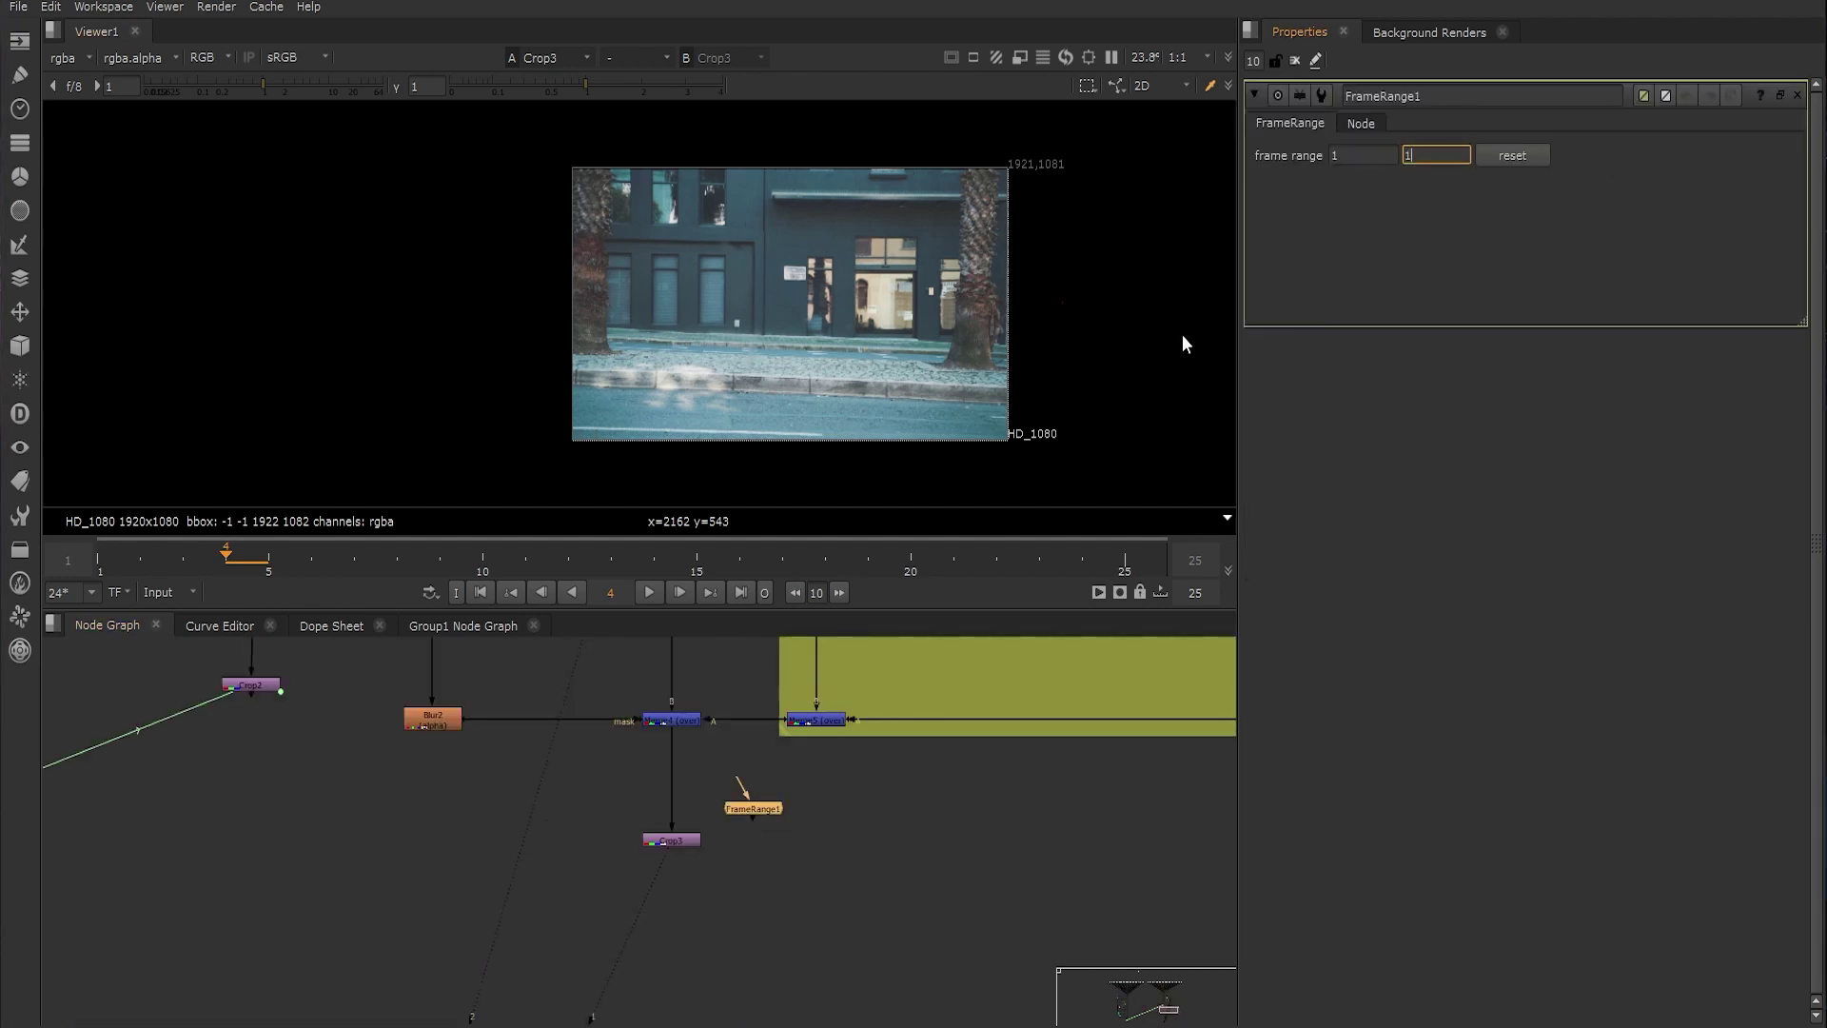
pyautogui.moveTo(681, 778); pyautogui.dragTo(678, 780)
pyautogui.click(683, 850)
pyautogui.moveTo(214, 573); pyautogui.dragTo(123, 568)
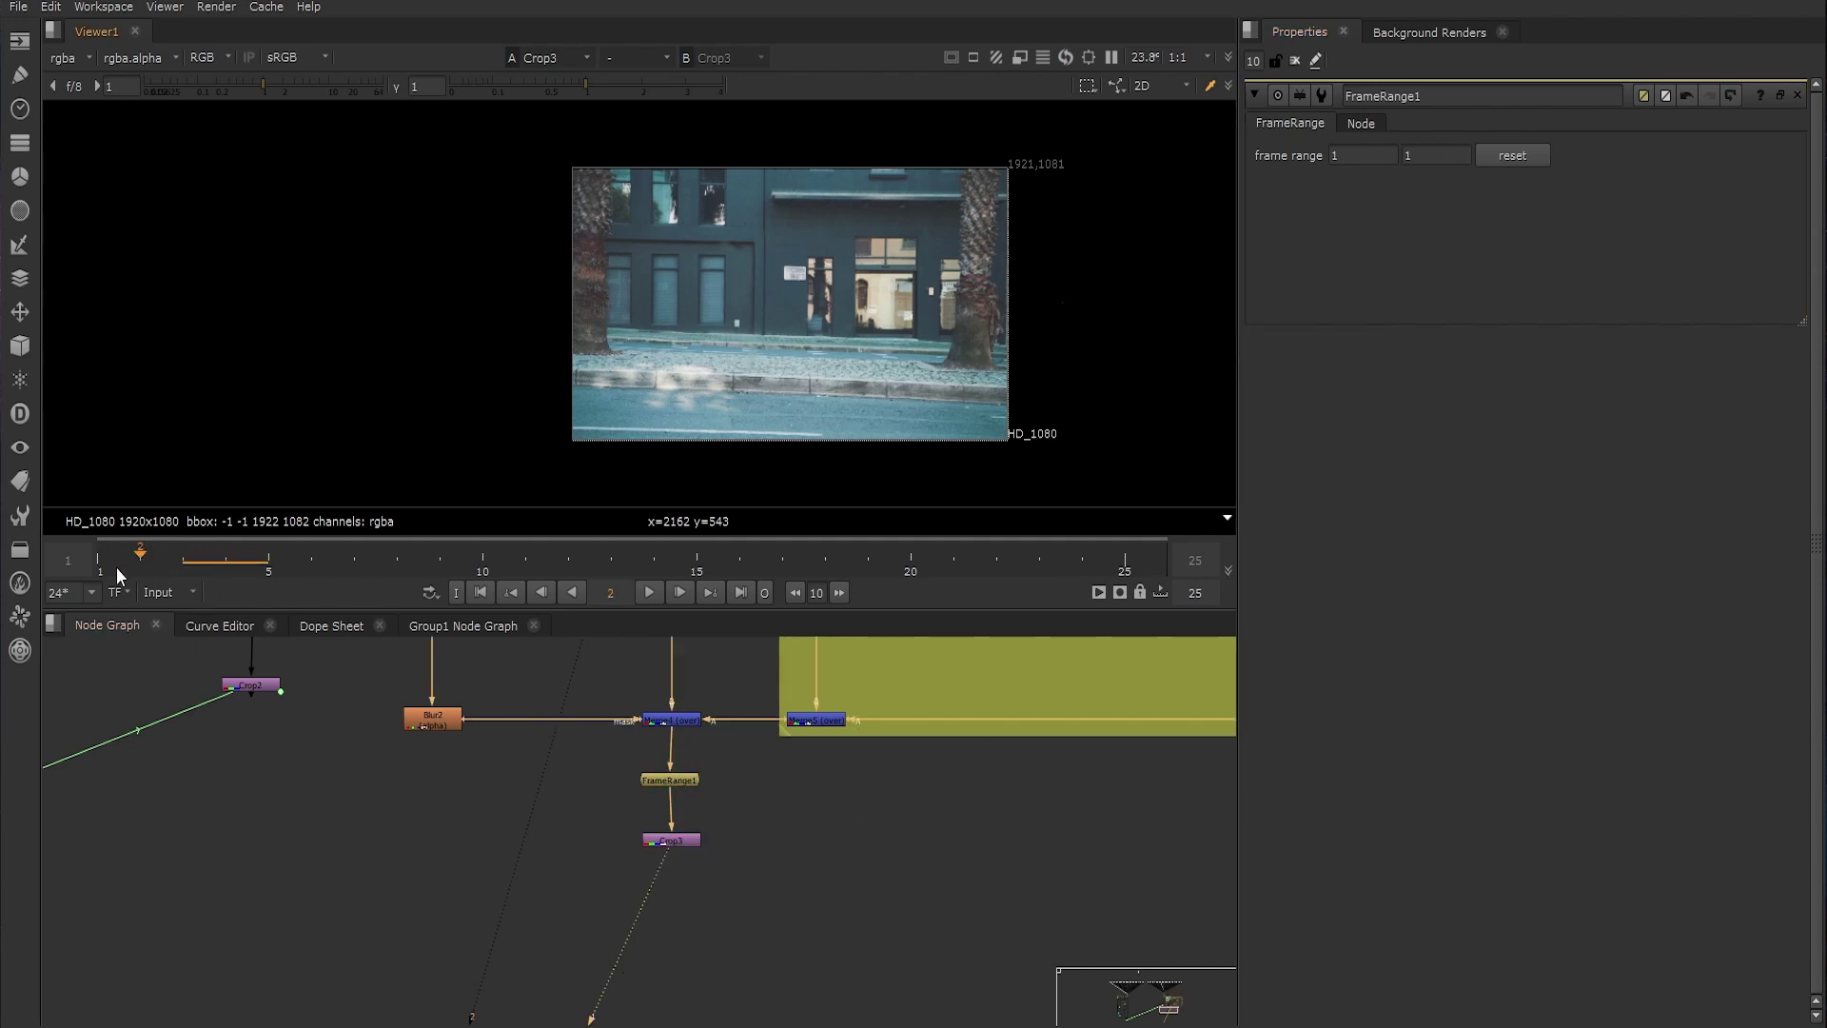
pyautogui.scroll(3, 694, 819)
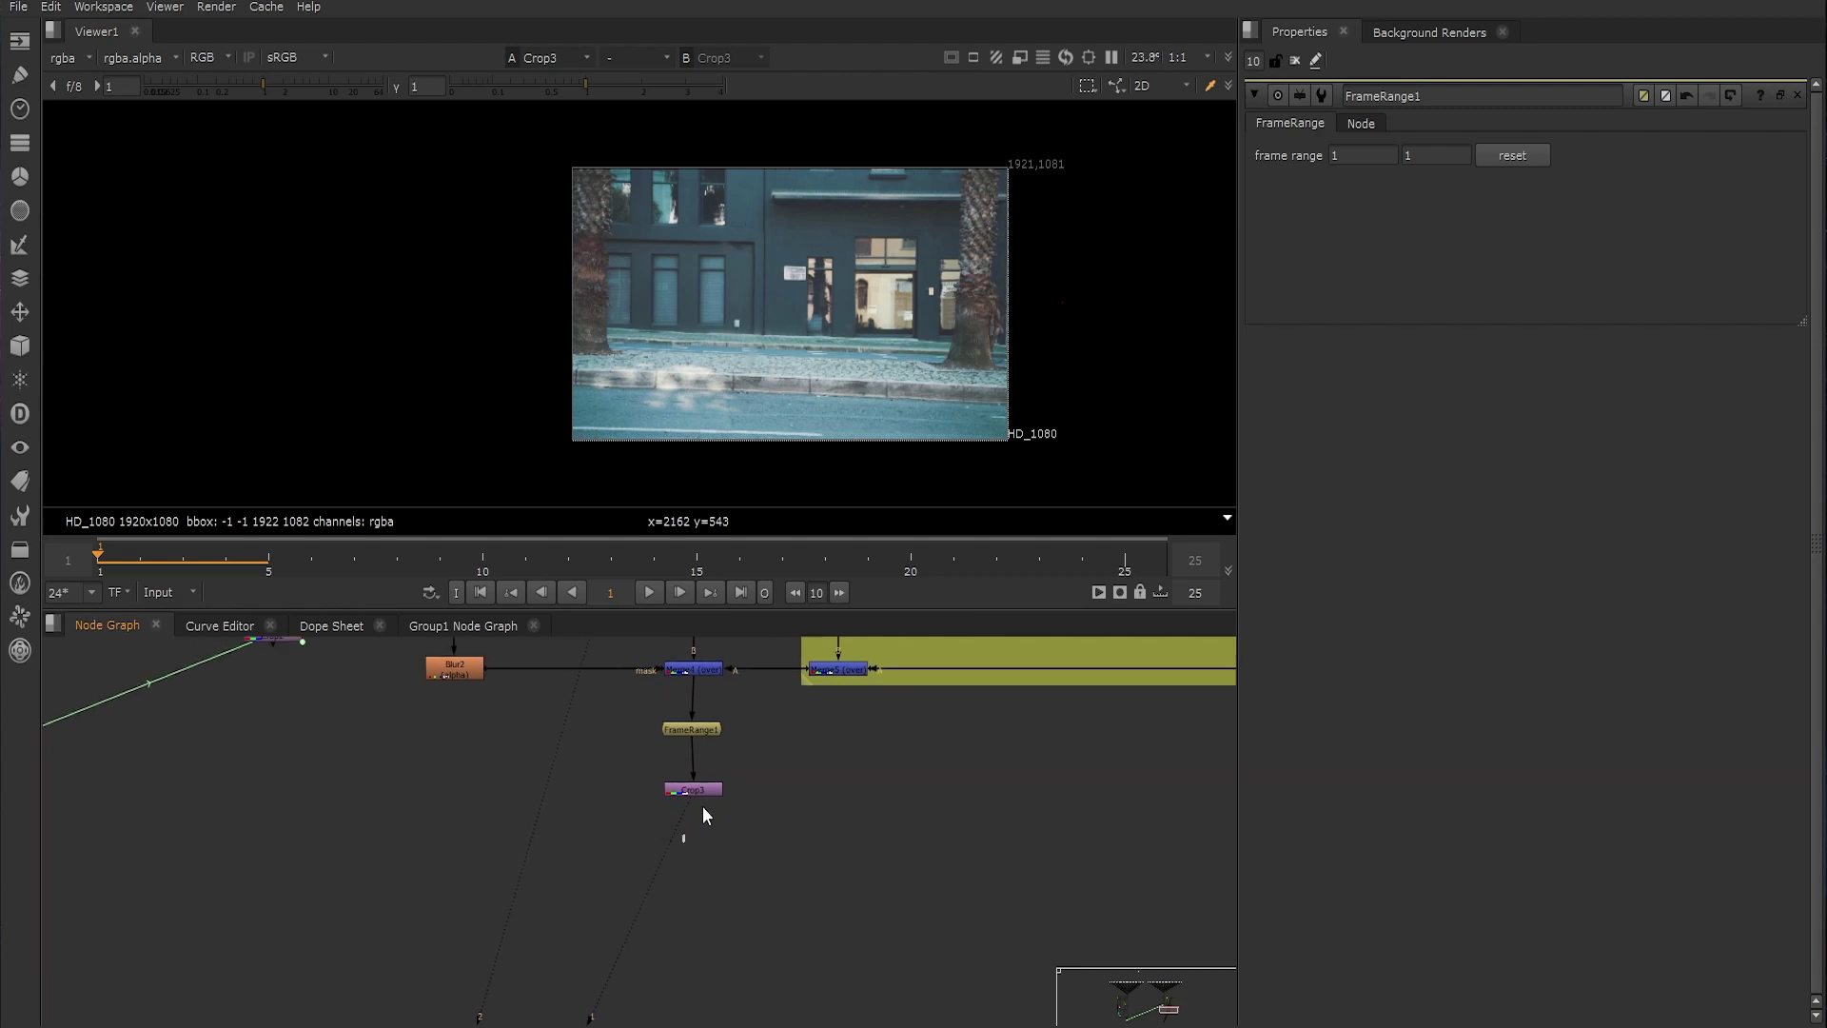
pyautogui.doubleClick(697, 775)
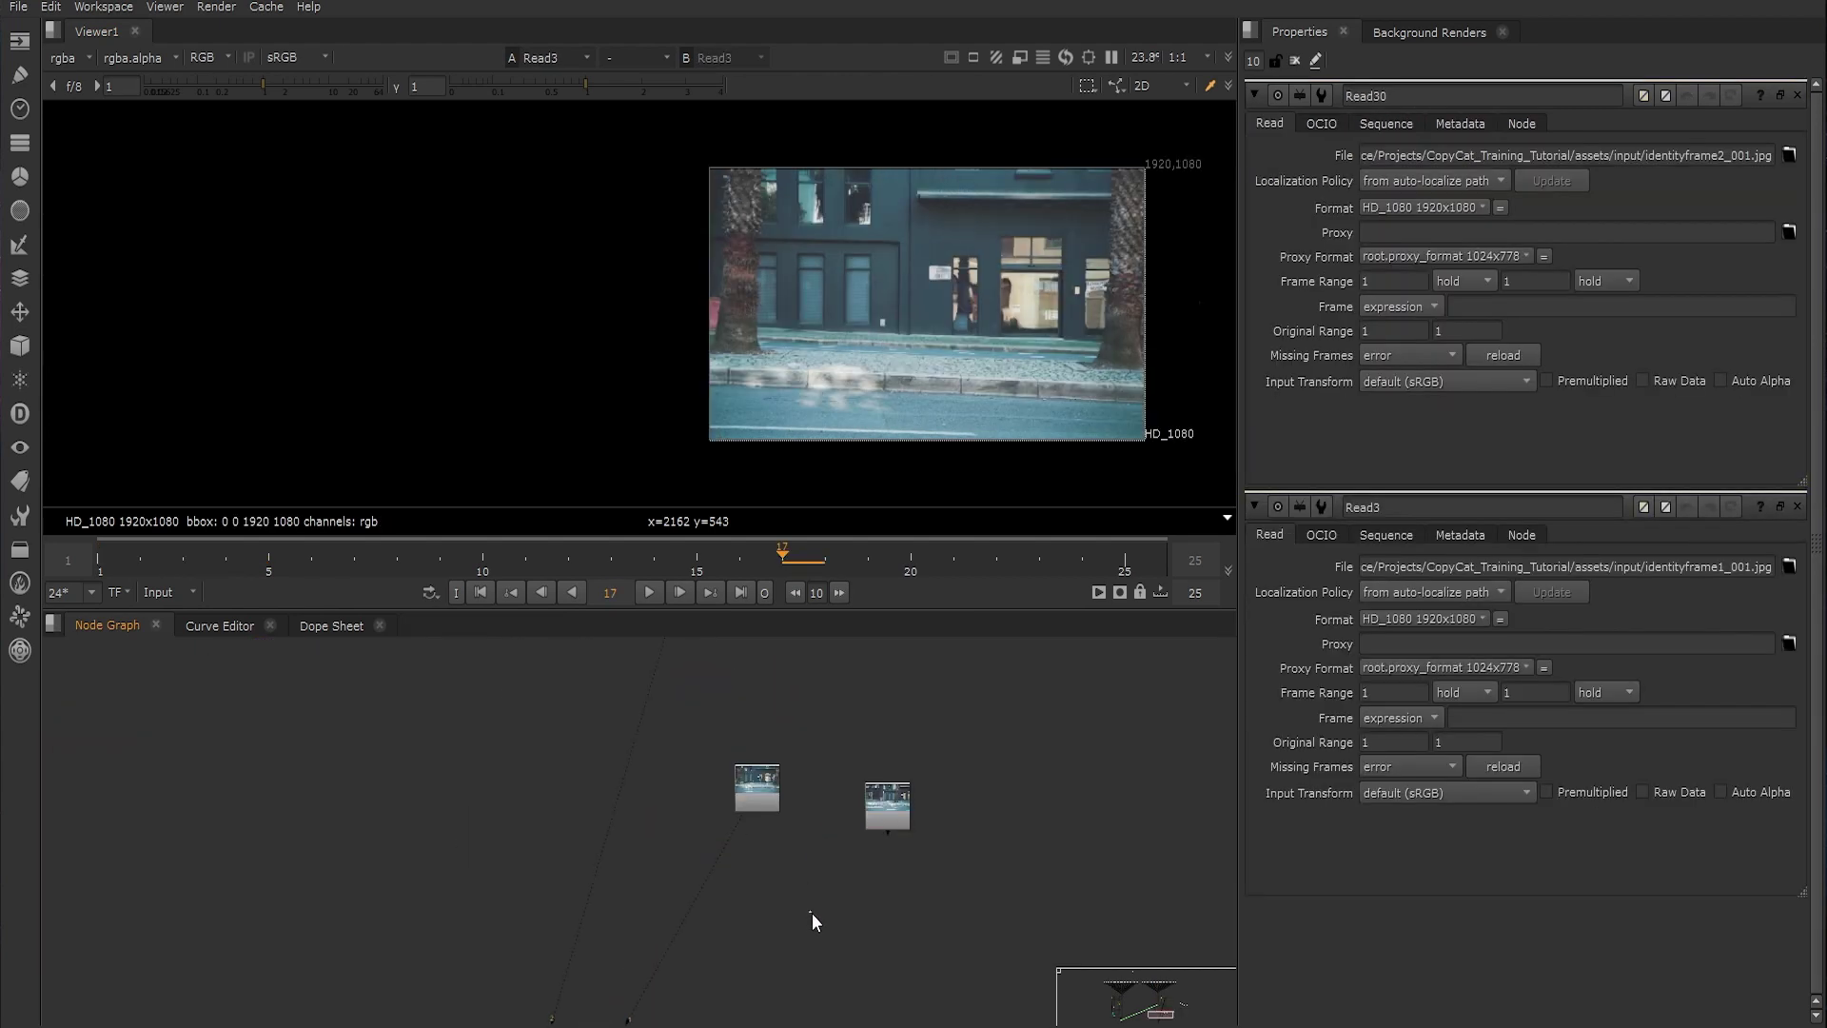
# Add an AppendClip that joins the cropped footage with the two identity-frame images, and place it below them
pyautogui.press('Tab')
pyautogui.write('app')
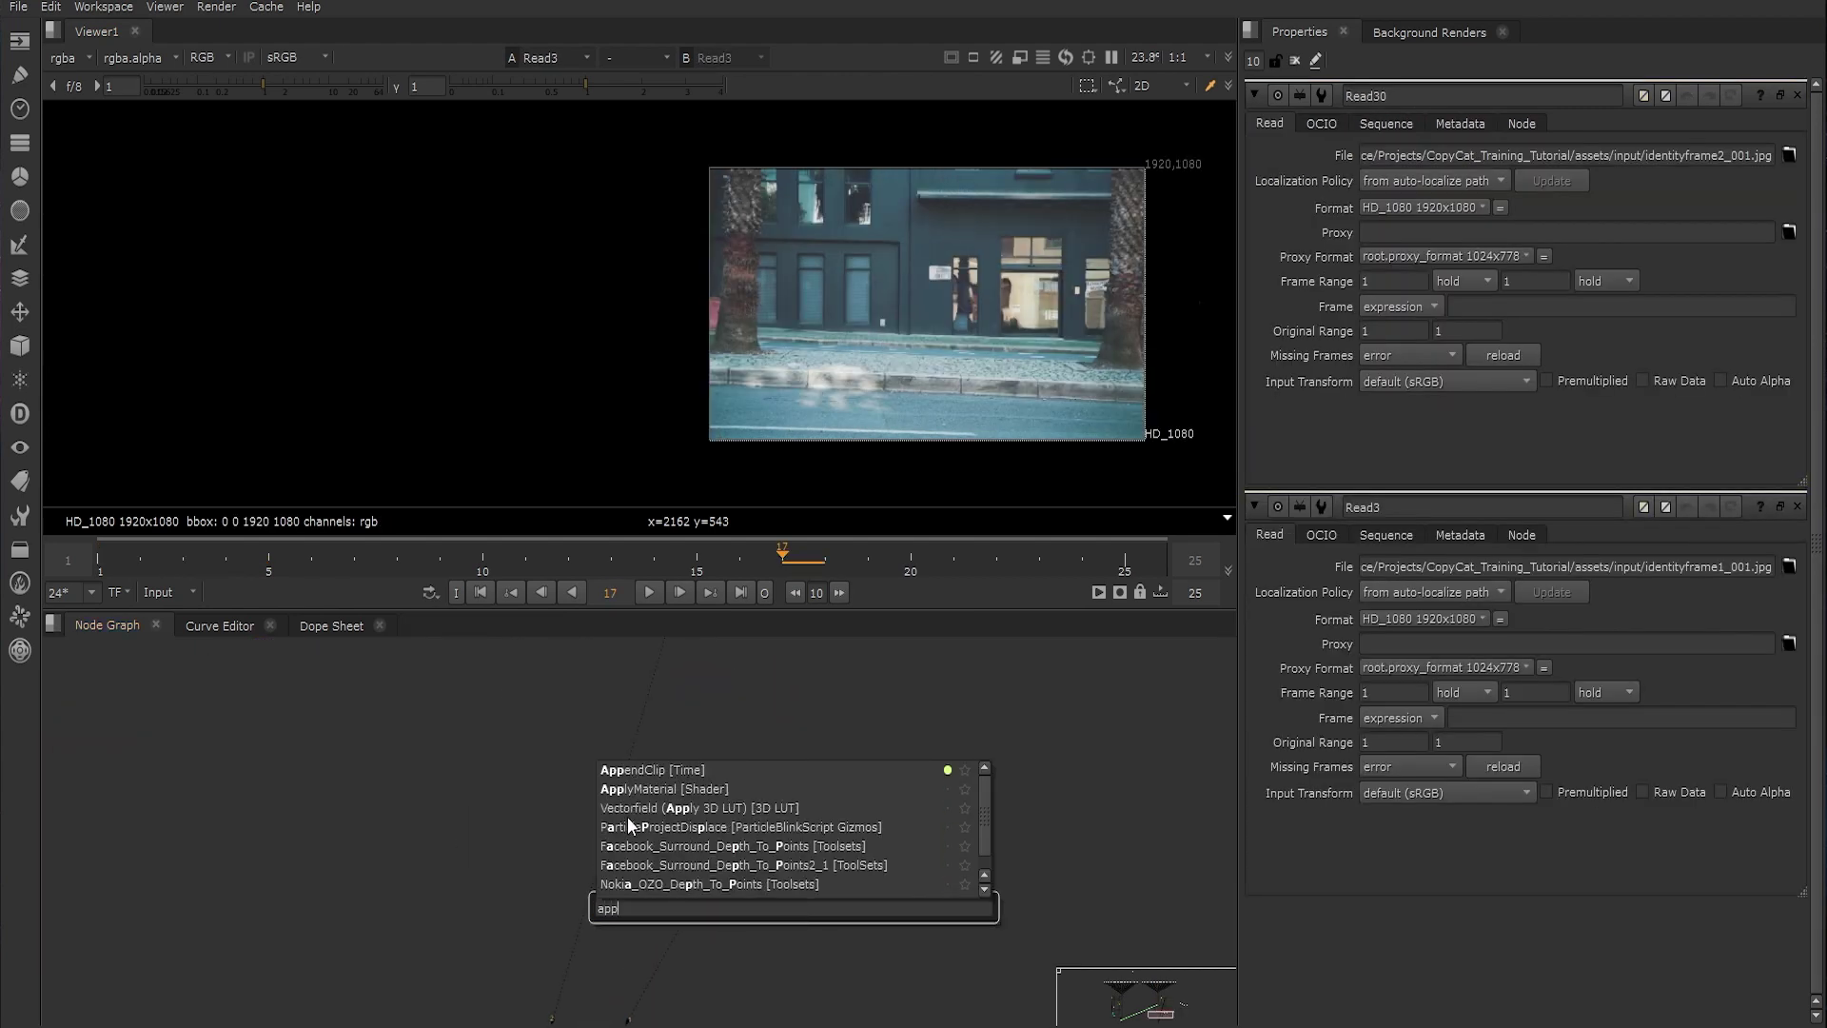
pyautogui.press('Return')
pyautogui.moveTo(959, 830); pyautogui.dragTo(677, 655)
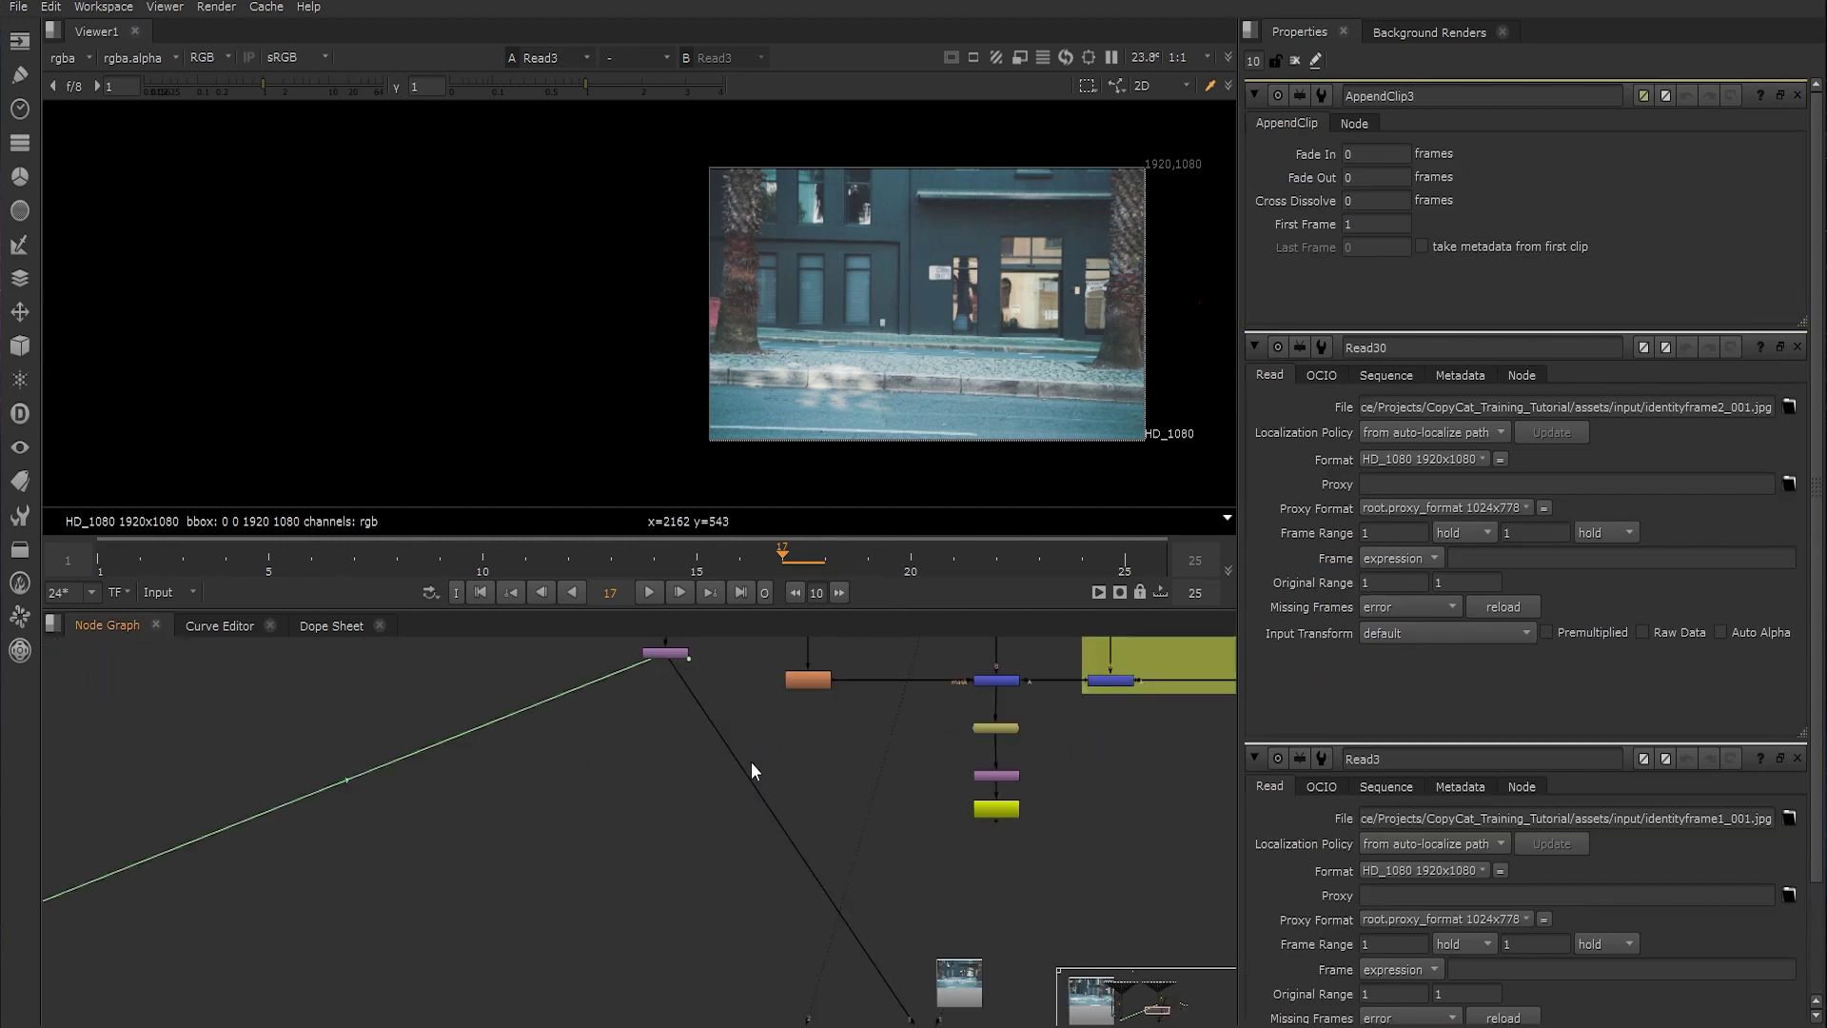
pyautogui.moveTo(773, 948); pyautogui.dragTo(856, 710, button='middle')
pyautogui.moveTo(1077, 877); pyautogui.dragTo(825, 840)
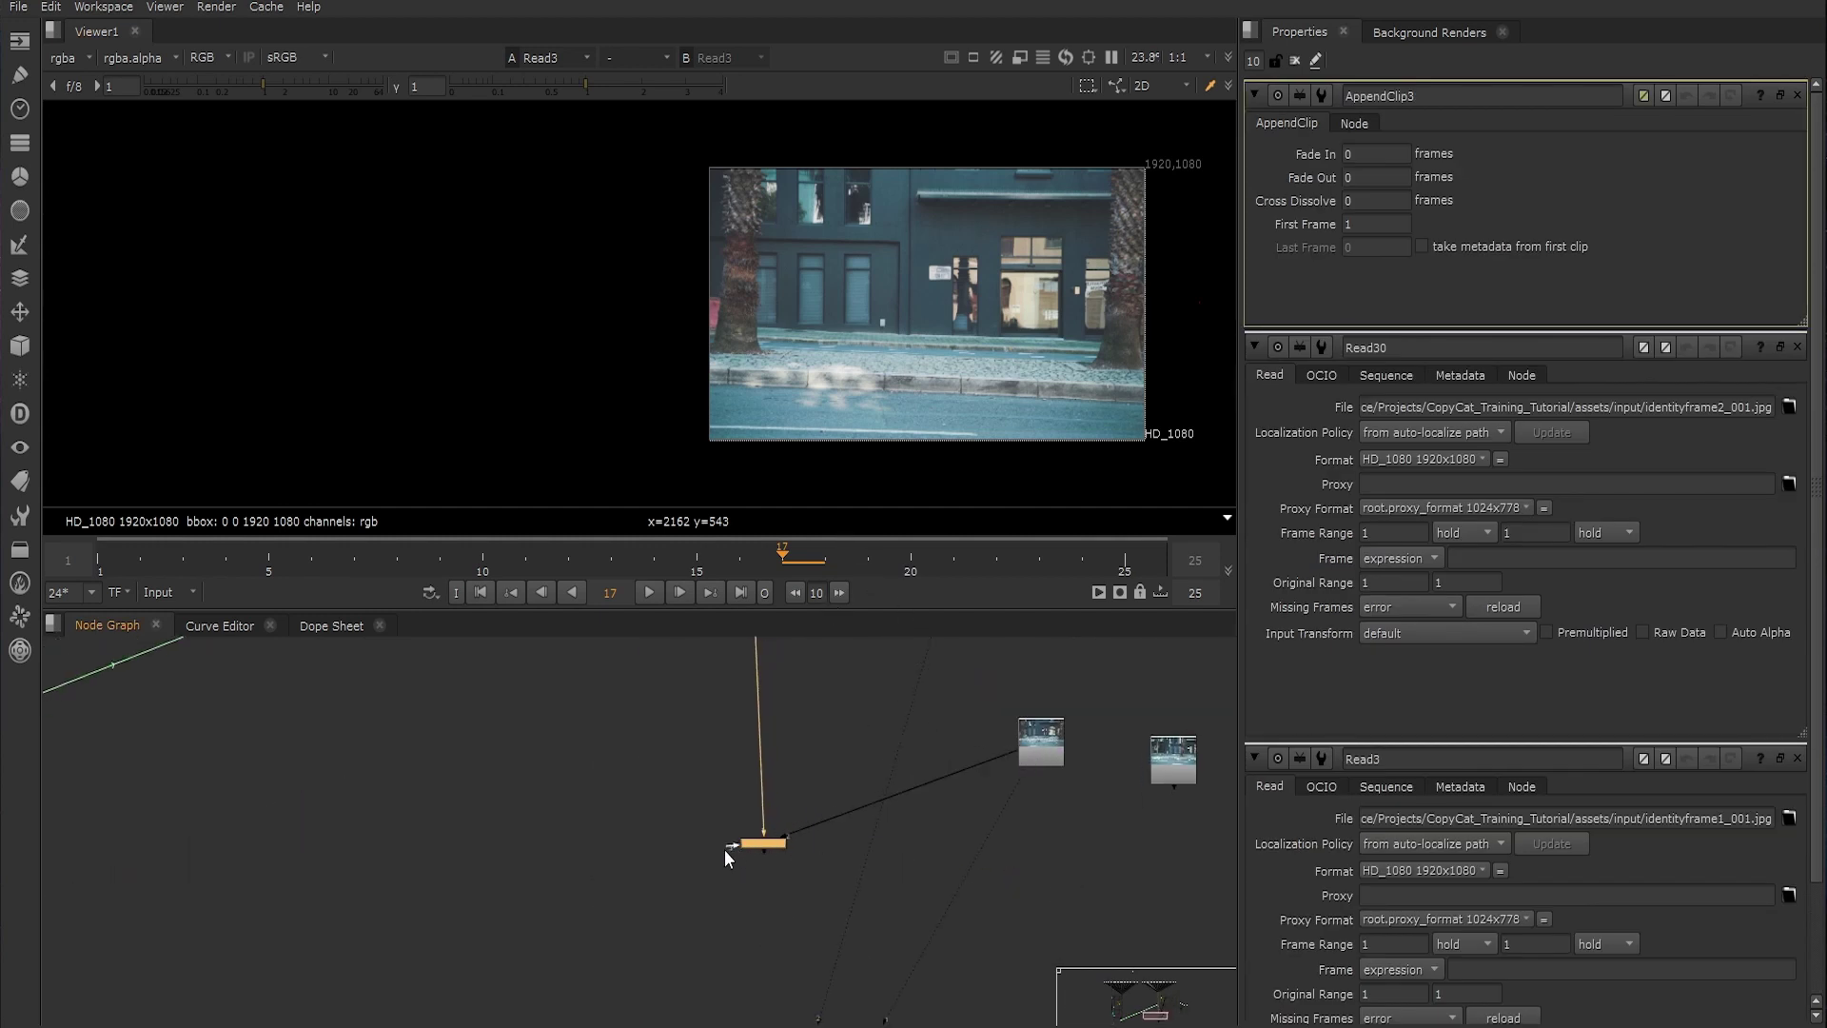
pyautogui.moveTo(1045, 756); pyautogui.dragTo(947, 722)
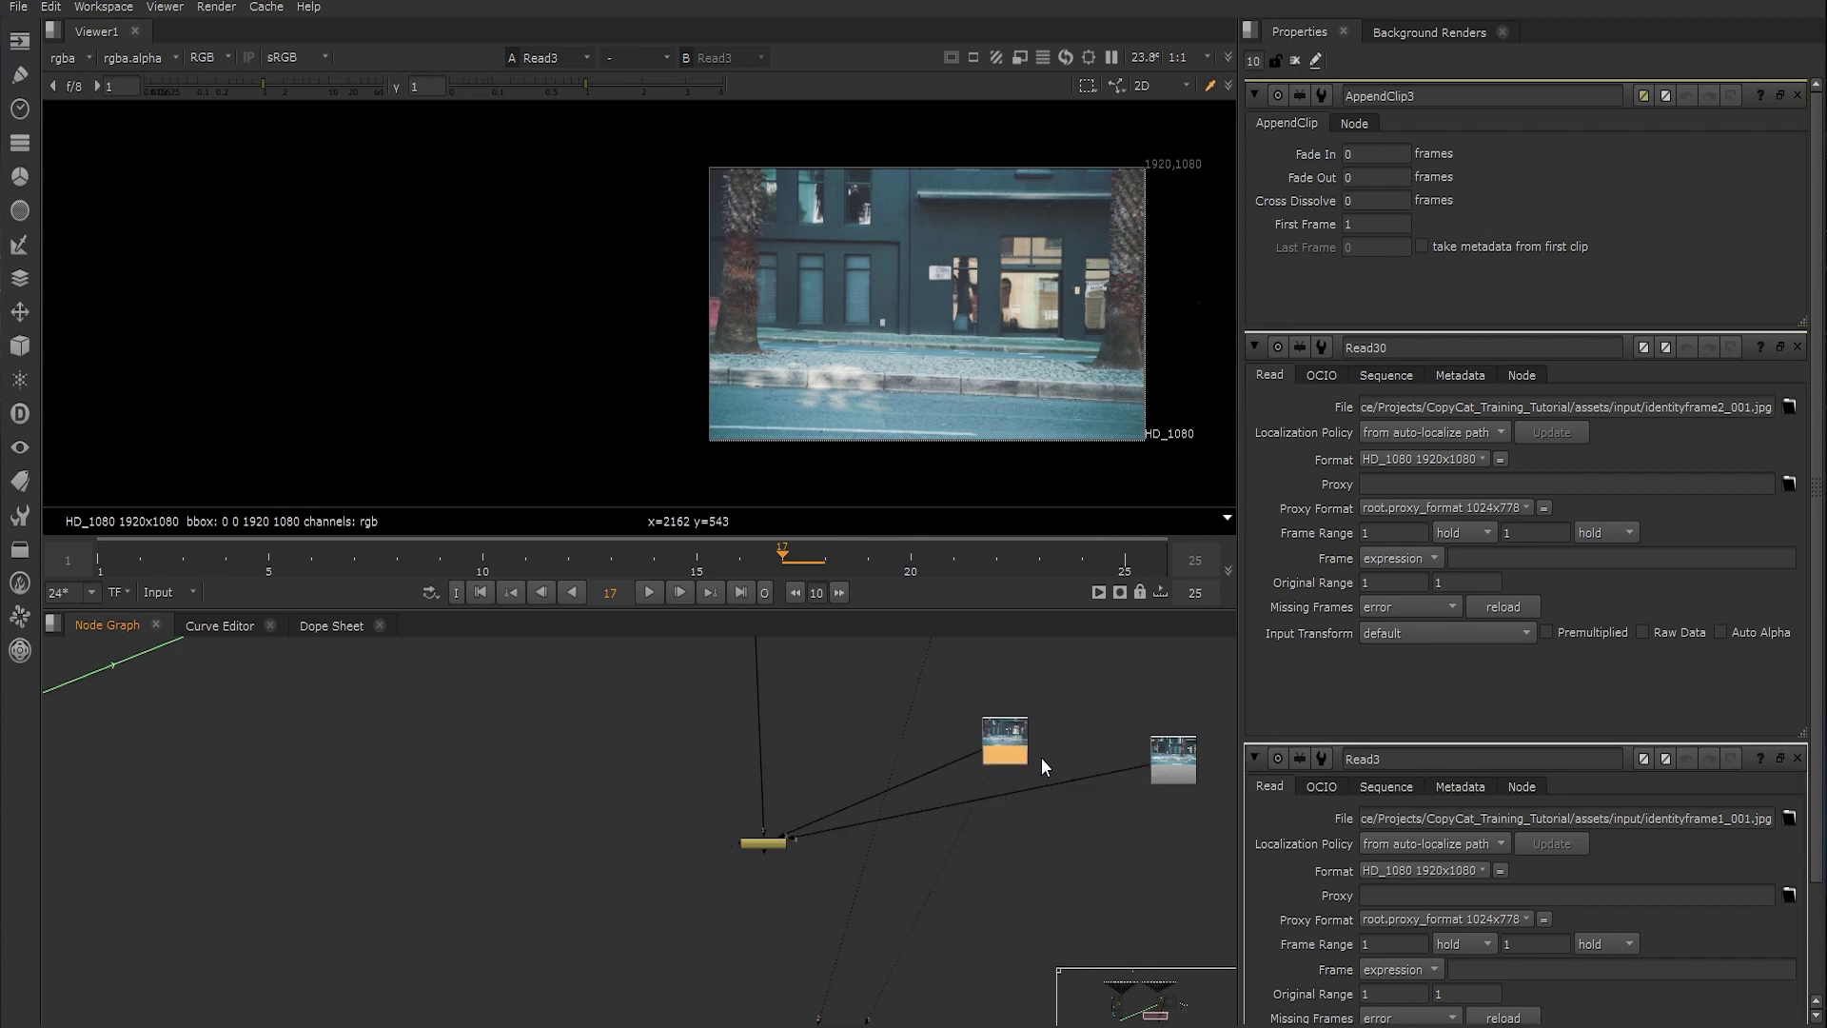
# Create two Constant nodes side by side below the LayerContactSheet of the crop branch
pyautogui.moveTo(1055, 757); pyautogui.dragTo(851, 778, button='middle')
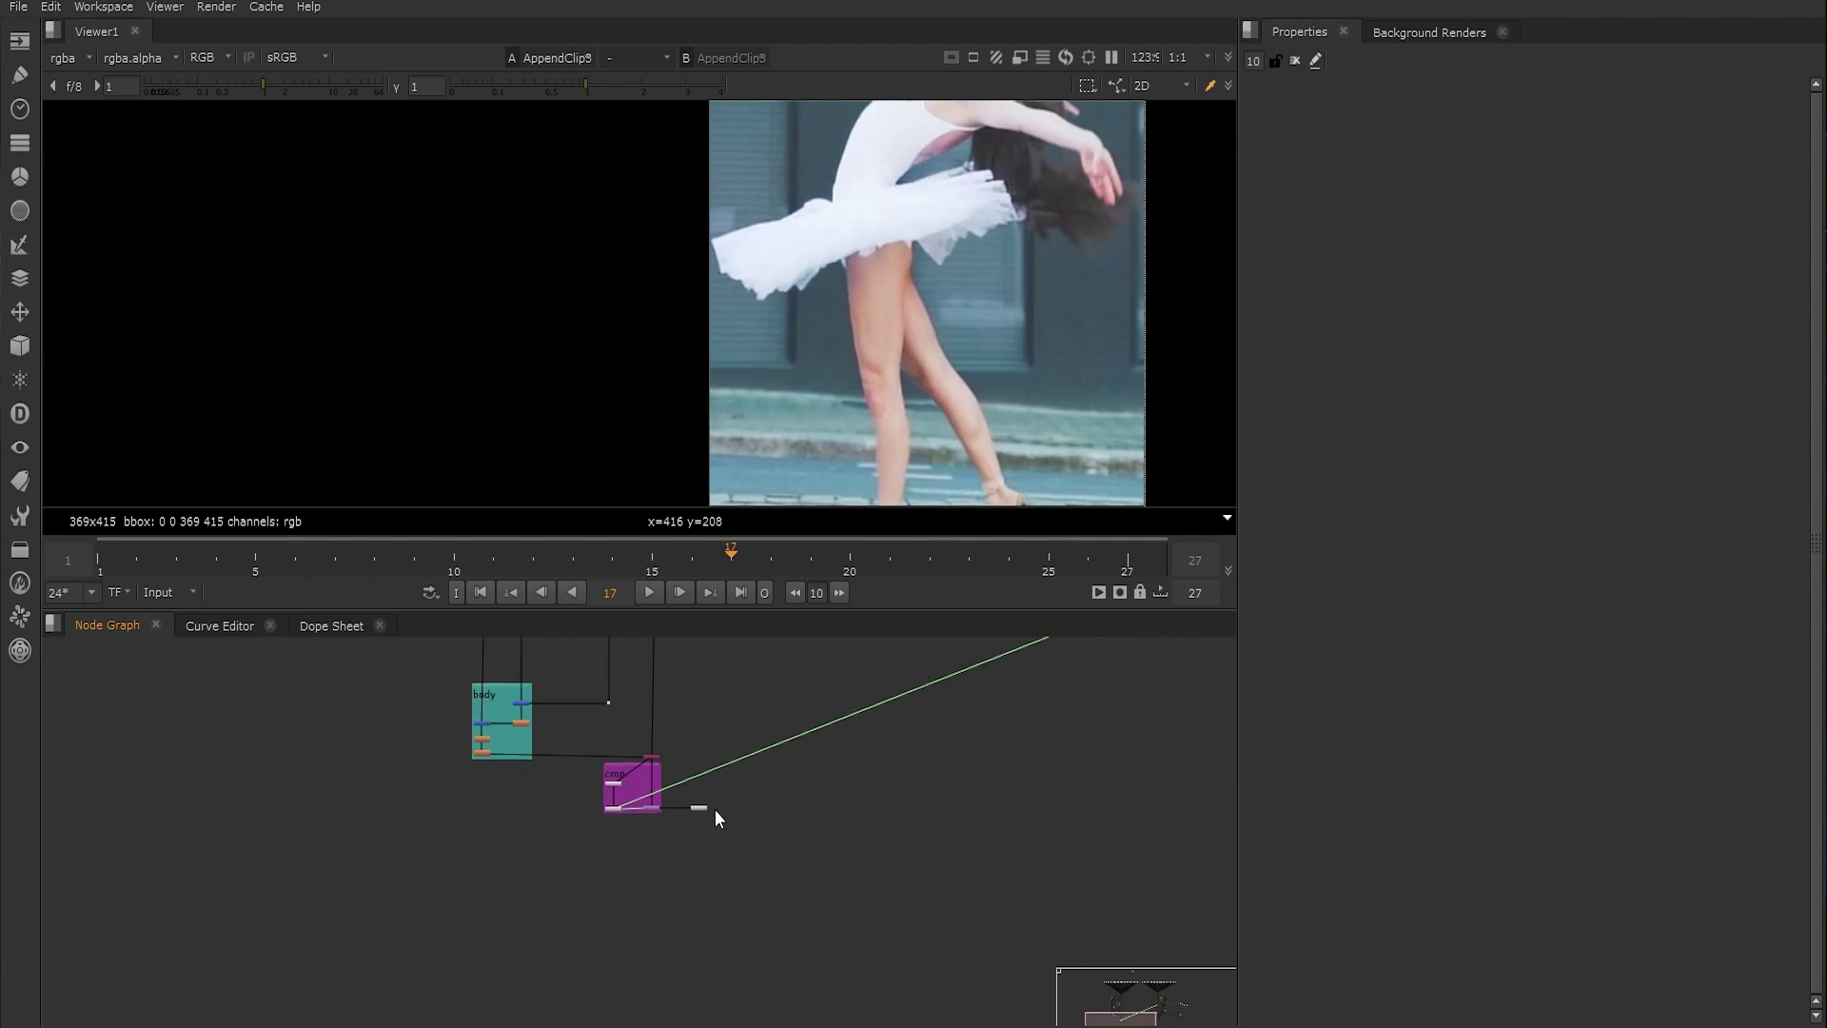
pyautogui.scroll(5, 664, 842)
pyautogui.moveTo(646, 796); pyautogui.dragTo(529, 739, button='middle')
pyautogui.scroll(2, 642, 801)
pyautogui.moveTo(768, 747); pyautogui.dragTo(688, 864, button='middle')
pyautogui.scroll(-1, 688, 864)
pyautogui.press('Tab')
pyautogui.write('const')
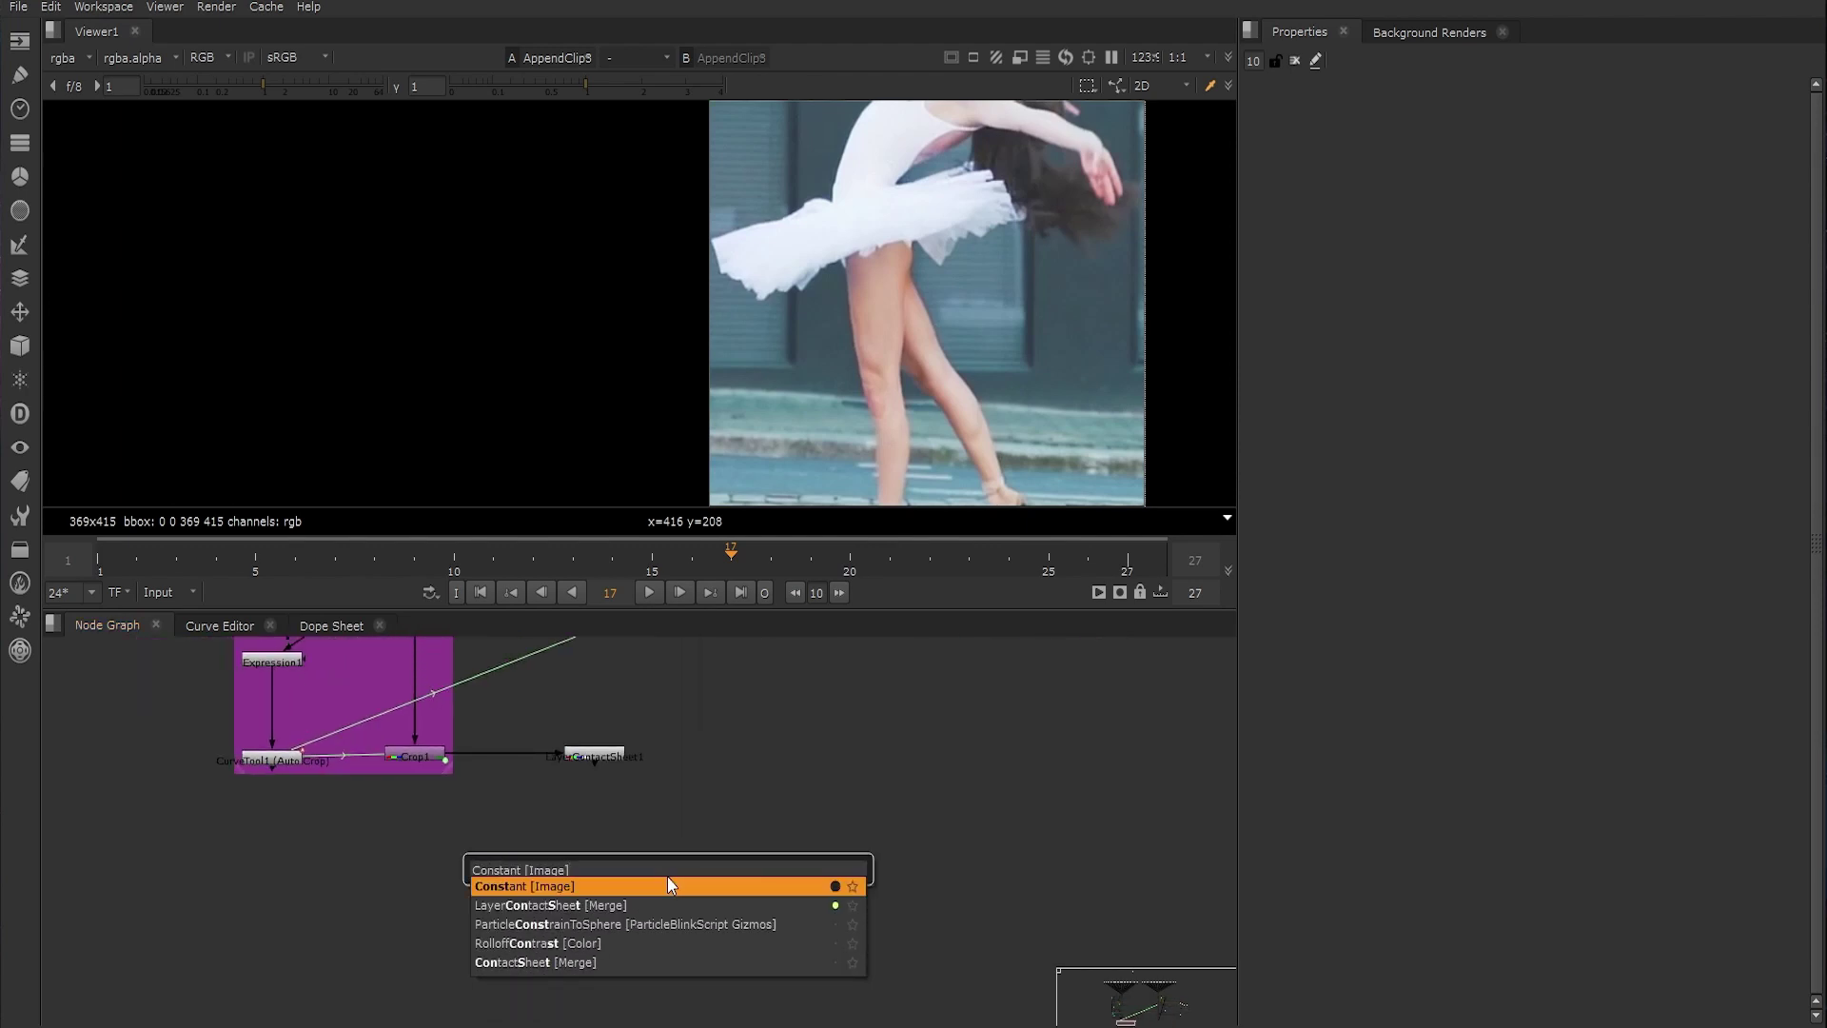
pyautogui.press('Return')
pyautogui.click(776, 870)
pyautogui.press('Tab')
pyautogui.press('Return')
pyautogui.moveTo(816, 852); pyautogui.dragTo(820, 858)
pyautogui.click(831, 853)
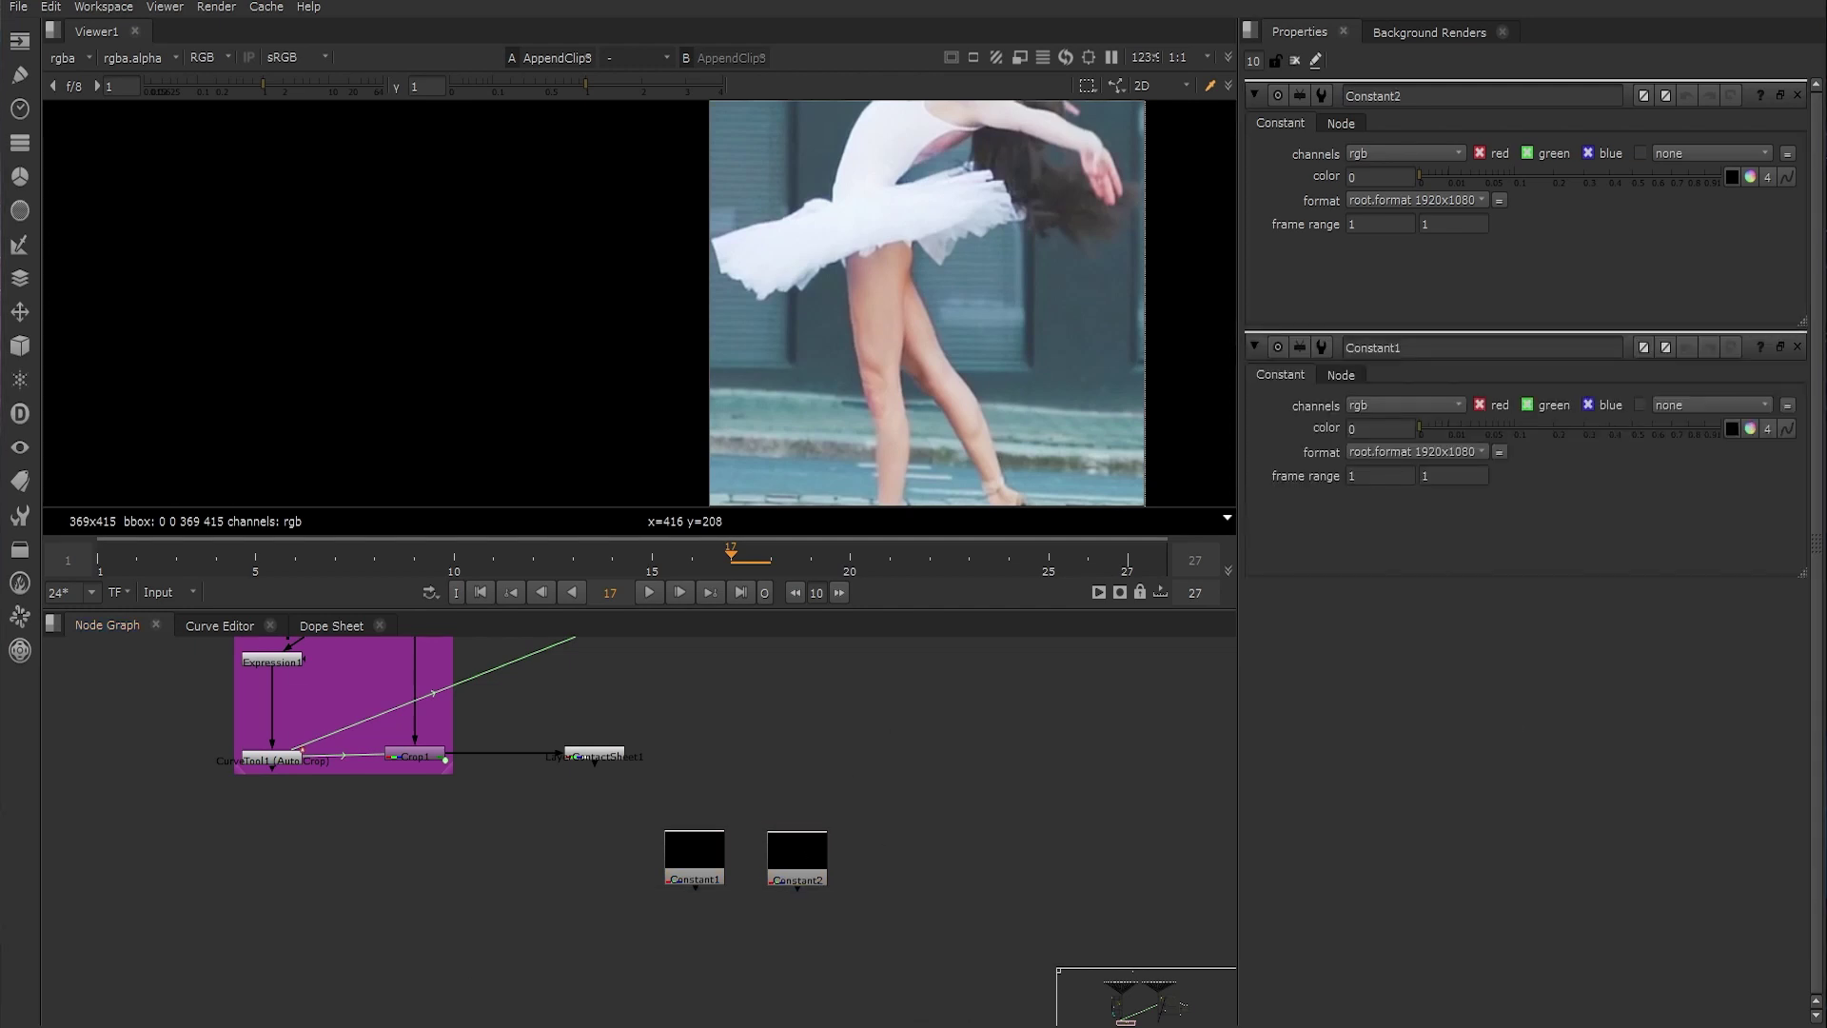
# Add an AppendClip and connect its first input to the Crop in the crop backdrop
pyautogui.scroll(2, 438, 866)
pyautogui.press('Tab')
pyautogui.write('a')
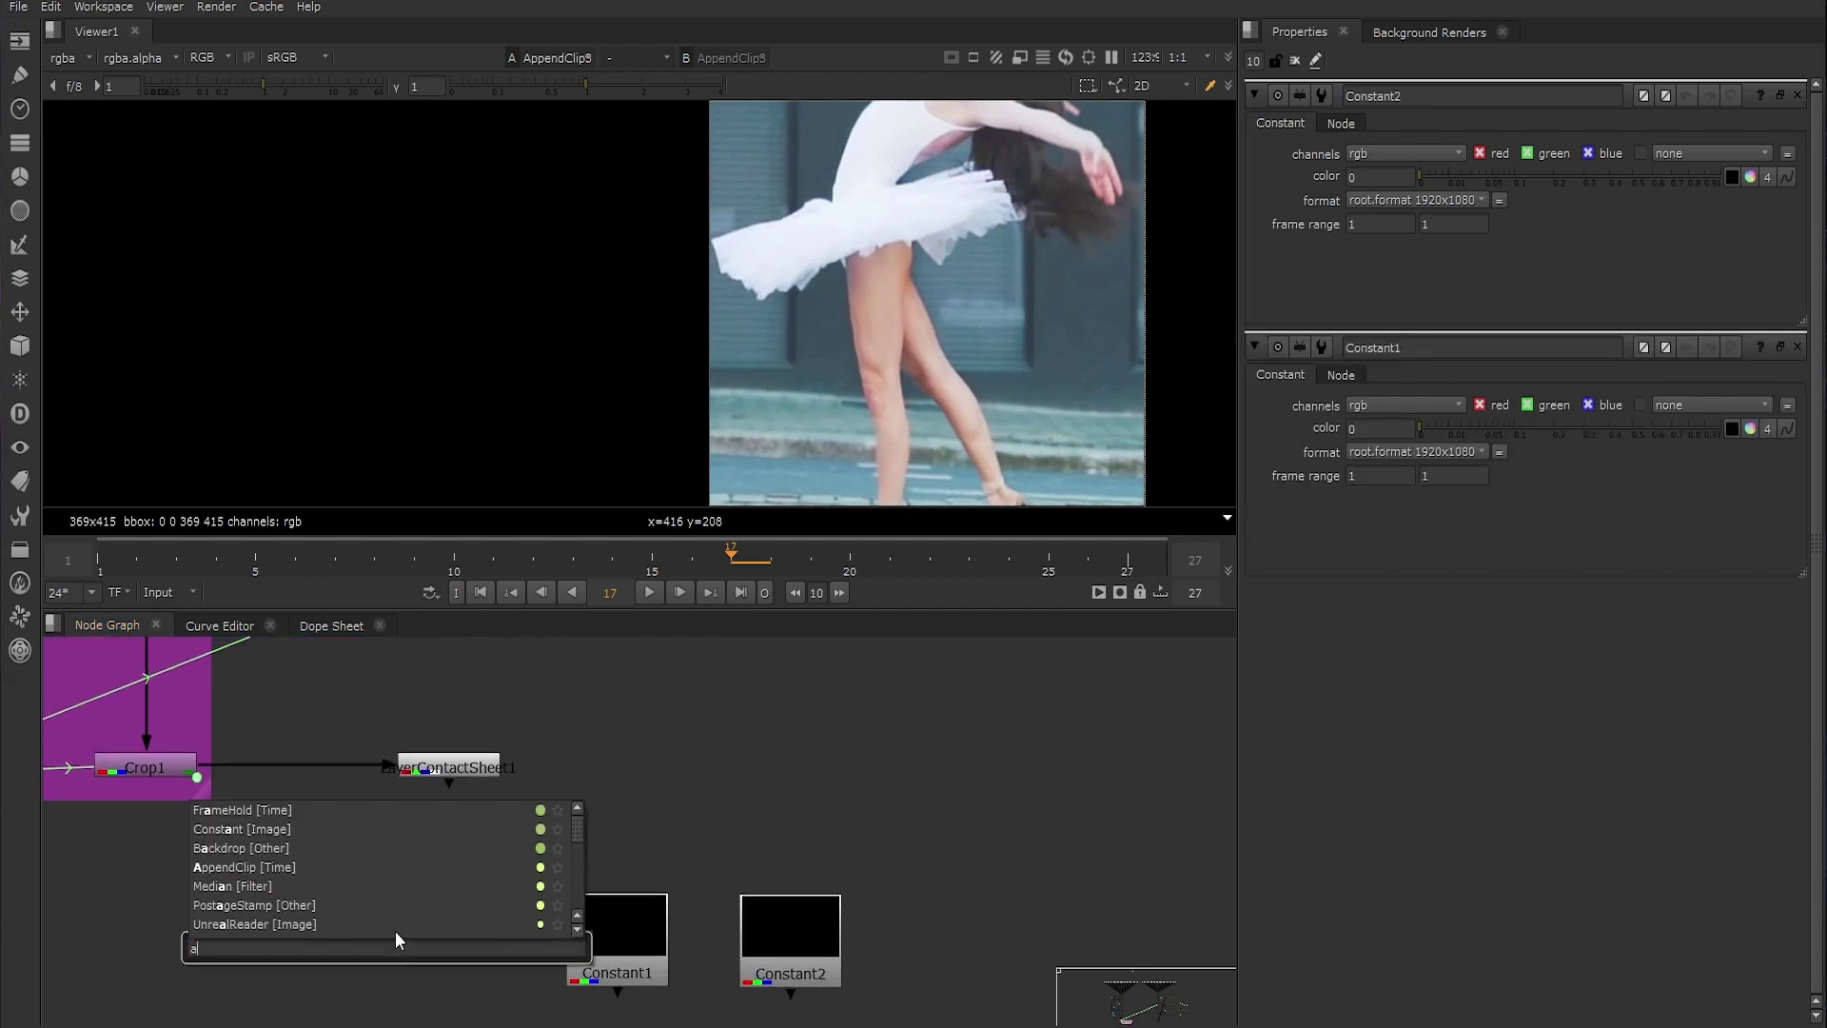
pyautogui.write('pp')
pyautogui.press('Return')
pyautogui.moveTo(372, 890); pyautogui.dragTo(169, 786)
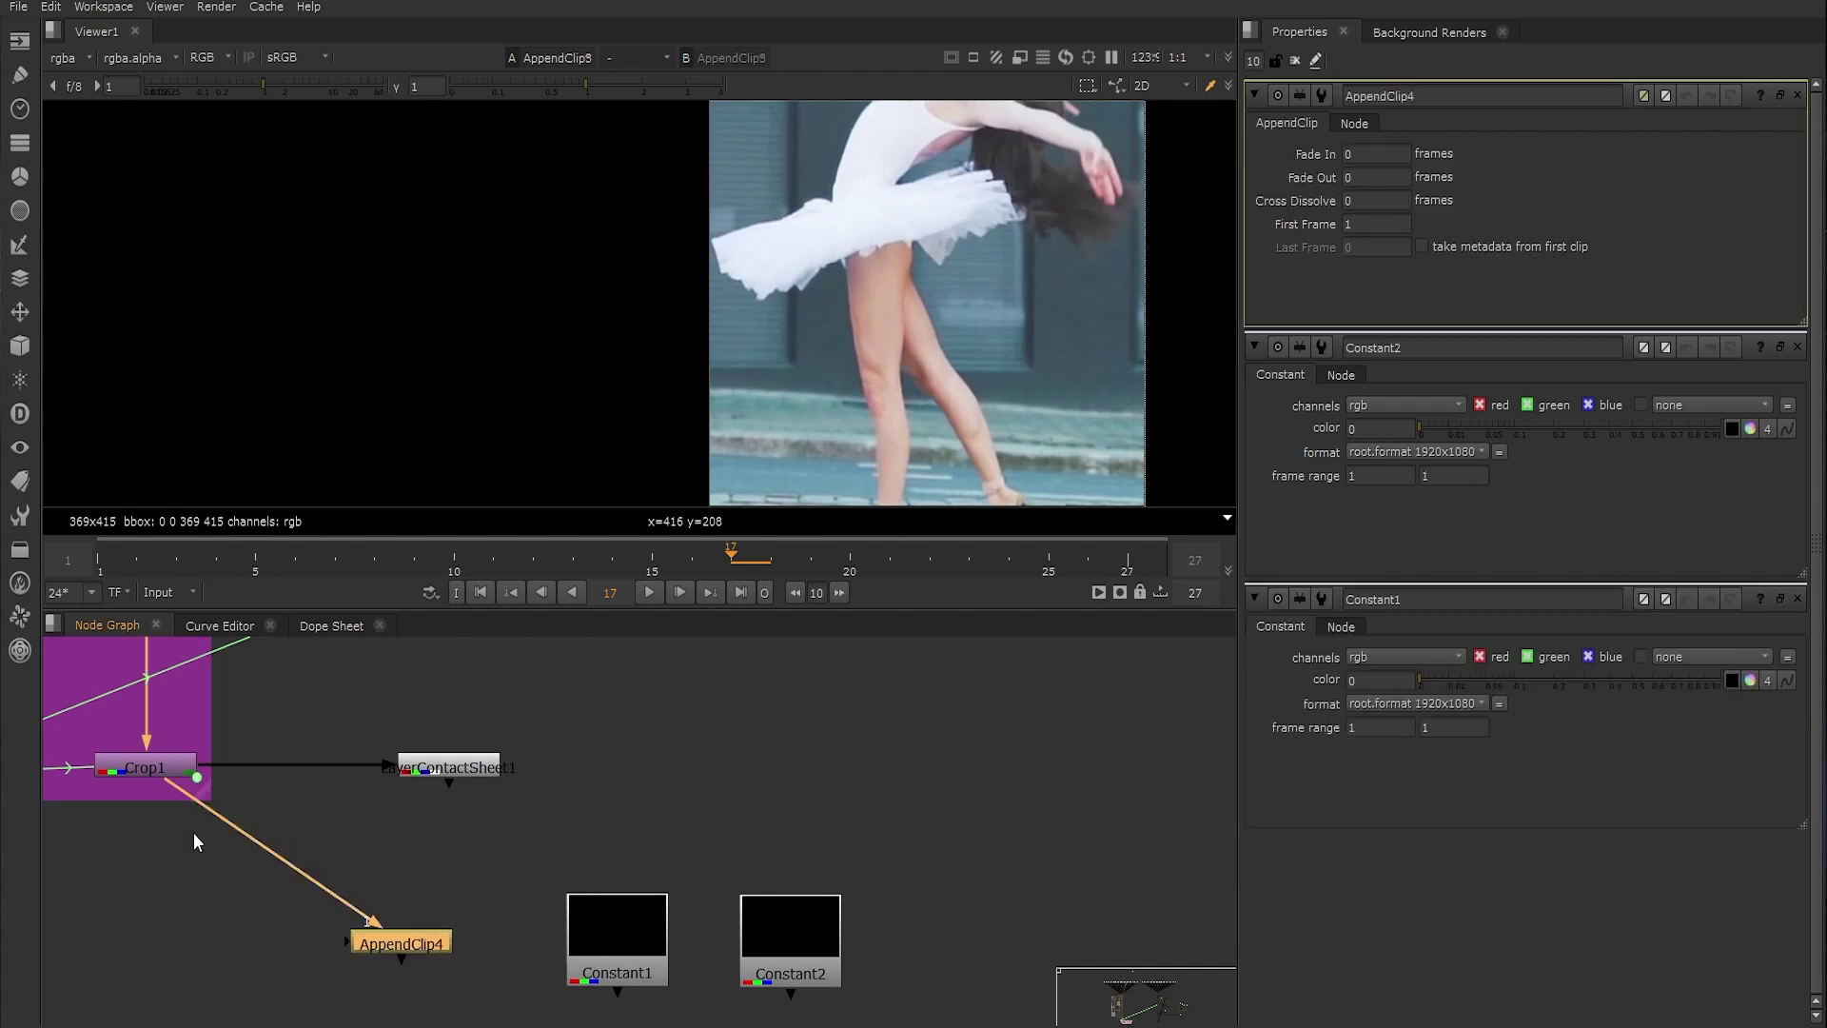
# Connect both Constants to the AppendClip and align it beneath the Crop
pyautogui.moveTo(748, 950); pyautogui.dragTo(762, 948)
pyautogui.moveTo(446, 910); pyautogui.dragTo(511, 727, button='middle')
pyautogui.moveTo(460, 758); pyautogui.dragTo(220, 839)
pyautogui.moveTo(524, 733); pyautogui.dragTo(313, 929, button='middle')
pyautogui.moveTo(445, 925); pyautogui.dragTo(403, 845)
pyautogui.moveTo(428, 874); pyautogui.dragTo(494, 839, button='middle')
pyautogui.scroll(-5, 558, 738)
pyautogui.moveTo(756, 744); pyautogui.dragTo(483, 852)
pyautogui.keyDown('shift'); pyautogui.moveTo(350, 860); pyautogui.dragTo(459, 790); pyautogui.keyUp('shift')
pyautogui.moveTo(422, 808); pyautogui.dragTo(420, 895)
pyautogui.click(495, 893)
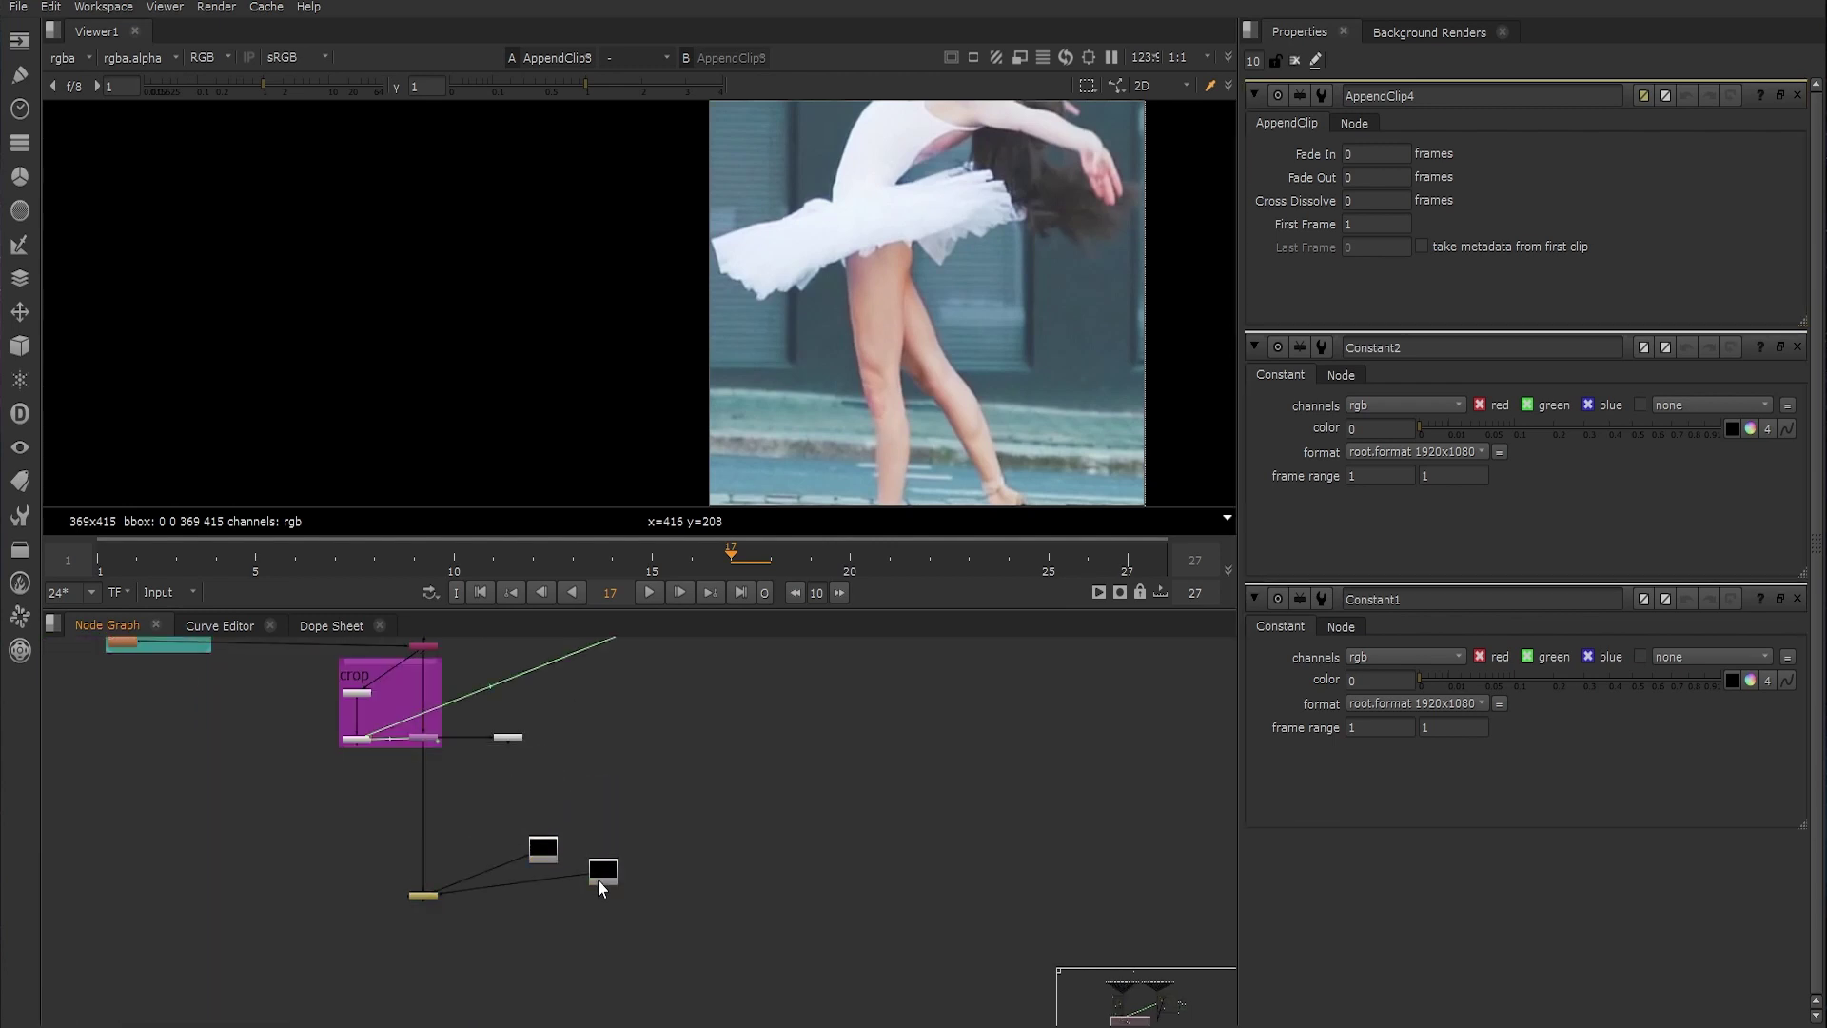
pyautogui.click(596, 881)
# Attach a chain of four Shuffle nodes beneath the first Constant, duplicate it under the second, and move the AppendClip below both
pyautogui.moveTo(695, 724); pyautogui.dragTo(627, 944, button='middle')
pyautogui.scroll(-5, 519, 867)
pyautogui.moveTo(515, 668); pyautogui.dragTo(498, 773, button='middle')
pyautogui.moveTo(499, 773); pyautogui.dragTo(429, 1007)
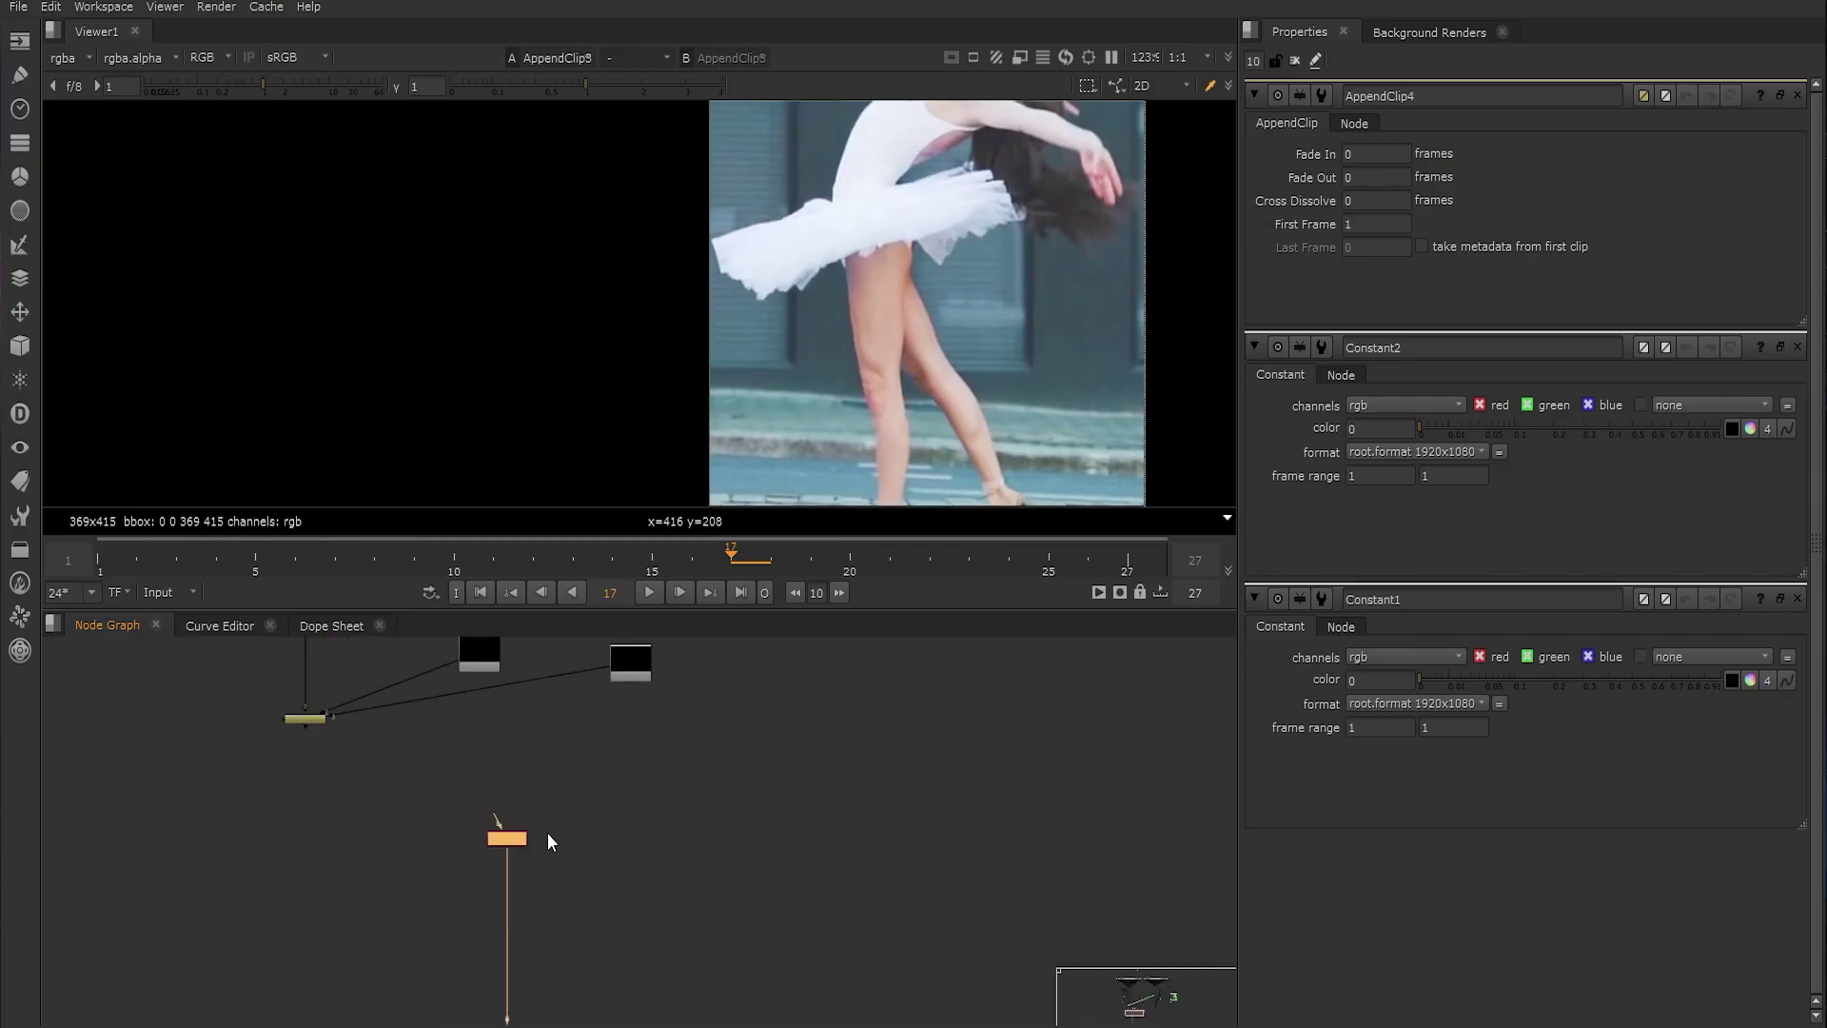
pyautogui.scroll(-5, 565, 792)
pyautogui.moveTo(562, 794); pyautogui.dragTo(563, 861)
pyautogui.moveTo(565, 858); pyautogui.dragTo(589, 666, button='middle')
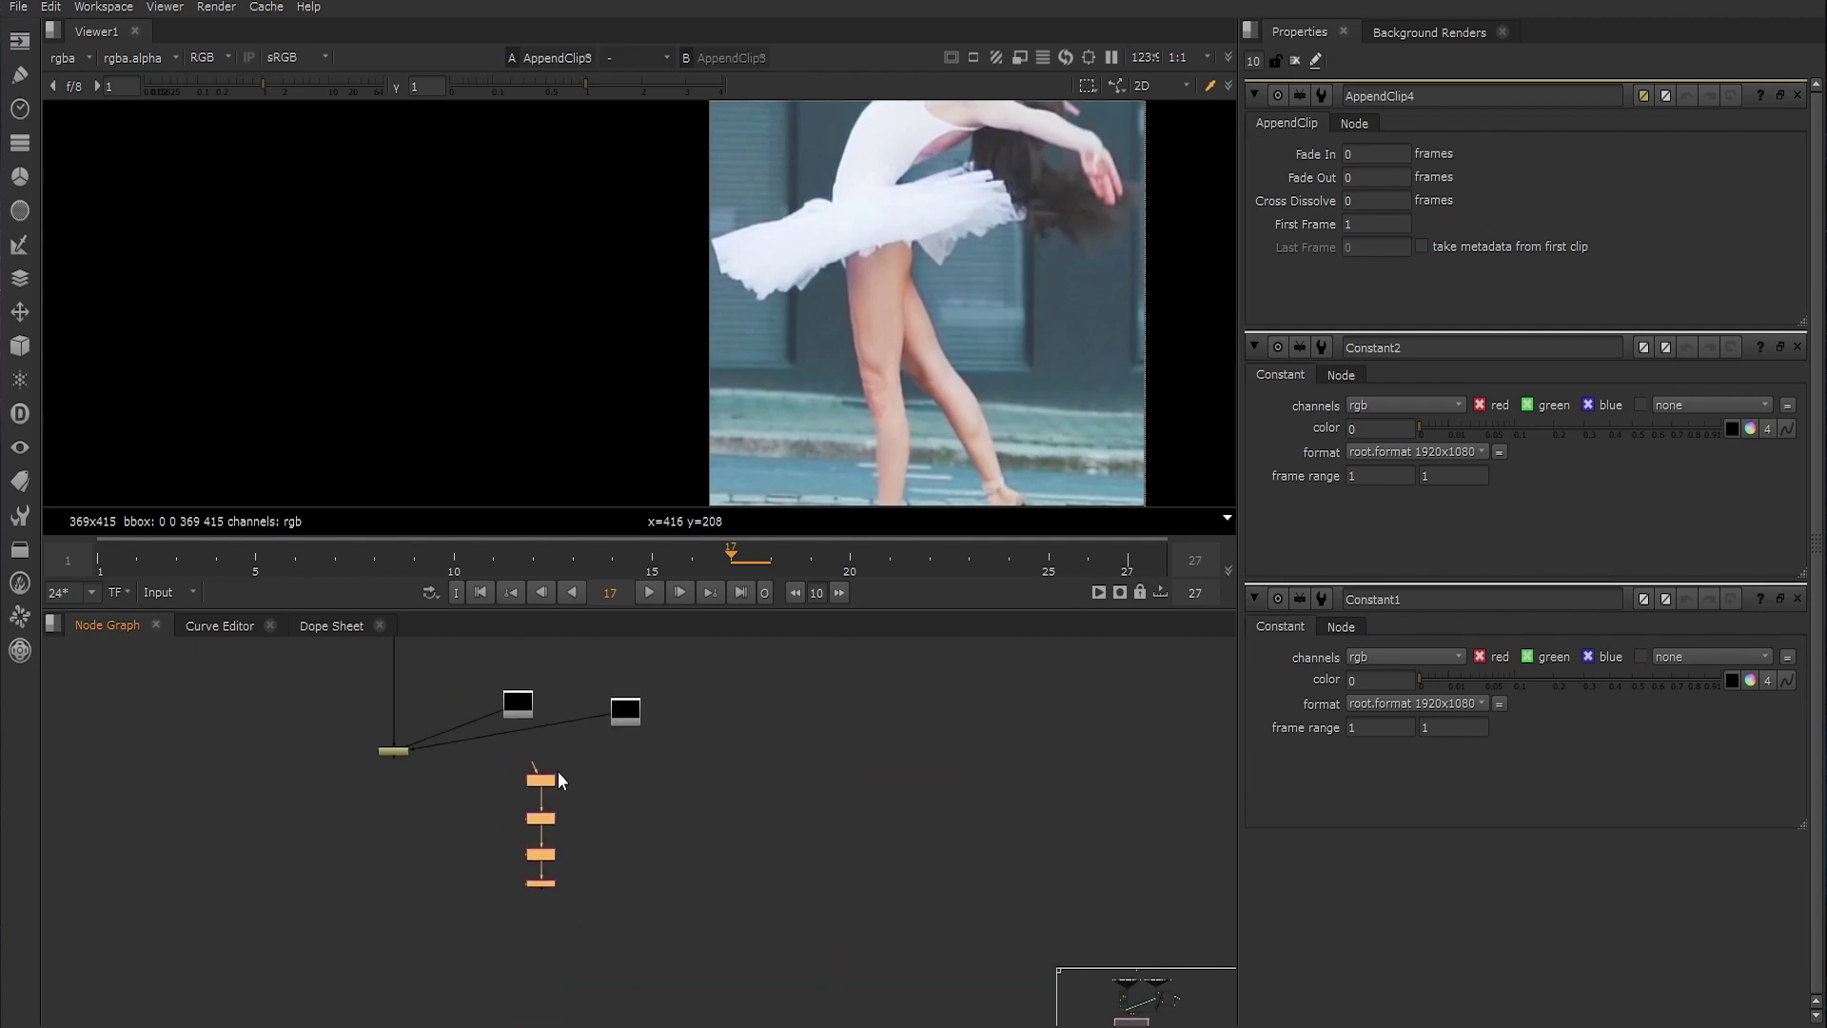
pyautogui.moveTo(557, 771); pyautogui.dragTo(529, 680)
pyautogui.hotkey('ctrl', 'c')
pyautogui.hotkey('ctrl', 'v')
pyautogui.moveTo(394, 751); pyautogui.dragTo(431, 912)
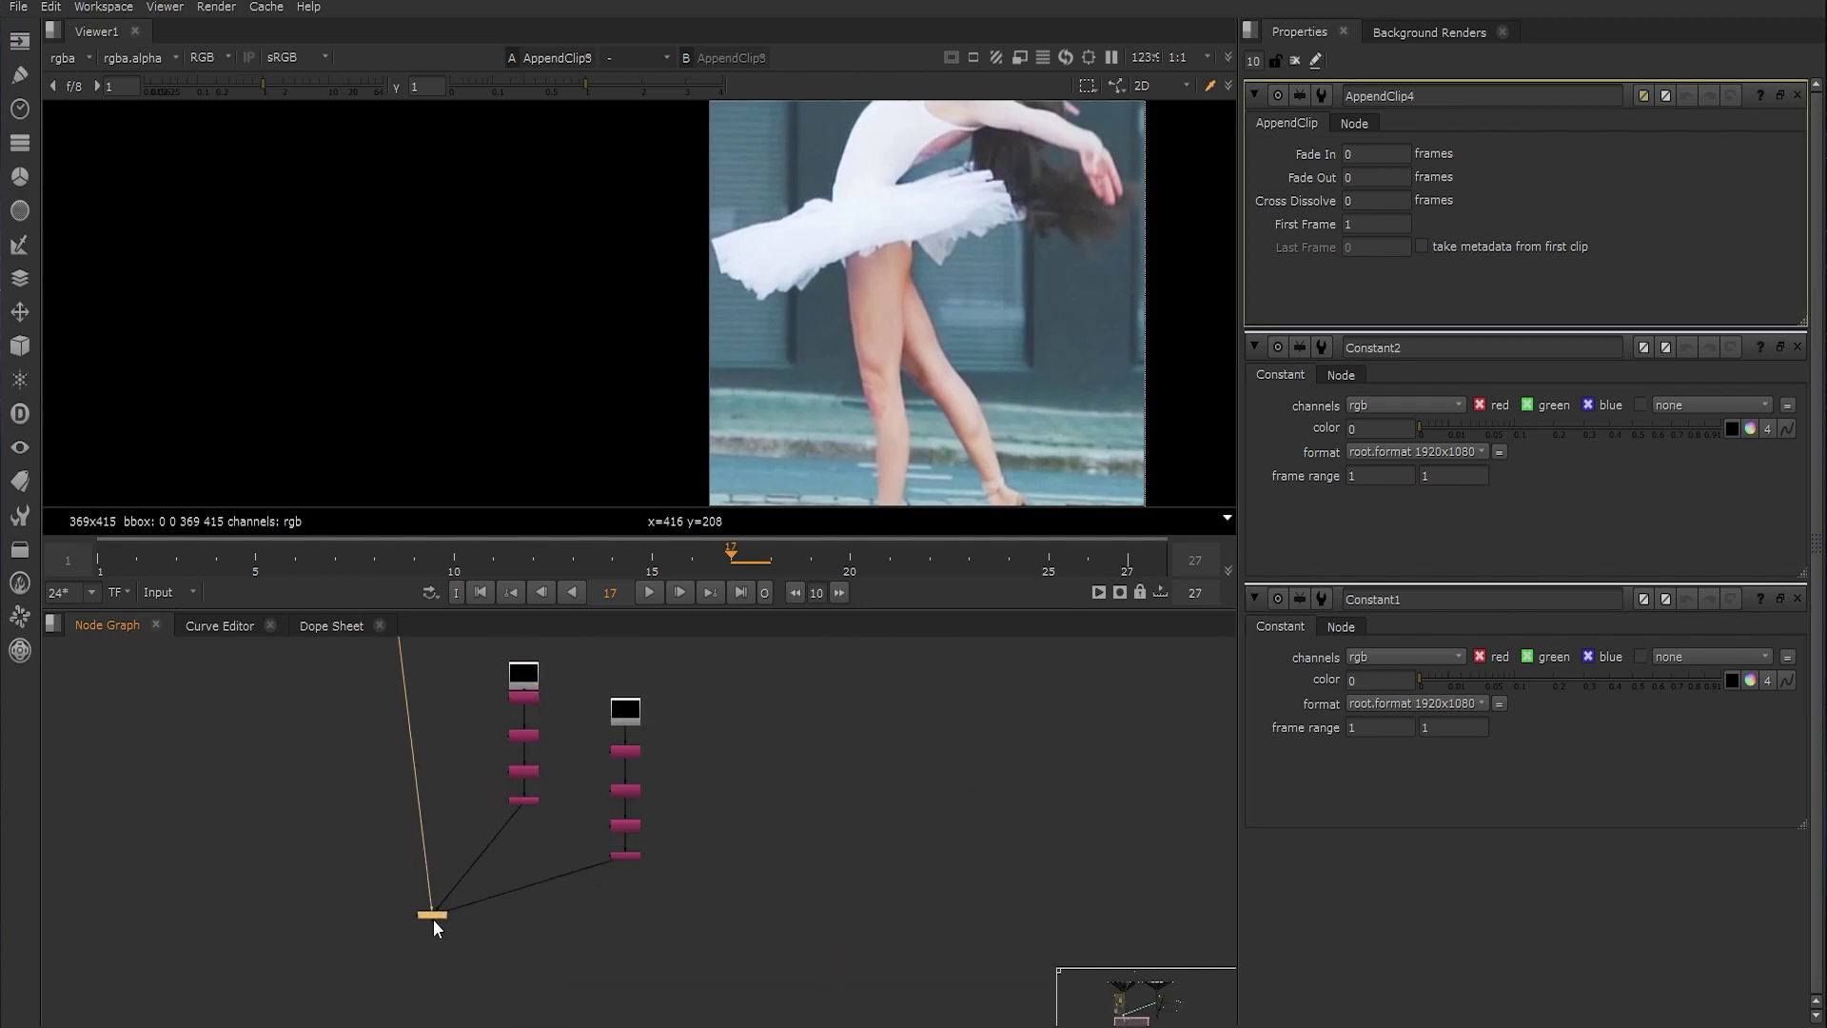
# Add a Remove node below the footage branch and connect its input to that branch's AppendClip
pyautogui.press('Tab')
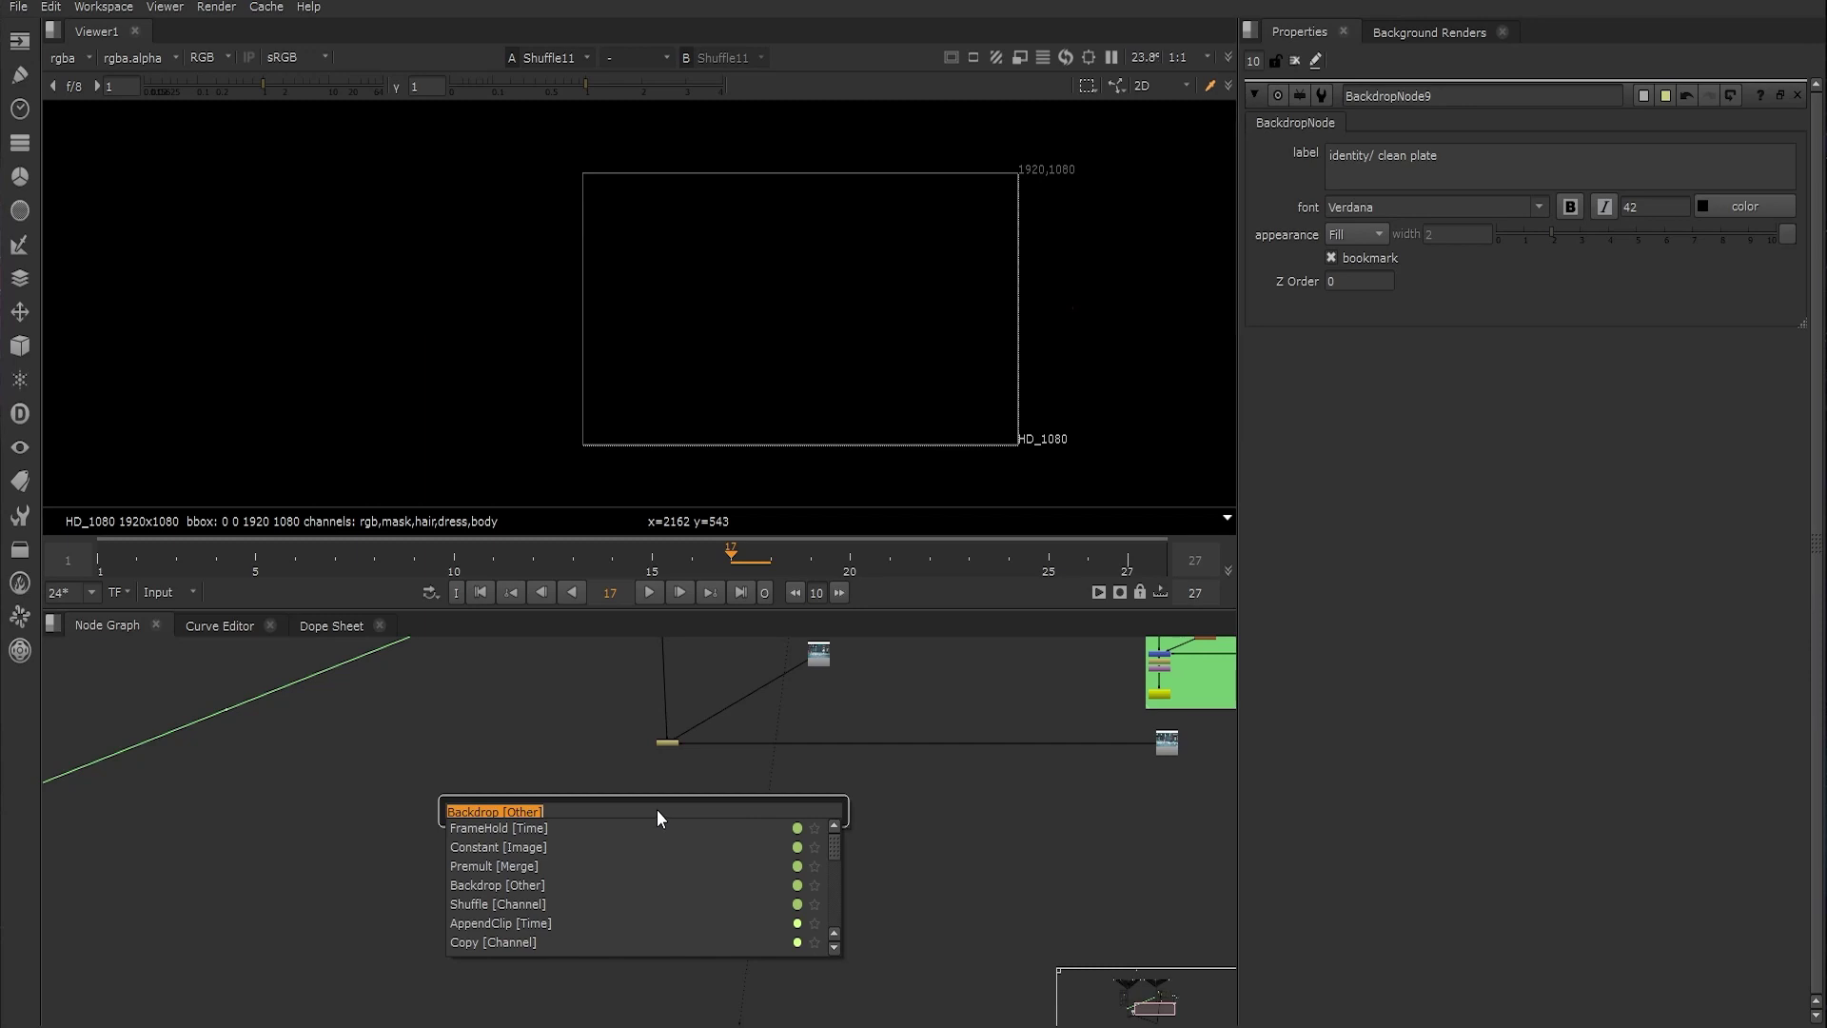
pyautogui.write('re')
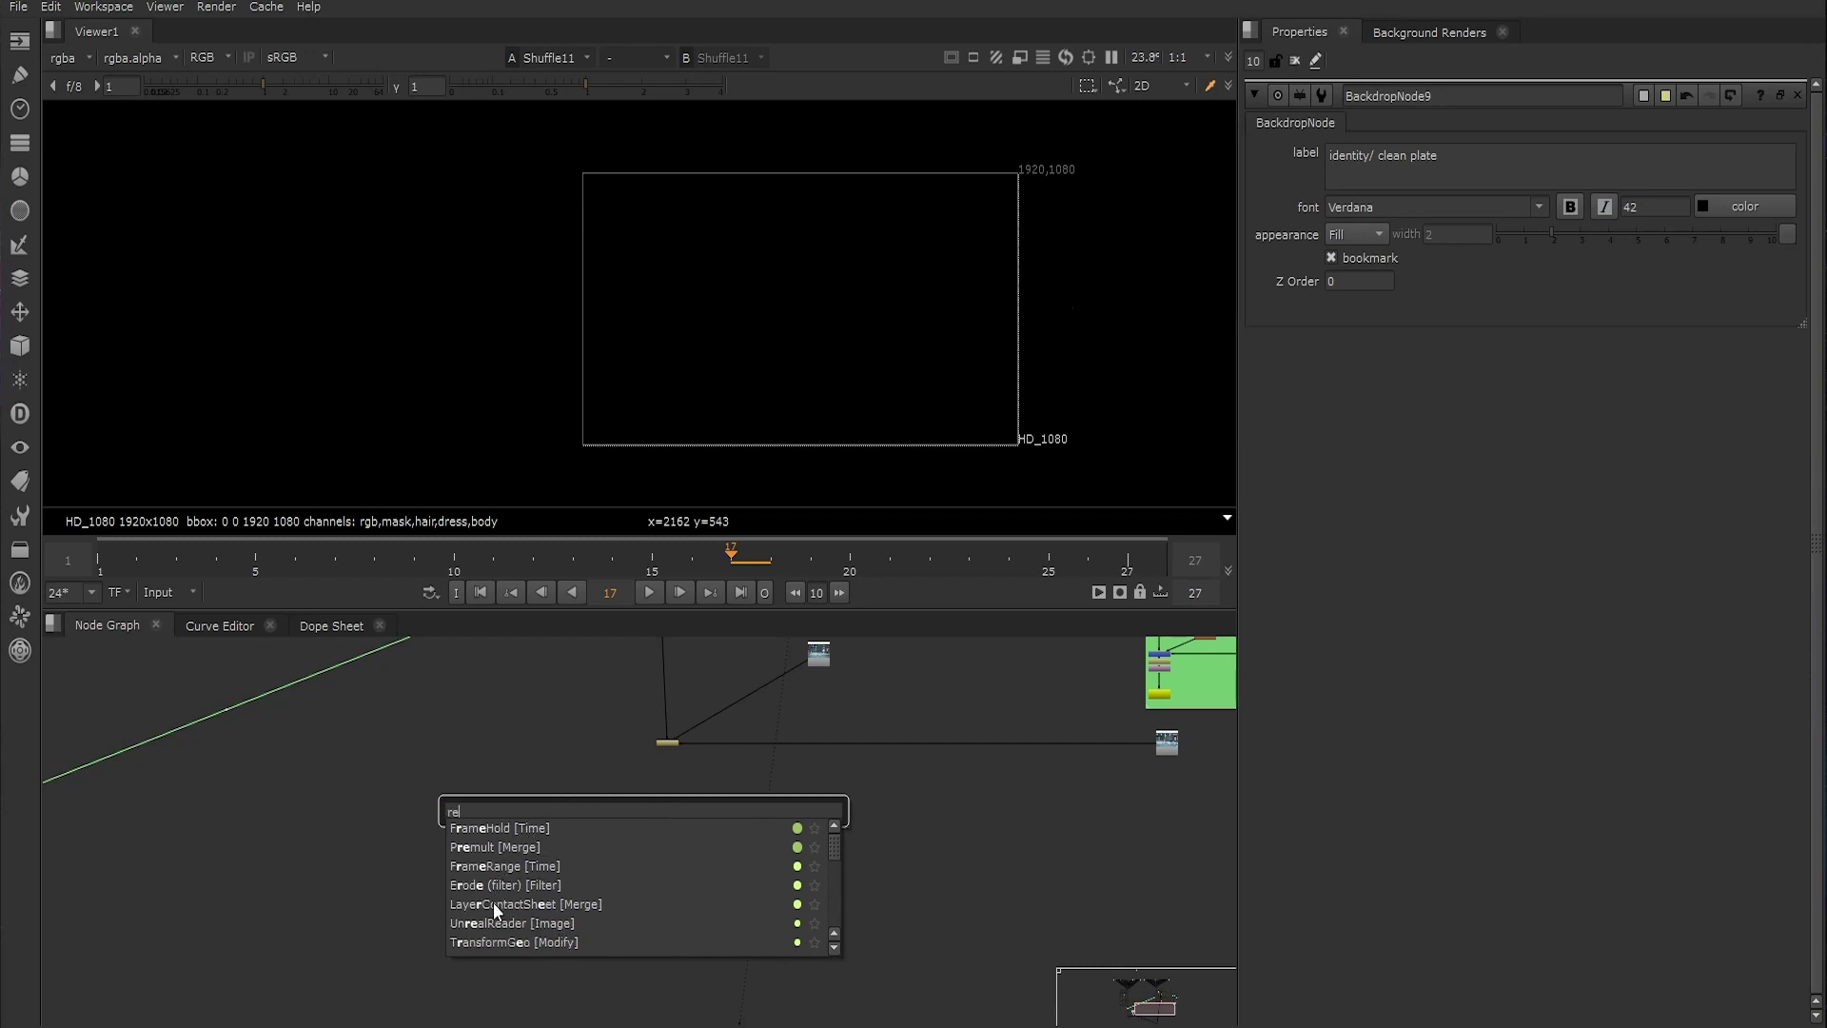
pyautogui.write('mo')
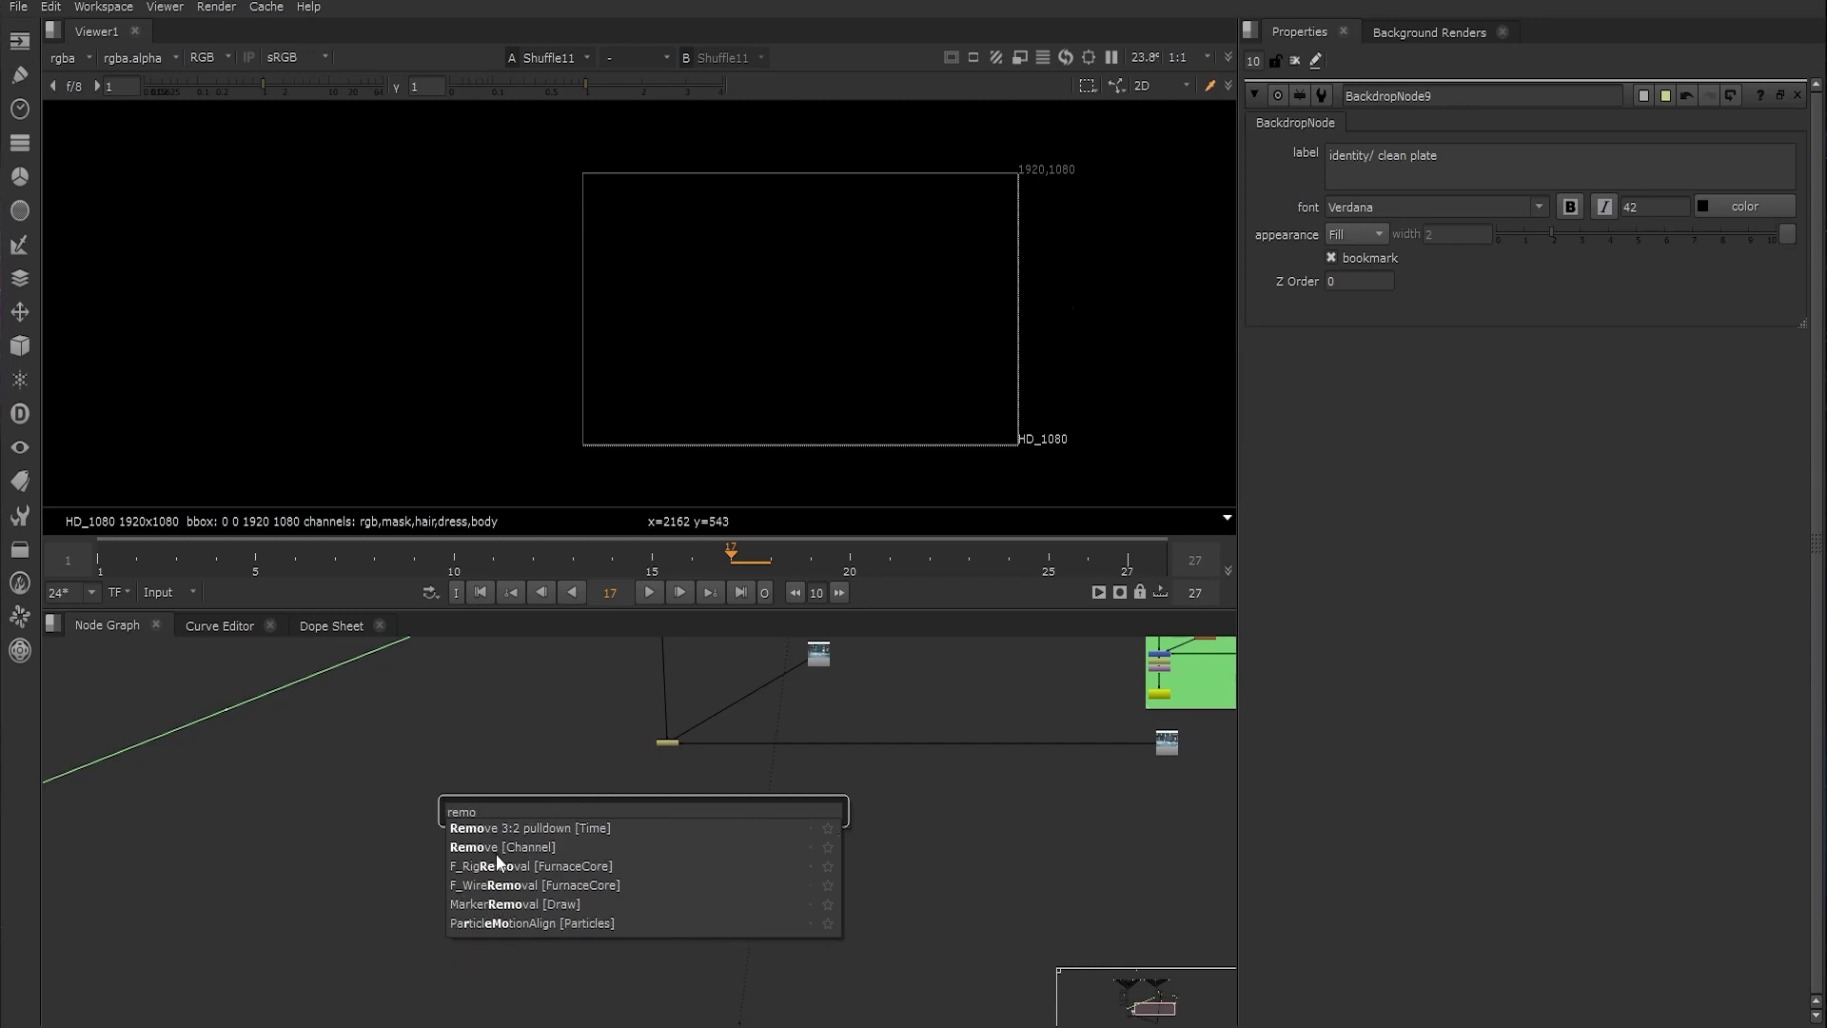
pyautogui.click(528, 845)
pyautogui.moveTo(660, 810); pyautogui.dragTo(669, 773)
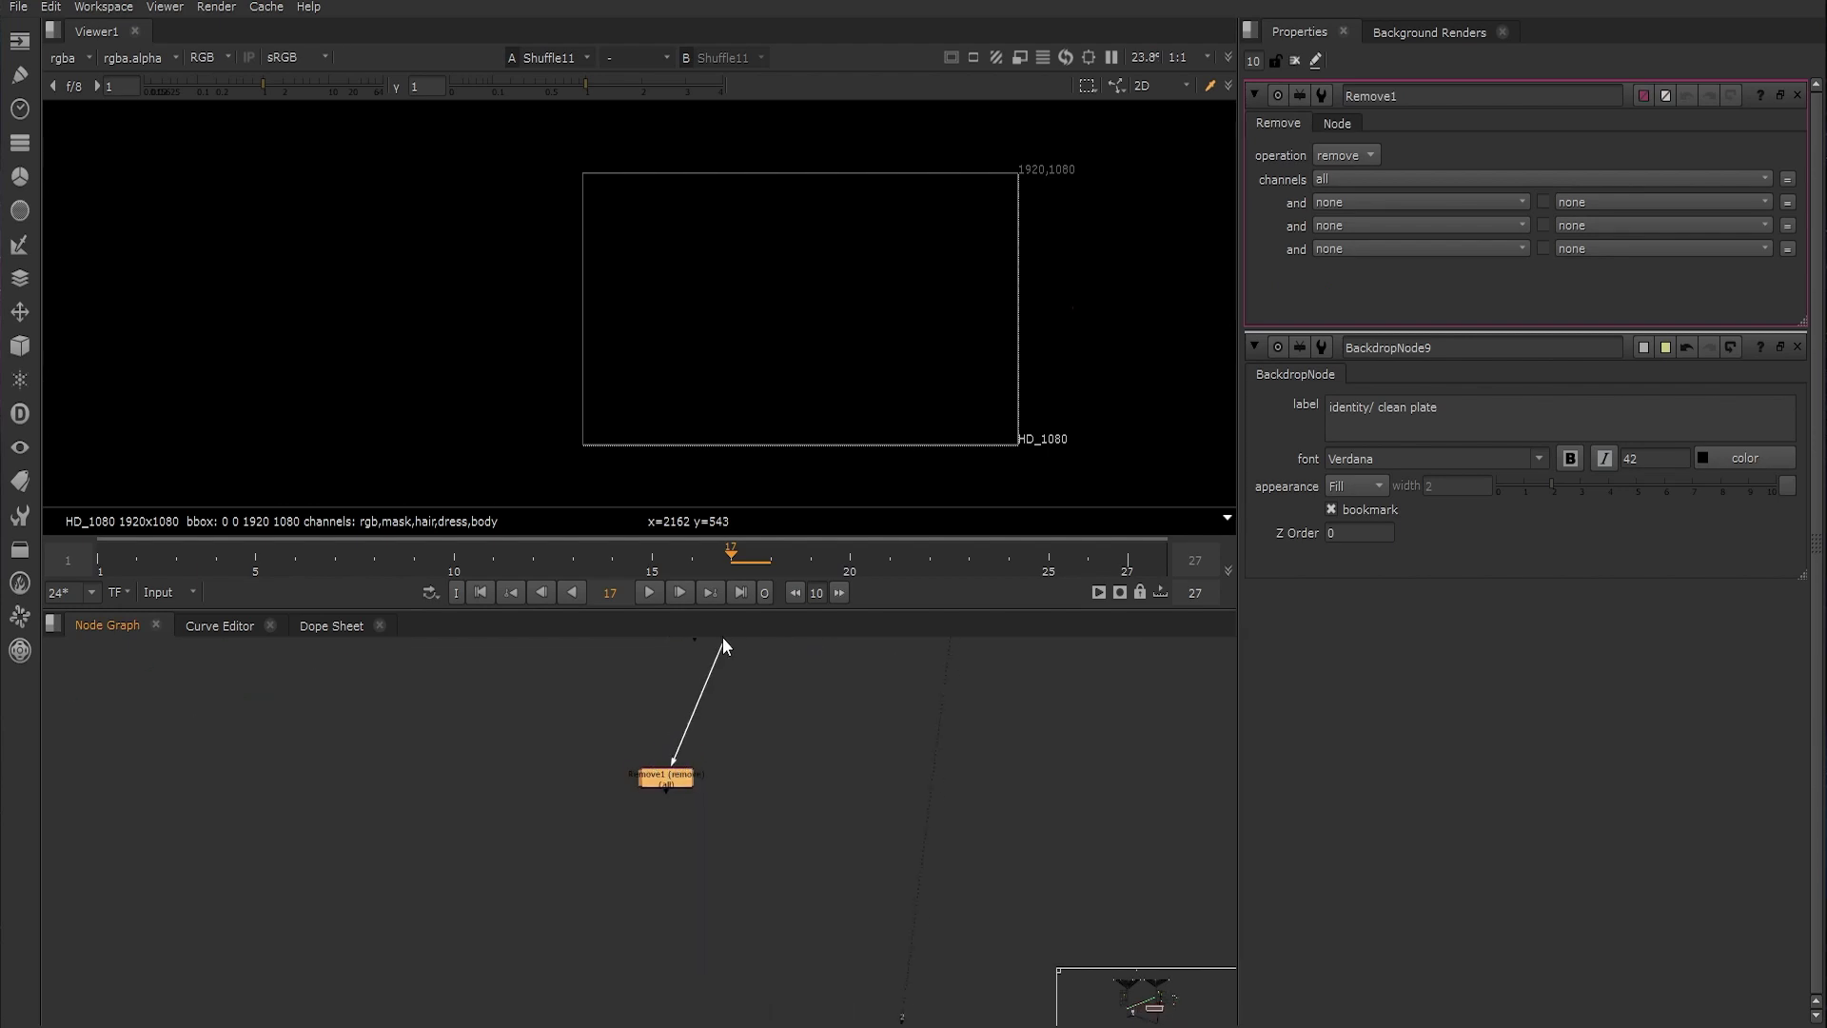
pyautogui.moveTo(722, 639); pyautogui.dragTo(707, 655)
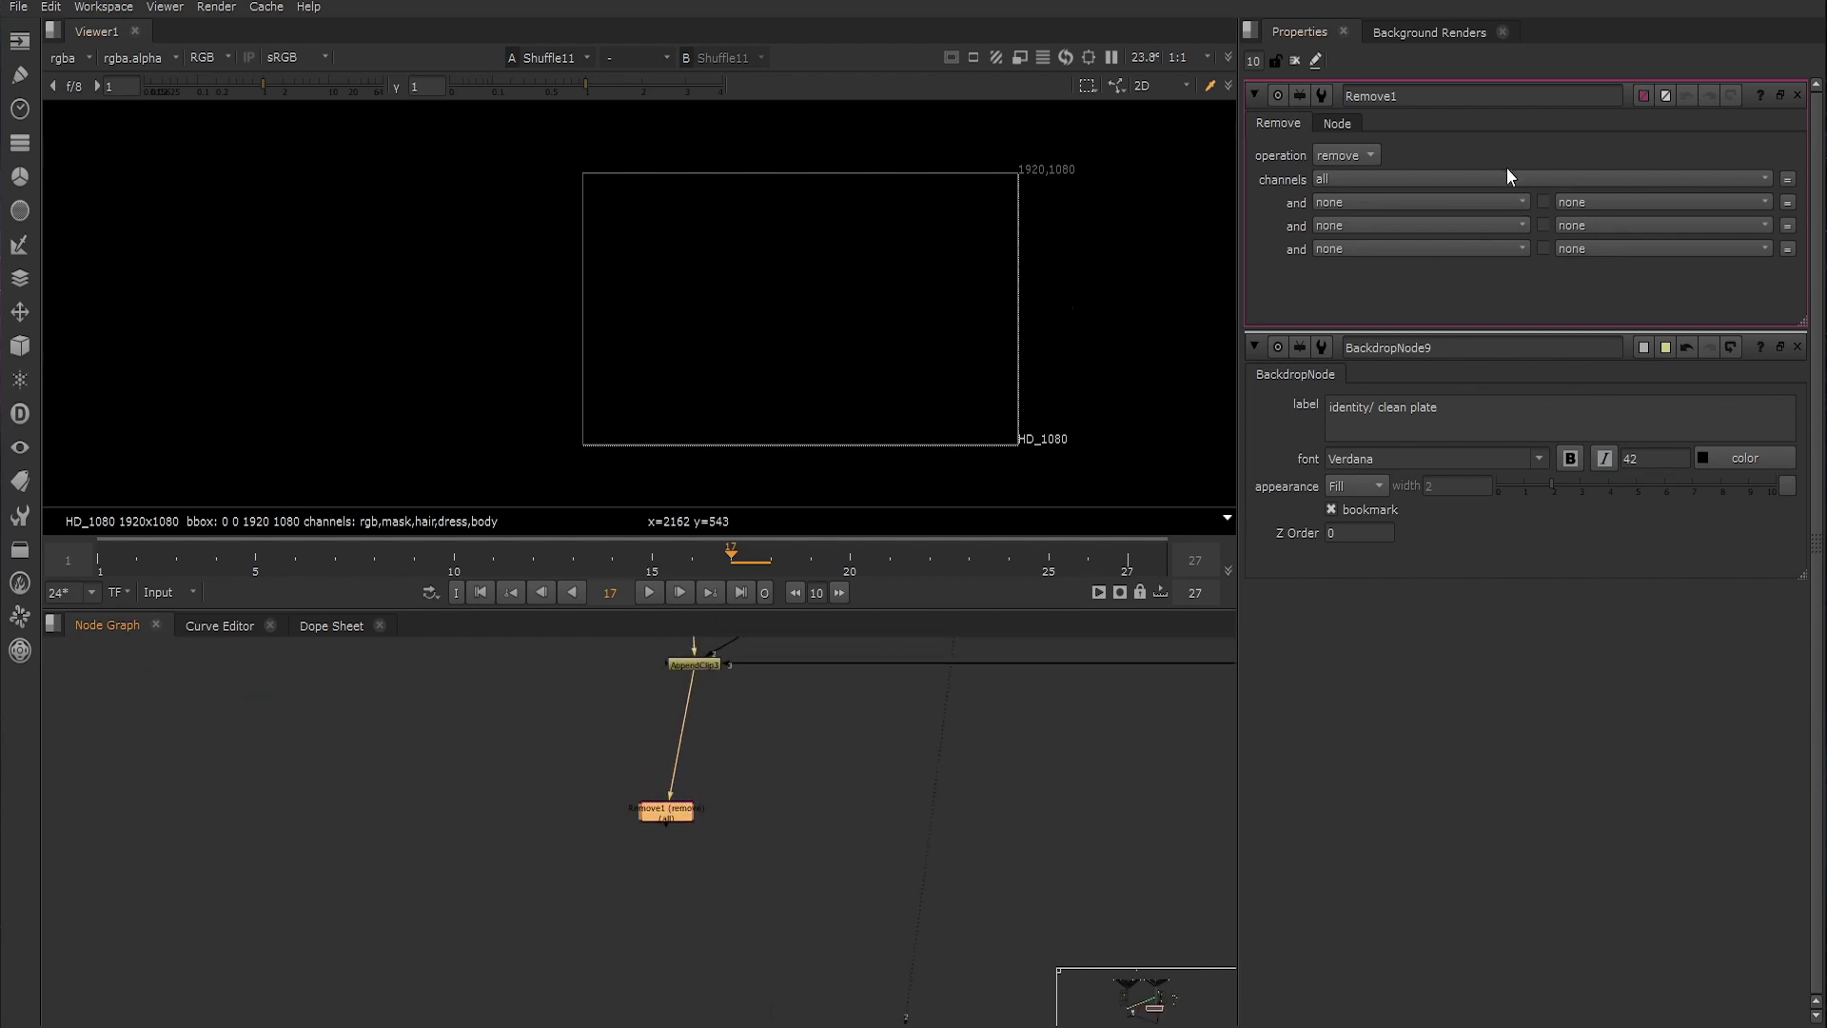
# Set the Remove to keep only the rgb channels, then align it beneath the AppendClip and view its output
pyautogui.click(1353, 177)
pyautogui.click(1378, 177)
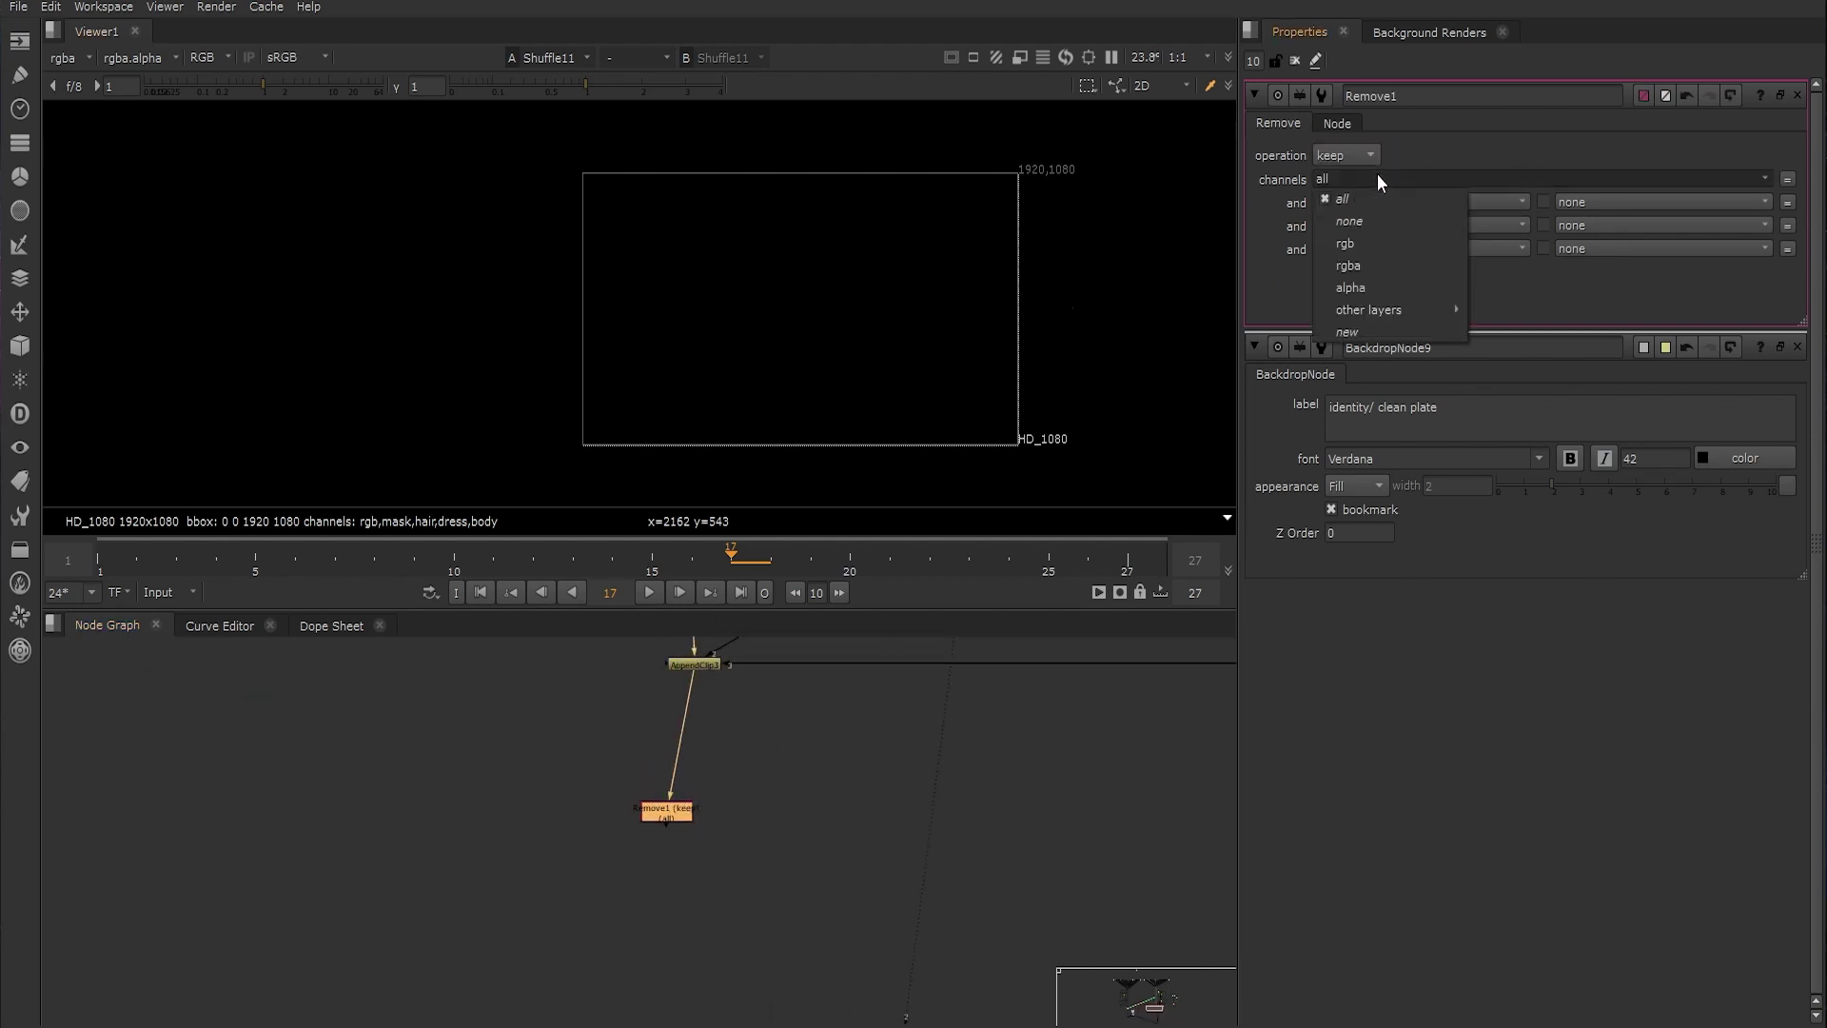
pyautogui.click(1362, 244)
pyautogui.moveTo(665, 809); pyautogui.dragTo(693, 792)
pyautogui.press('1')
pyautogui.click(750, 820)
# Add a Merge node between the two branches and connect its inputs to the mask-layer branch and the Remove
pyautogui.scroll(-7, 750, 821)
pyautogui.moveTo(649, 905); pyautogui.dragTo(661, 819, button='middle')
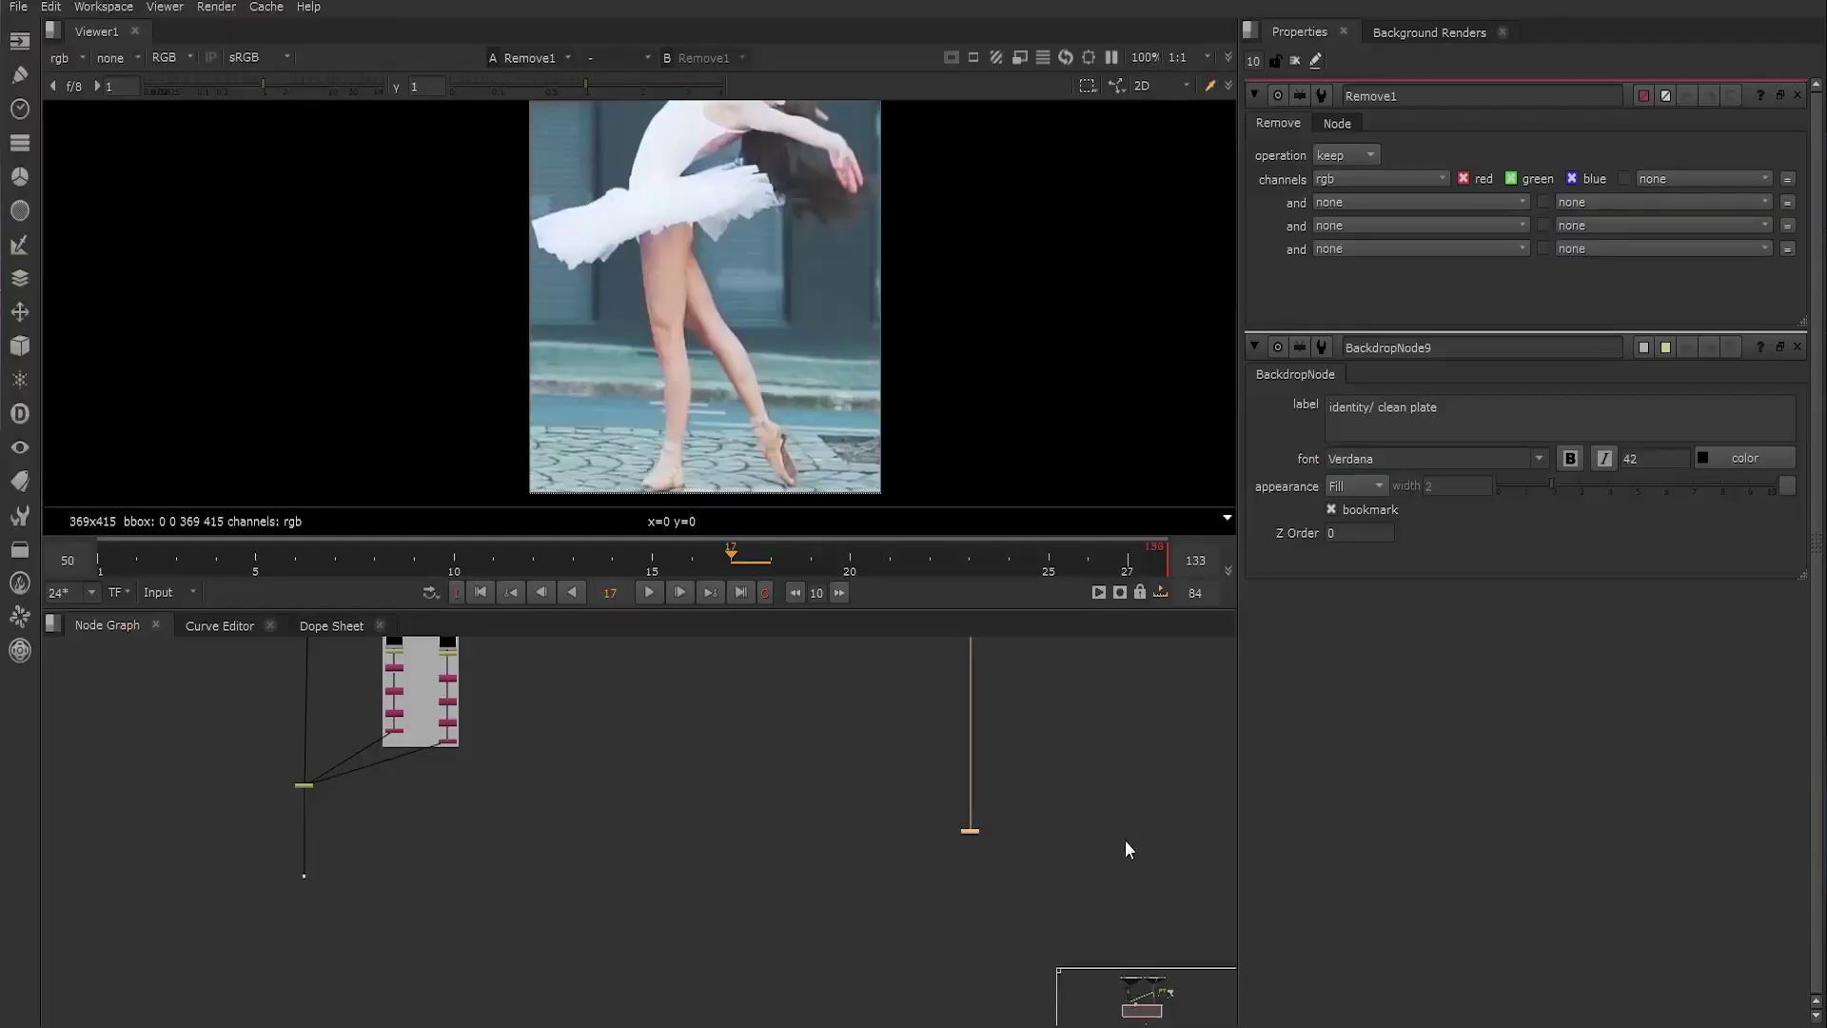
pyautogui.press('Tab')
pyautogui.write('merg')
pyautogui.click(547, 894)
pyautogui.scroll(2, 657, 900)
pyautogui.moveTo(742, 844); pyautogui.dragTo(88, 790)
pyautogui.moveTo(930, 775); pyautogui.dragTo(909, 796, button='middle')
pyautogui.scroll(-1, 679, 828)
pyautogui.scroll(3, 672, 843)
pyautogui.moveTo(615, 883); pyautogui.dragTo(972, 737)
pyautogui.moveTo(720, 965); pyautogui.dragTo(828, 571, button='middle')
pyautogui.moveTo(762, 914); pyautogui.dragTo(782, 843, button='middle')
# Set the Merge operation to difference and view its output
pyautogui.click(1374, 152)
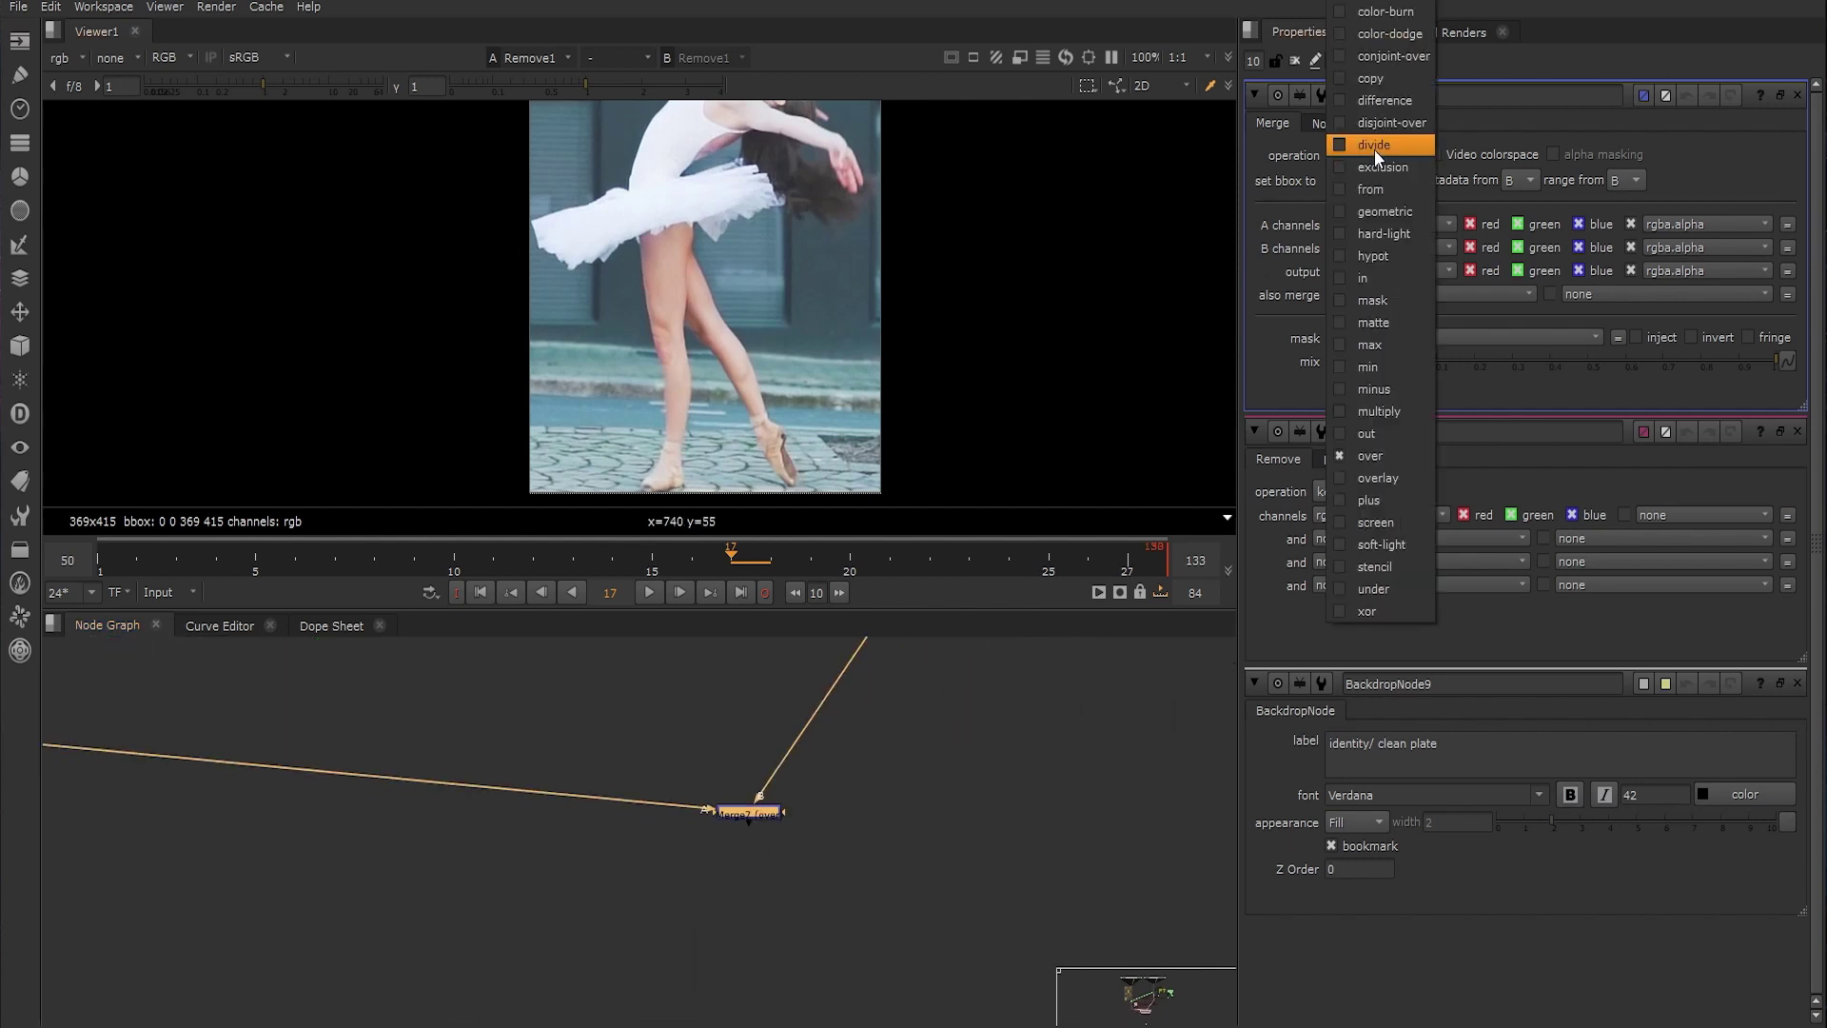
pyautogui.click(1396, 112)
pyautogui.press('1')
pyautogui.click(746, 694)
pyautogui.moveTo(841, 267); pyautogui.dragTo(841, 338, button='middle')
pyautogui.scroll(-2, 777, 379)
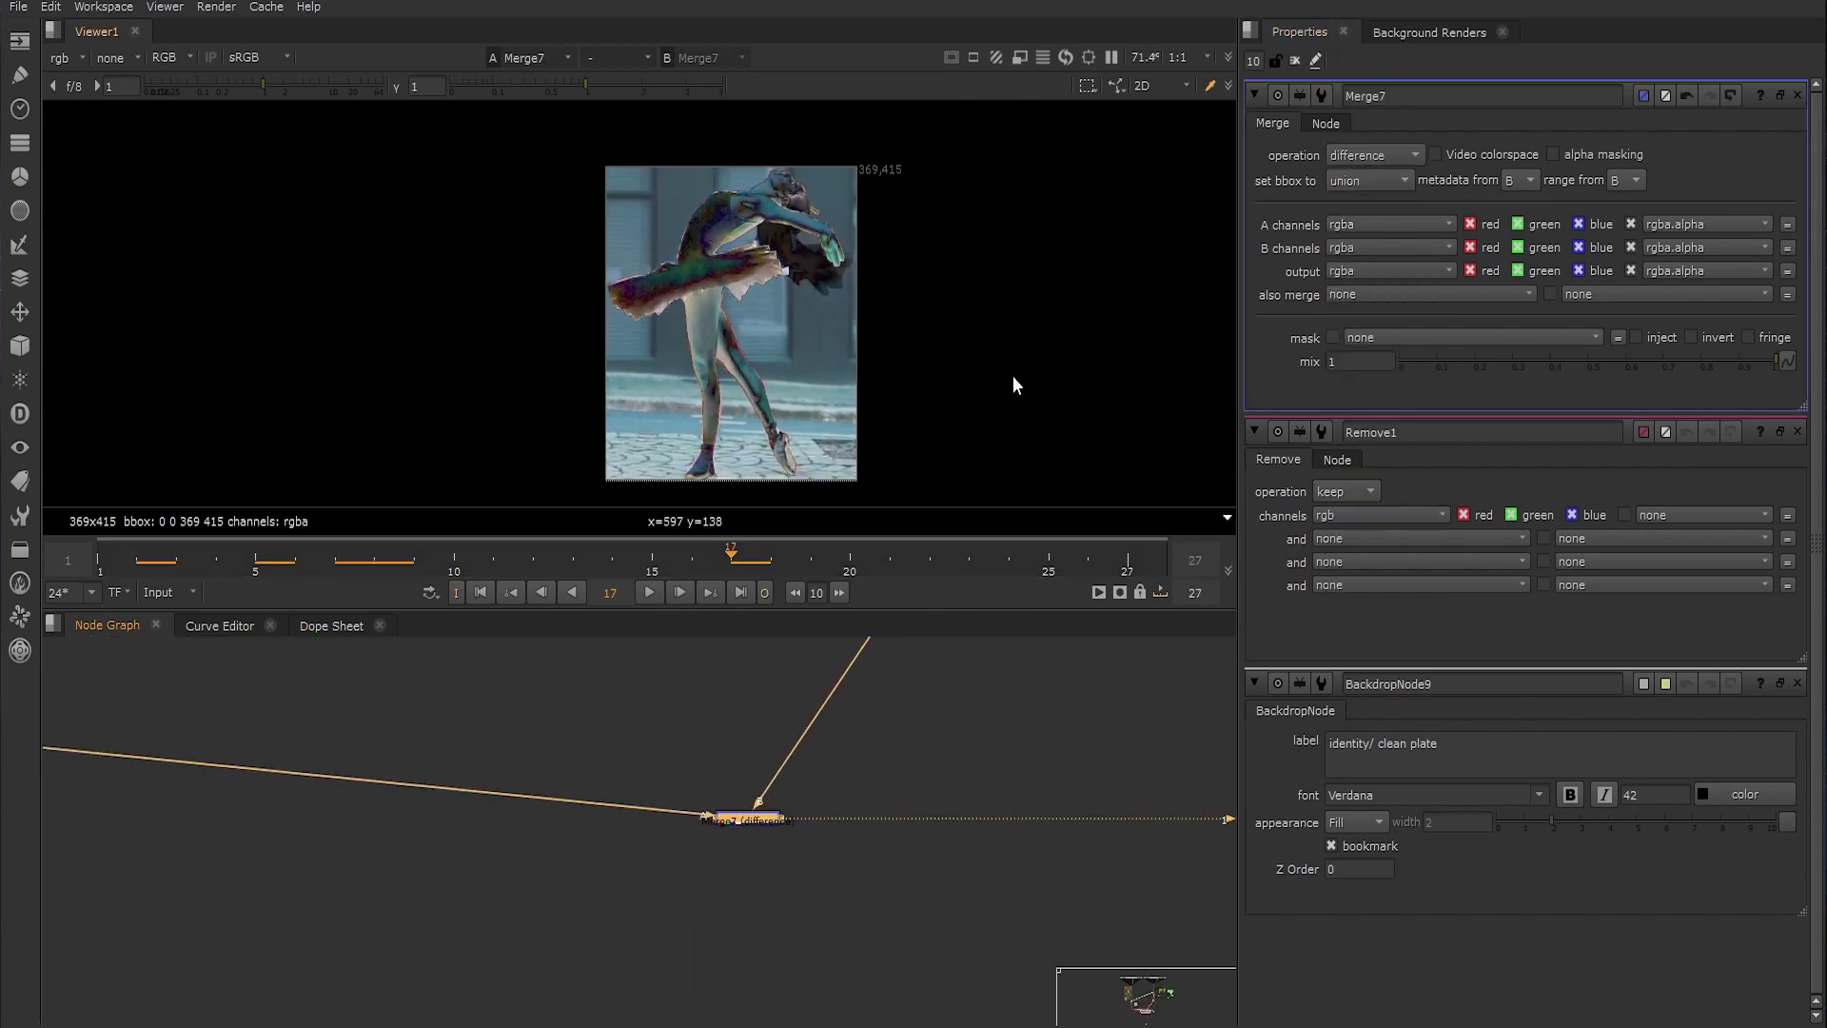
# Step through the difference image from frame 17 to 27 and back to frame 1, checking that both branches line up
pyautogui.press('Right')
pyautogui.press('Right')
pyautogui.press('Right')
pyautogui.press('Right')
pyautogui.press('Right')
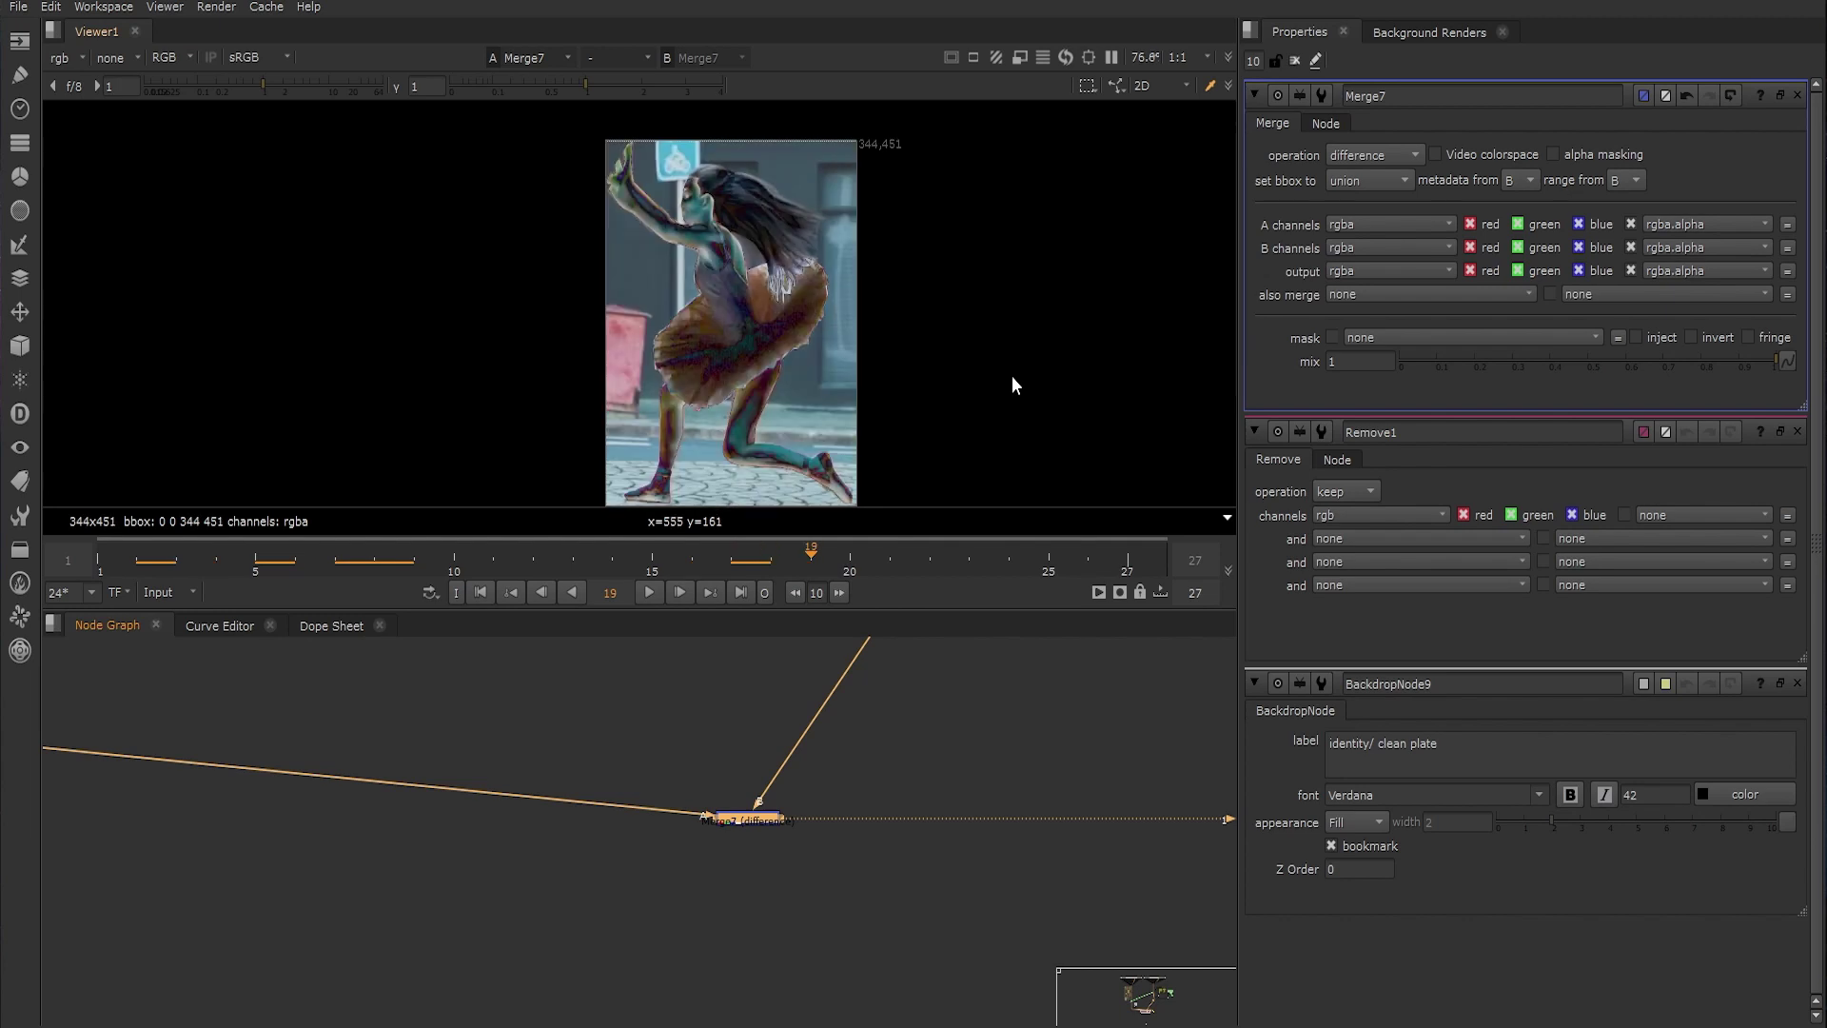
pyautogui.press('Right')
pyautogui.press('Right')
pyautogui.press('Right')
pyautogui.press('Right')
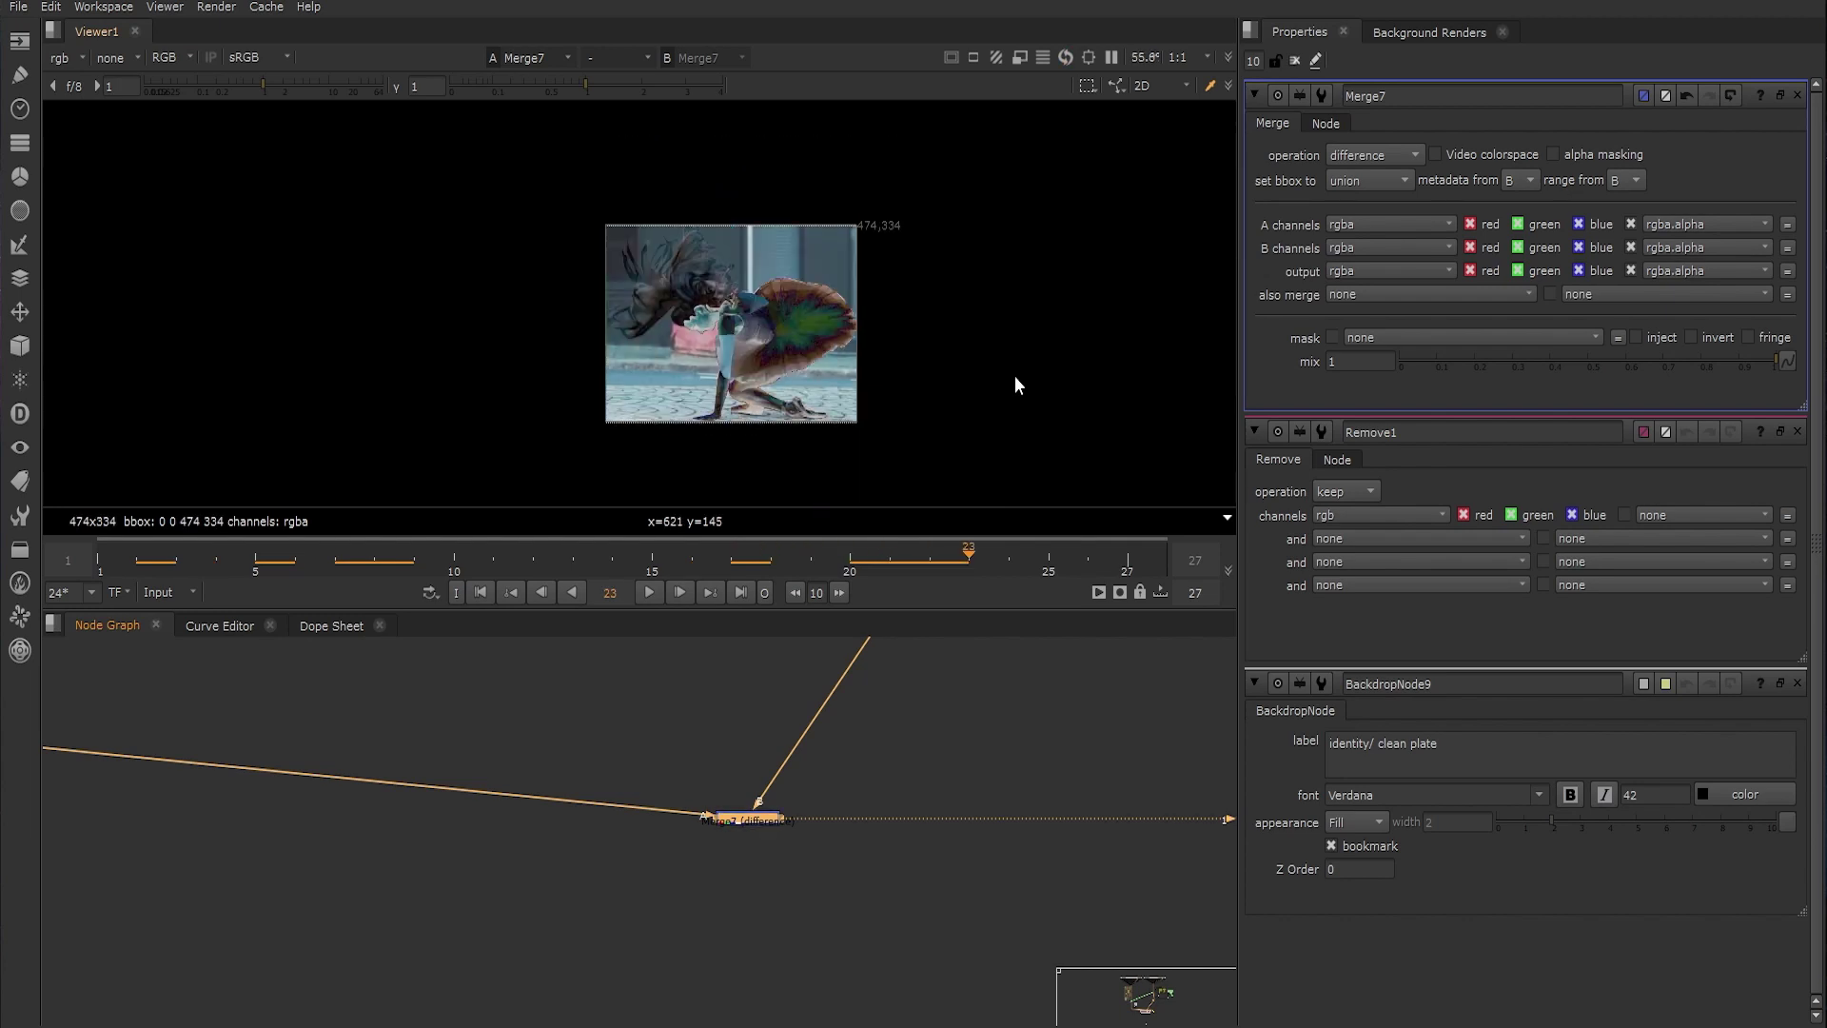
pyautogui.press('Right')
pyautogui.press('Right')
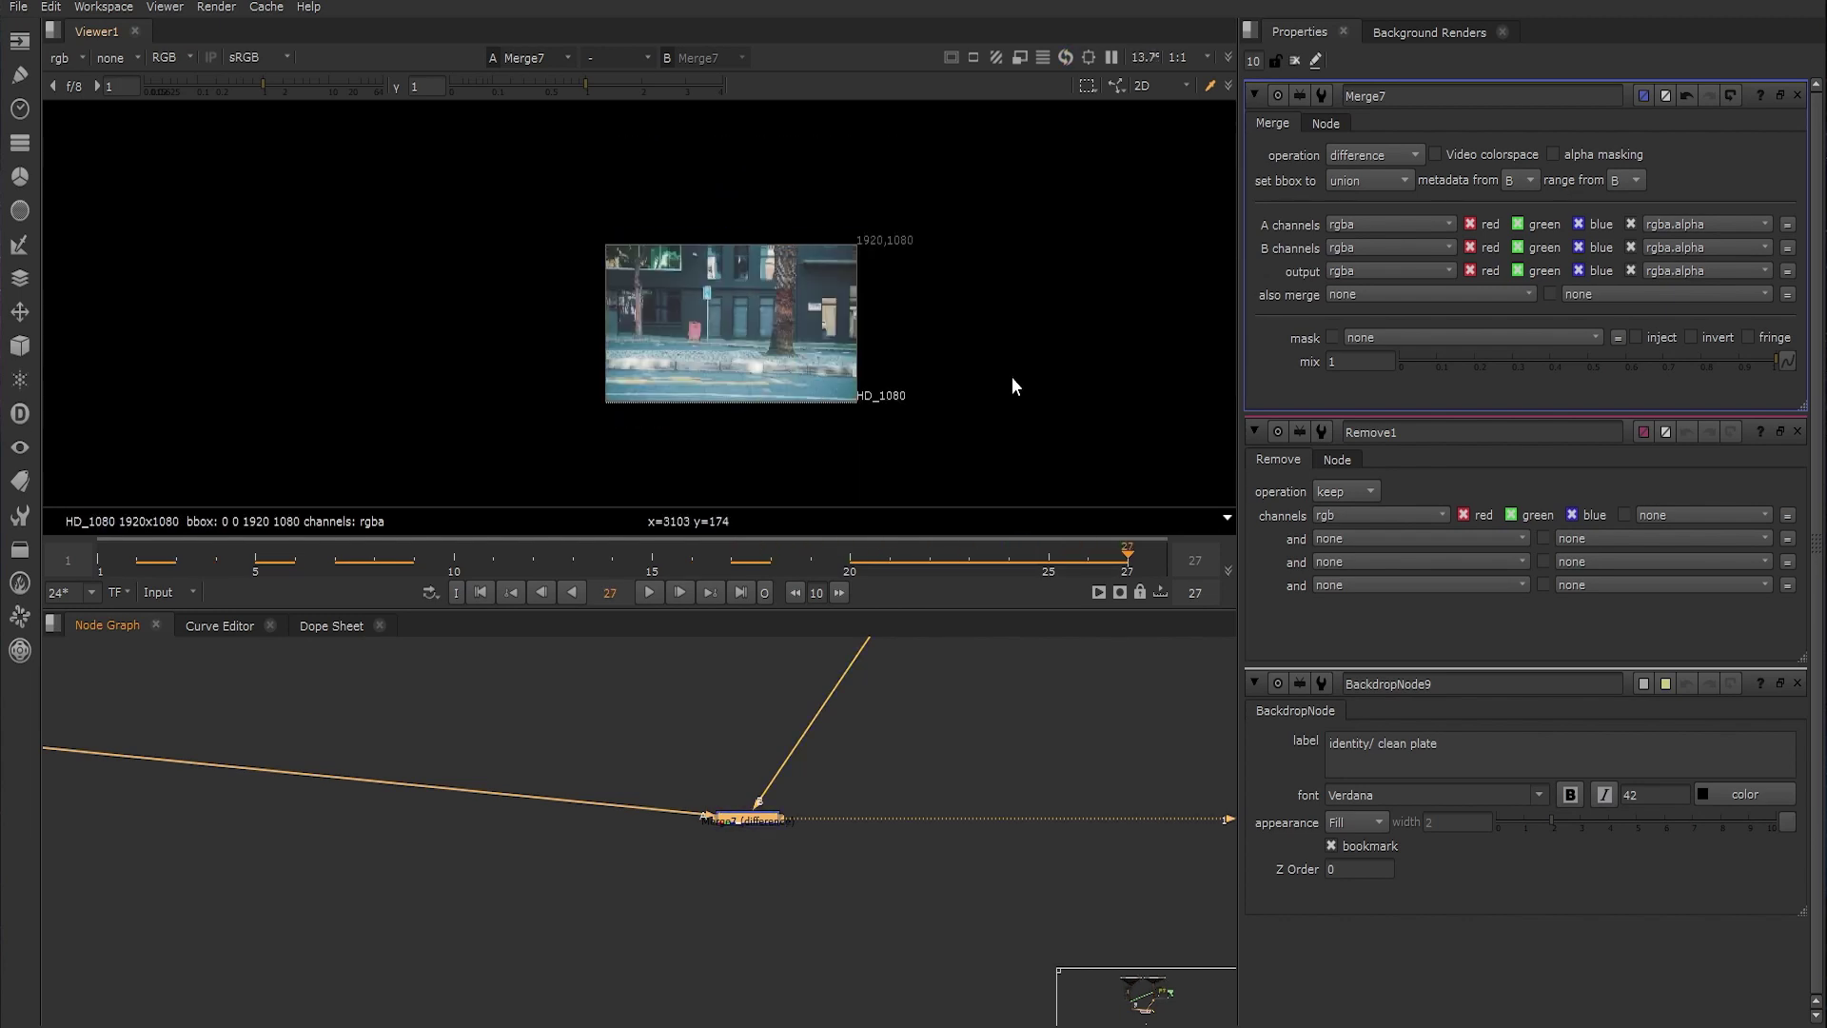
pyautogui.press('Left')
pyautogui.press('Left')
pyautogui.press('Left')
pyautogui.press('Left')
pyautogui.press('Left')
pyautogui.press('Left')
pyautogui.press('Left')
pyautogui.press('Left')
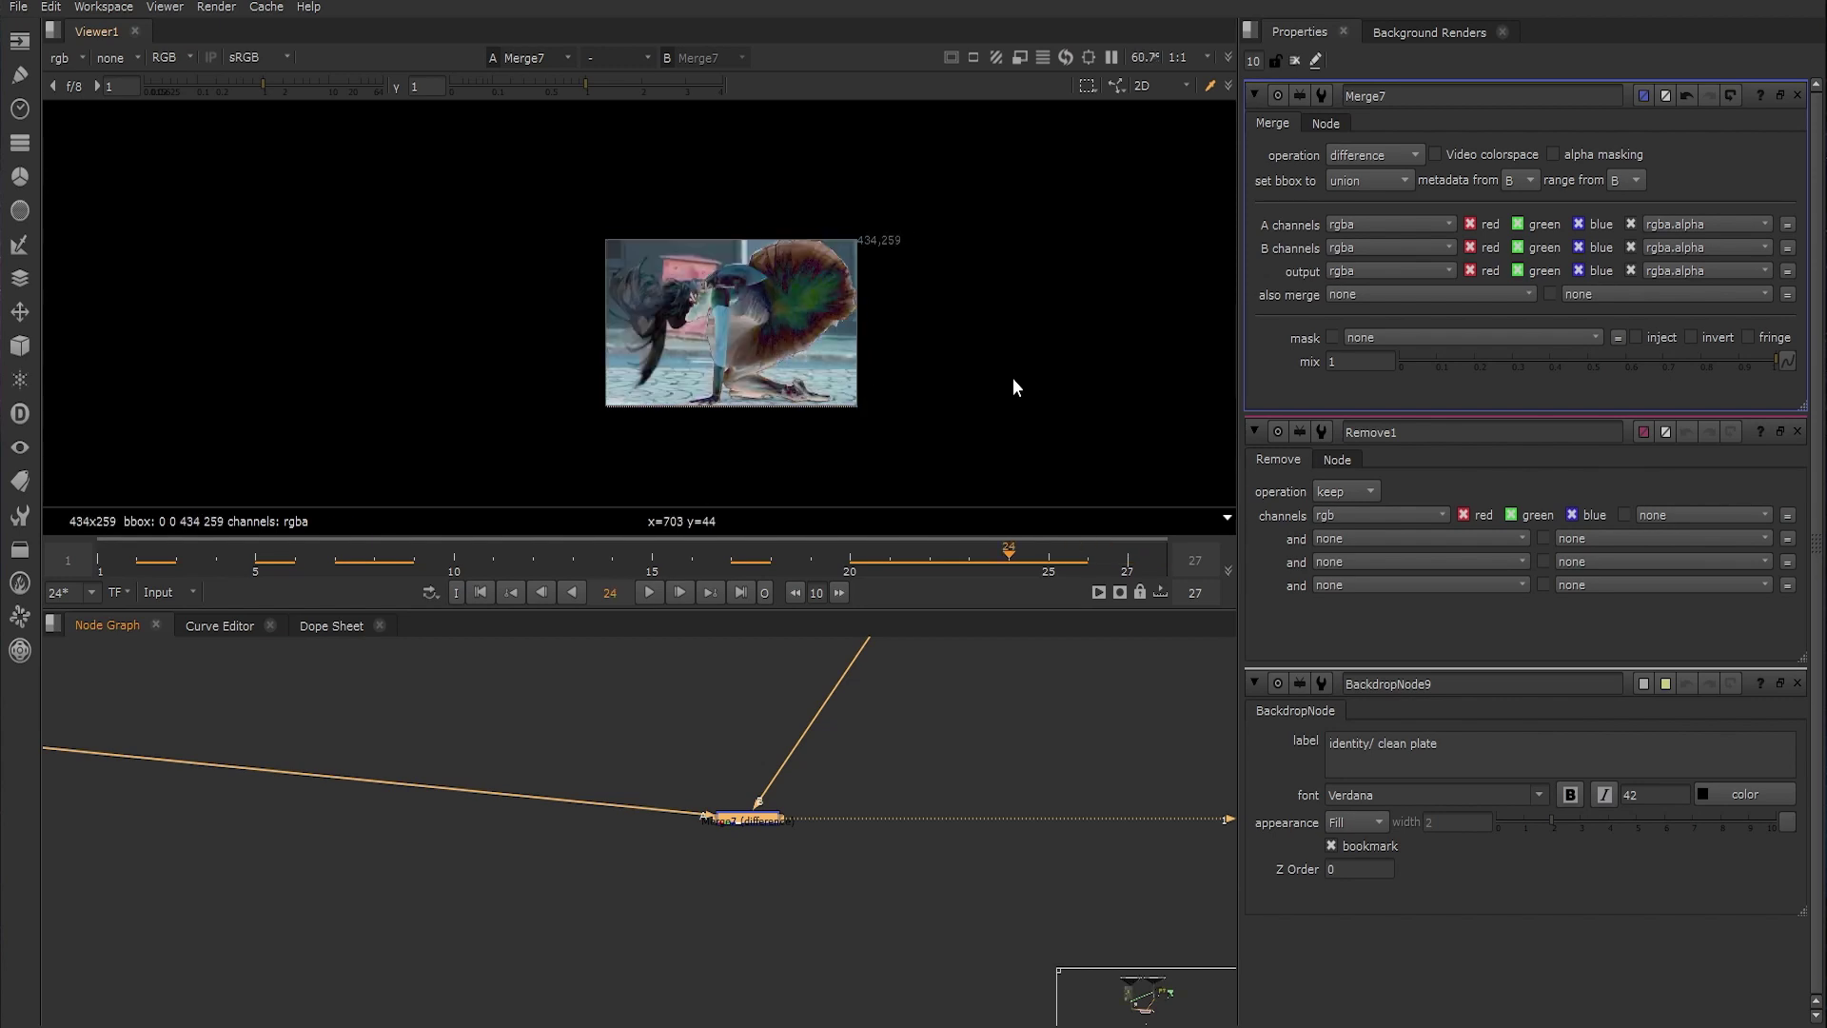
pyautogui.press('Left')
pyautogui.press('Left')
pyautogui.press('Left')
pyautogui.press('Left')
pyautogui.press('Left')
pyautogui.press('Left')
pyautogui.press('Left')
pyautogui.press('Left')
pyautogui.press('Left')
pyautogui.press('Left')
pyautogui.press('Left')
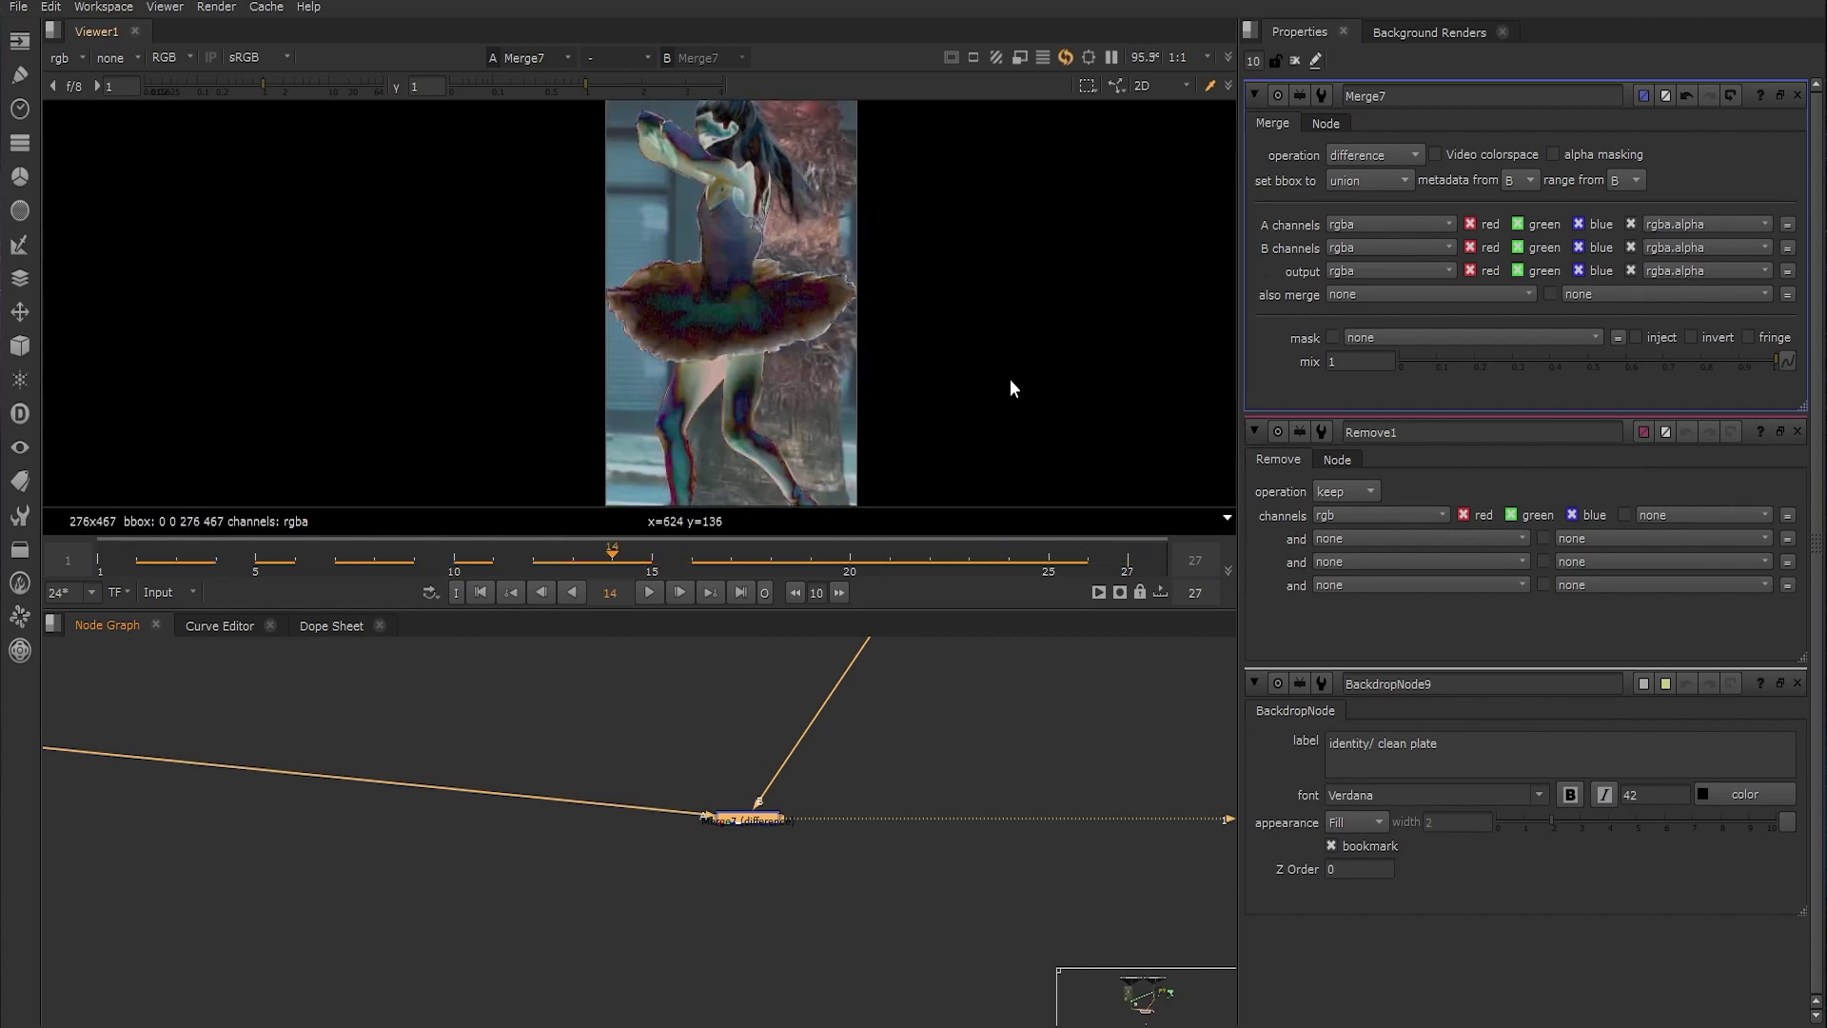
pyautogui.press('Left')
pyautogui.press('Left')
pyautogui.press('Left')
pyautogui.press('Left')
pyautogui.press('Left')
pyautogui.press('Left')
pyautogui.press('Left')
pyautogui.press('Left')
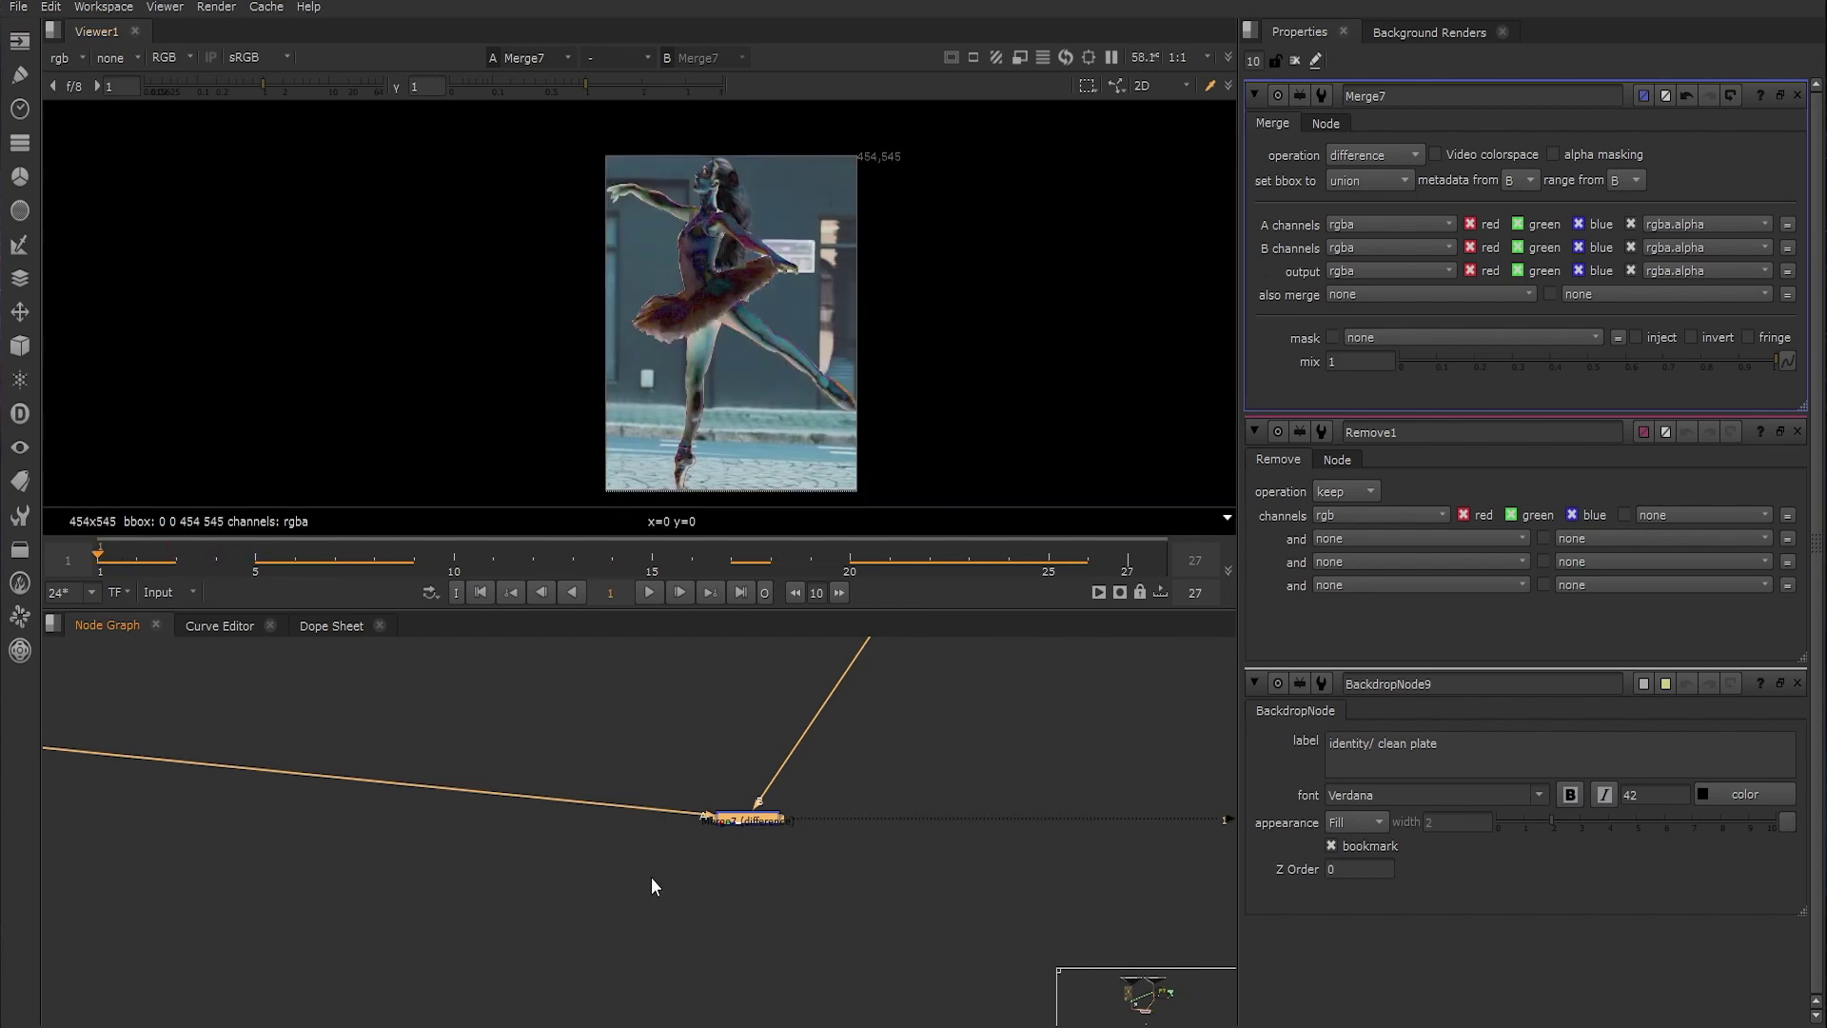
# Delete the difference Merge node
pyautogui.press('Delete')
pyautogui.moveTo(685, 740); pyautogui.dragTo(689, 866, button='middle')
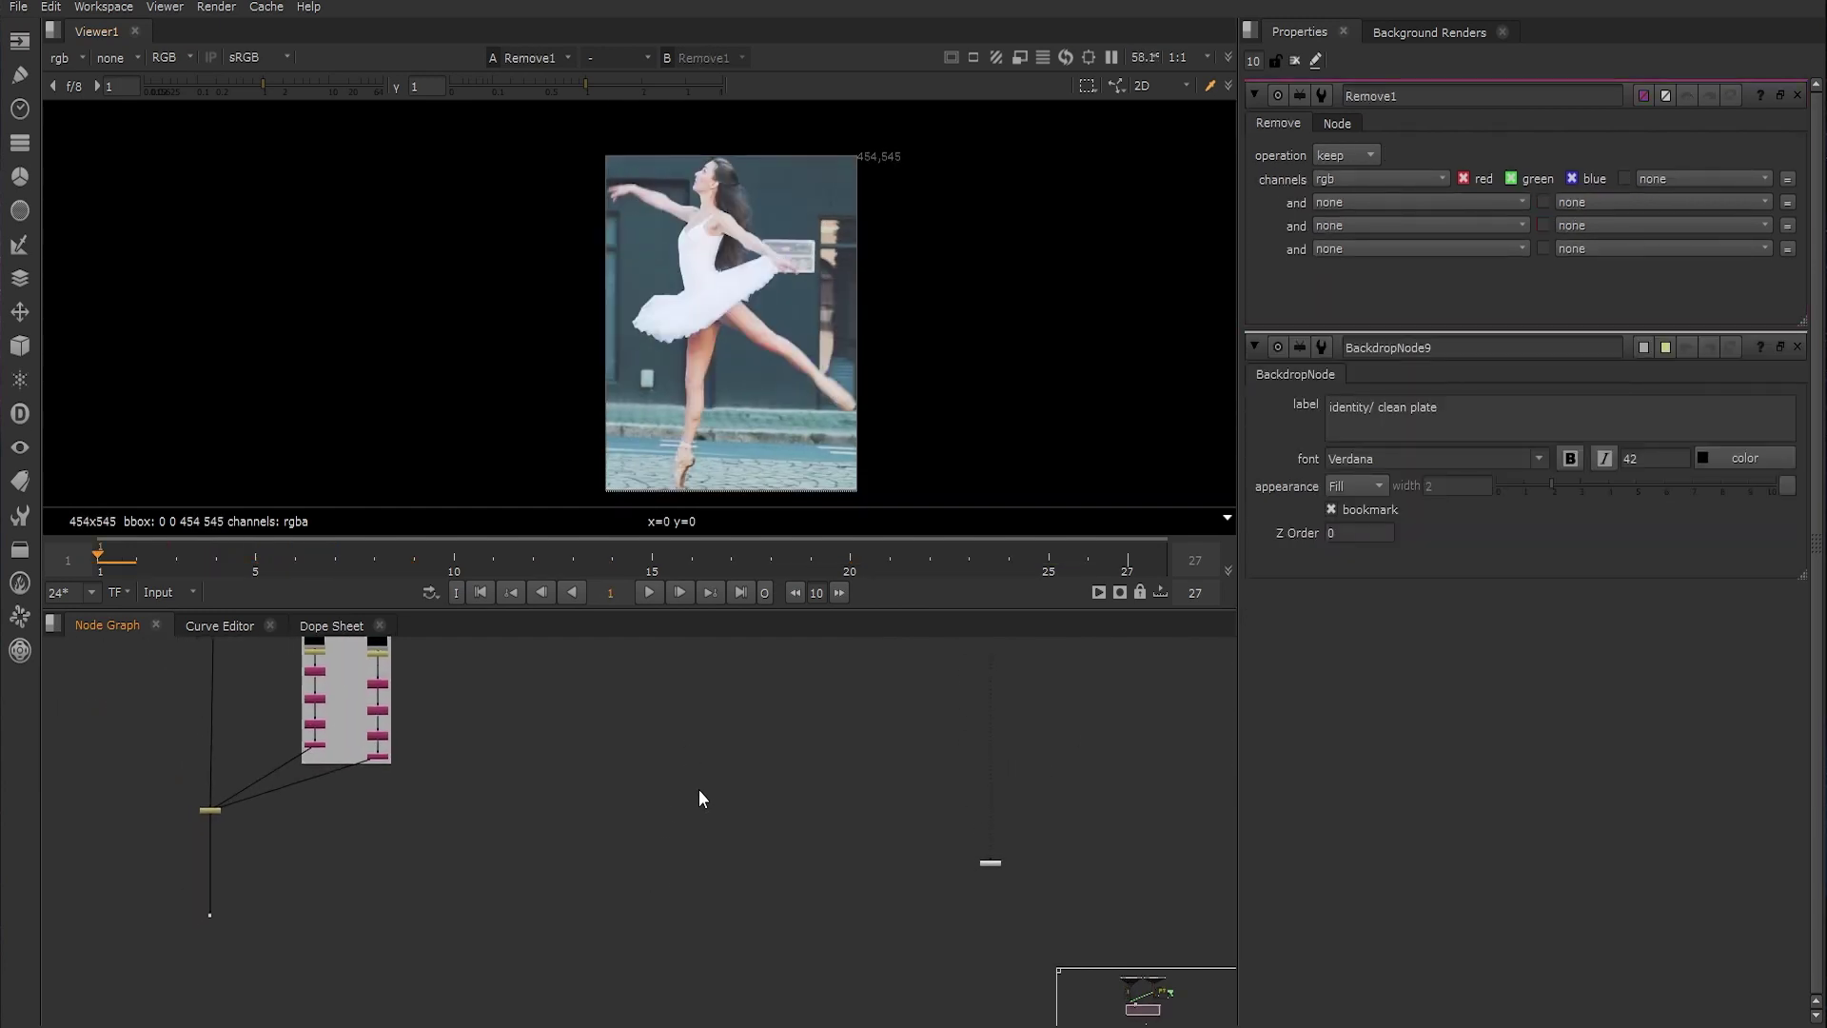
pyautogui.scroll(-2, 698, 785)
pyautogui.moveTo(694, 791); pyautogui.dragTo(648, 788, button='middle')
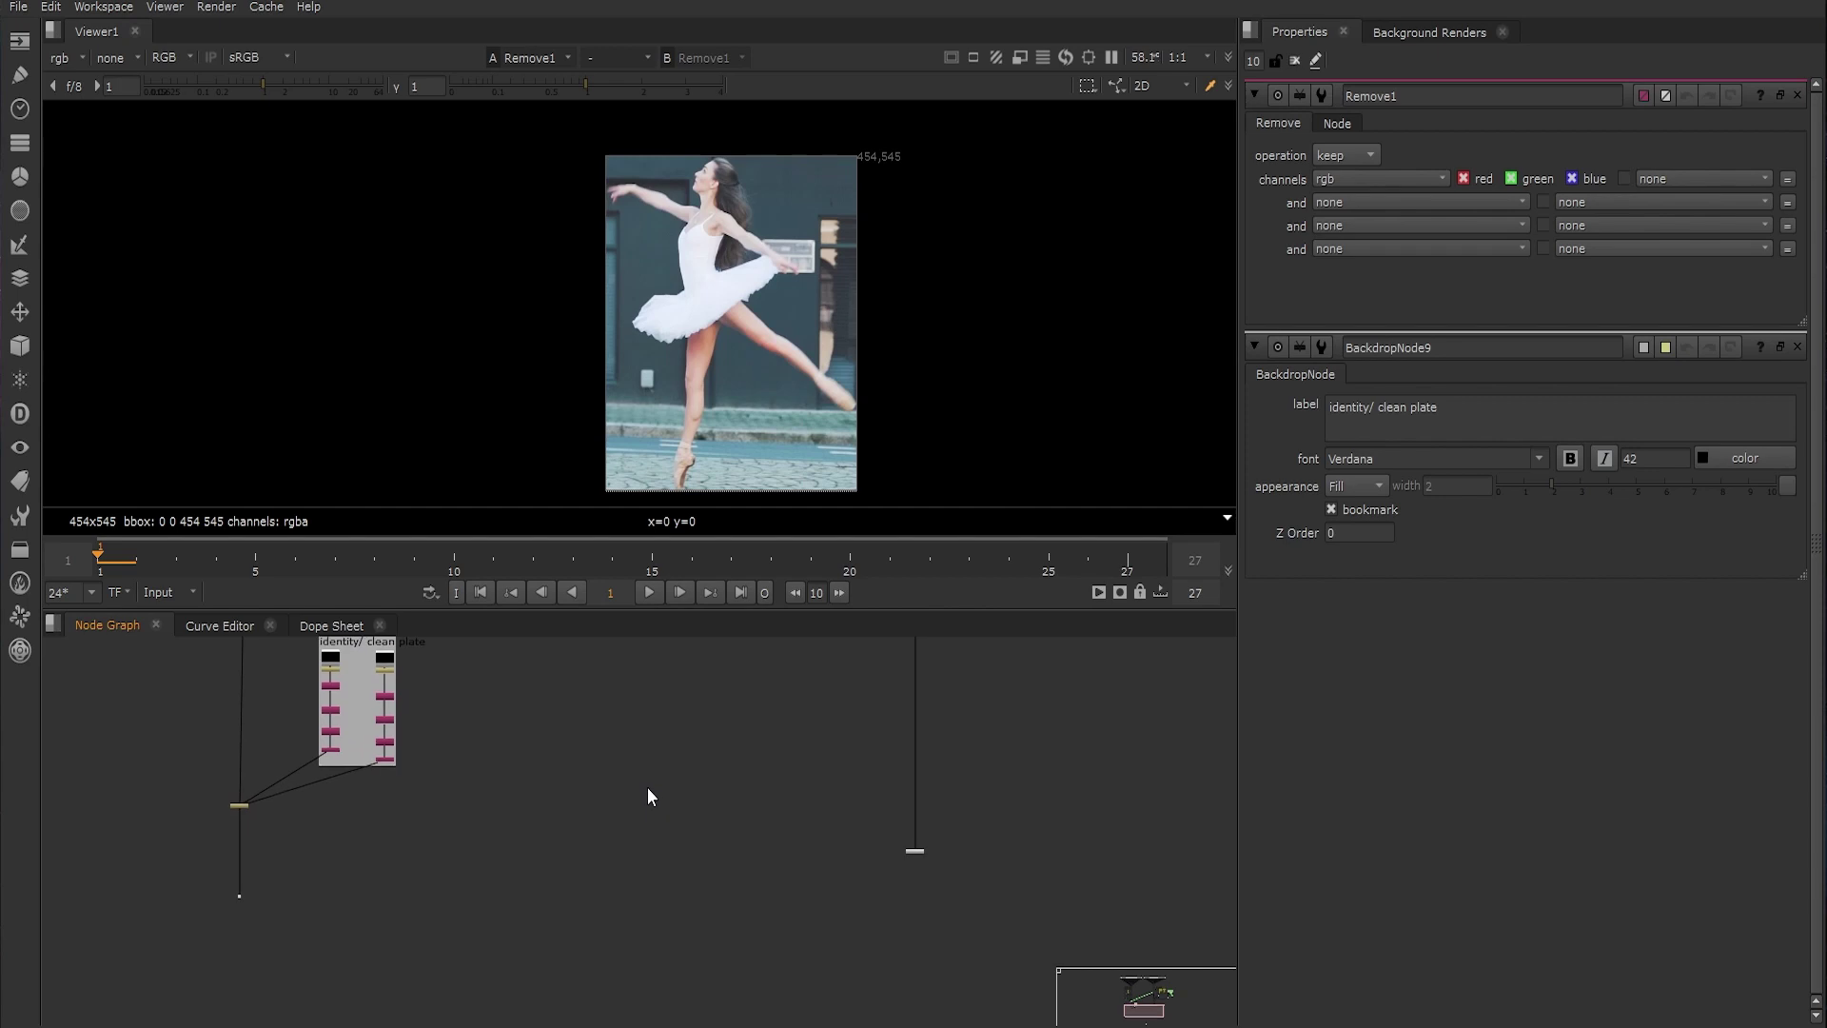
# Add a CopyCat node between the mask-layer branch and the footage branch
pyautogui.press('Tab')
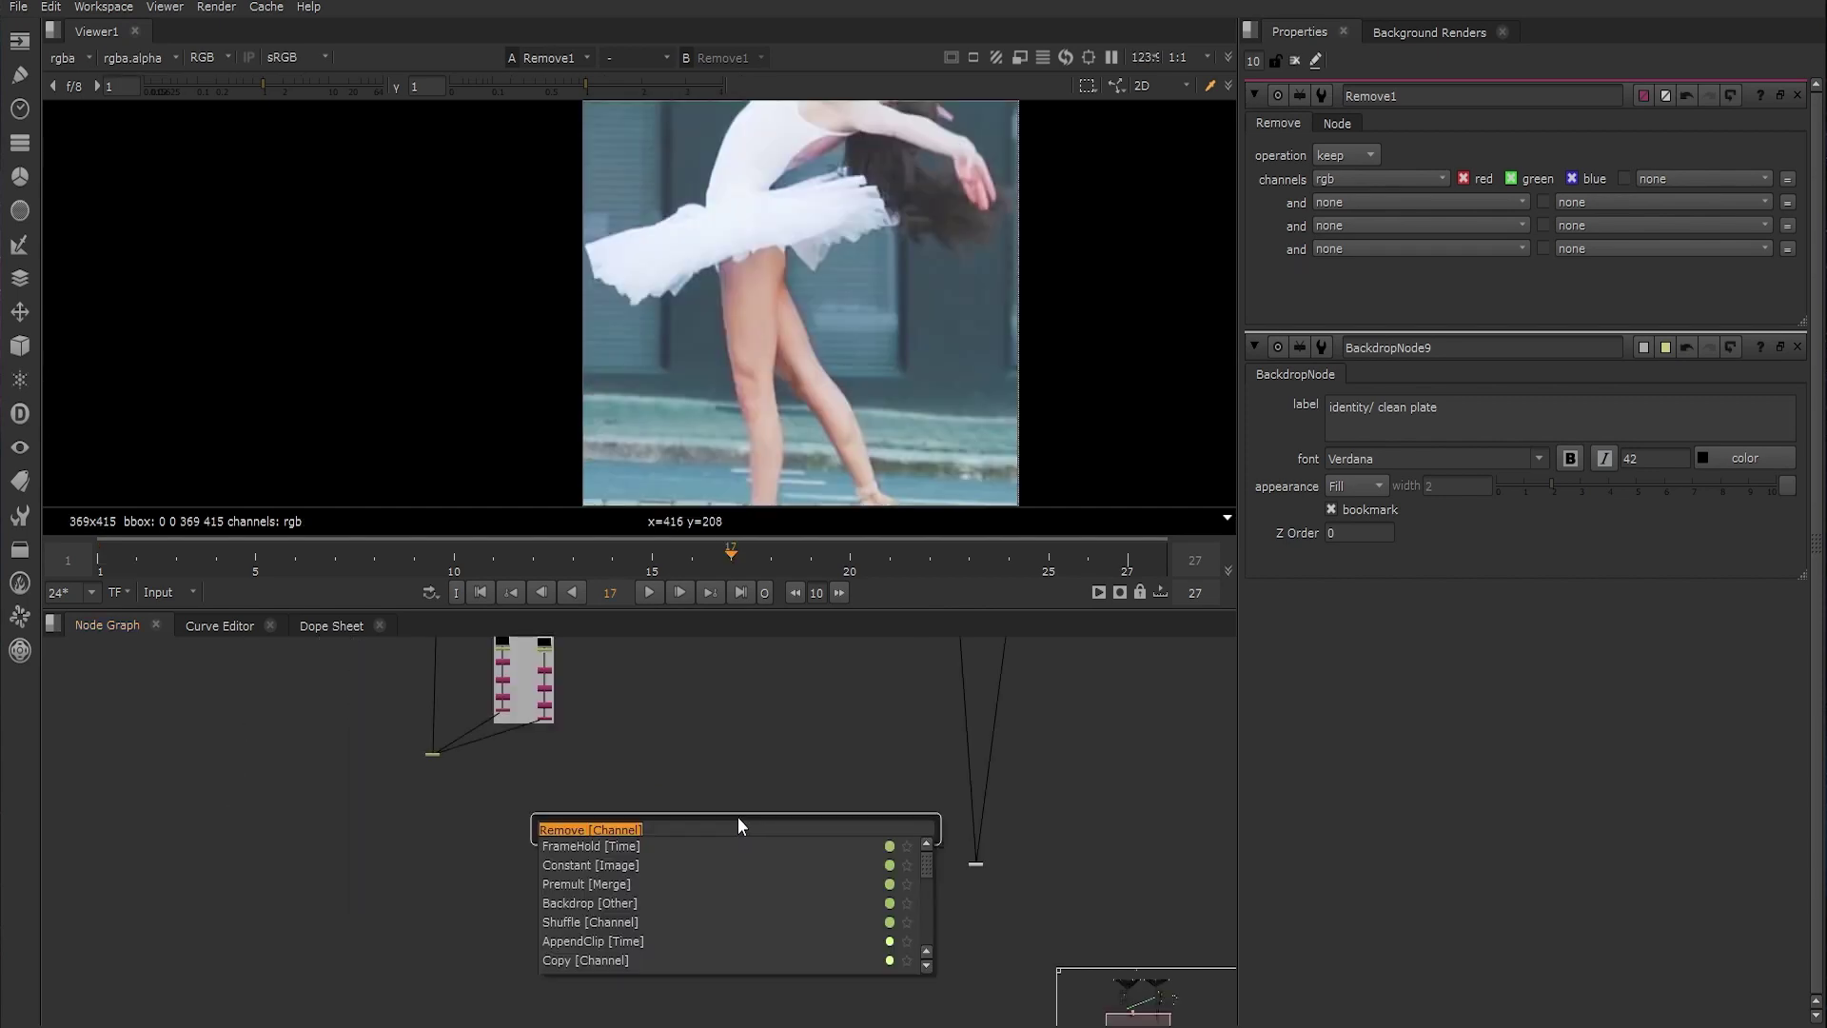
pyautogui.write('copy')
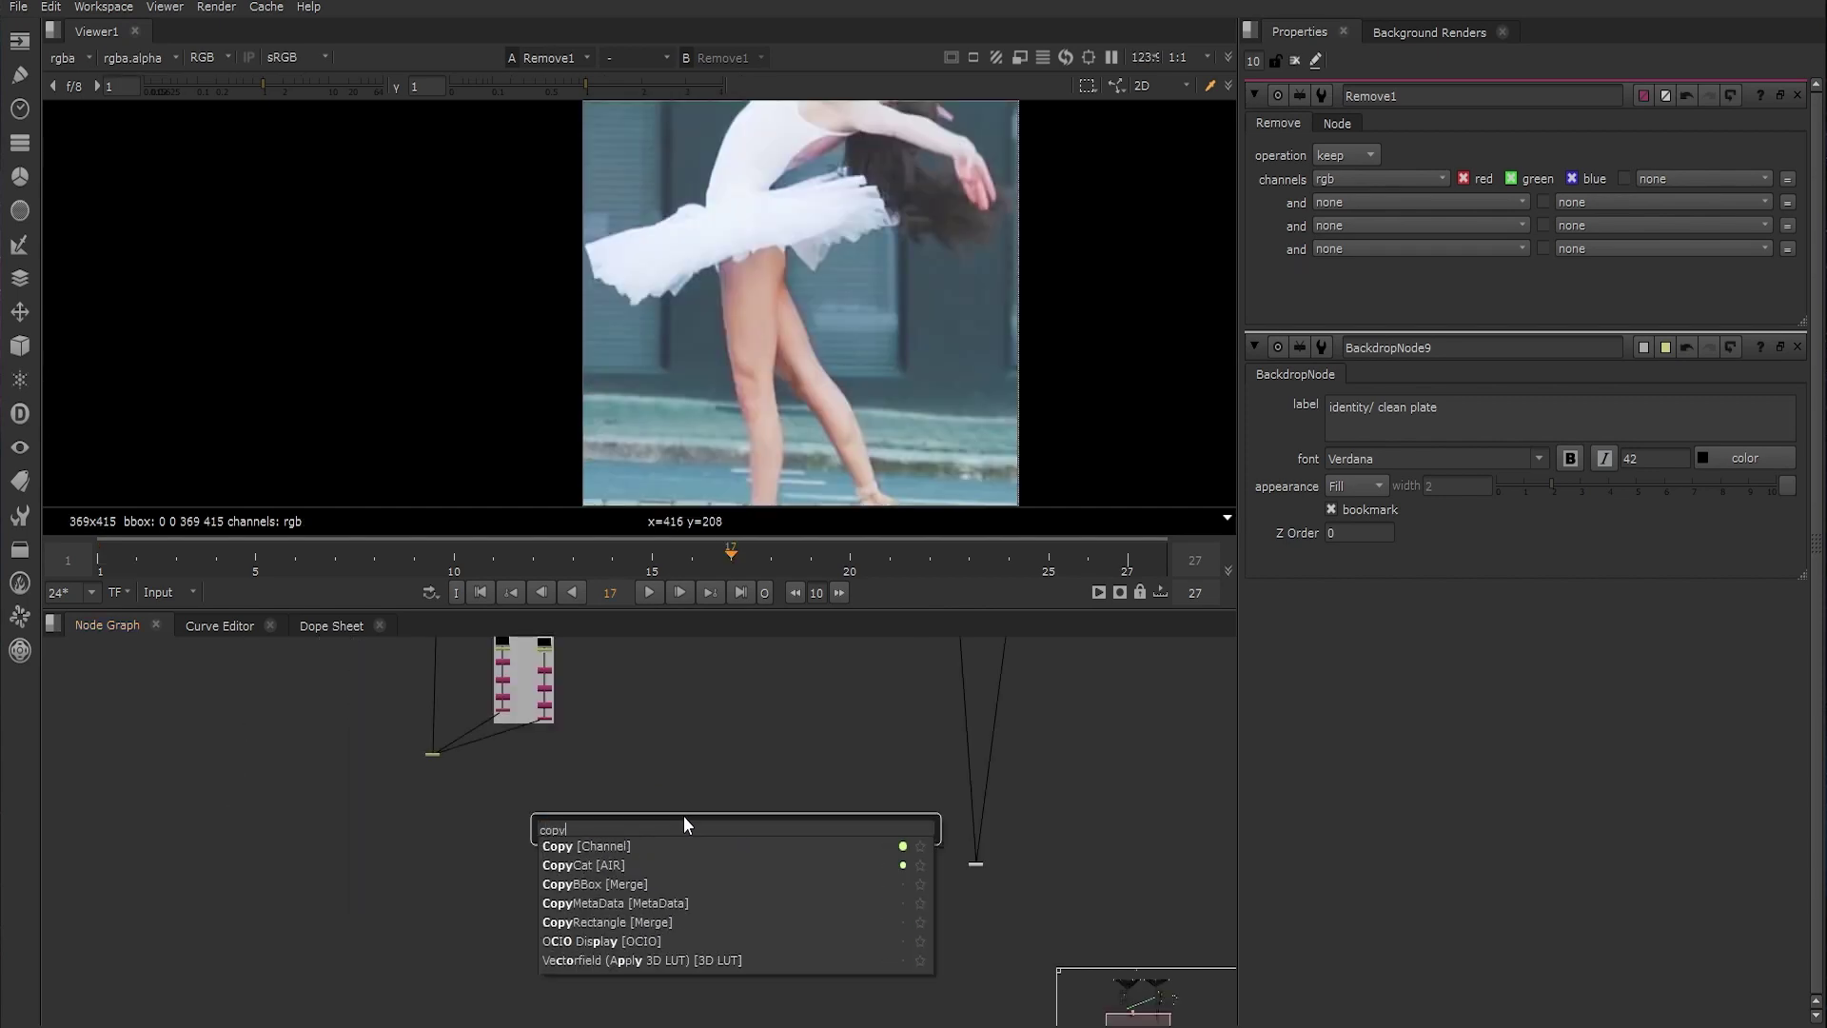
pyautogui.click(577, 866)
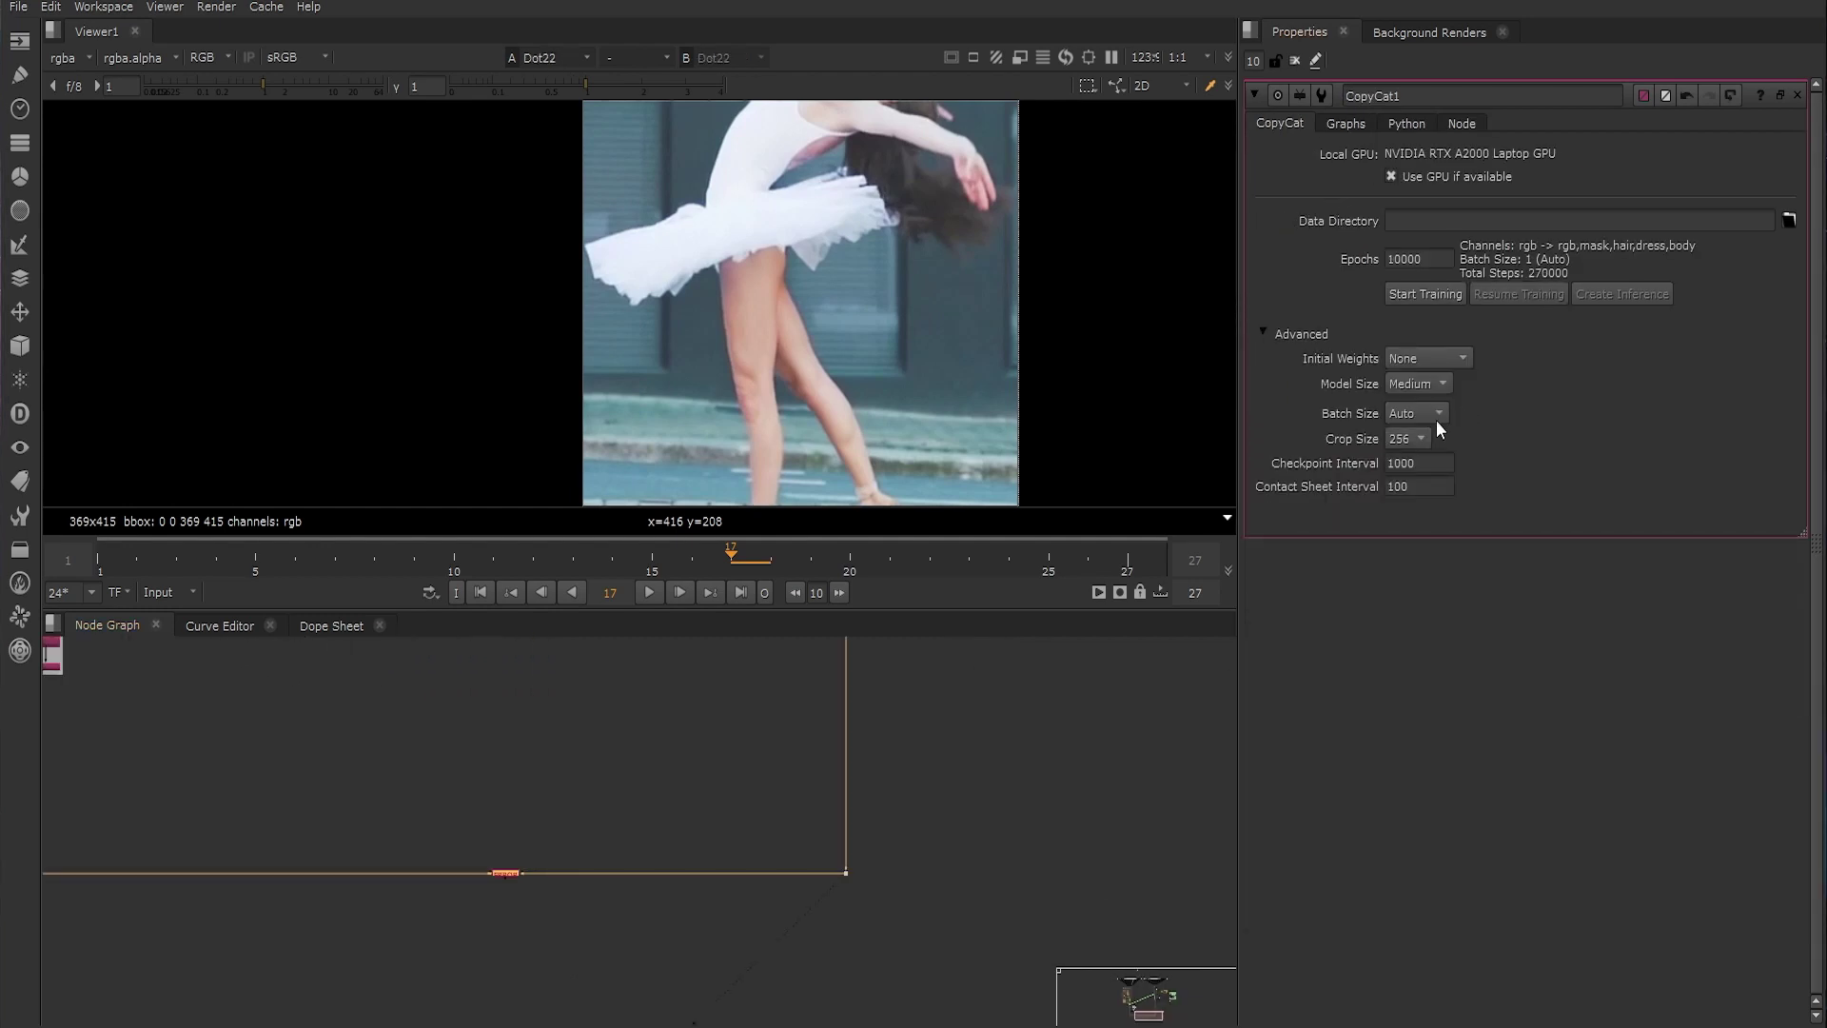
# Set the CopyCat batch size to a manual value of 6 and view the node's output
pyautogui.click(1429, 438)
pyautogui.write('6')
pyautogui.click(506, 873)
pyautogui.press('1')
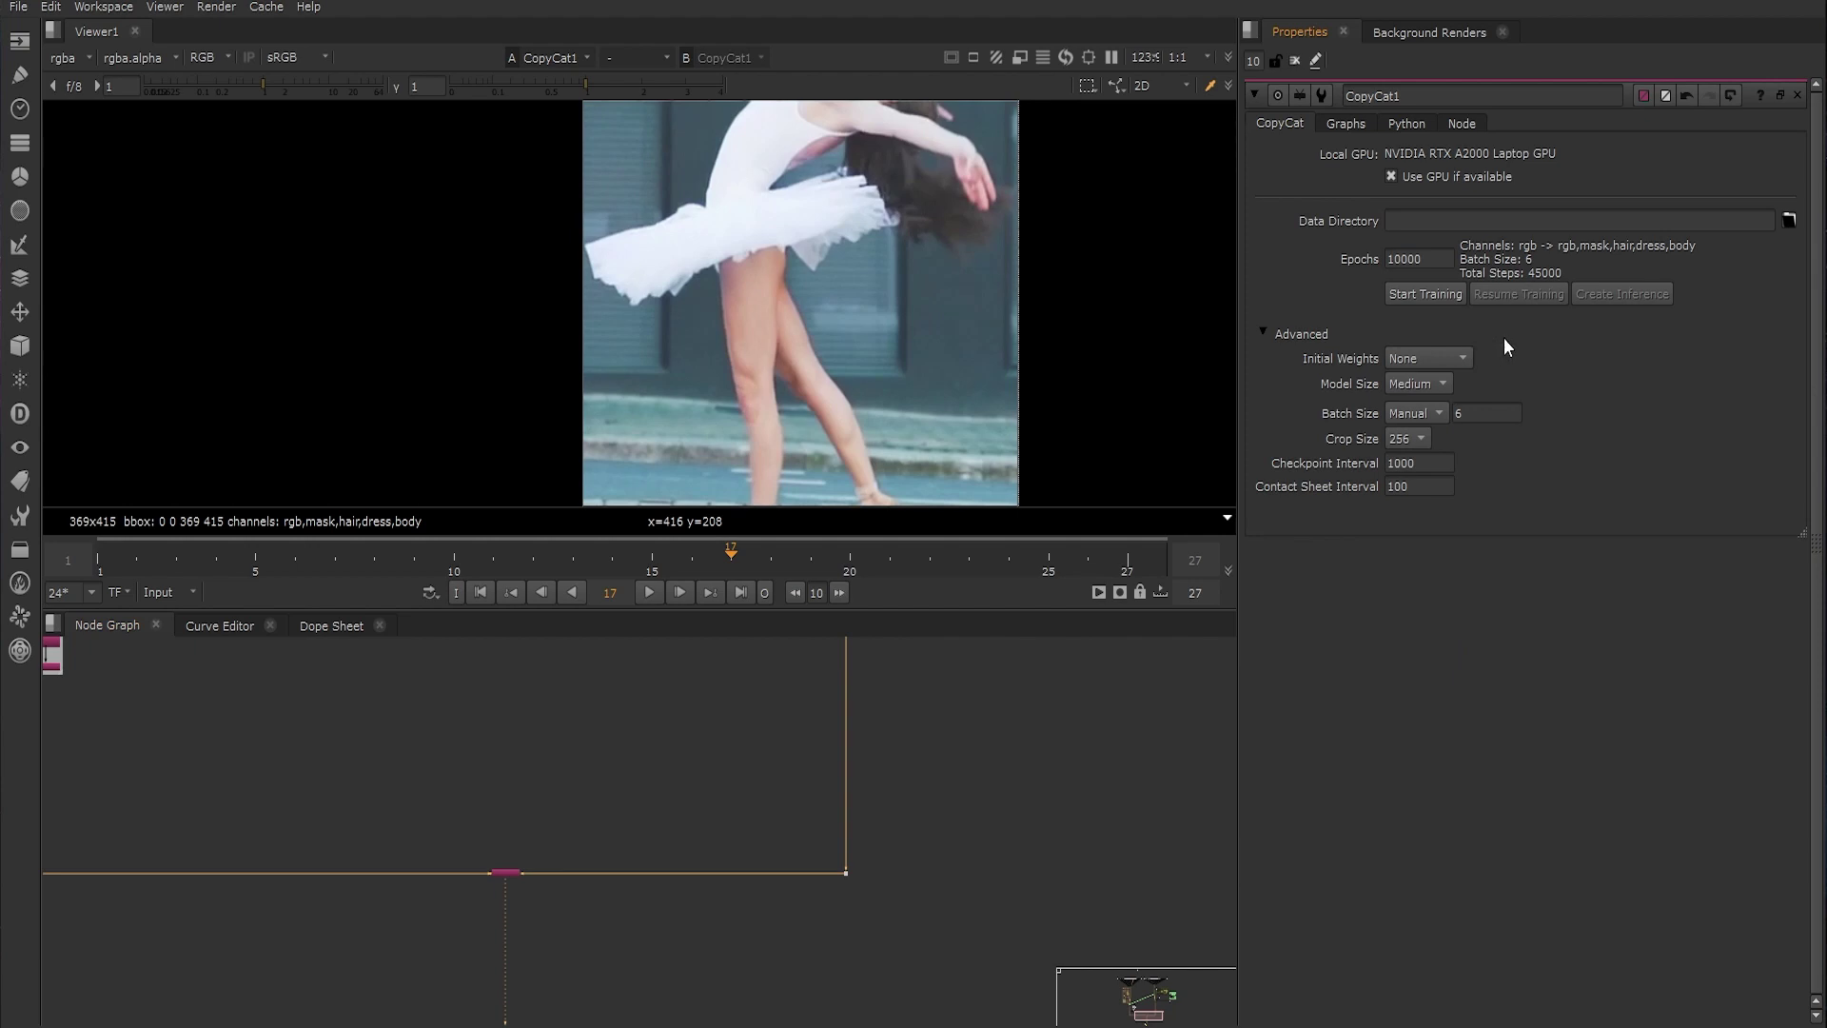
# Create a folder named checkpoints inside the training folder and set it as the CopyCat data directory
pyautogui.click(1791, 218)
pyautogui.click(539, 353)
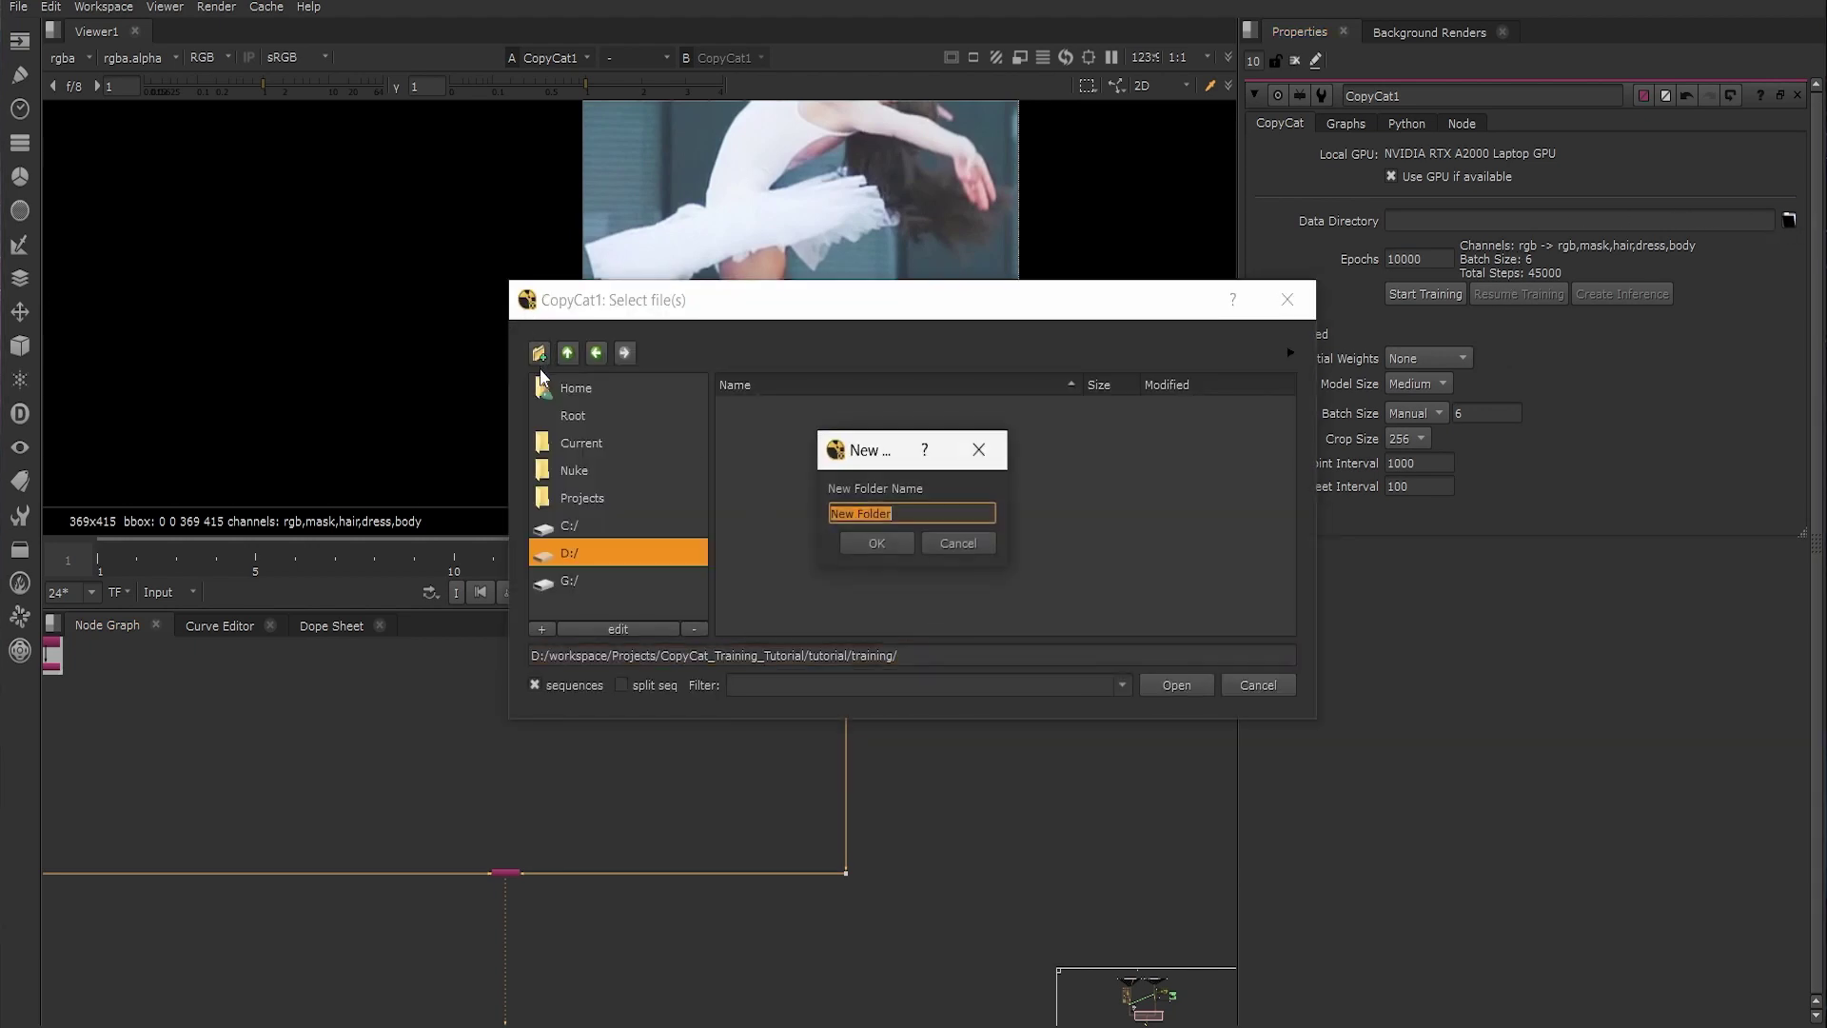
pyautogui.write('checkpoints')
pyautogui.press('Return')
pyautogui.press('Return')
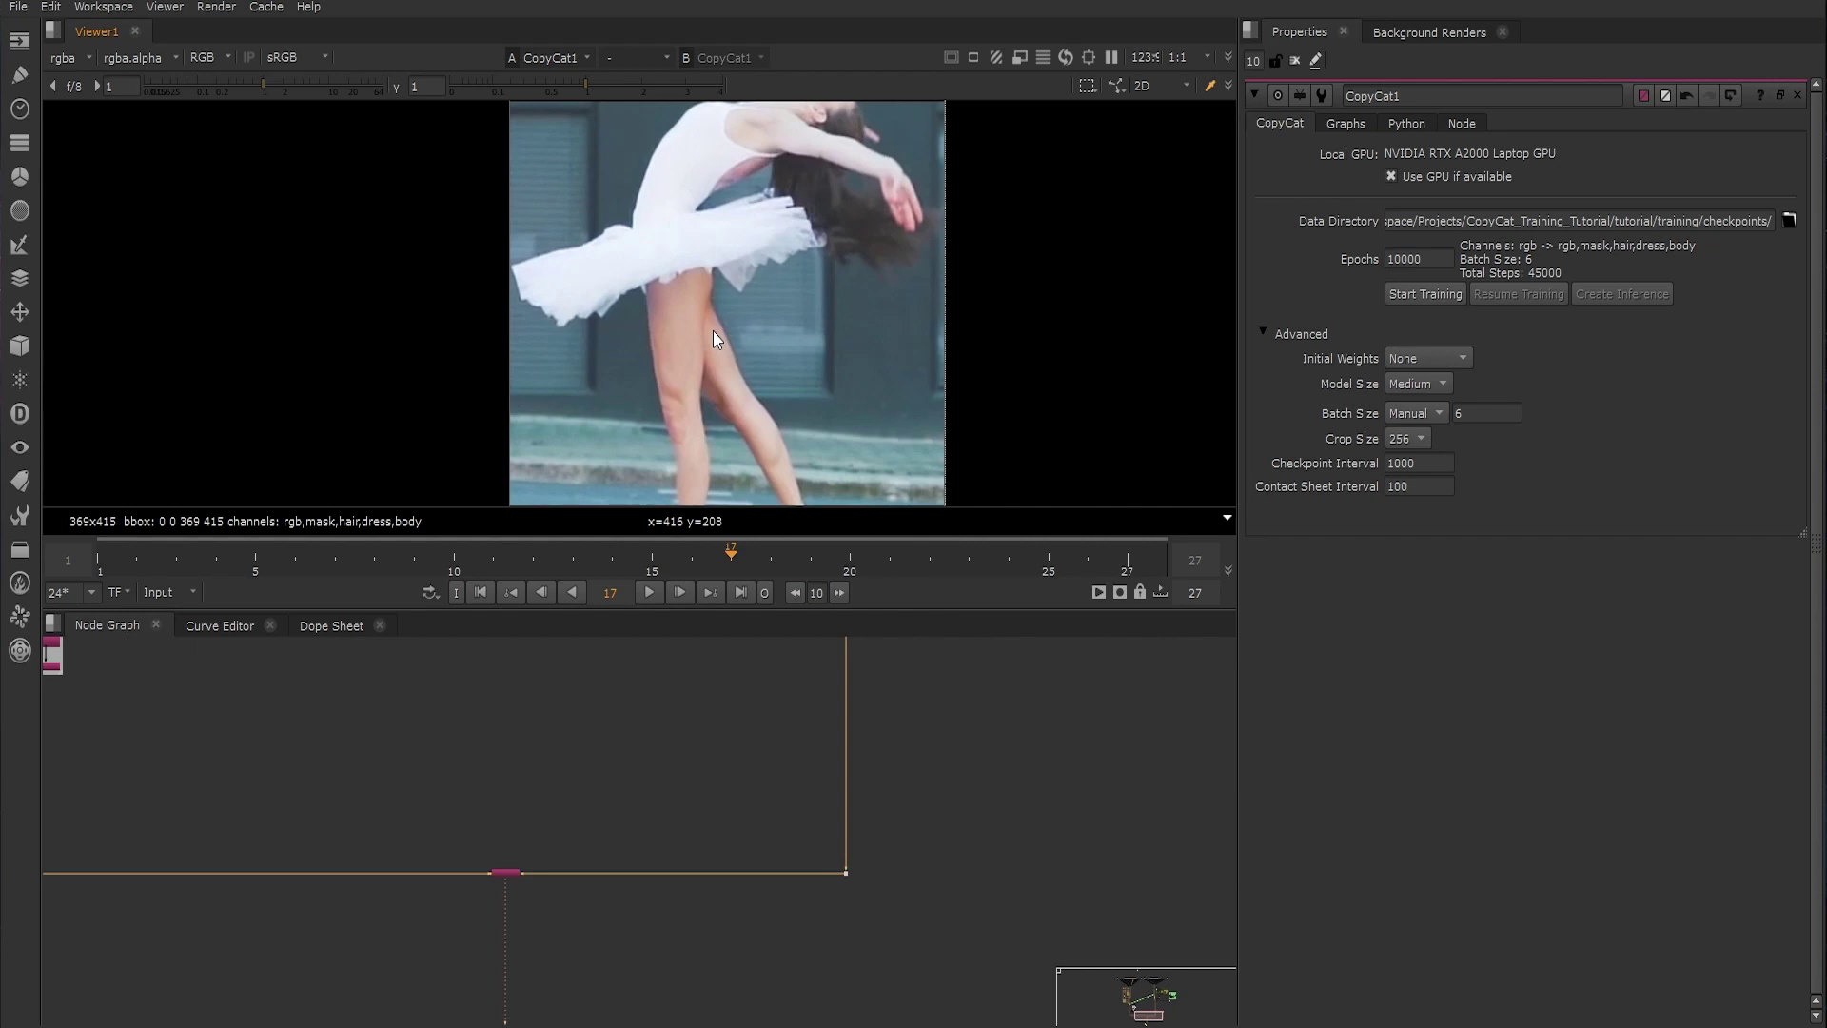
# Fit the CopyCat output in the viewer and go to the first frame
pyautogui.press('f')
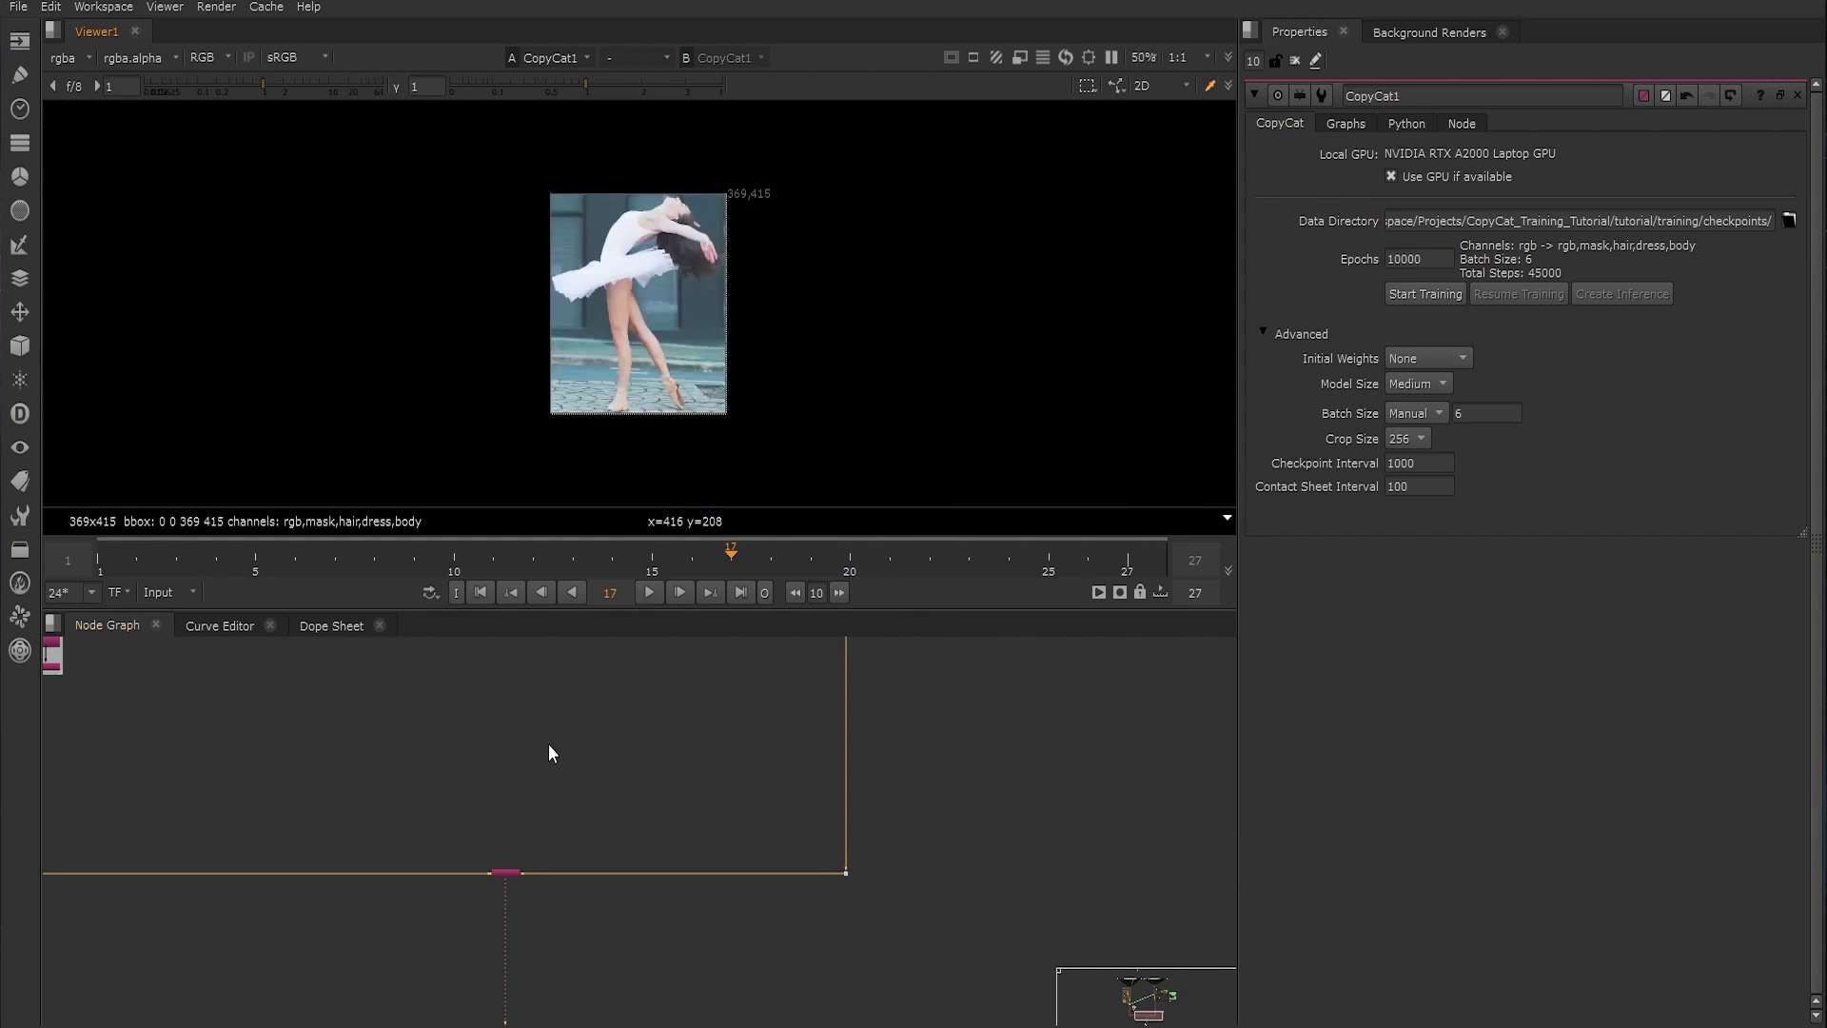
pyautogui.click(480, 591)
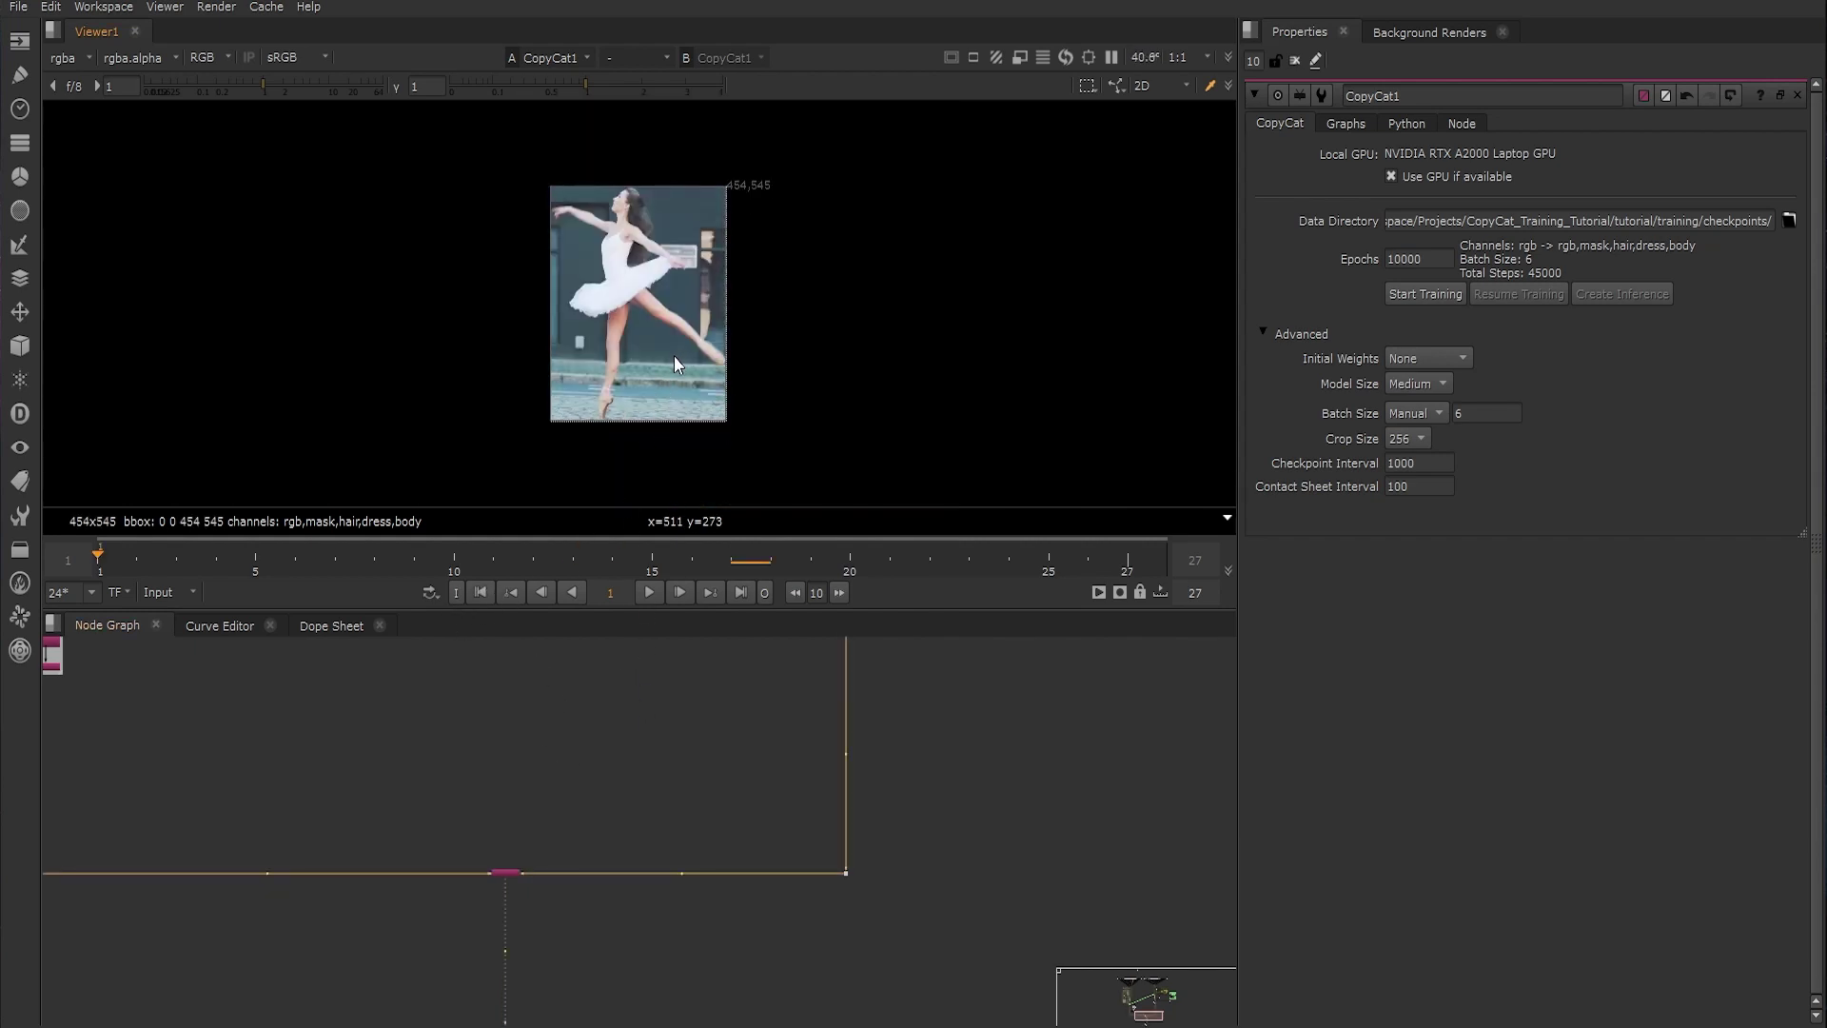
pyautogui.scroll(3, 674, 356)
# Open the settings of the Inference node below the ballet_street Read
pyautogui.scroll(-10, 533, 743)
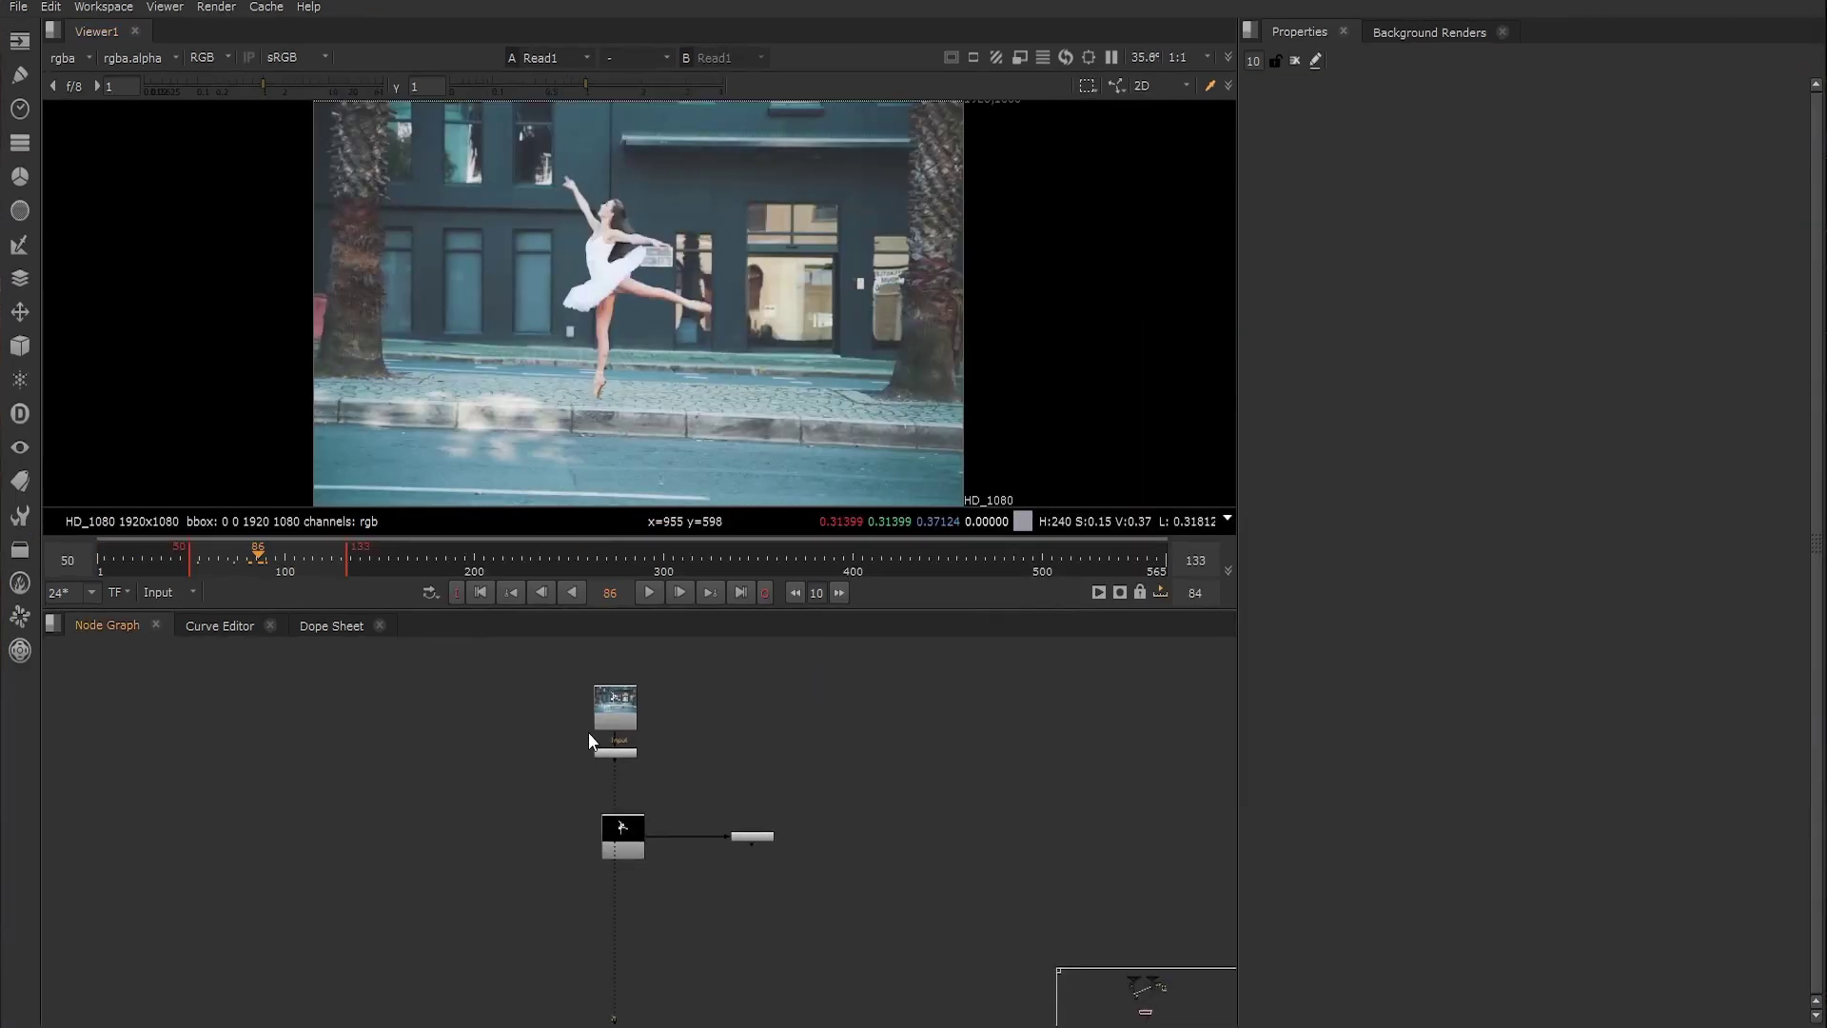
pyautogui.scroll(3, 585, 733)
pyautogui.doubleClick(706, 750)
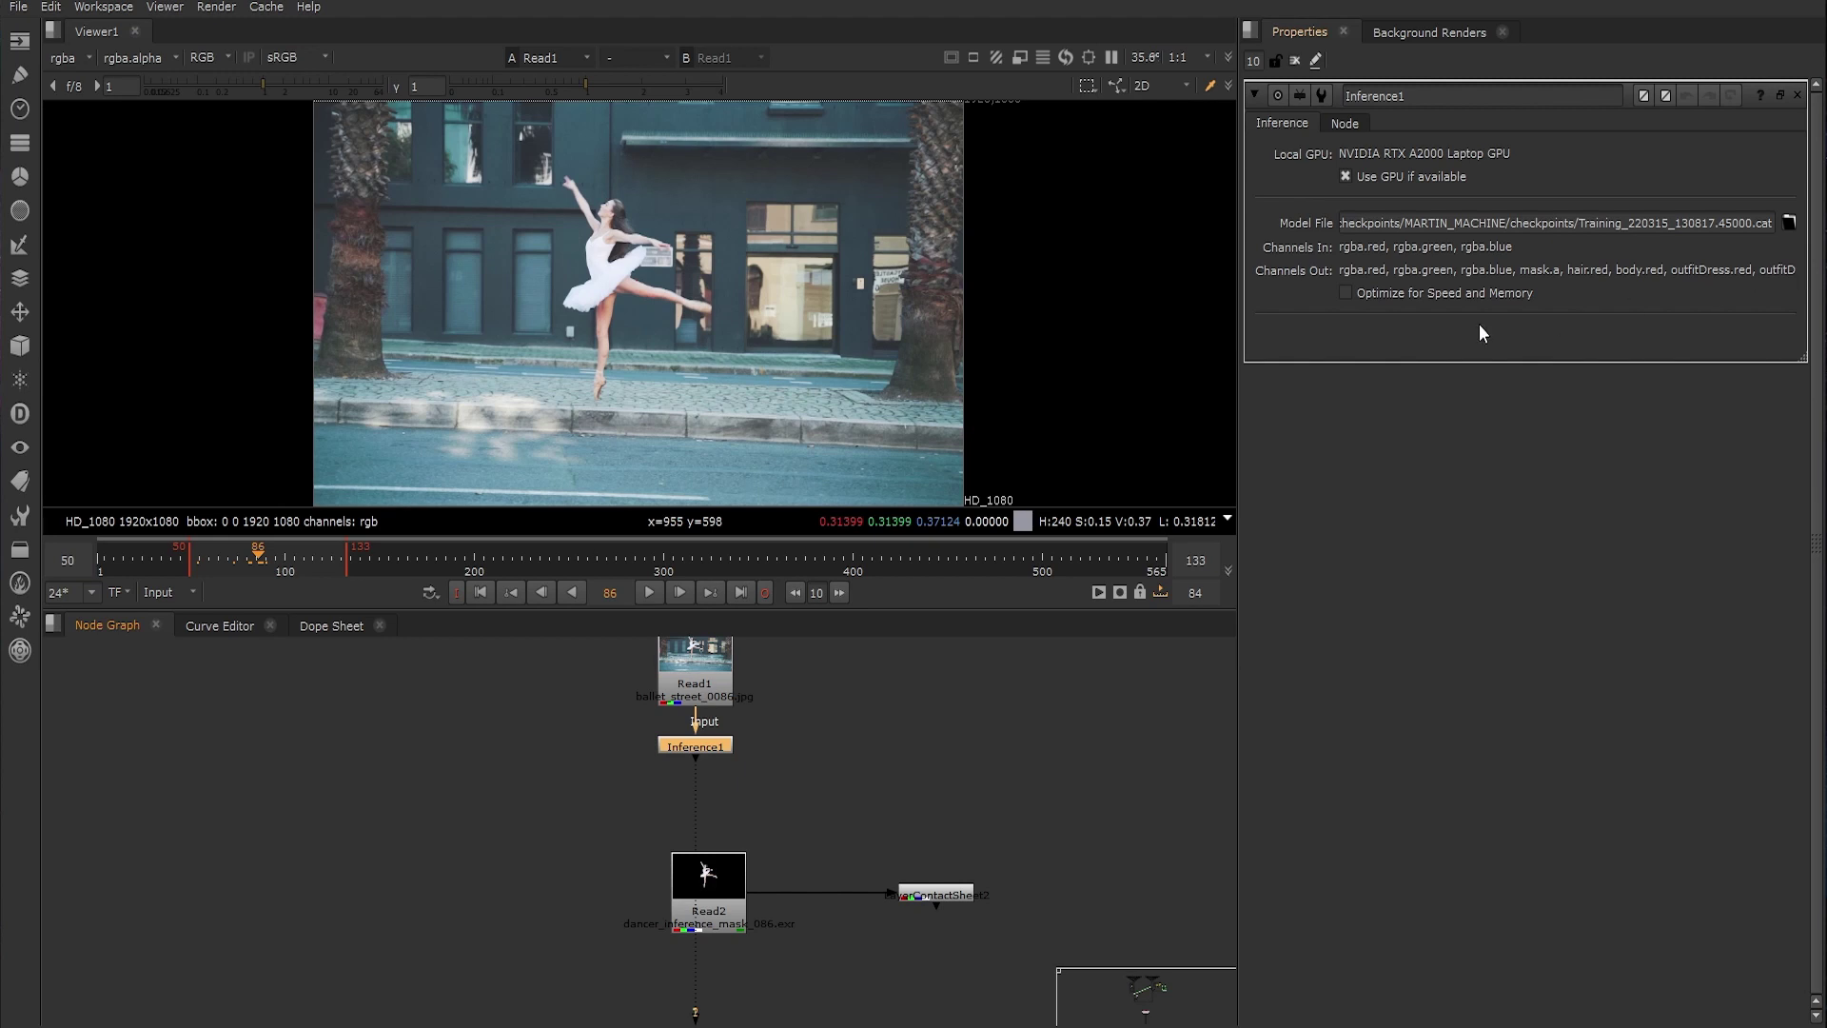
# Compare the output of the Inference labelled "no clean plate" with that of Inference2 beside it
pyautogui.click(708, 876)
pyautogui.press('1')
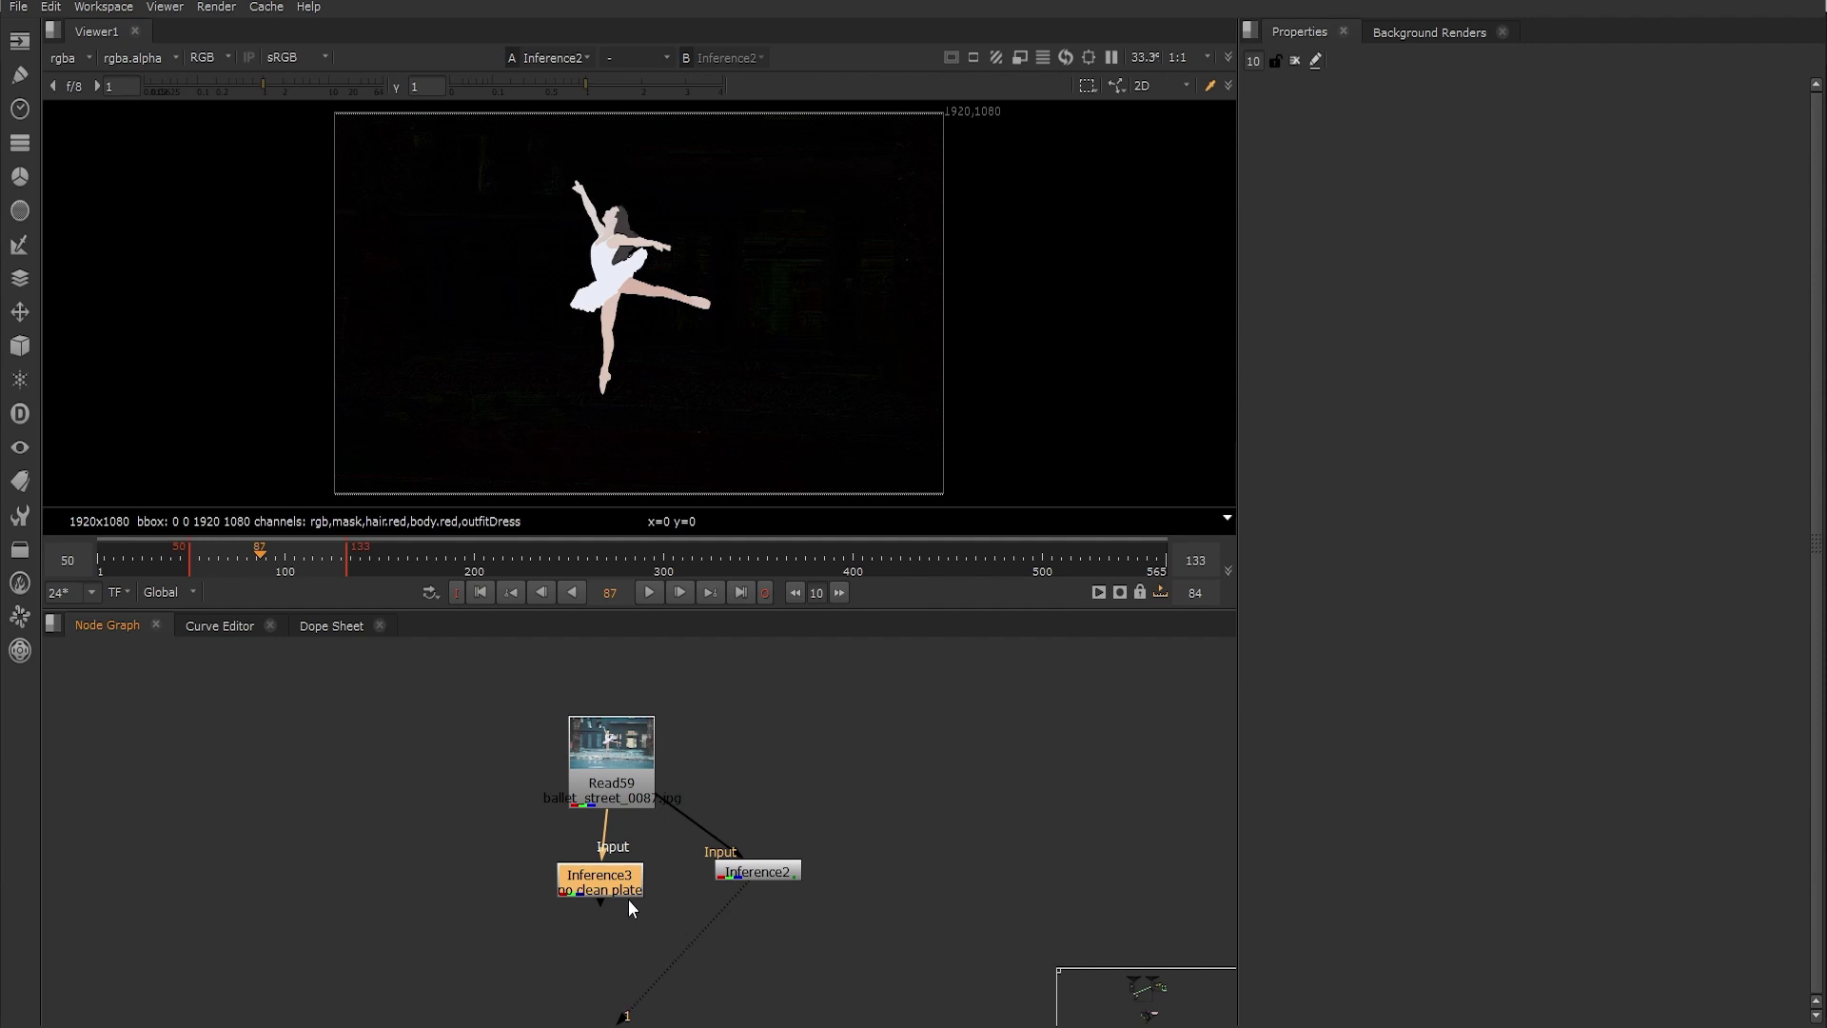
pyautogui.press('1')
pyautogui.click(752, 872)
pyautogui.click(739, 939)
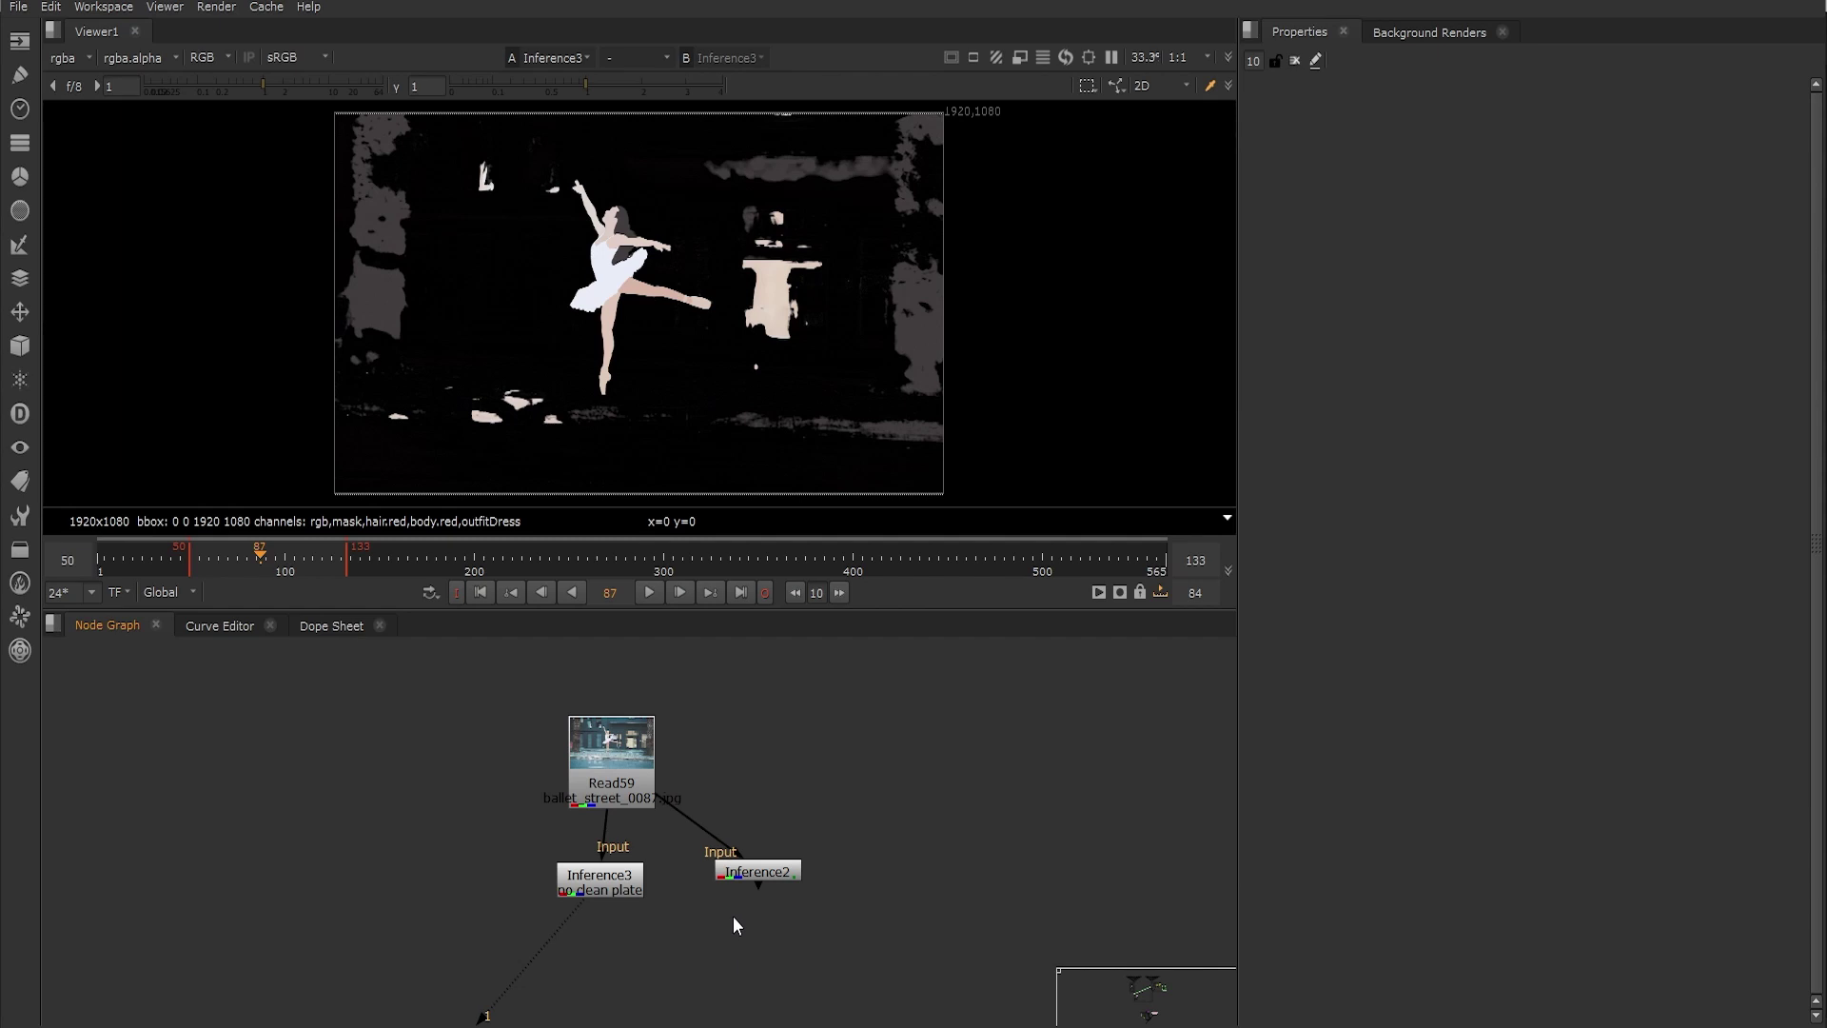
pyautogui.click(754, 872)
pyautogui.press('1')
# View the original ballet_street Read, followed by the "no clean plate" Inference and Inference2 outputs, to compare background artifacts
pyautogui.click(630, 802)
pyautogui.press('1')
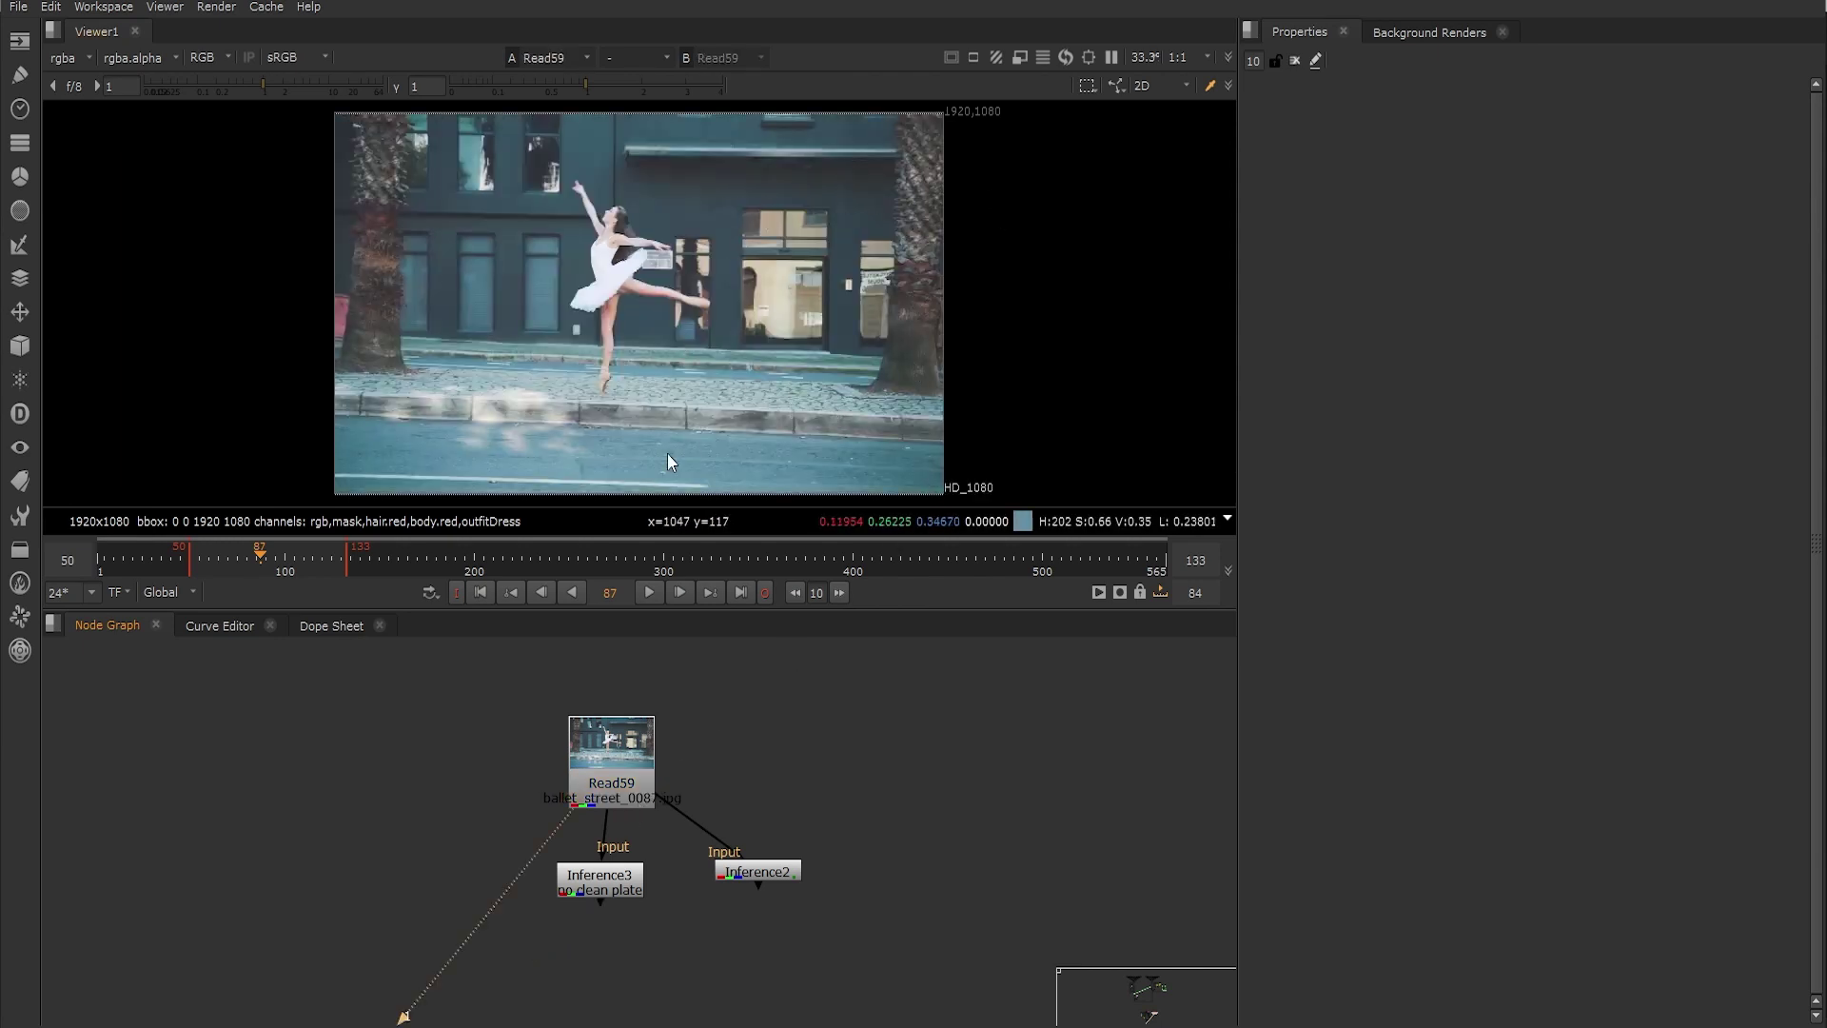
pyautogui.click(597, 885)
pyautogui.press('1')
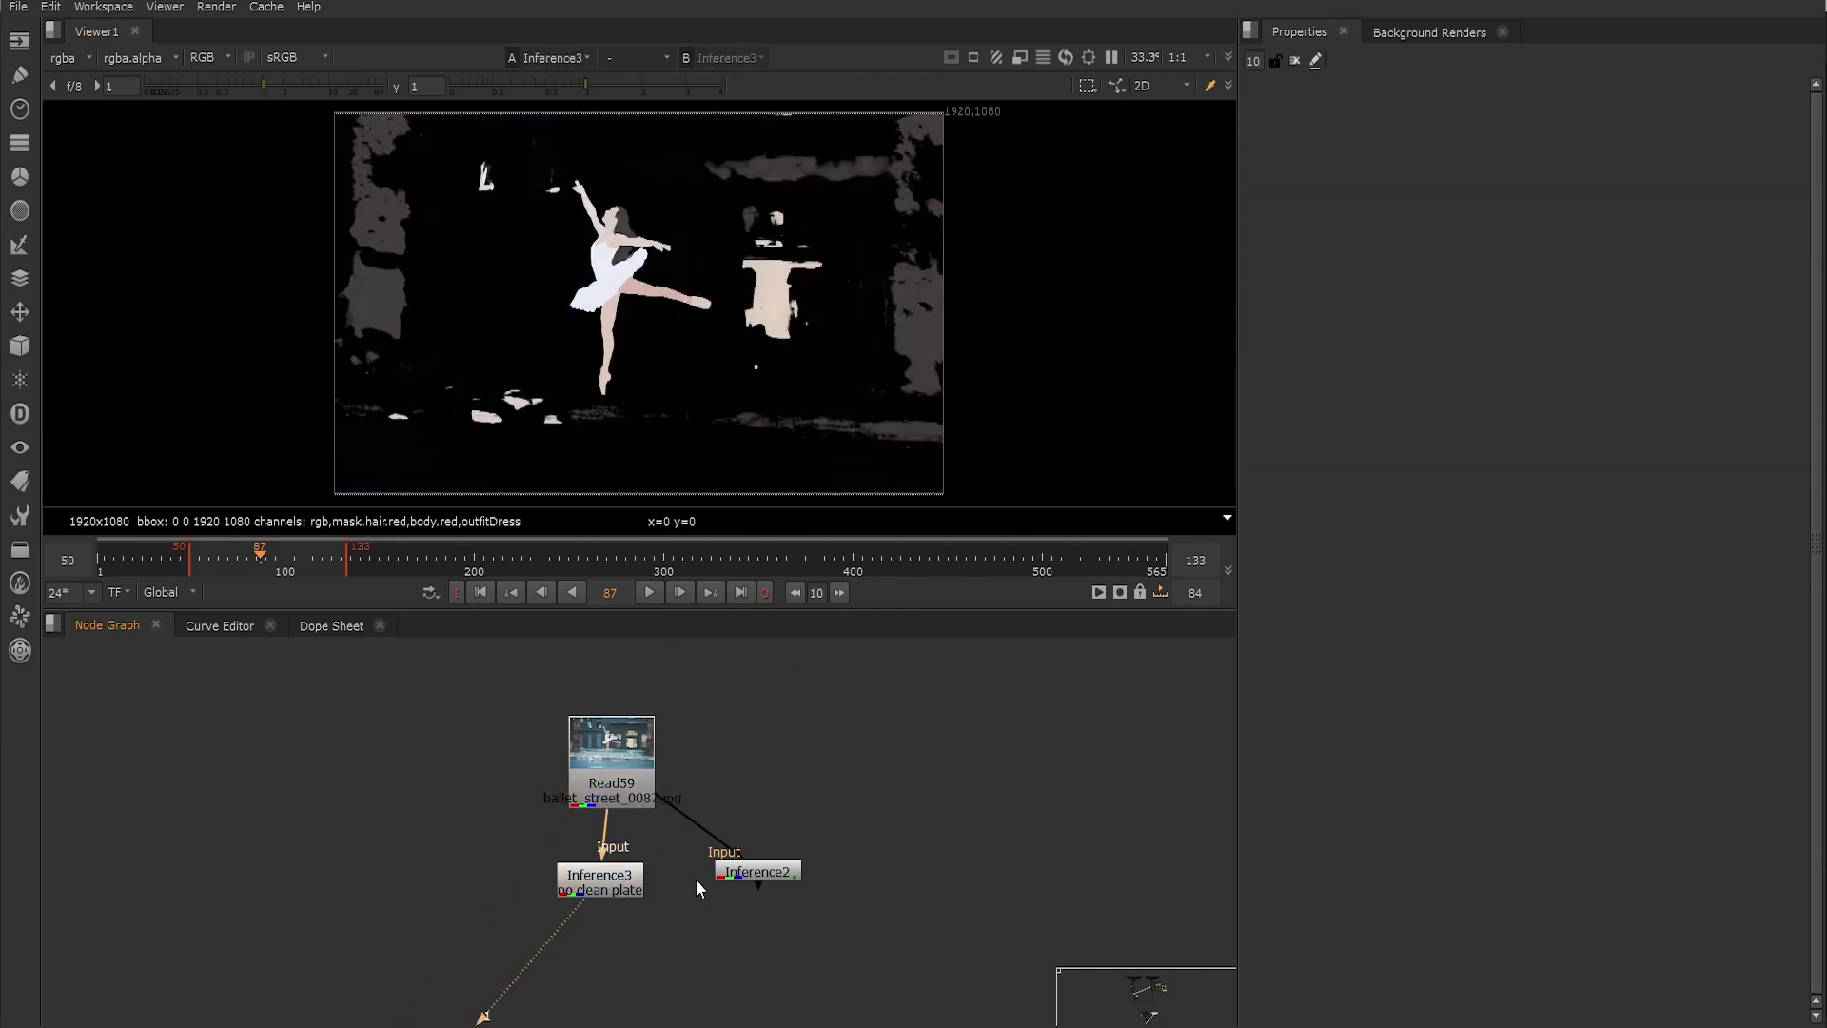
pyautogui.click(746, 868)
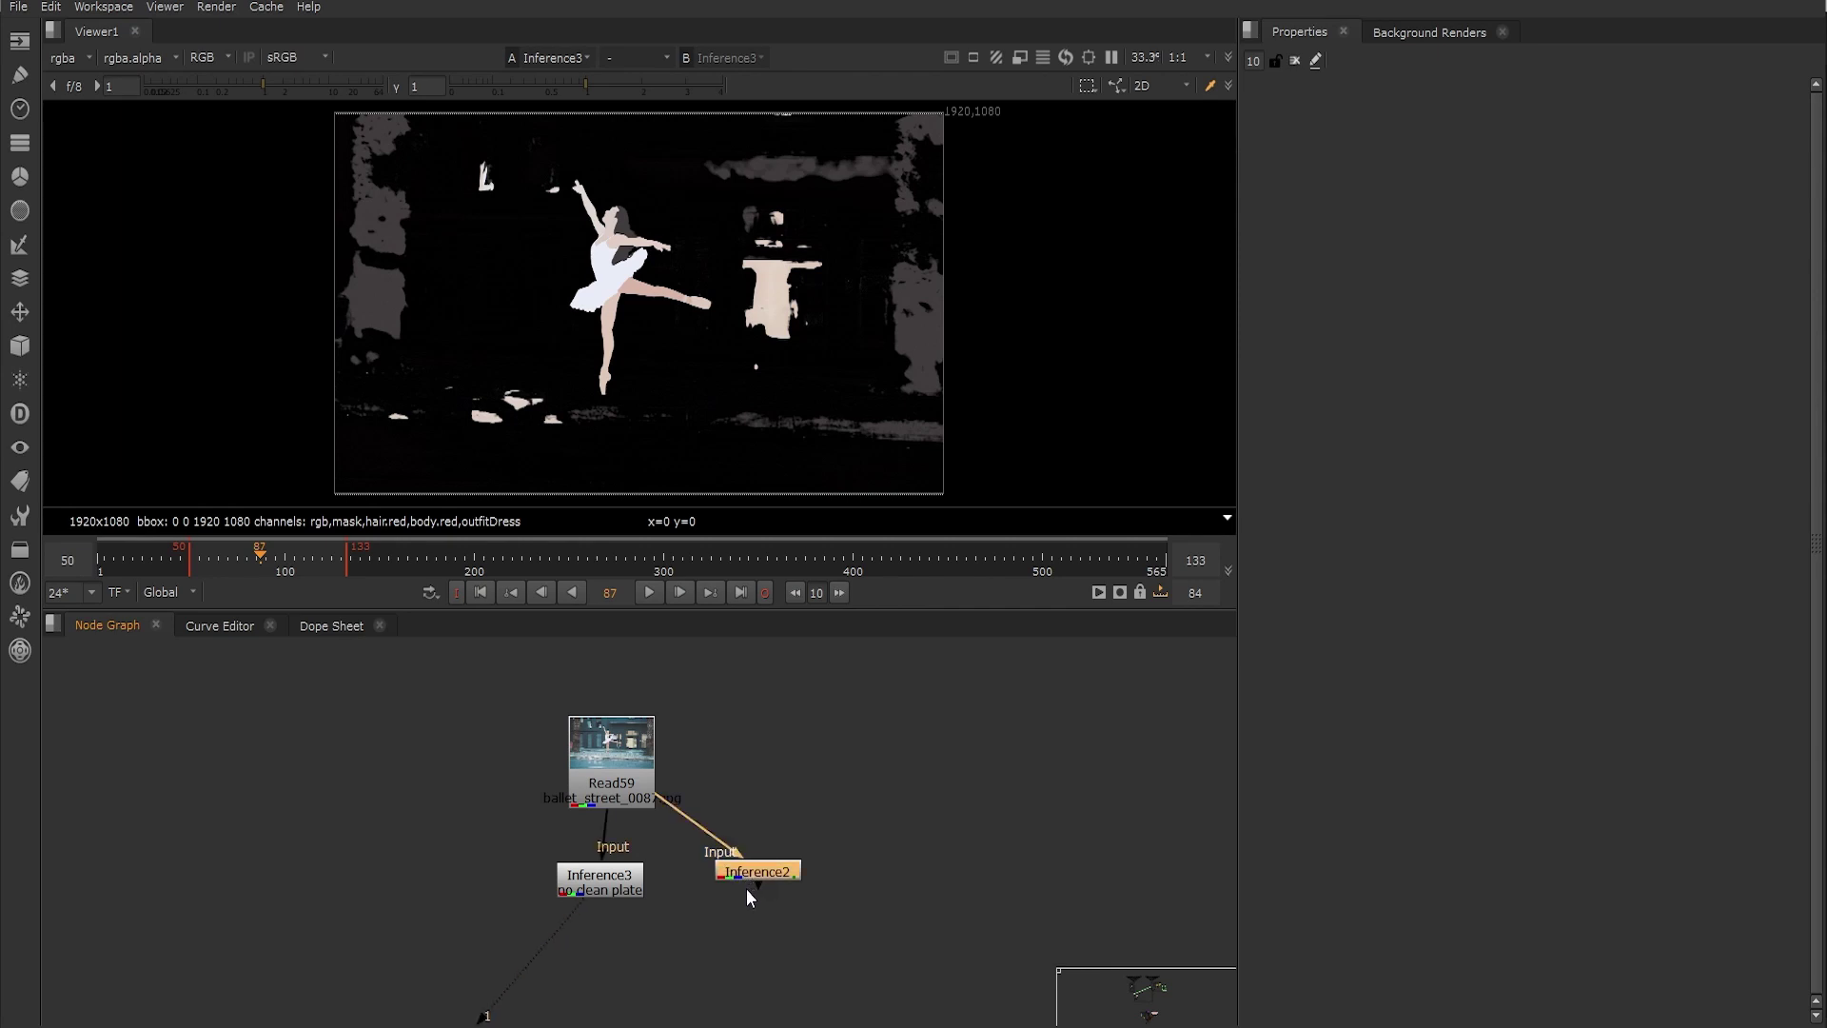
pyautogui.press('1')
pyautogui.click(747, 893)
pyautogui.moveTo(751, 748); pyautogui.dragTo(728, 693, button='middle')
# View the rendered dancer_inference_mask Read and the LayerContactSheet showing all of its layers
pyautogui.click(906, 853)
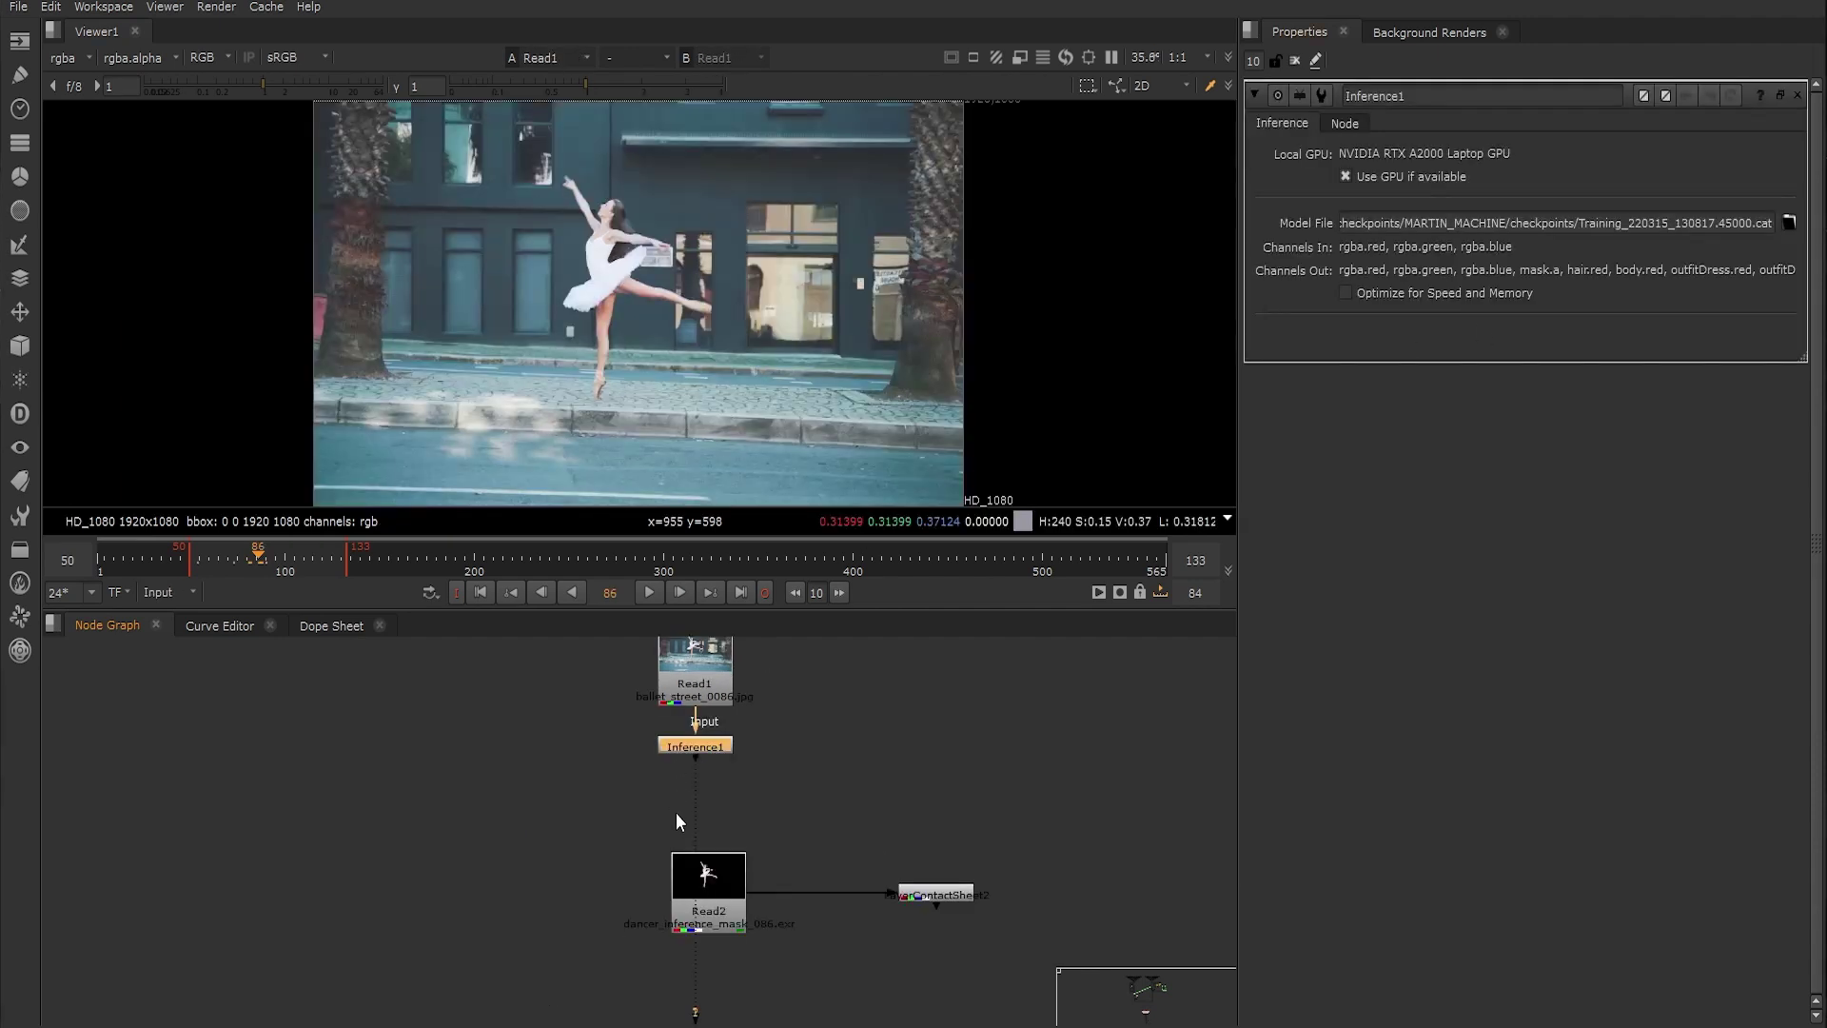
pyautogui.click(717, 894)
pyautogui.press('1')
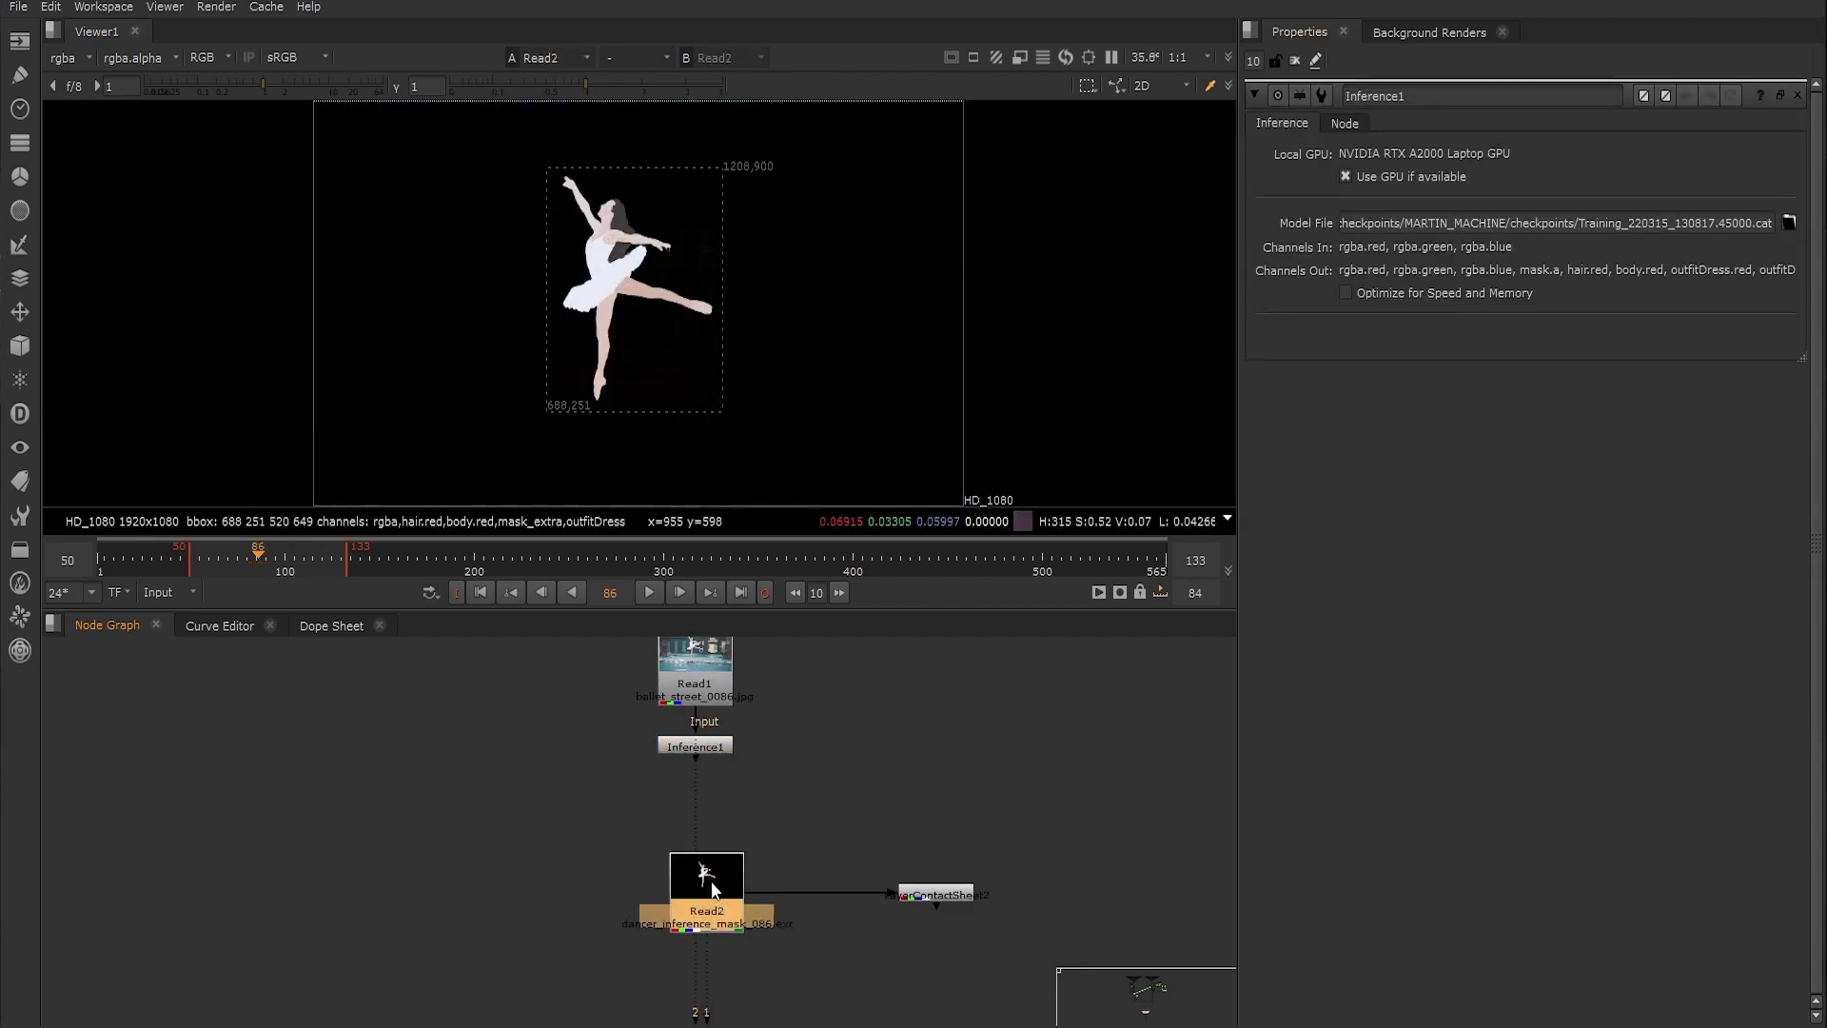
pyautogui.moveTo(718, 895); pyautogui.dragTo(705, 876)
pyautogui.moveTo(915, 893); pyautogui.dragTo(898, 866)
pyautogui.press('1')
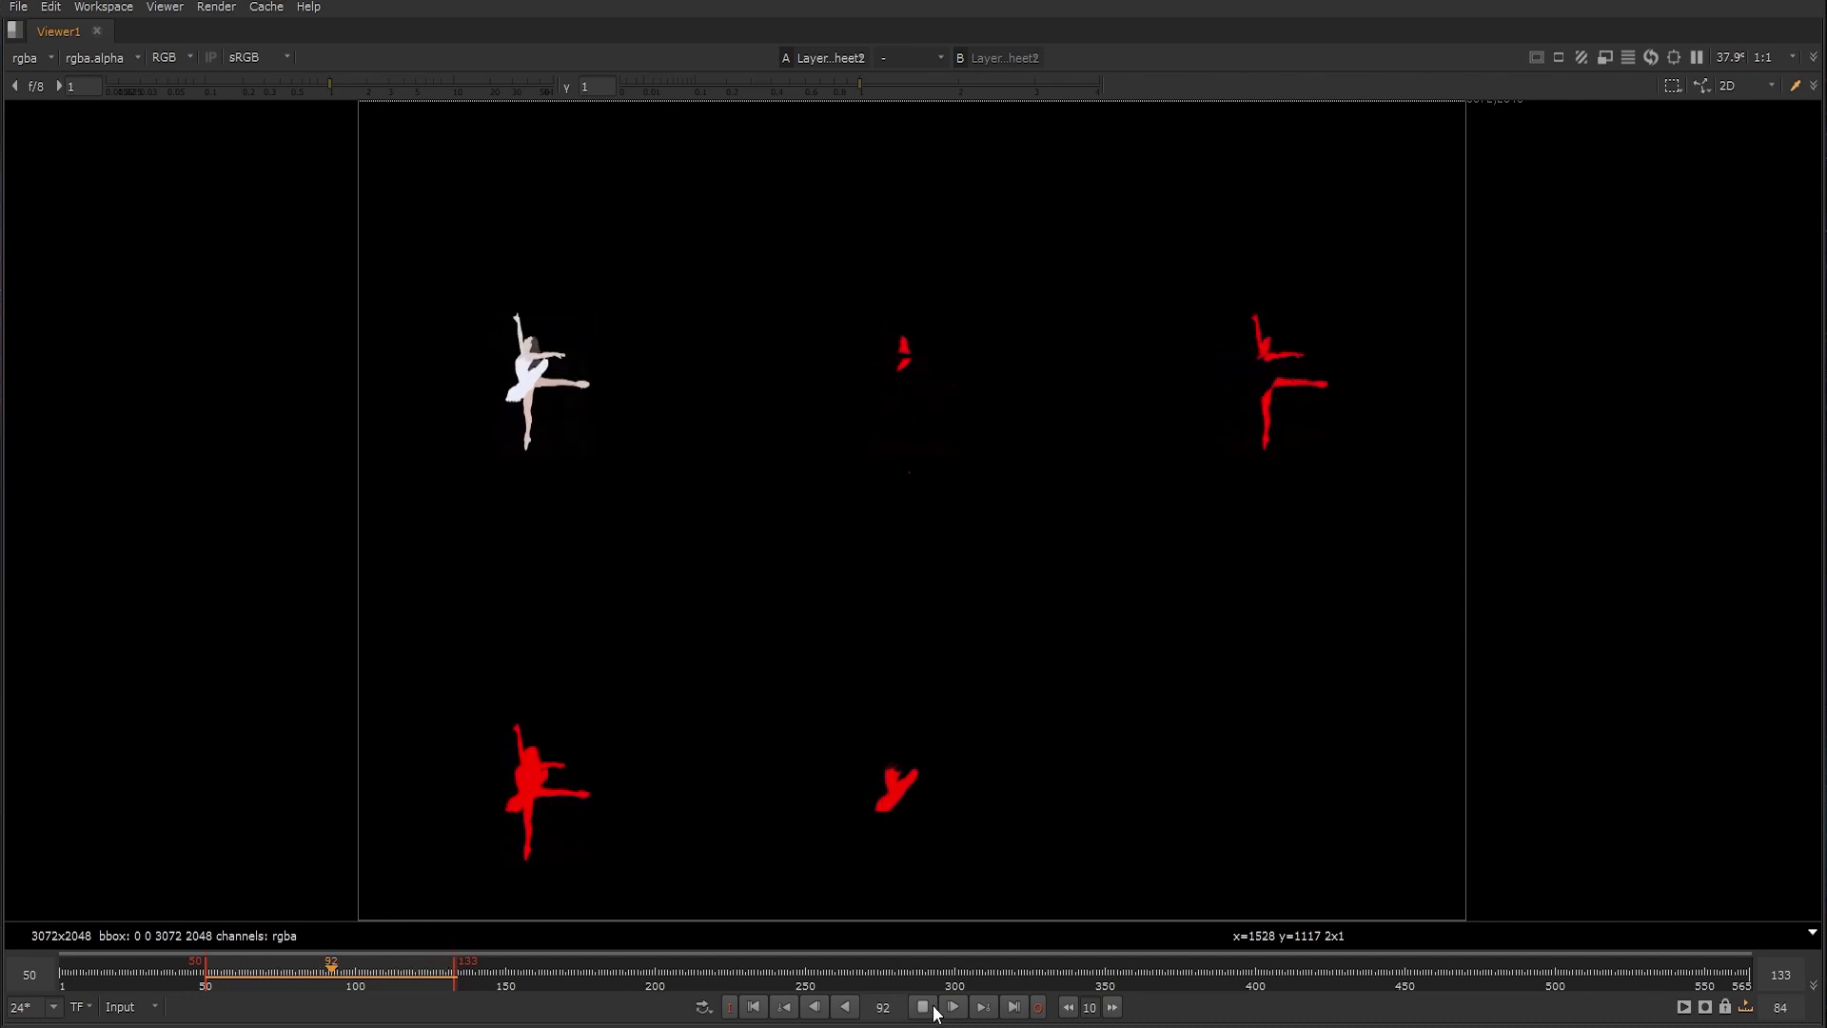
# Open the channel routing of the Shuffle labelled hair and add a Roto below it that works on the hair matte
pyautogui.press('space')
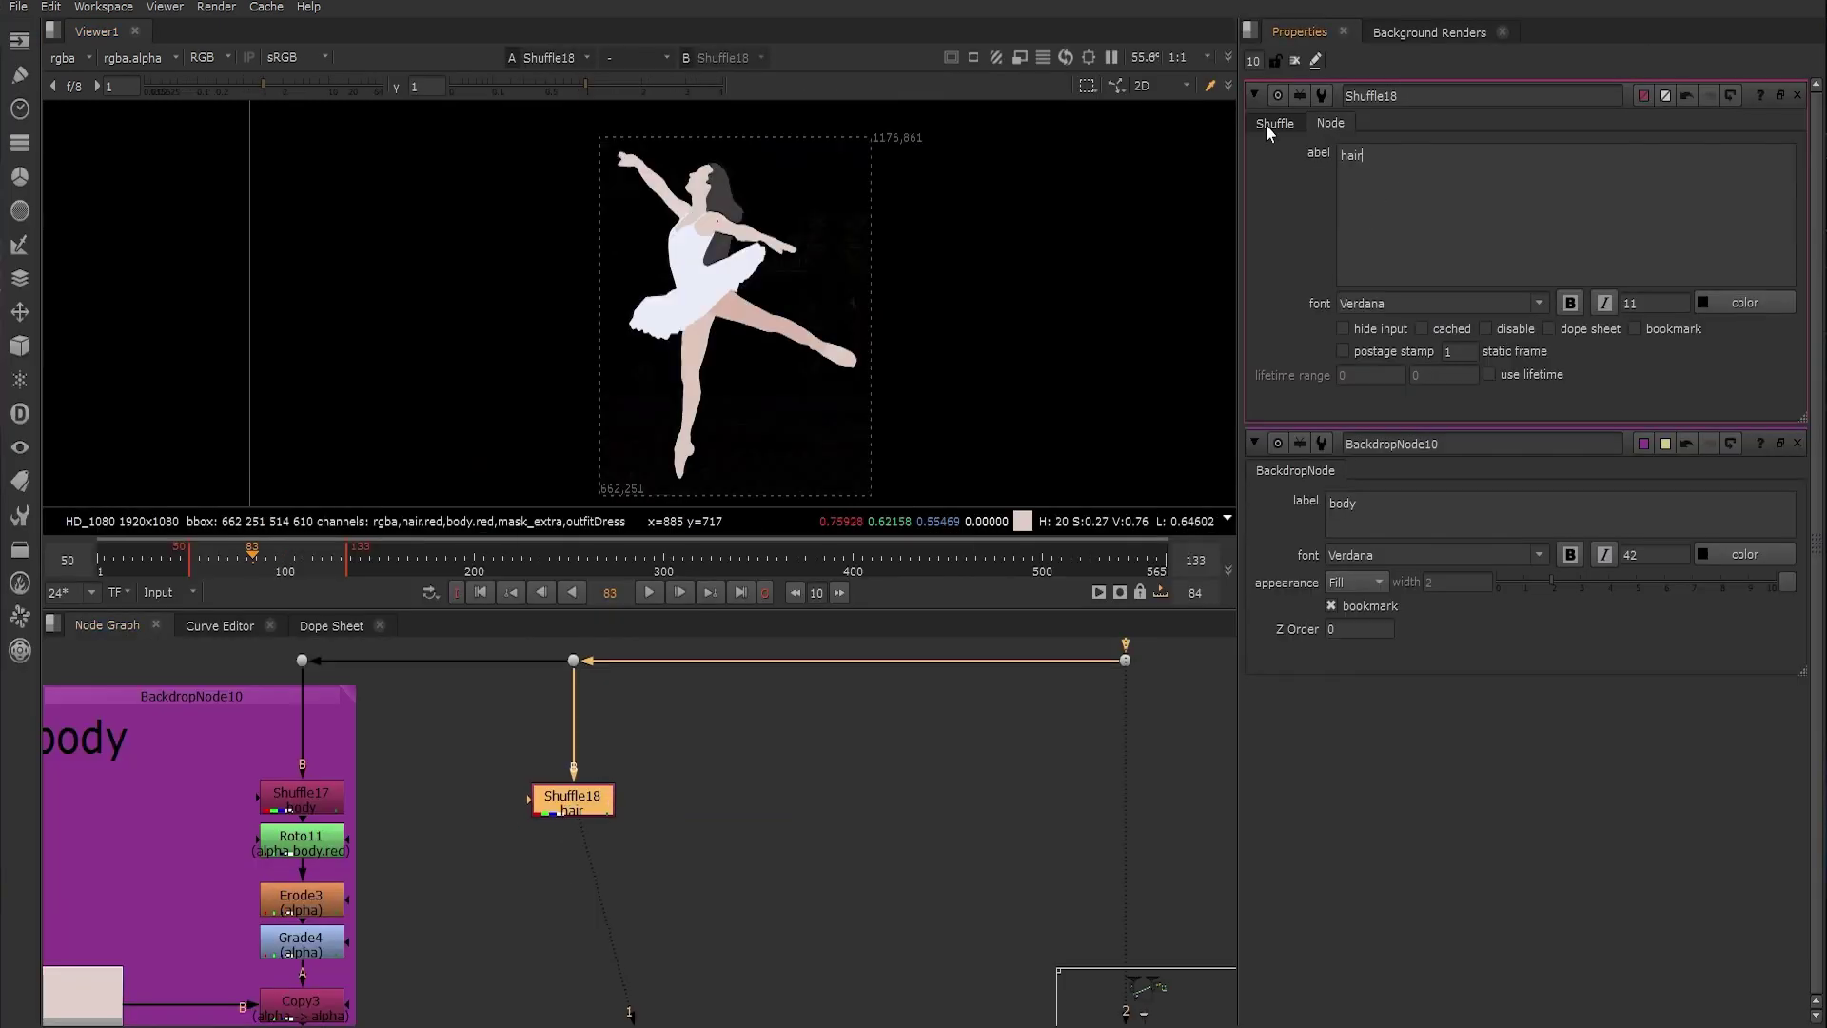
pyautogui.click(1267, 131)
pyautogui.press('o')
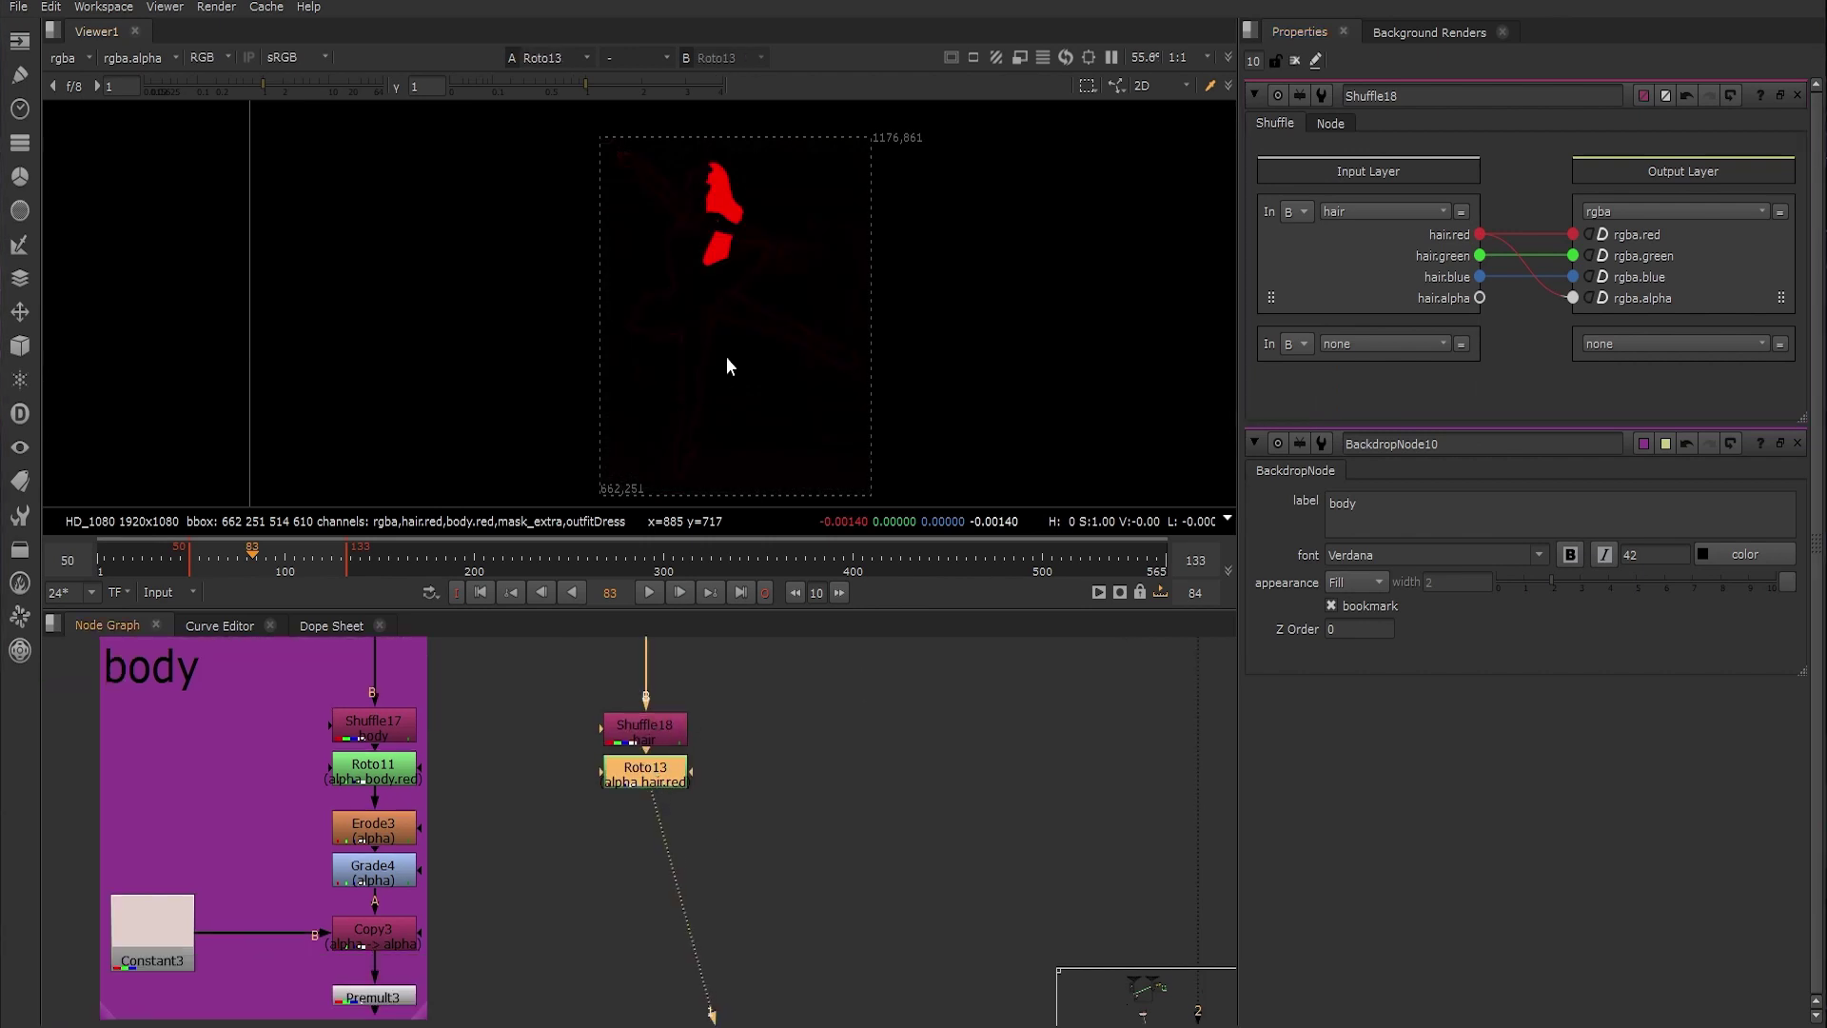
pyautogui.scroll(7, 712, 252)
# Add a Median below the hair Roto and restrict it to the rgb channels
pyautogui.press('Tab')
pyautogui.write('med')
pyautogui.press('Return')
pyautogui.click(1370, 153)
pyautogui.click(1360, 262)
pyautogui.click(1370, 153)
pyautogui.click(1379, 216)
pyautogui.scroll(-3, 893, 313)
pyautogui.scroll(-2, 895, 319)
# Add an Erode (filter) below the Median, checking the hair matte in the alpha view
pyautogui.press('a')
pyautogui.press('Tab')
pyautogui.write('ero')
pyautogui.press('Return')
pyautogui.press('a')
# Move the hair branch nodes down the graph, below the level of the body backdrop
pyautogui.click(560, 900)
pyautogui.scroll(-1, 559, 901)
pyautogui.moveTo(530, 914); pyautogui.dragTo(625, 820, button='middle')
pyautogui.moveTo(729, 713); pyautogui.dragTo(729, 990)
pyautogui.moveTo(729, 990); pyautogui.dragTo(812, 756, button='middle')
# Add a Constant beside the hair branch and set its color to red 0.53, green 0.19, blue 0.01
pyautogui.press('Tab')
pyautogui.write('con')
pyautogui.press('Return')
pyautogui.click(1638, 201)
pyautogui.click(1550, 226)
pyautogui.click(1448, 250)
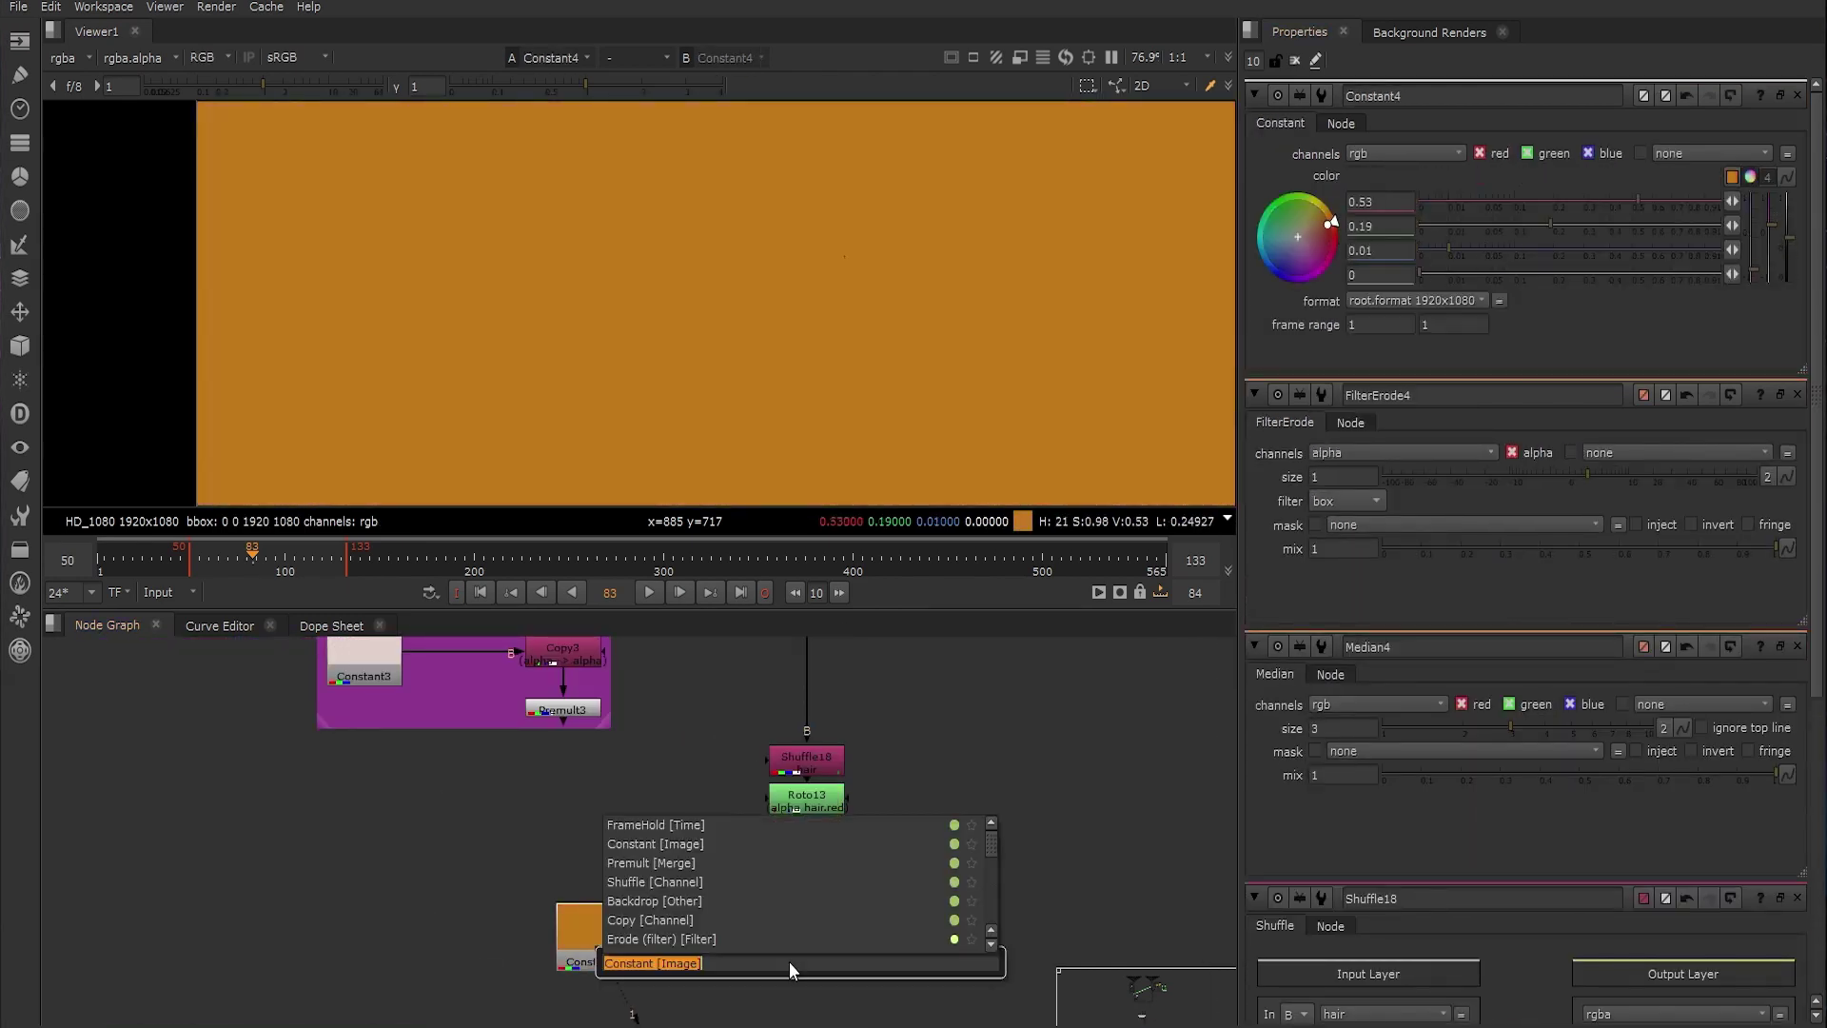
# Copy the hair matte into the alpha of the colored Constant and premultiply the result
pyautogui.click(808, 852)
pyautogui.press('k')
pyautogui.press('Tab')
pyautogui.write('p')
pyautogui.moveTo(1550, 794); pyautogui.dragTo(1518, 797)
# Merge the body branch's Premult over the masked dancer Read, place the Merge below that Read and view it
pyautogui.press('m')
pyautogui.moveTo(830, 899); pyautogui.dragTo(557, 887)
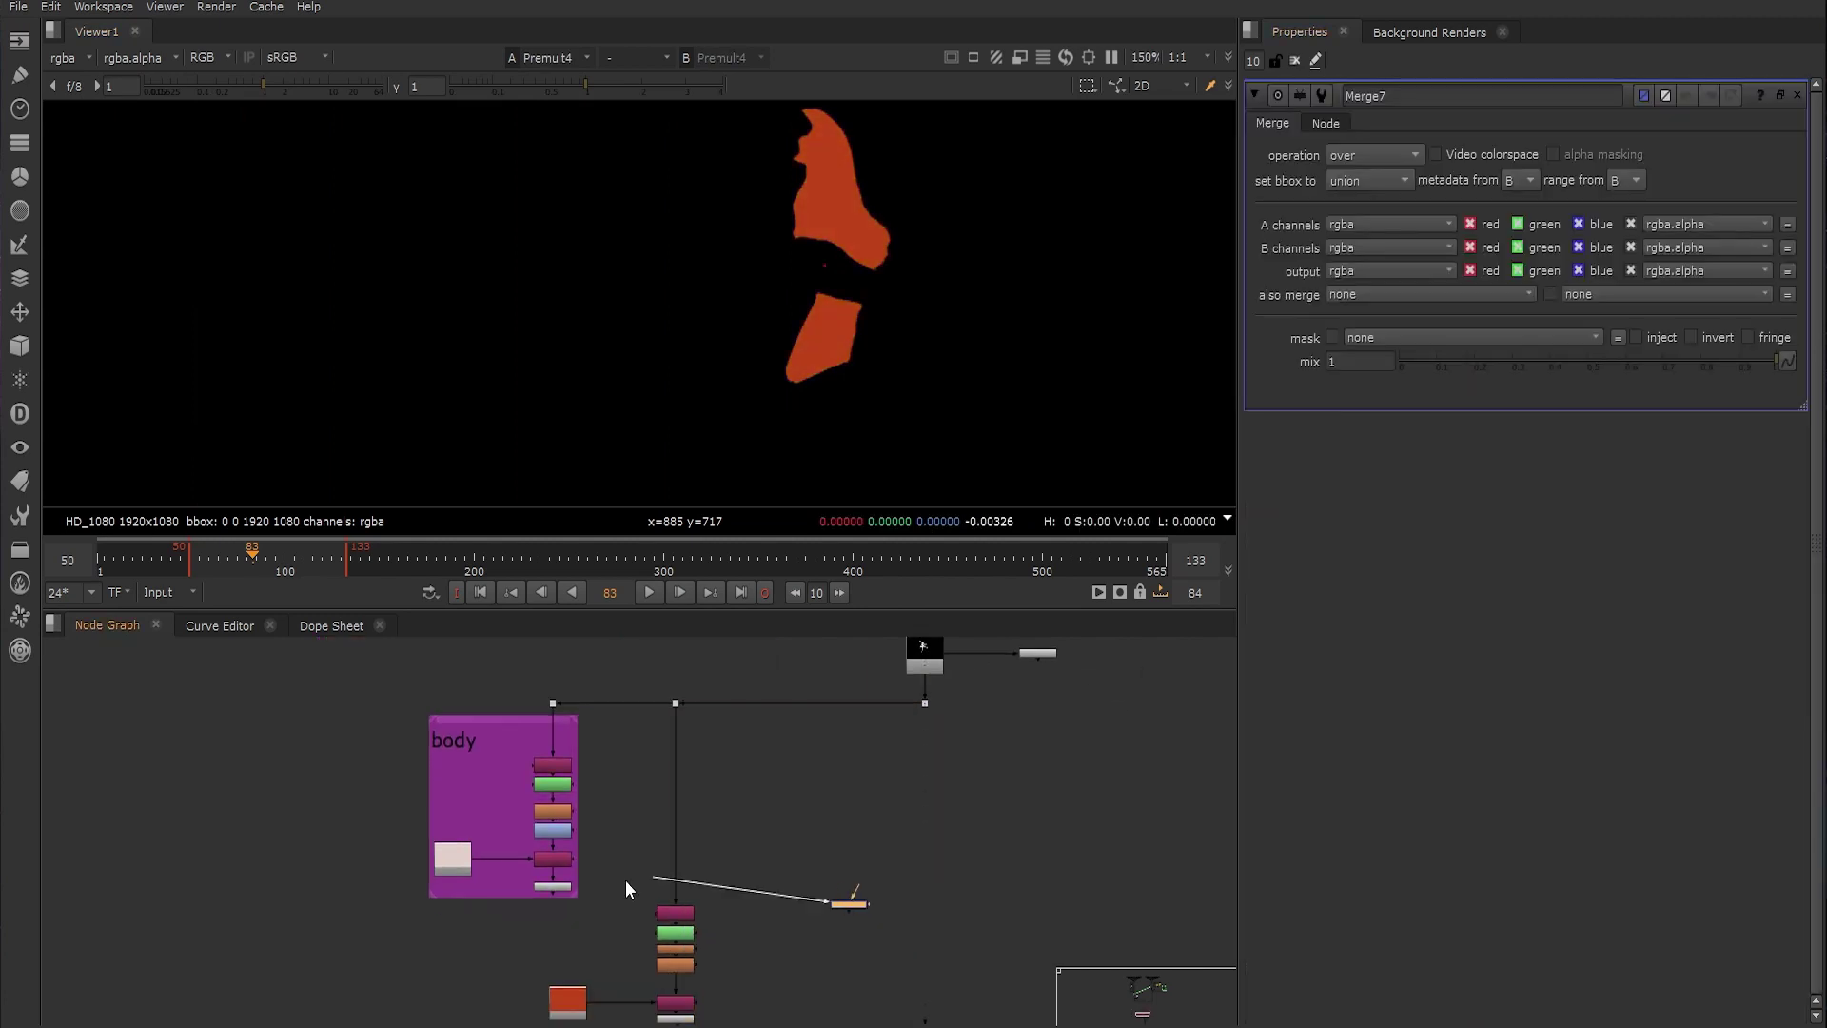
pyautogui.moveTo(852, 887); pyautogui.dragTo(928, 663)
pyautogui.moveTo(848, 901); pyautogui.dragTo(999, 901)
pyautogui.moveTo(1002, 914); pyautogui.dragTo(976, 816, button='middle')
pyautogui.press('1')
pyautogui.click(951, 814)
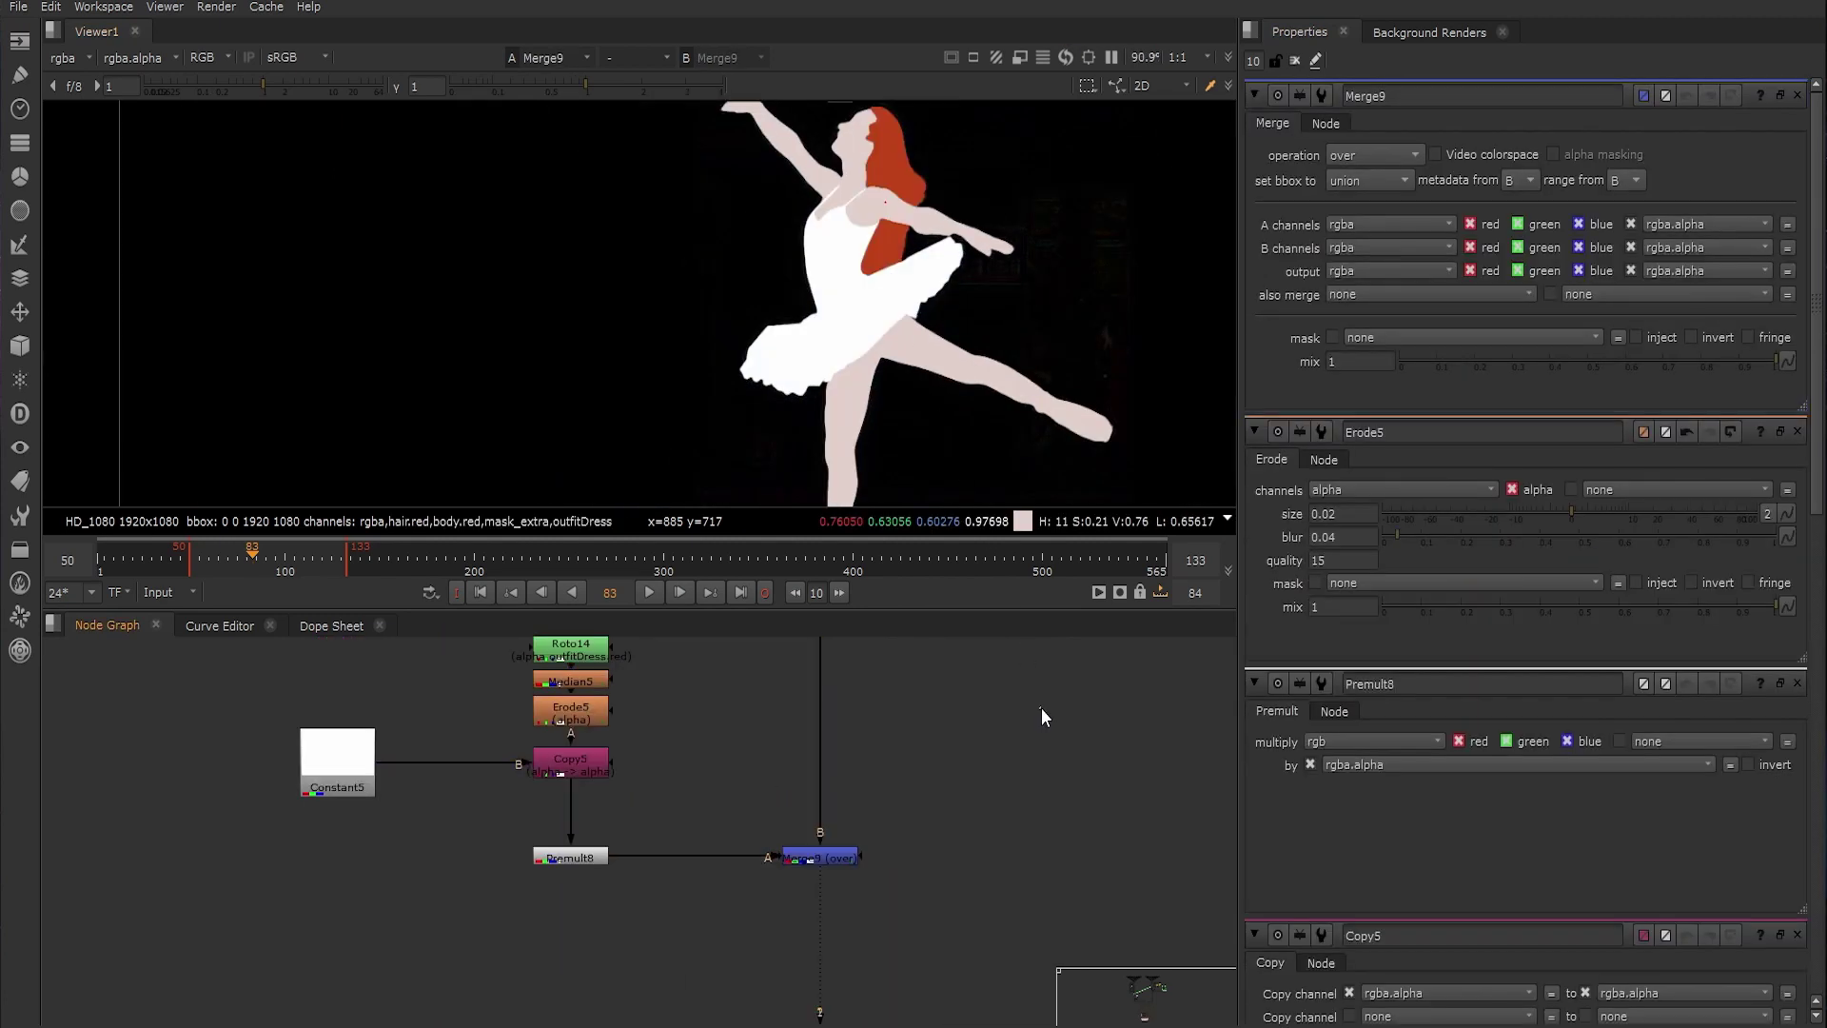
# Review the dancer merge with recolored hair and paste the ballet_street_0083.jpg Read near the upper branch dots
pyautogui.scroll(-4, 882, 370)
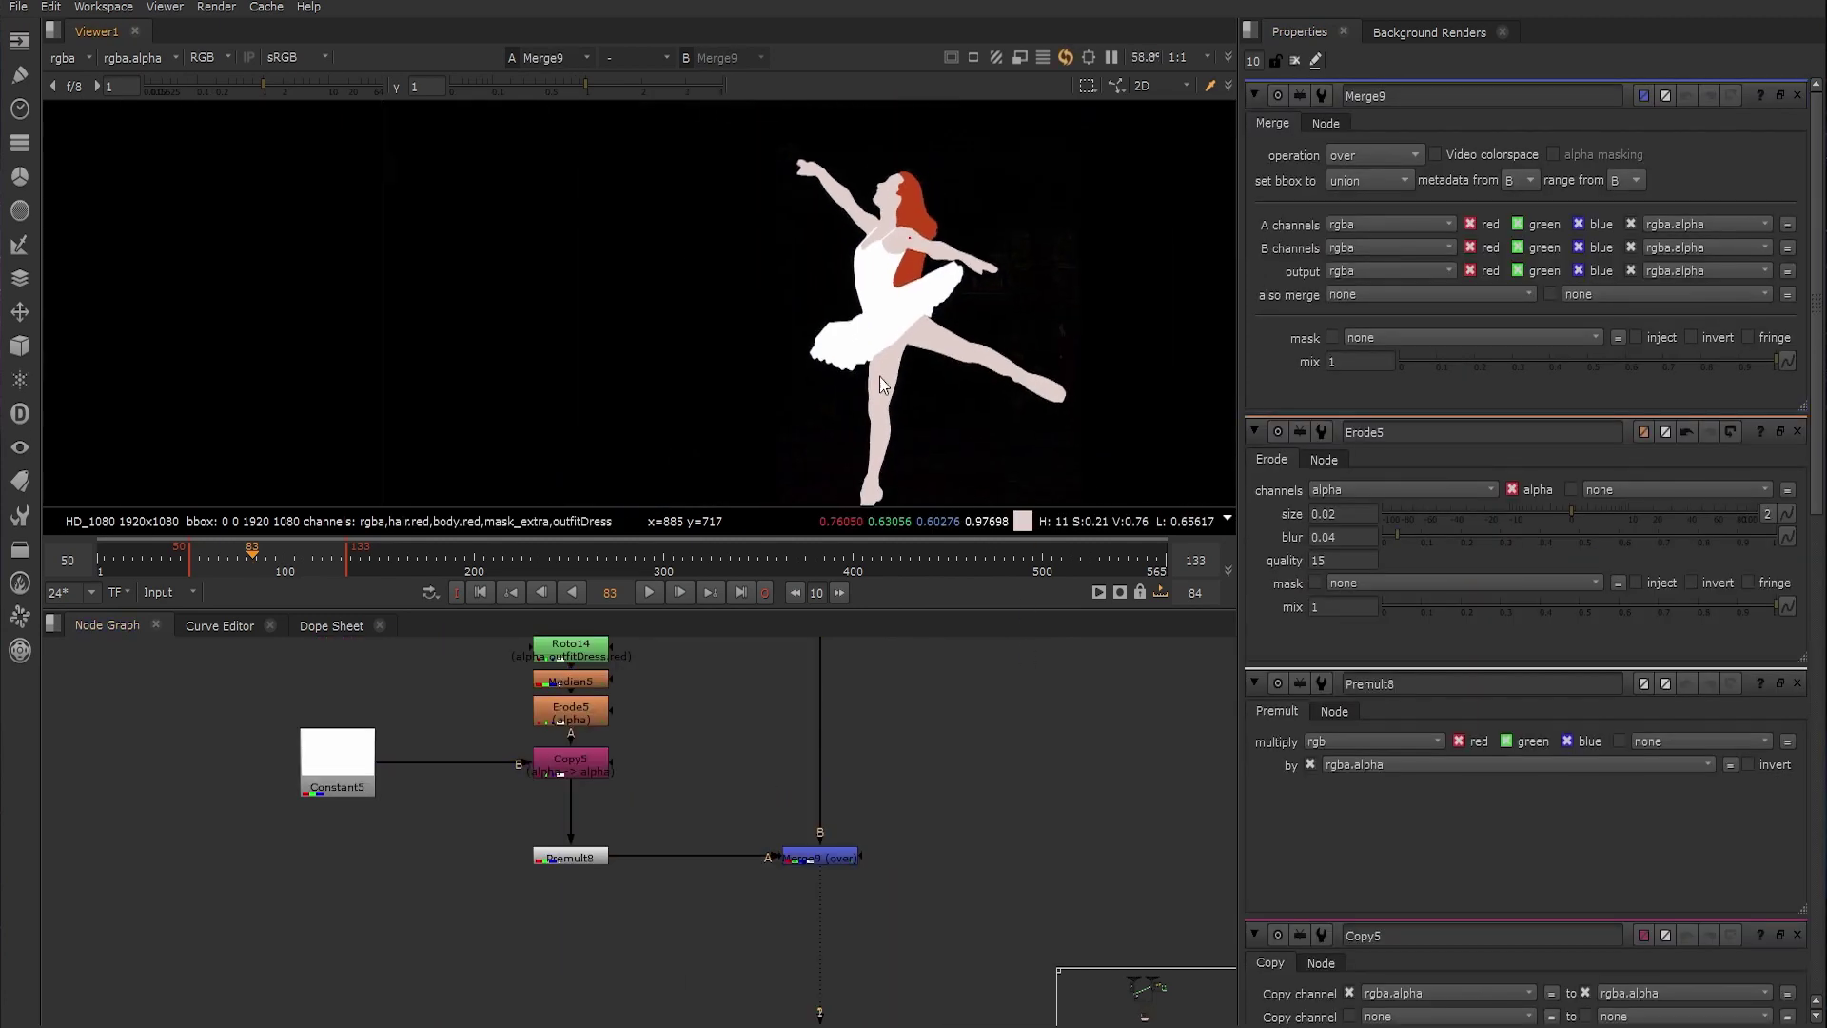
pyautogui.scroll(-3, 729, 870)
pyautogui.scroll(-2, 745, 858)
pyautogui.moveTo(726, 721); pyautogui.dragTo(563, 853, button='middle')
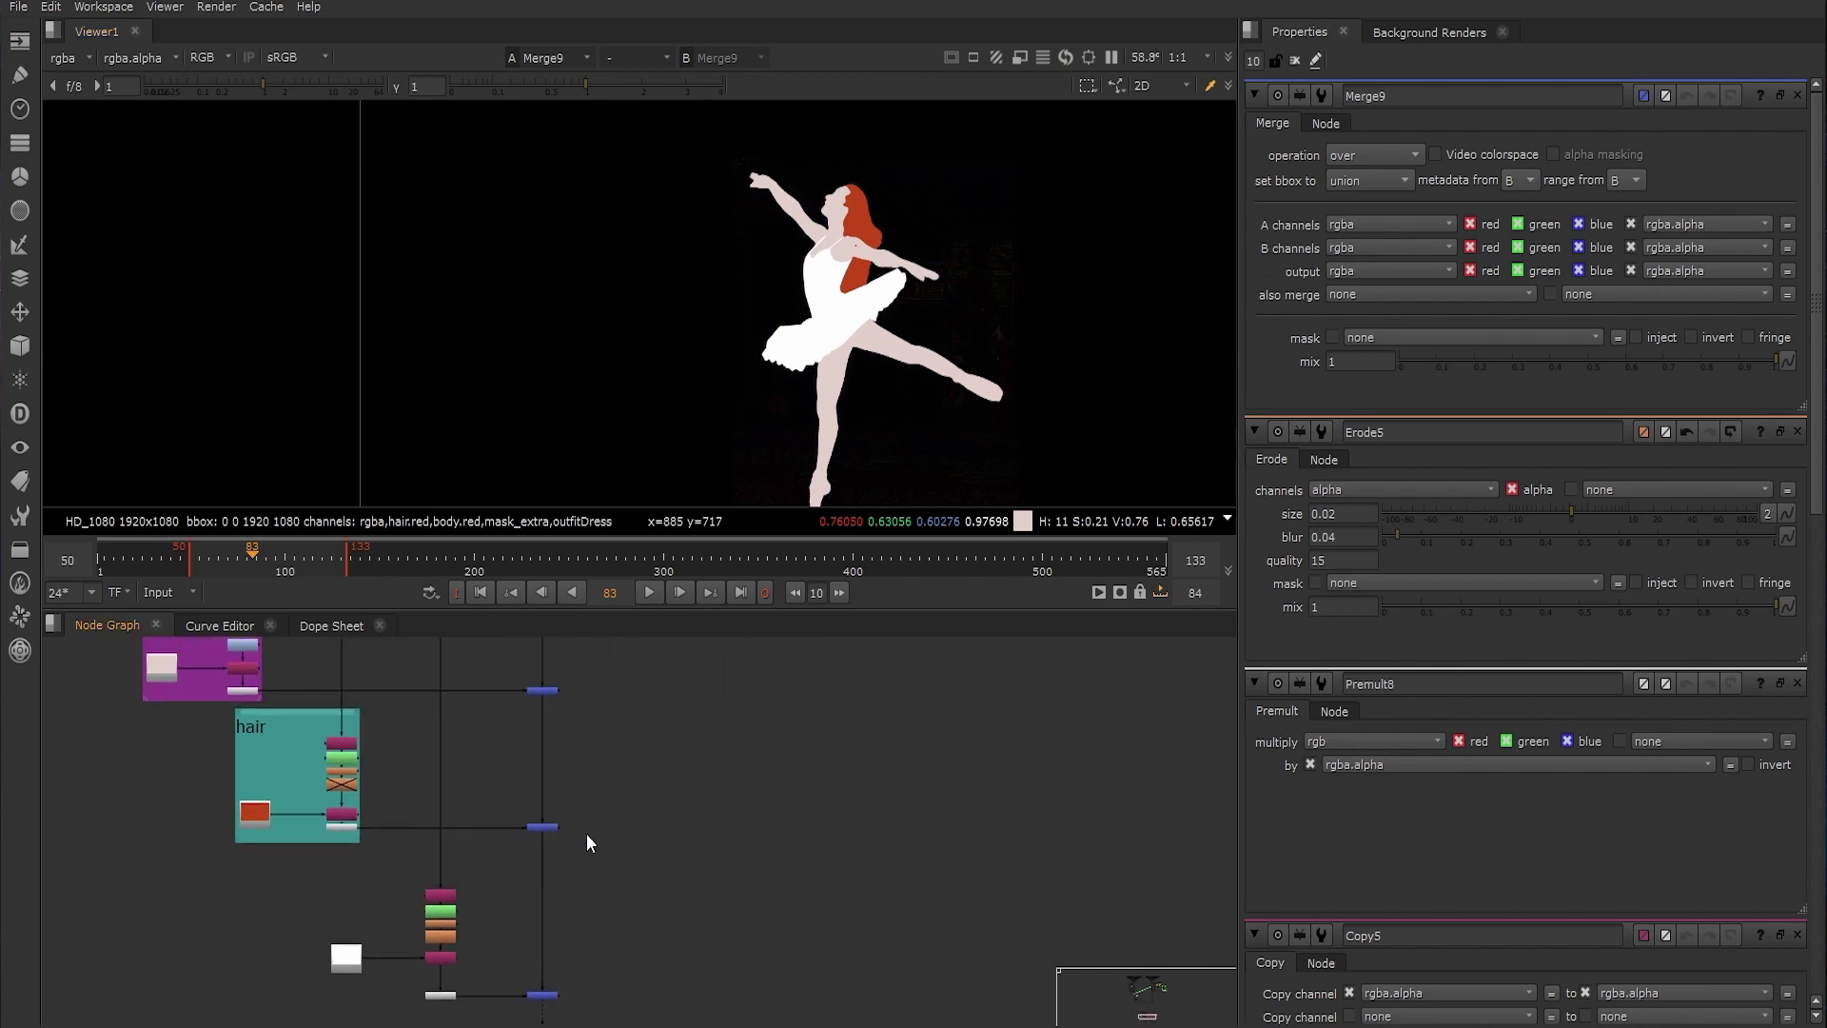
pyautogui.scroll(-4, 654, 798)
pyautogui.moveTo(653, 809); pyautogui.dragTo(690, 822, button='middle')
pyautogui.moveTo(681, 642); pyautogui.dragTo(714, 737, button='middle')
pyautogui.scroll(4, 724, 729)
pyautogui.moveTo(714, 735); pyautogui.dragTo(775, 731)
pyautogui.moveTo(767, 846); pyautogui.dragTo(794, 938, button='middle')
pyautogui.hotkey('ctrl', 'v')
pyautogui.scroll(4, 720, 857)
# Add a Copy below the ballet_street Read and connect its A input to the mask branch dot
pyautogui.press('Tab')
pyautogui.write('cop')
pyautogui.press('Return')
pyautogui.moveTo(808, 899); pyautogui.dragTo(419, 676)
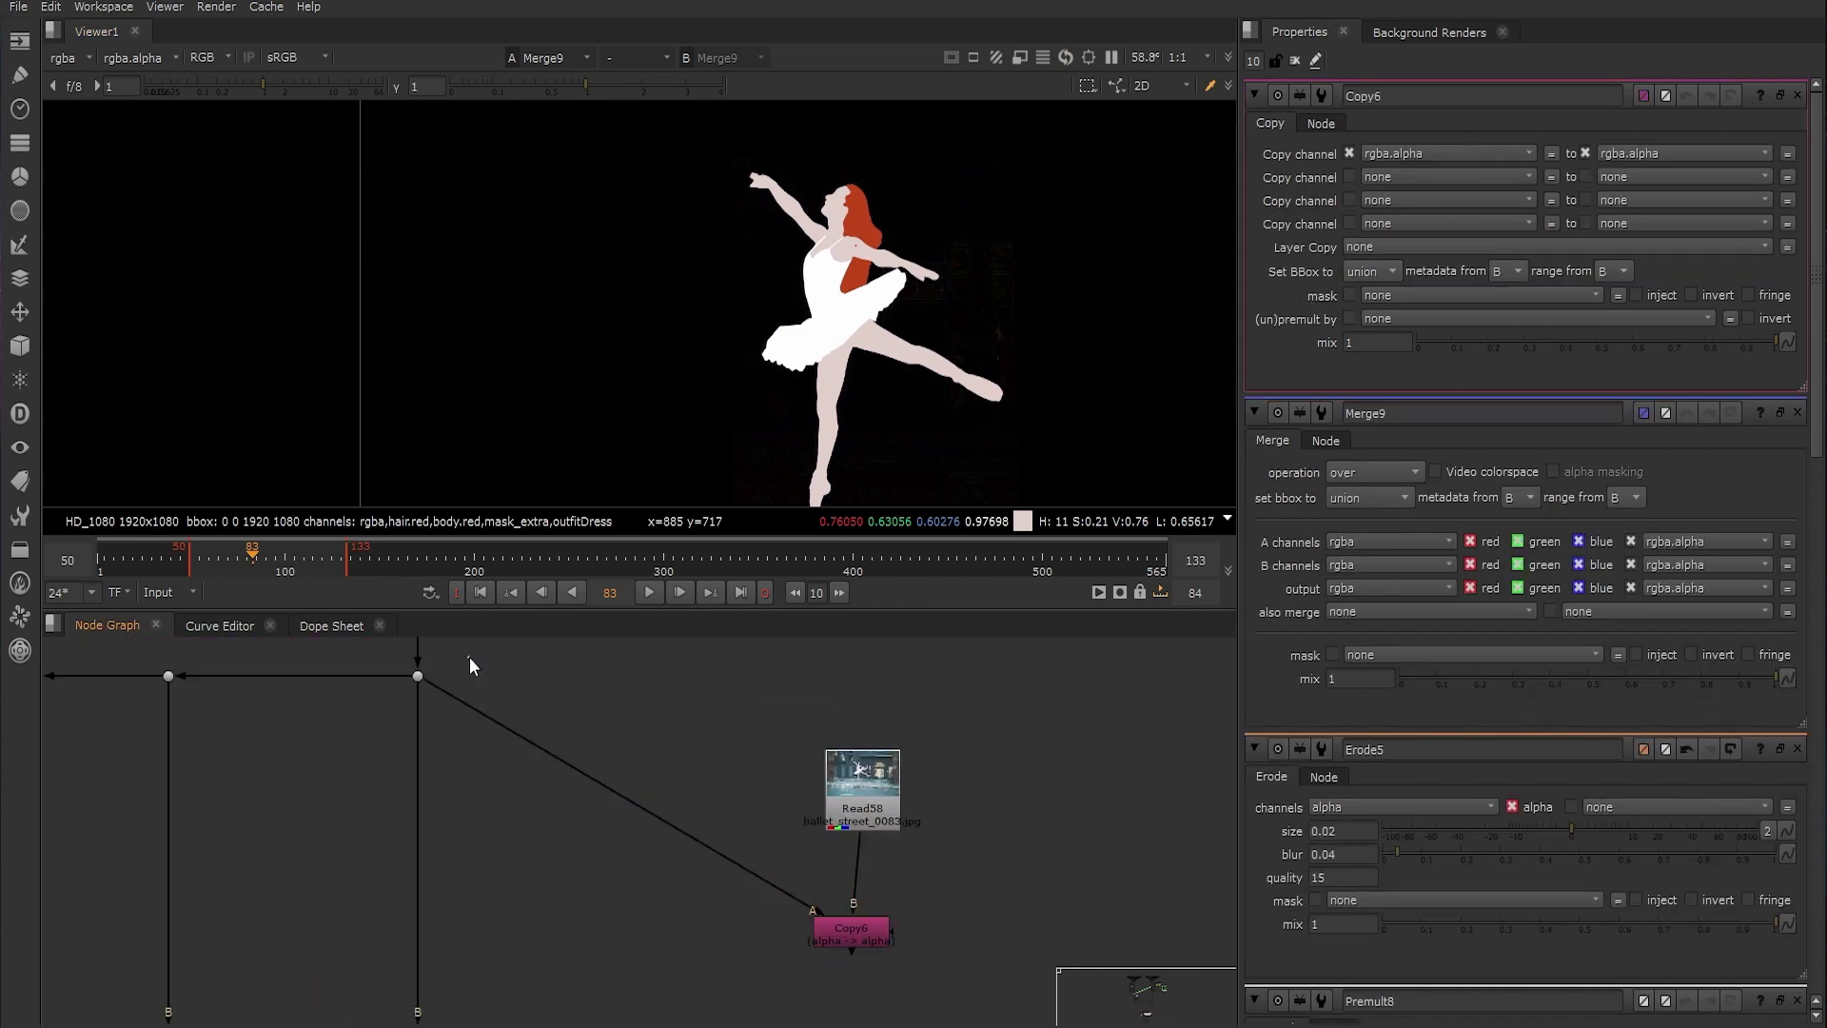
# View the mask branch dot and add a Shuffle after it, labelled alpha
pyautogui.click(418, 677)
pyautogui.press('1')
pyautogui.moveTo(521, 676); pyautogui.dragTo(540, 805, button='middle')
pyautogui.press('Tab')
pyautogui.write('shu')
pyautogui.click(1410, 223)
pyautogui.write('alpha')
# Set the Shuffle's input layer to mask_extra, route its alpha to the rgba red, and check the alpha view
pyautogui.click(1274, 122)
pyautogui.click(1409, 211)
pyautogui.click(1392, 364)
pyautogui.moveTo(1481, 234); pyautogui.dragTo(1573, 234)
pyautogui.press('1')
pyautogui.press('a')
pyautogui.press('a')
# Reposition the Copy under the ballet_street Read and check its output with the alpha view
pyautogui.moveTo(881, 999); pyautogui.dragTo(680, 723, button='middle')
pyautogui.moveTo(670, 769); pyautogui.dragTo(698, 769)
pyautogui.press('1')
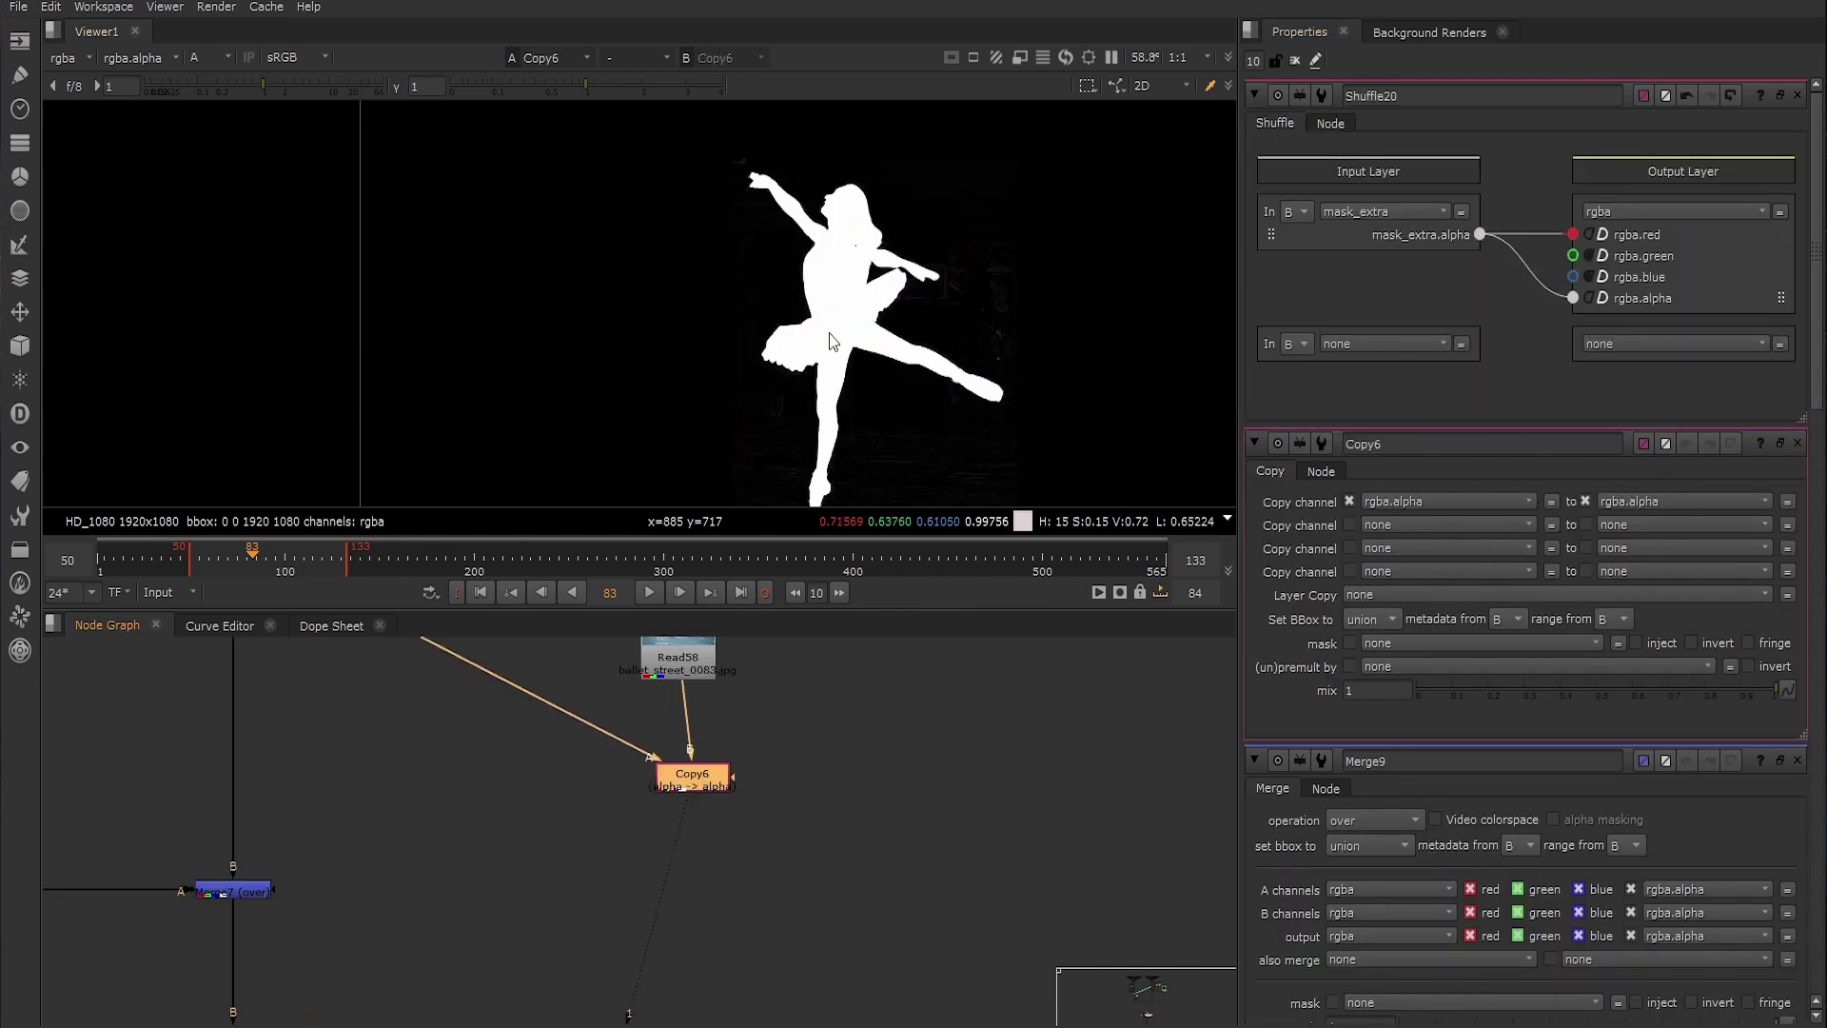
pyautogui.press('a')
# Clear the open node properties and build the clean plate with an Erode (filter) of size -5 and an Inpaint
pyautogui.hotkey('ctrl', 'shift', 'a')
pyautogui.moveTo(361, 712); pyautogui.dragTo(542, 898)
pyautogui.keyDown('ctrl'); pyautogui.moveTo(404, 777); pyautogui.dragTo(532, 647); pyautogui.keyUp('ctrl')
pyautogui.press('Tab')
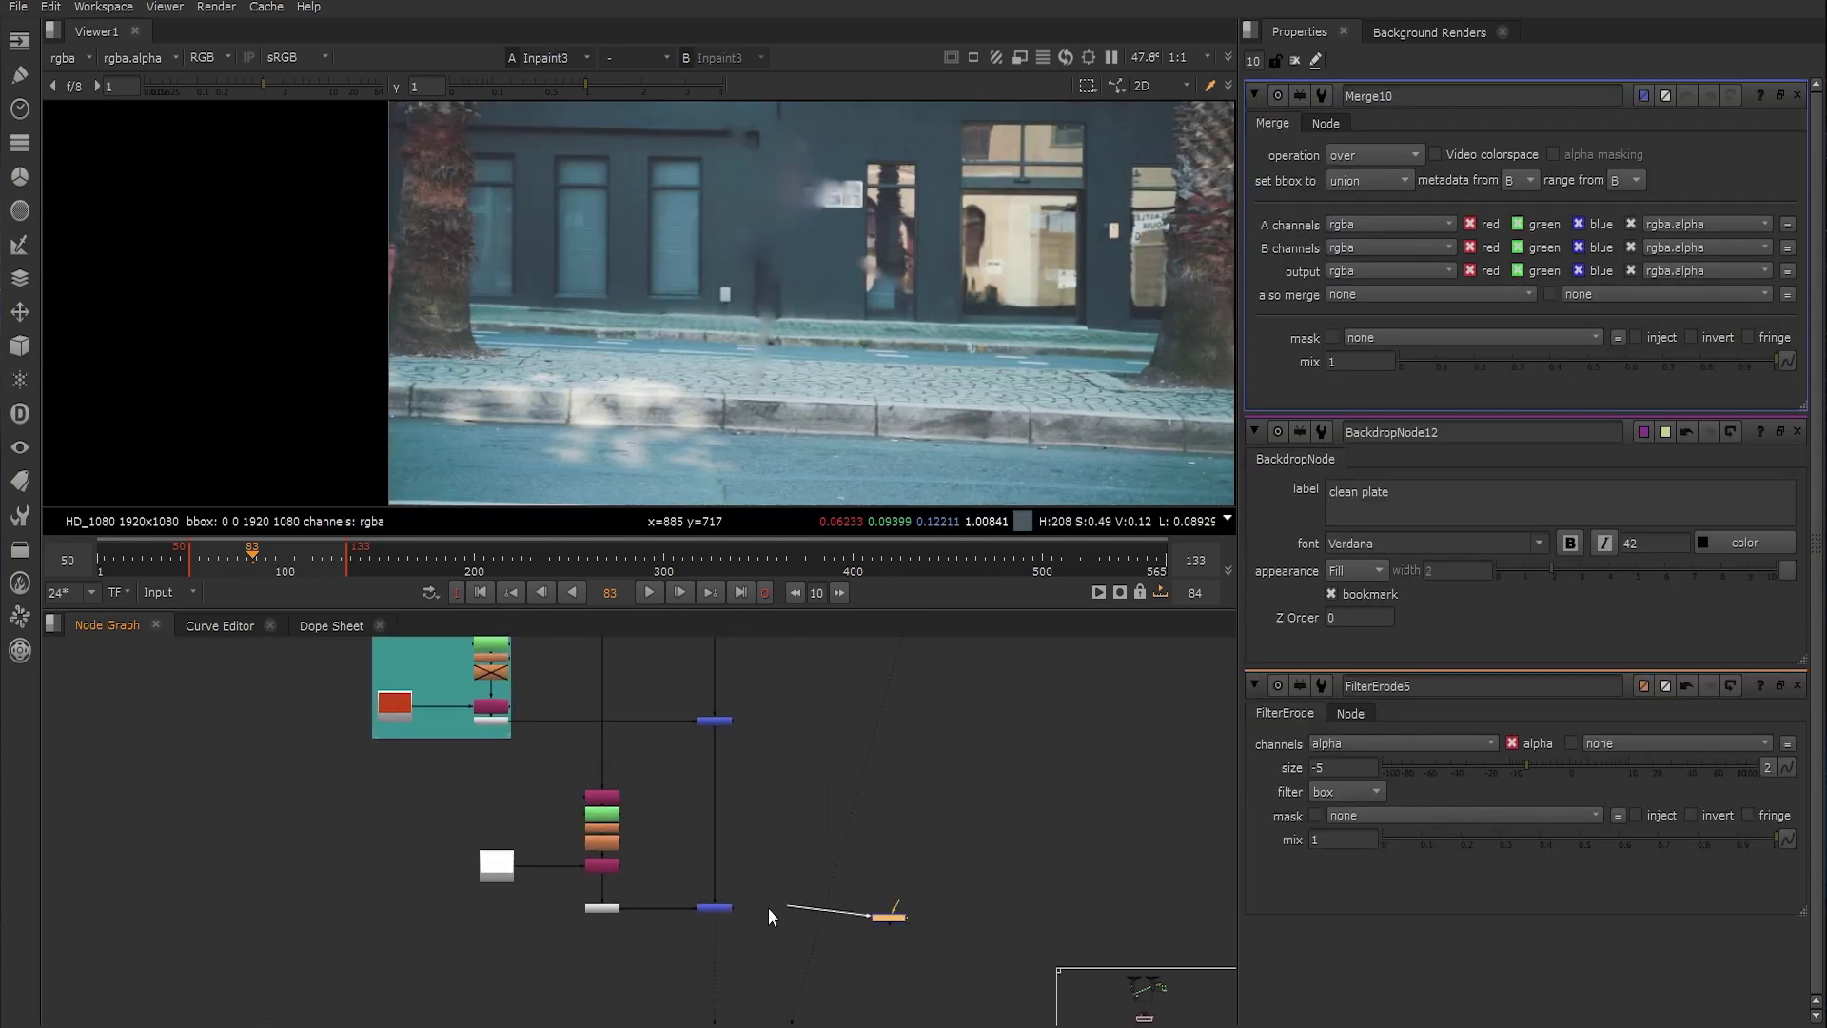
# Merge the recolored dancer over the inpainted clean plate and view the composite
pyautogui.moveTo(769, 909); pyautogui.dragTo(719, 908)
pyautogui.click(900, 918)
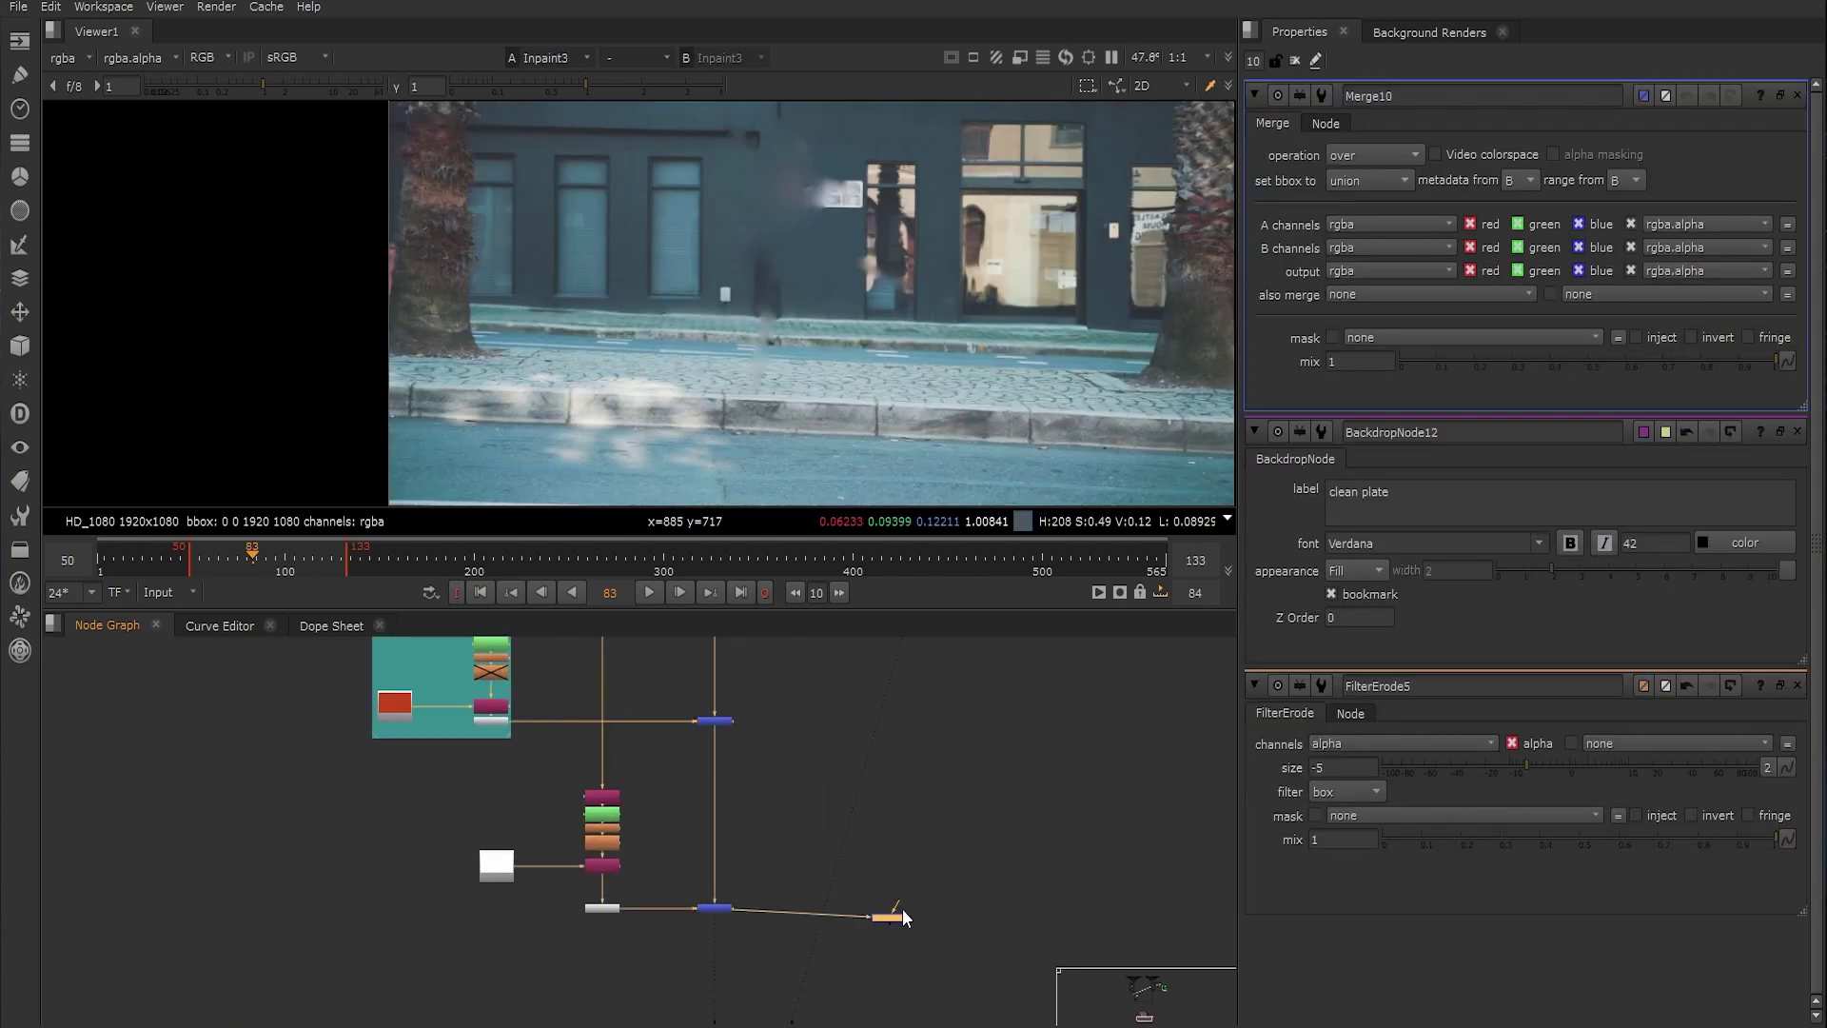
pyautogui.moveTo(893, 917); pyautogui.dragTo(922, 704)
pyautogui.moveTo(812, 845); pyautogui.dragTo(755, 613, button='middle')
pyautogui.moveTo(841, 815); pyautogui.dragTo(862, 820)
pyautogui.press('1')
pyautogui.click(854, 814)
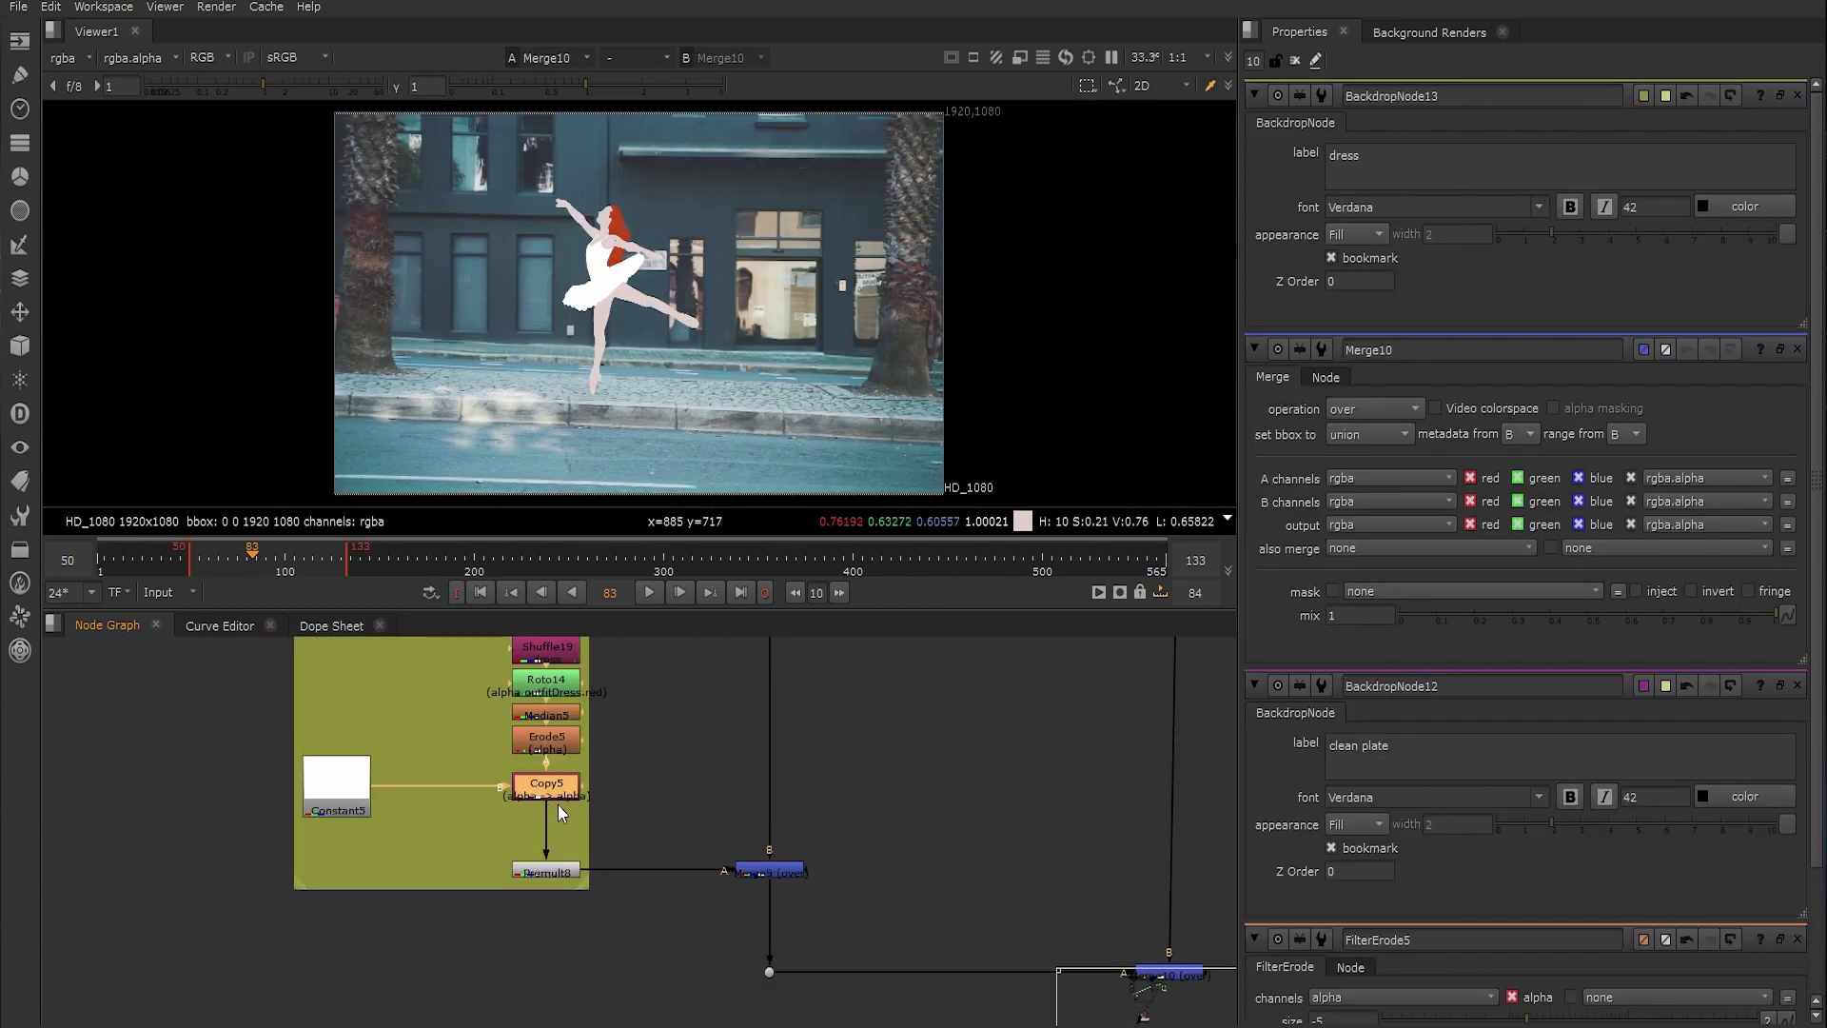
# Grade the dress color between its Copy and Premult with a gain of red 0.47, green 0.37, blue 0.9
pyautogui.doubleClick(550, 815)
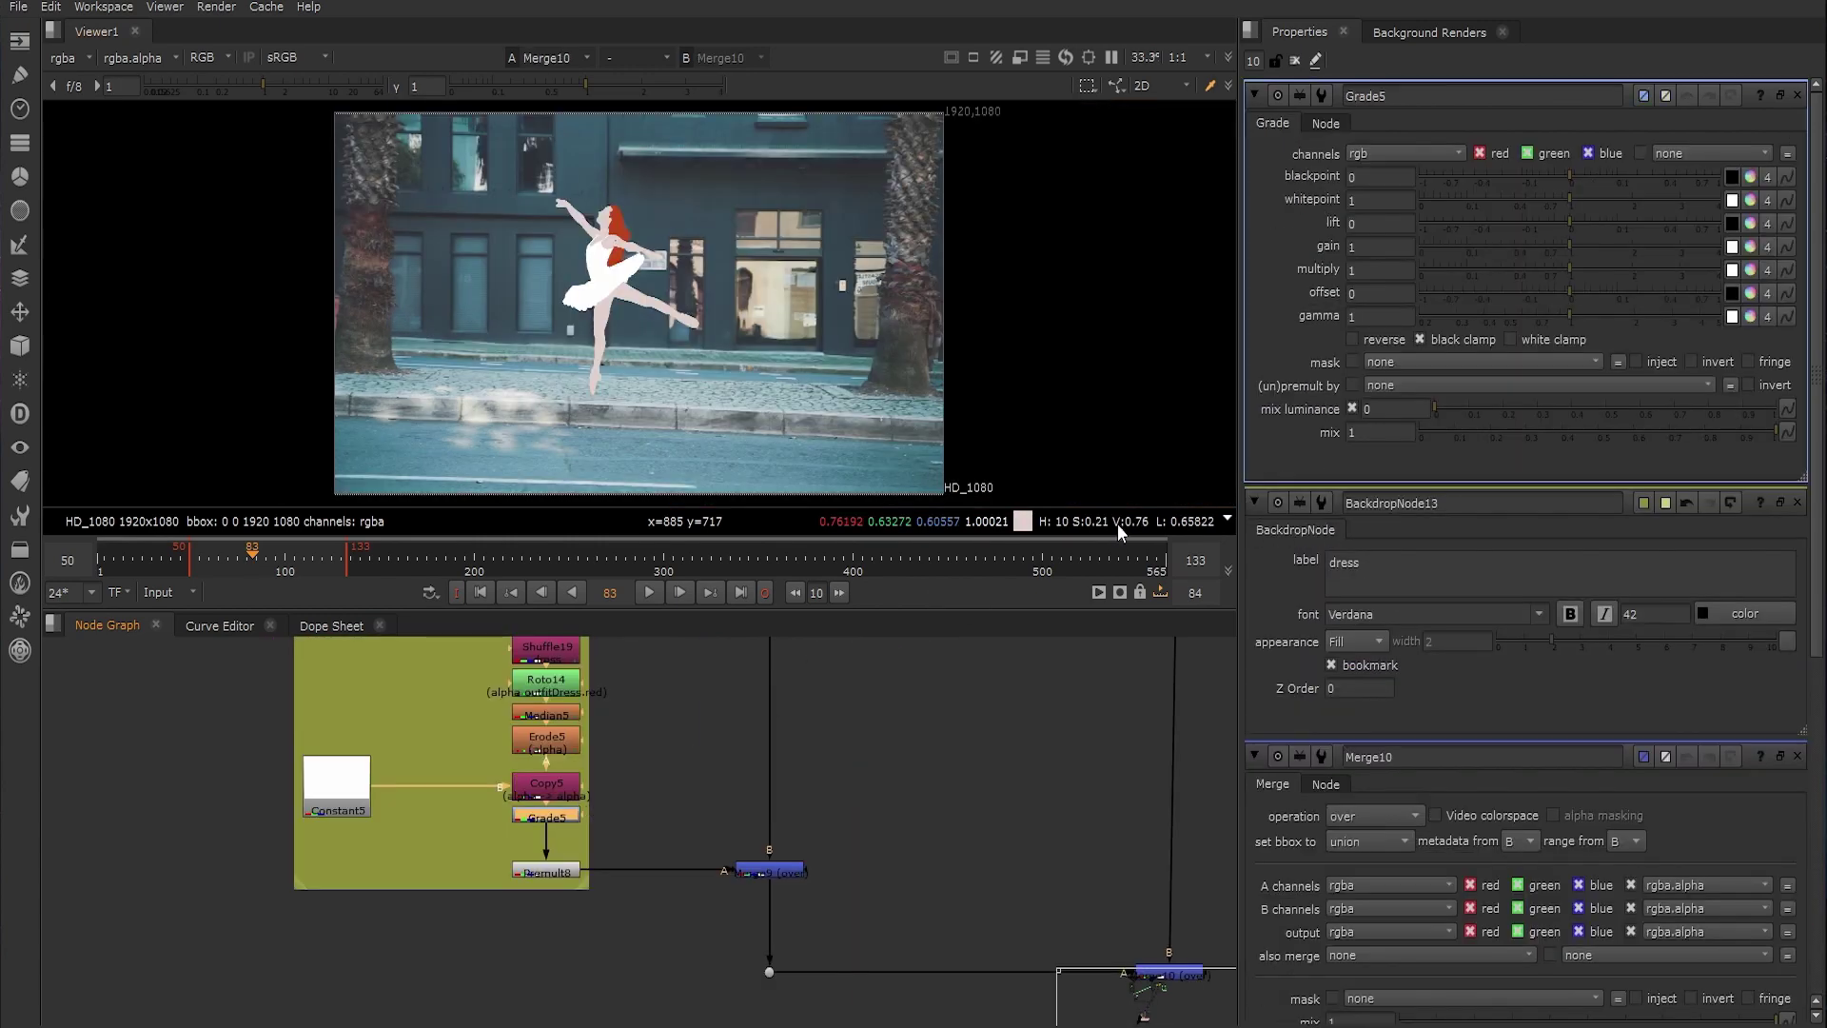
pyautogui.click(1751, 246)
pyautogui.moveTo(1566, 310)
pyautogui.mouseDown()
pyautogui.moveTo(1516, 322)
pyautogui.moveTo(1629, 290)
pyautogui.moveTo(1522, 288)
pyautogui.moveTo(1620, 266)
pyautogui.moveTo(1478, 273)
pyautogui.moveTo(1574, 318)
pyautogui.moveTo(1567, 294)
pyautogui.moveTo(1511, 295)
pyautogui.moveTo(1523, 267)
pyautogui.mouseUp()
pyautogui.click(1578, 270)
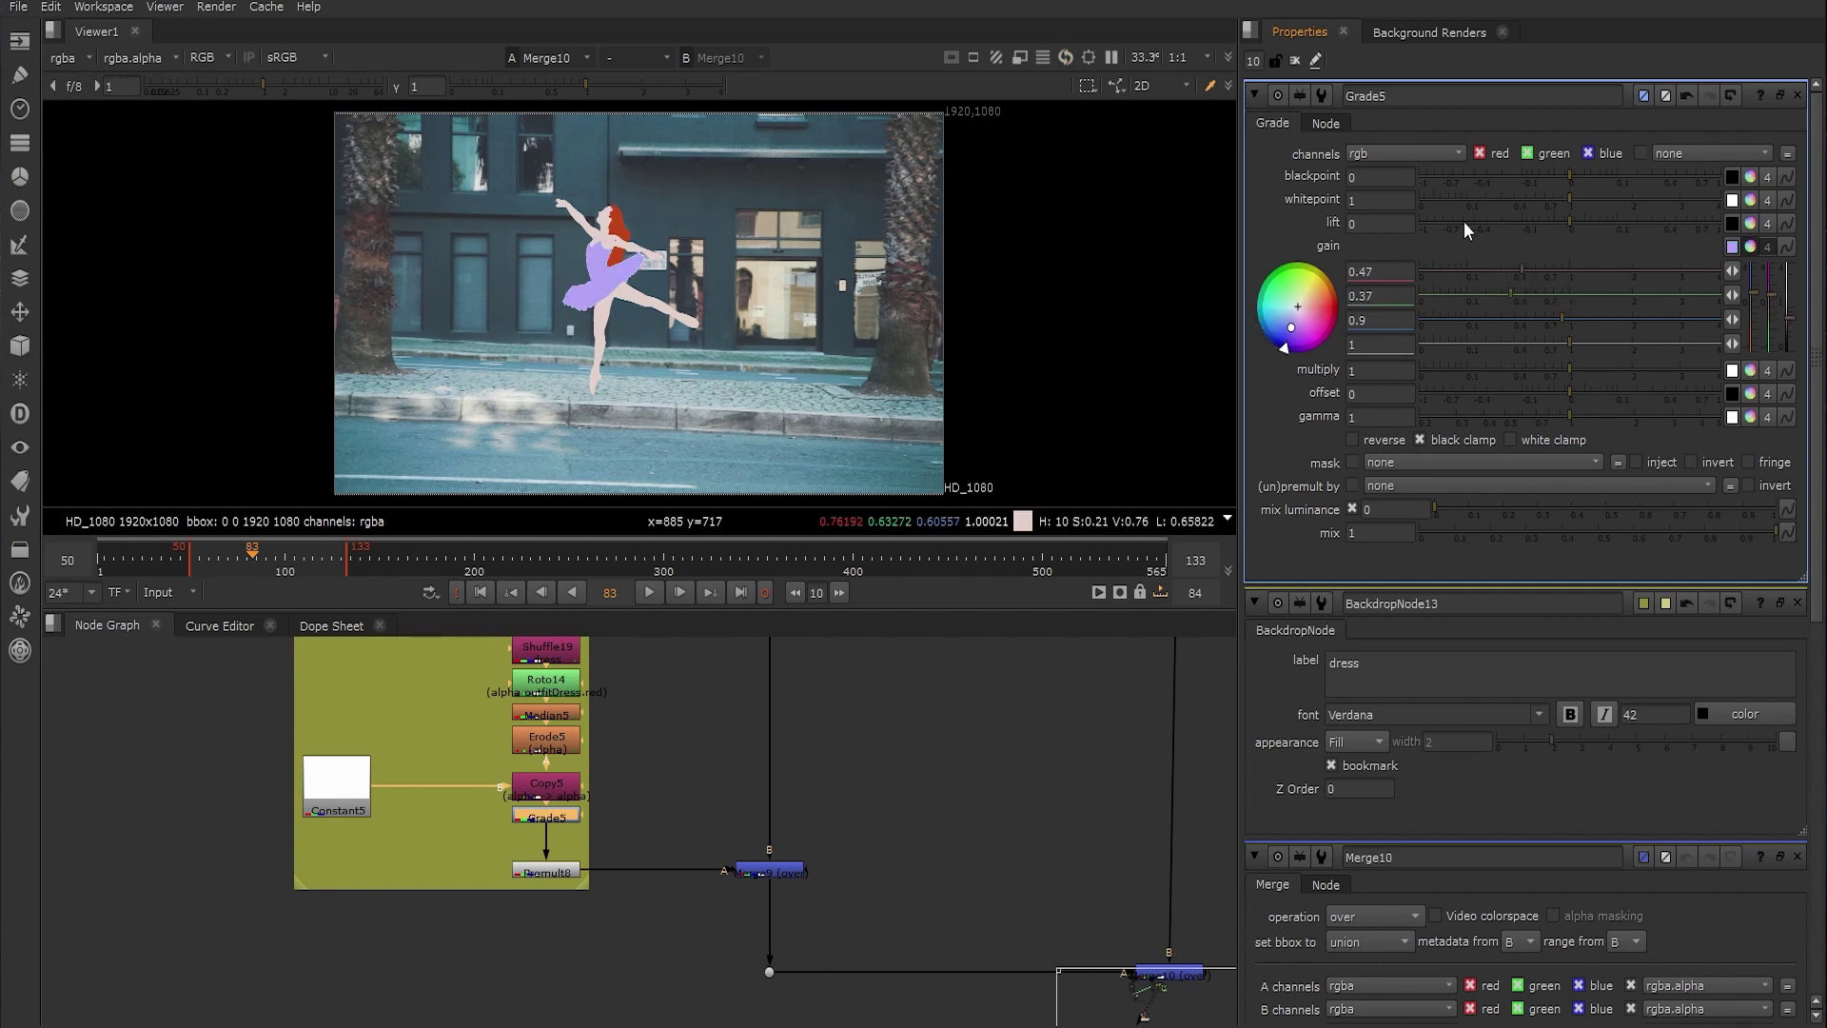
# Close all open node properties and examine the whole recolored dancer composite
pyautogui.click(1293, 59)
pyautogui.moveTo(716, 347); pyautogui.dragTo(767, 390, button='middle')
pyautogui.scroll(-3, 876, 705)
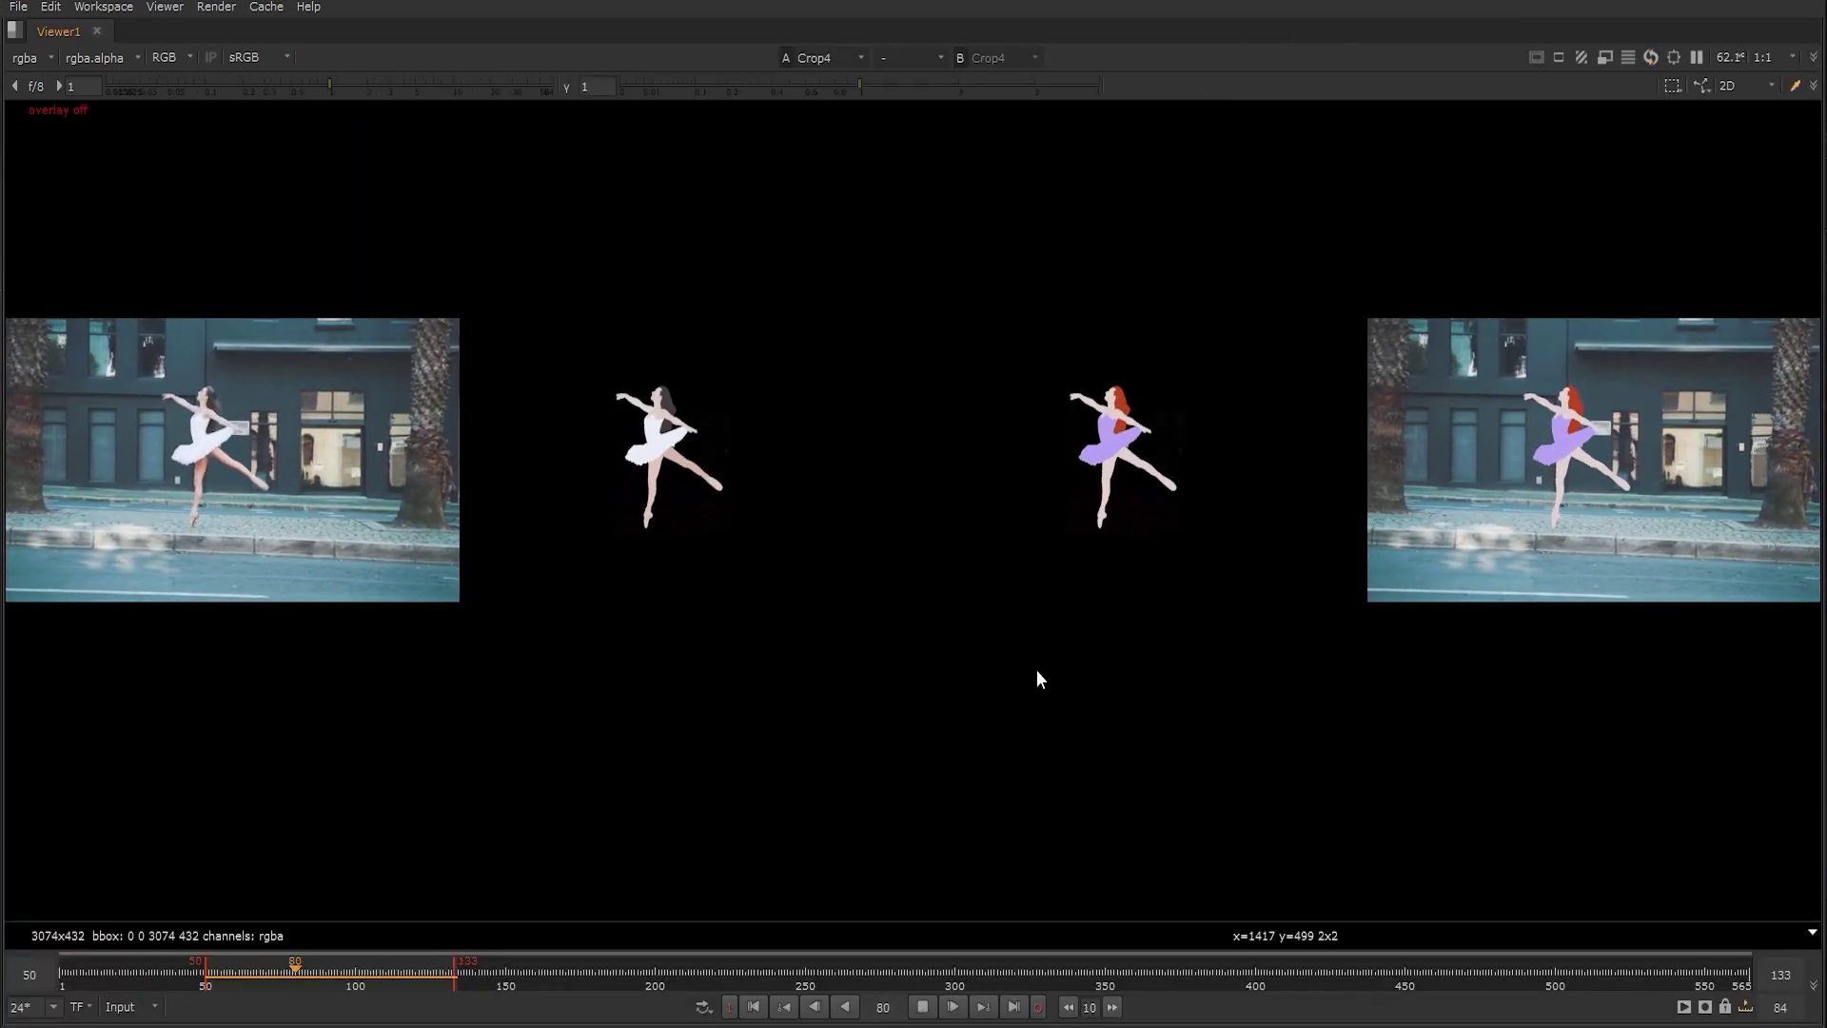